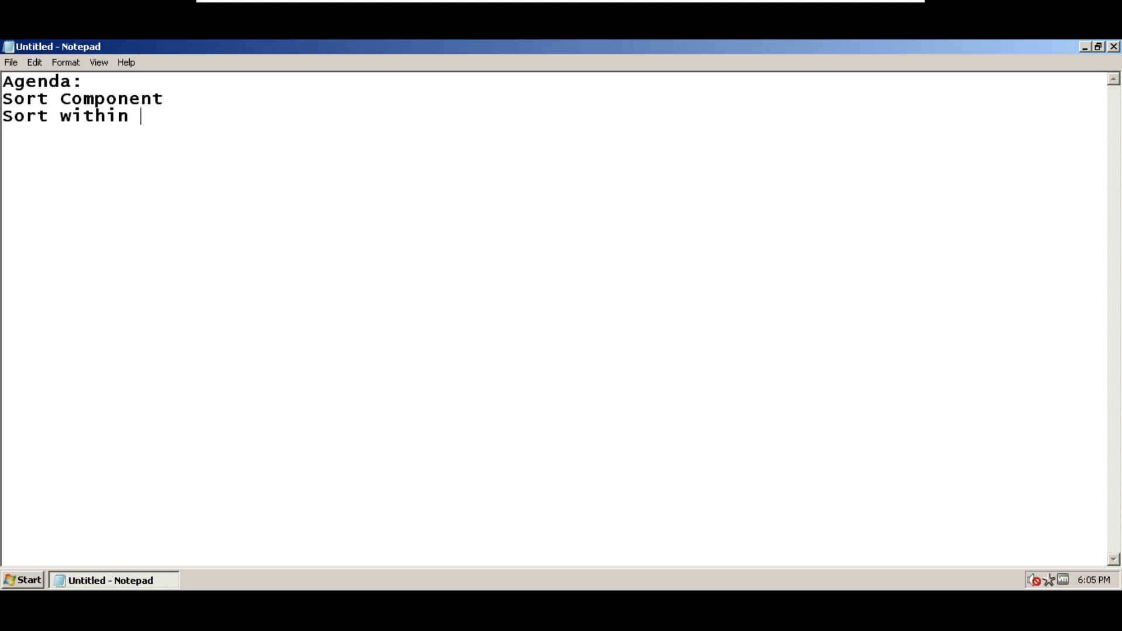
Complete the agenda with the lines "Sort within groups component", "Dedup sorted component", "Debugging" and "Replicate"
{"action": "type", "text": "component"}
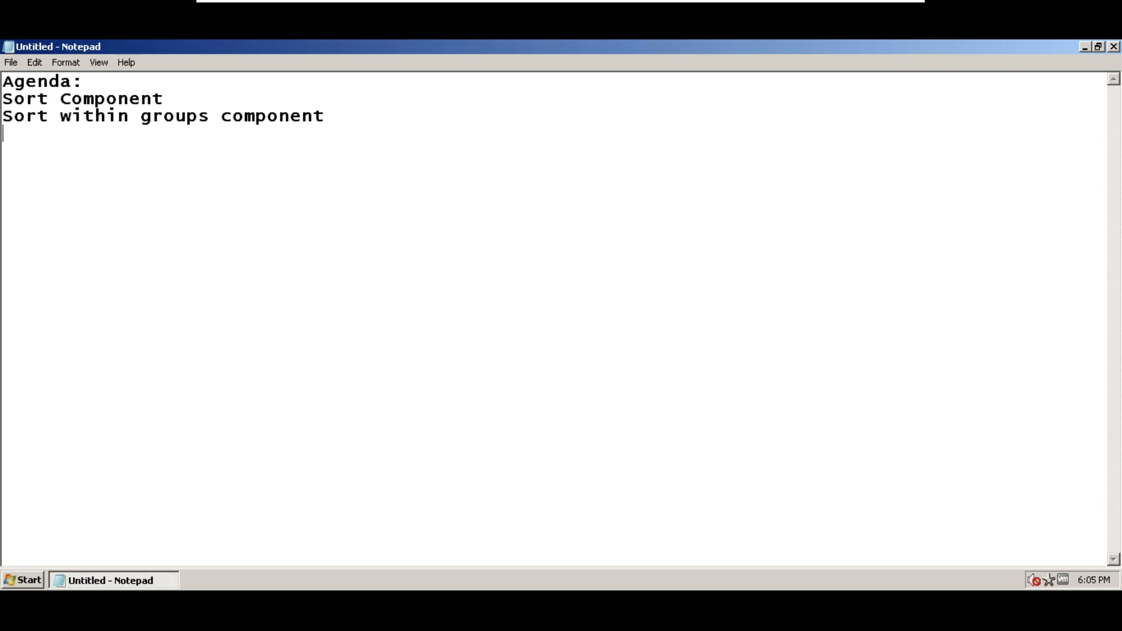
{"action": "type", "text": "g"}
{"action": "key", "text": "BackSpace"}
{"action": "type", "text": "Dedup sor"}
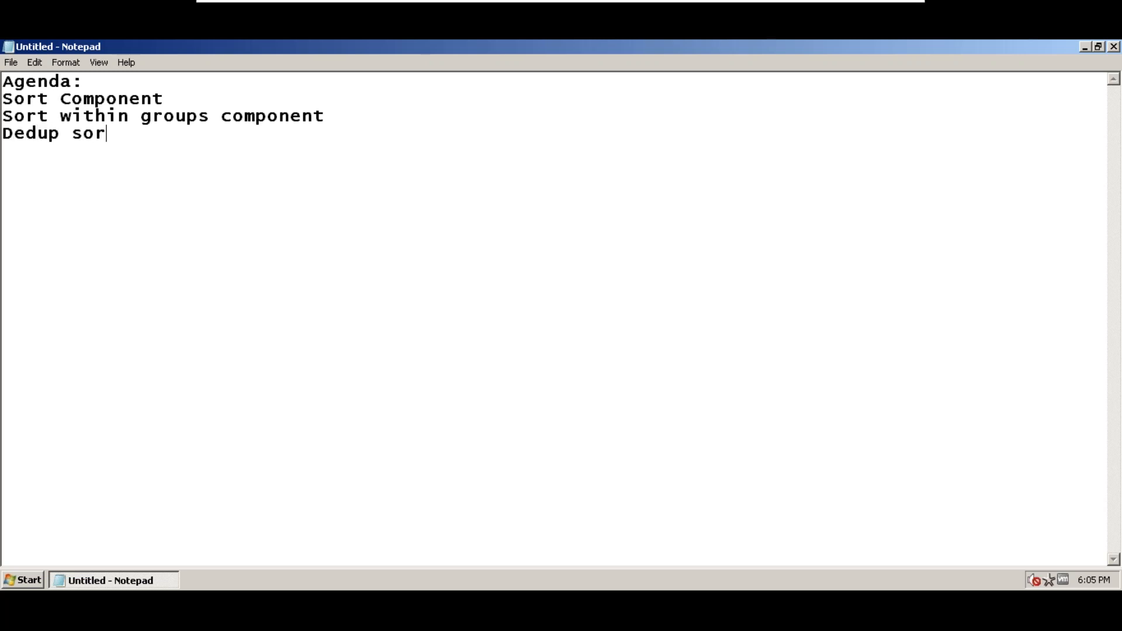
{"action": "type", "text": "ted component"}
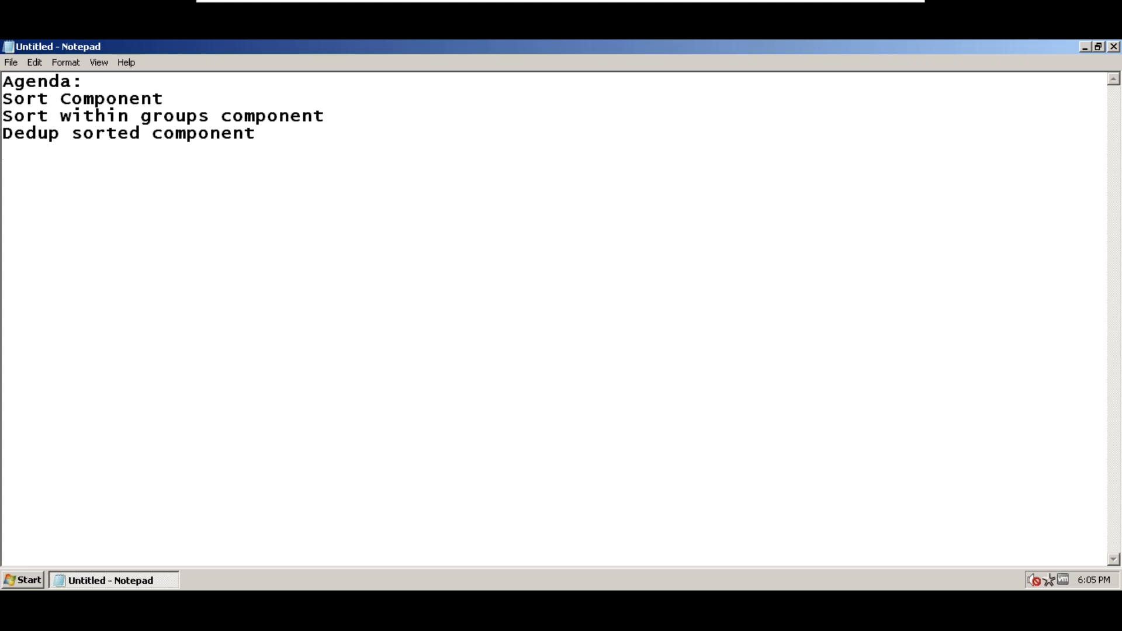
{"action": "type", "text": "Debugging "}
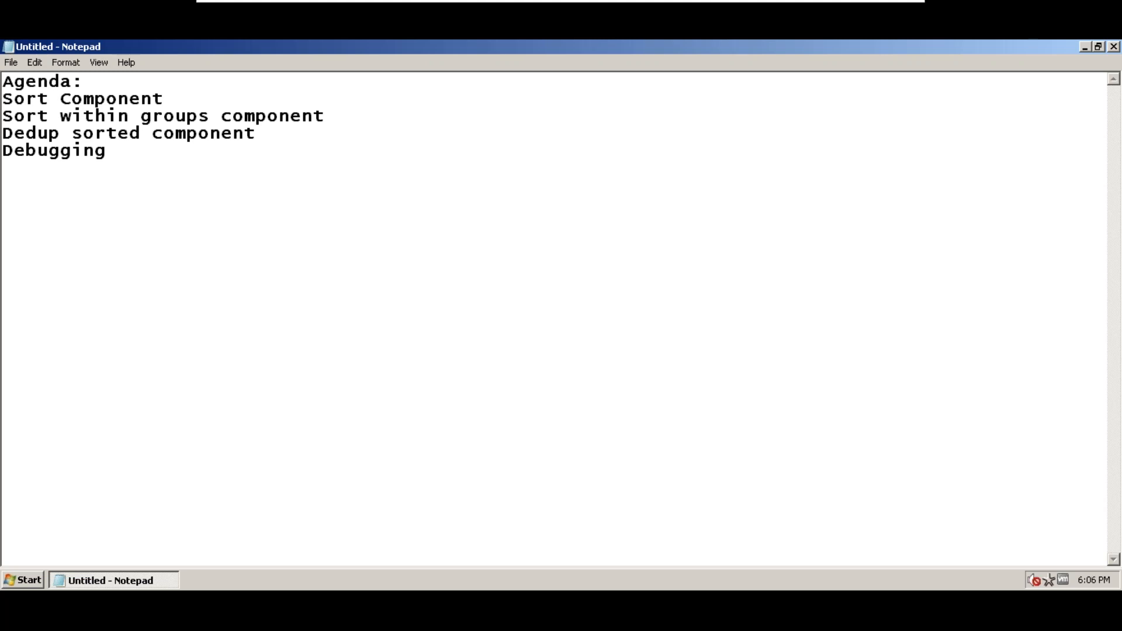
{"action": "type", "text": "Replicate"}
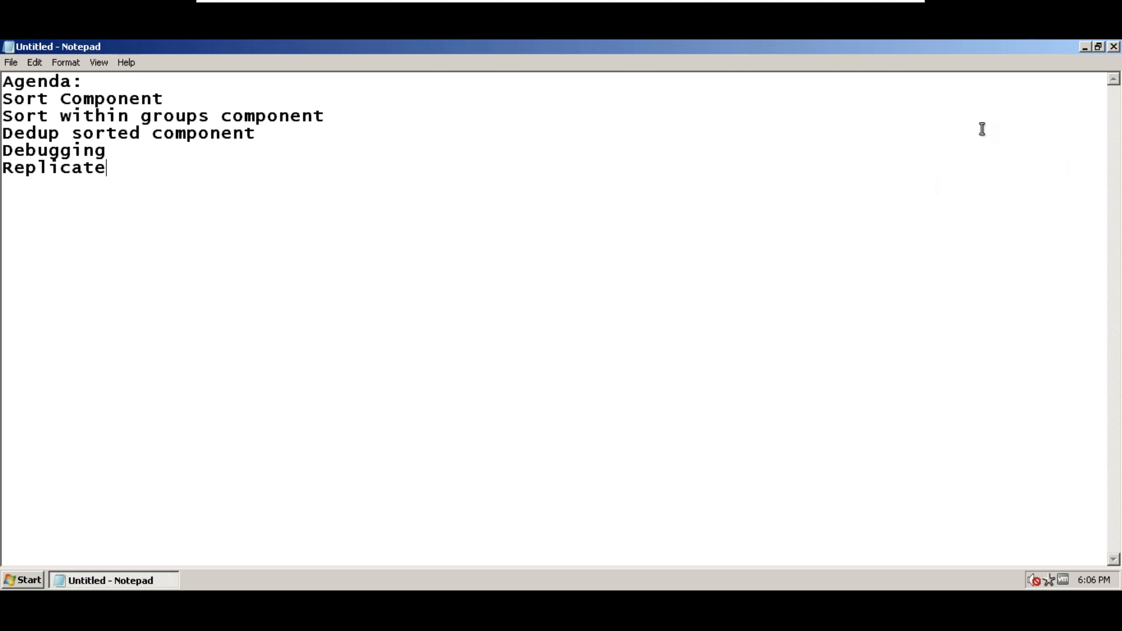
Switch to Ab Initio from the desktop, accept opening the recovered autosave graphs, and create a new blank graph
{"action": "left_click", "coordinate": [1086, 47]}
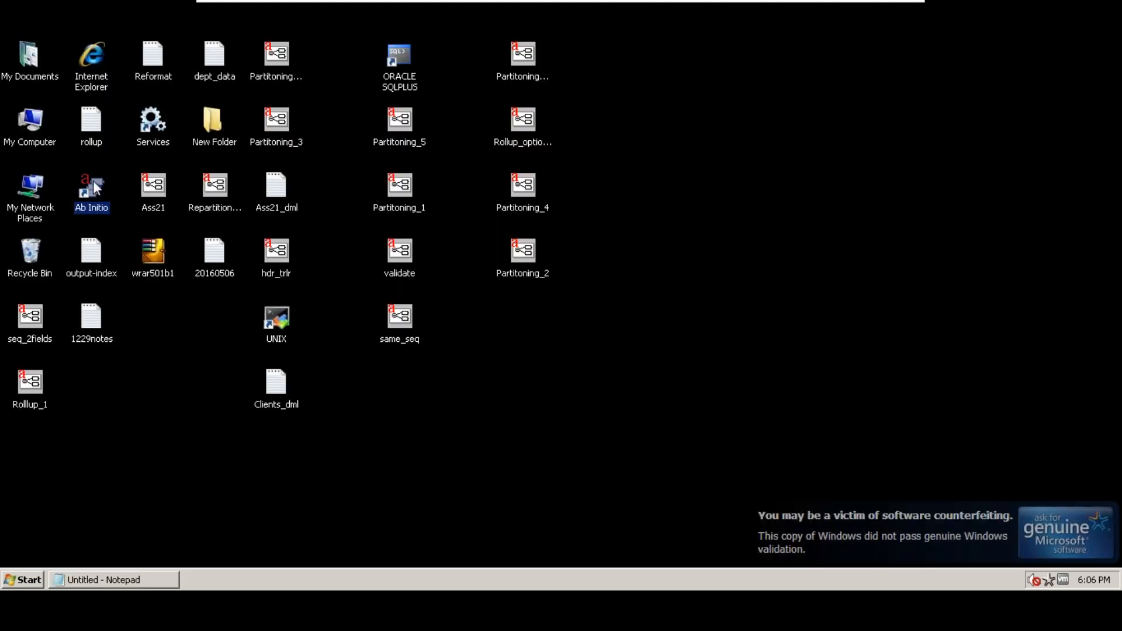
{"action": "double_click", "coordinate": [92, 188]}
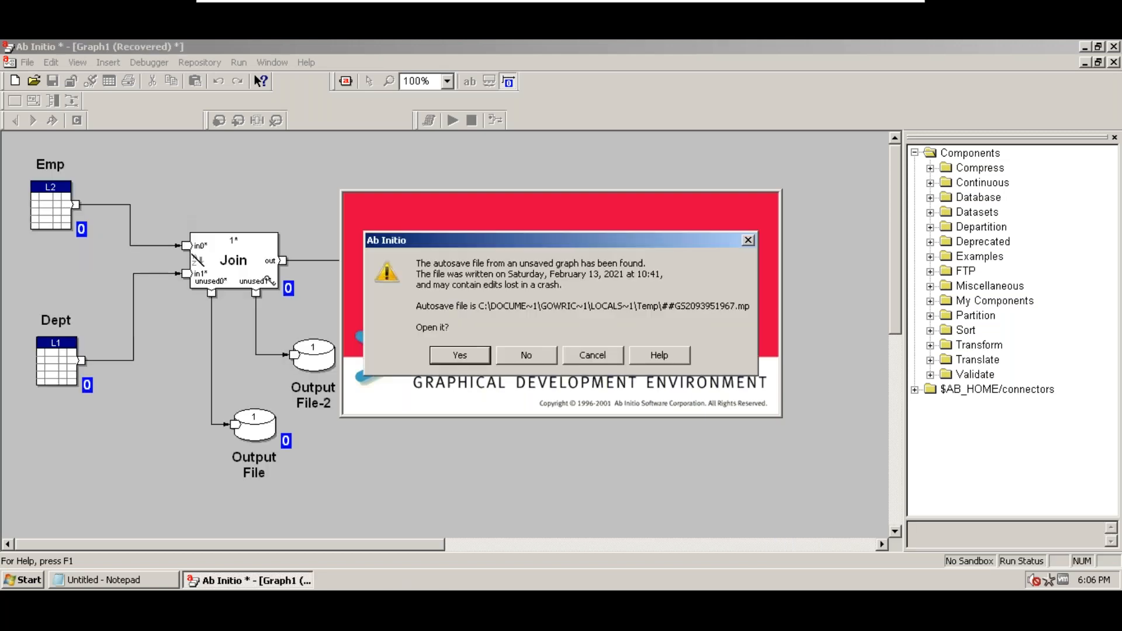
{"action": "key", "text": "Return"}
{"action": "key", "text": "Return"}
{"action": "key", "text": "Return"}
{"action": "key", "text": "Return"}
{"action": "key", "text": "Return"}
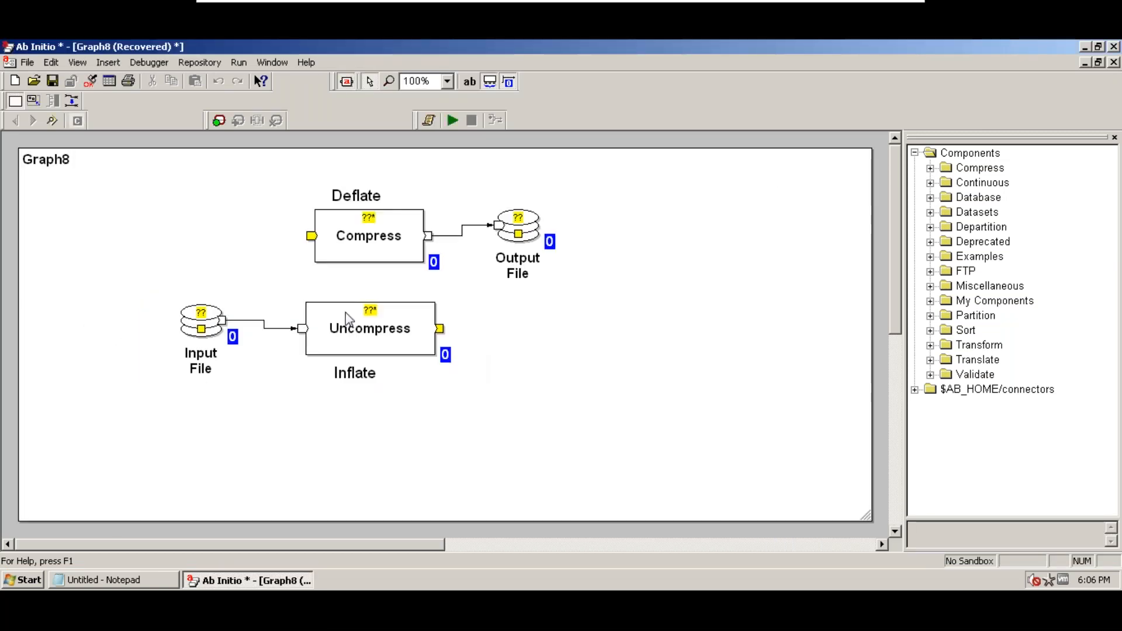
{"action": "left_click", "coordinate": [13, 81]}
{"action": "left_click", "coordinate": [14, 102]}
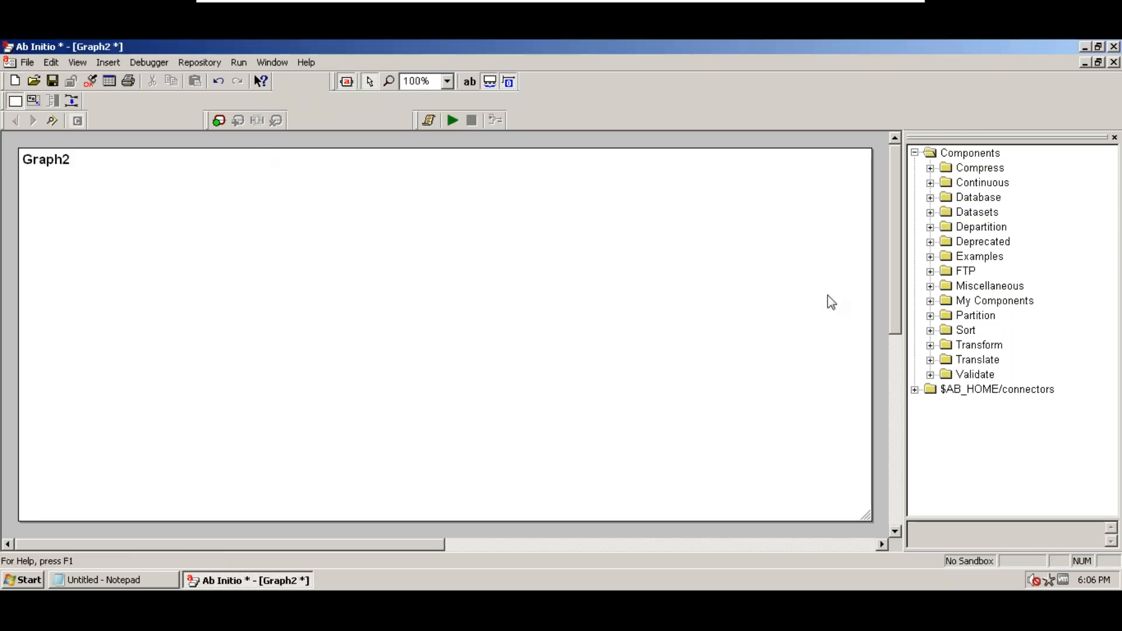
Place a Sort component in the middle of the new graph
{"action": "left_click", "coordinate": [930, 330]}
{"action": "left_click_drag", "start_coordinate": [984, 420], "coordinate": [401, 276]}
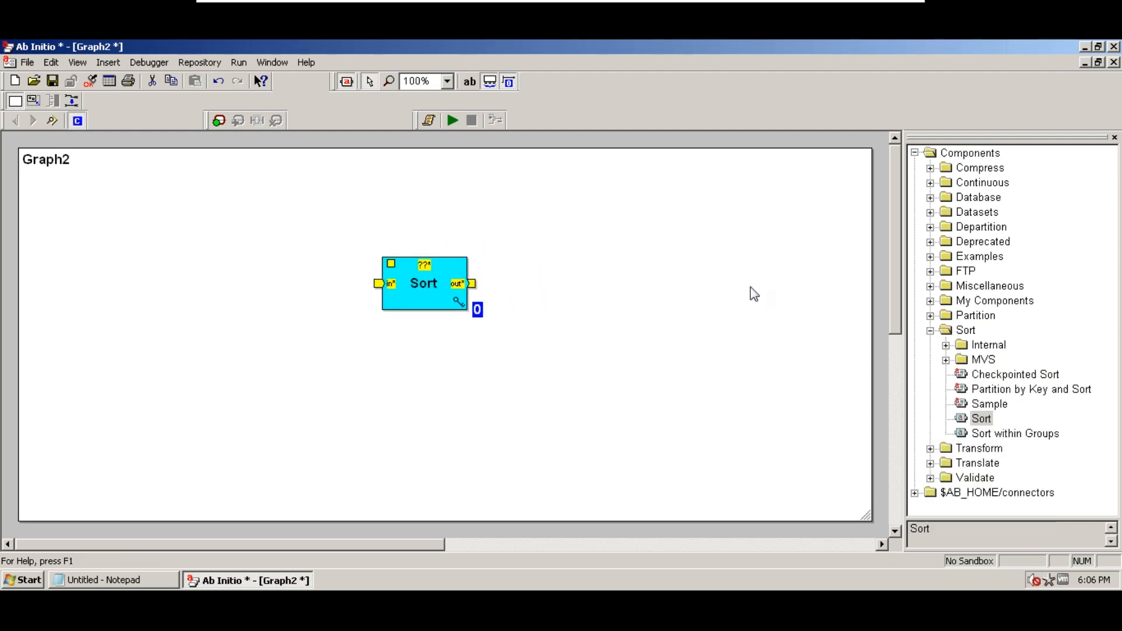
{"action": "left_click", "coordinate": [930, 330]}
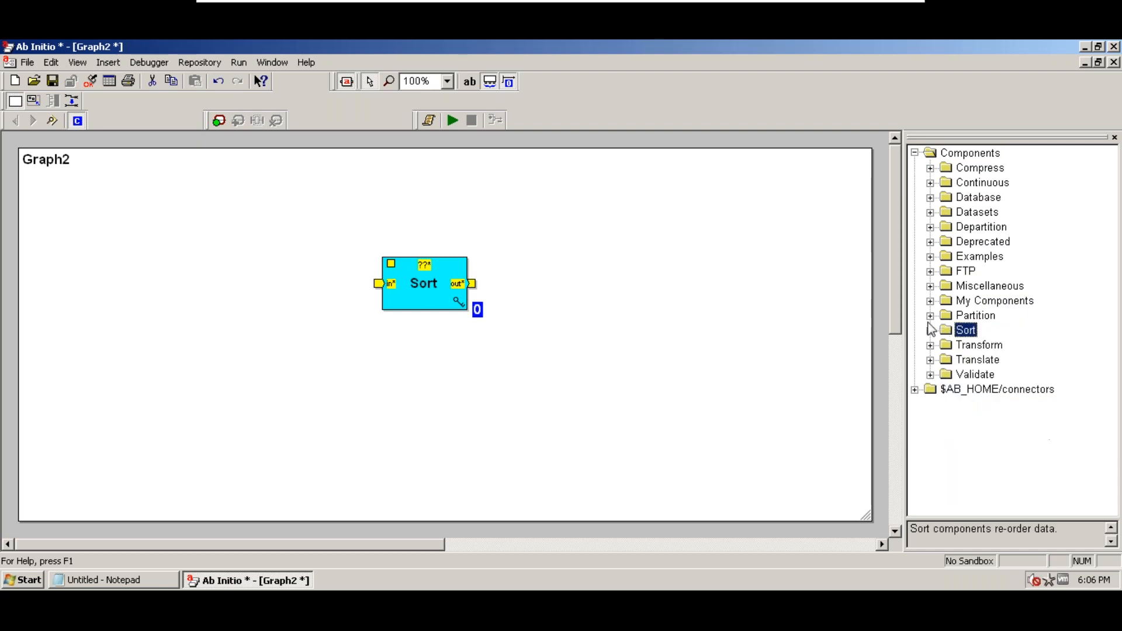
Add the example Clients and West Coast datasets on either side of Sort, and connect Clients through Sort to West Coast
{"action": "left_click", "coordinate": [930, 256]}
{"action": "left_click_drag", "start_coordinate": [988, 270], "coordinate": [279, 282]}
{"action": "left_click_drag", "start_coordinate": [991, 286], "coordinate": [628, 256]}
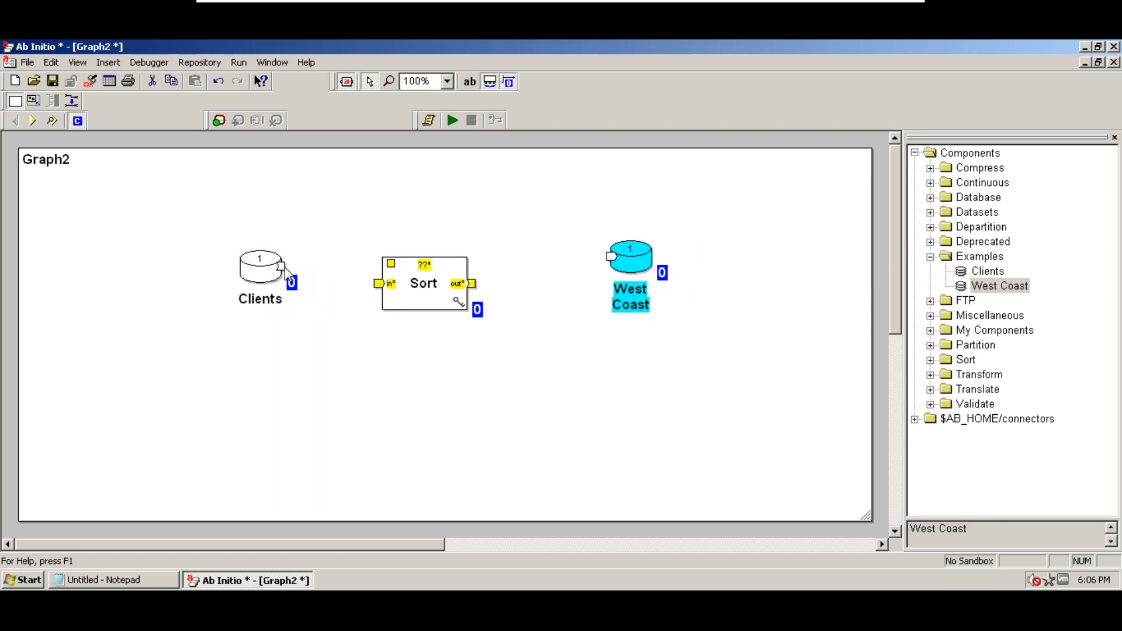
{"action": "left_click_drag", "start_coordinate": [281, 266], "coordinate": [378, 285]}
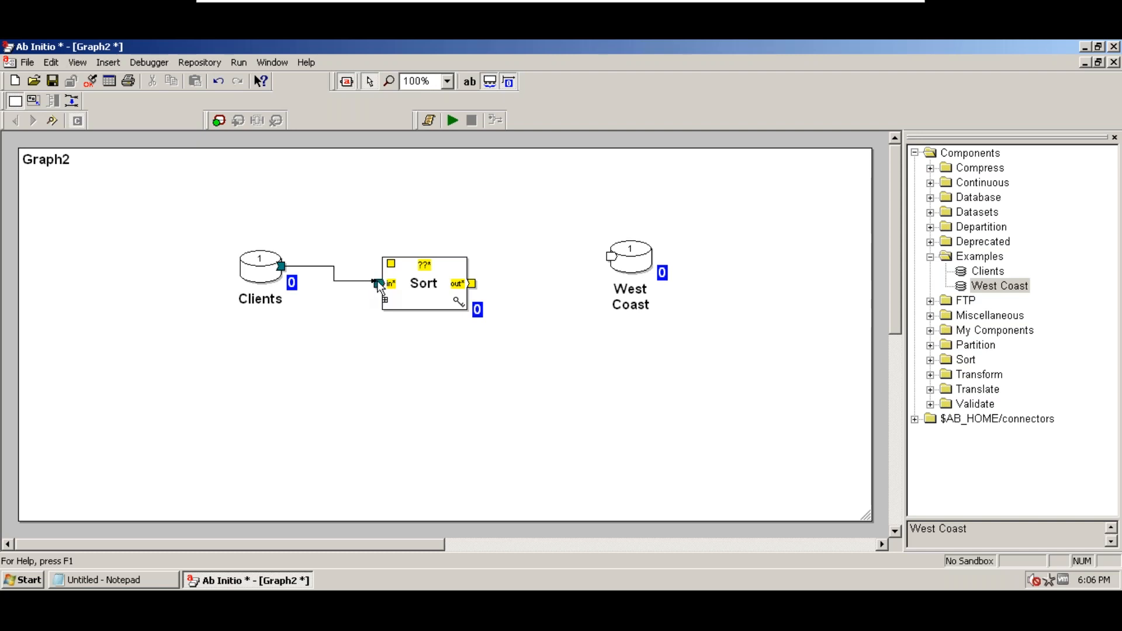
{"action": "left_click_drag", "start_coordinate": [471, 284], "coordinate": [612, 256]}
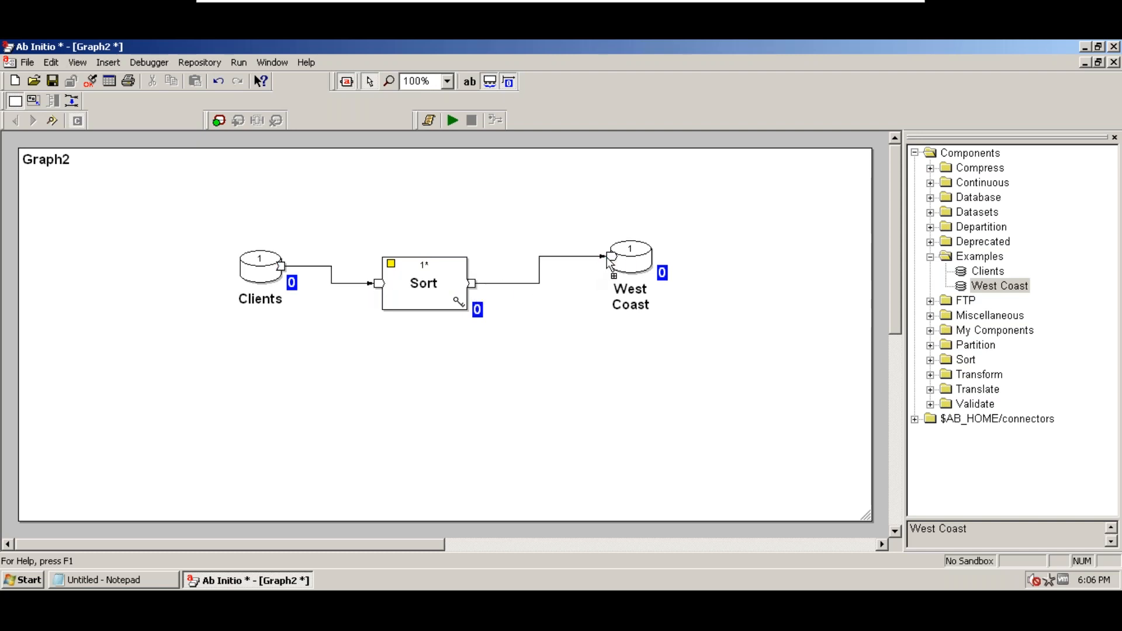
Set the Sort component's key parameter to the state field in ascending order
{"action": "double_click", "coordinate": [438, 283]}
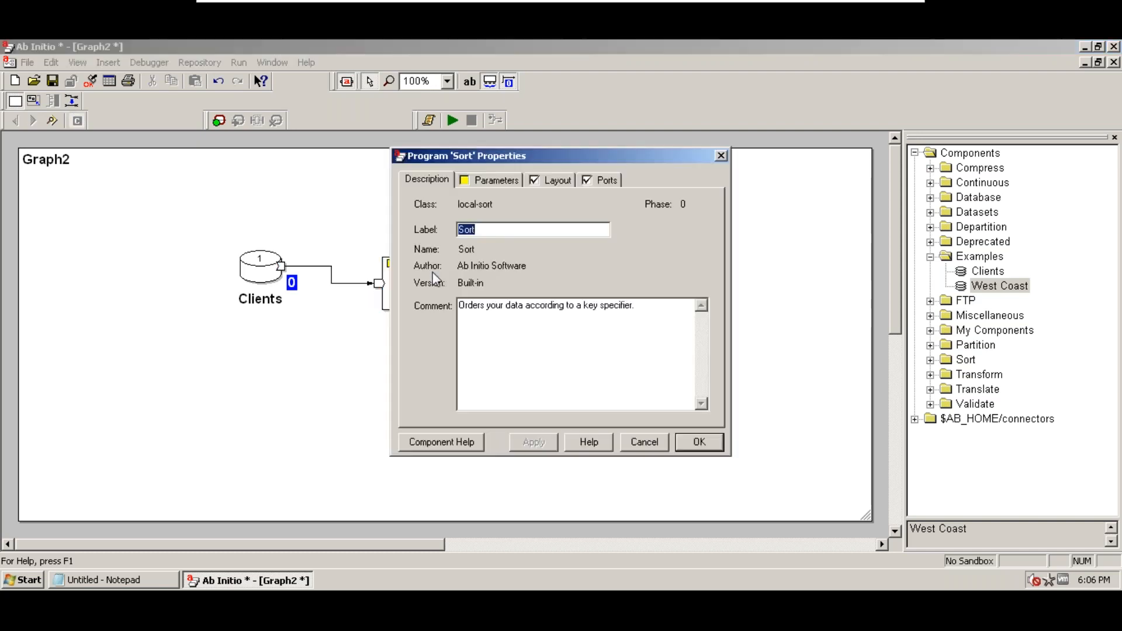
{"action": "left_click", "coordinate": [502, 181]}
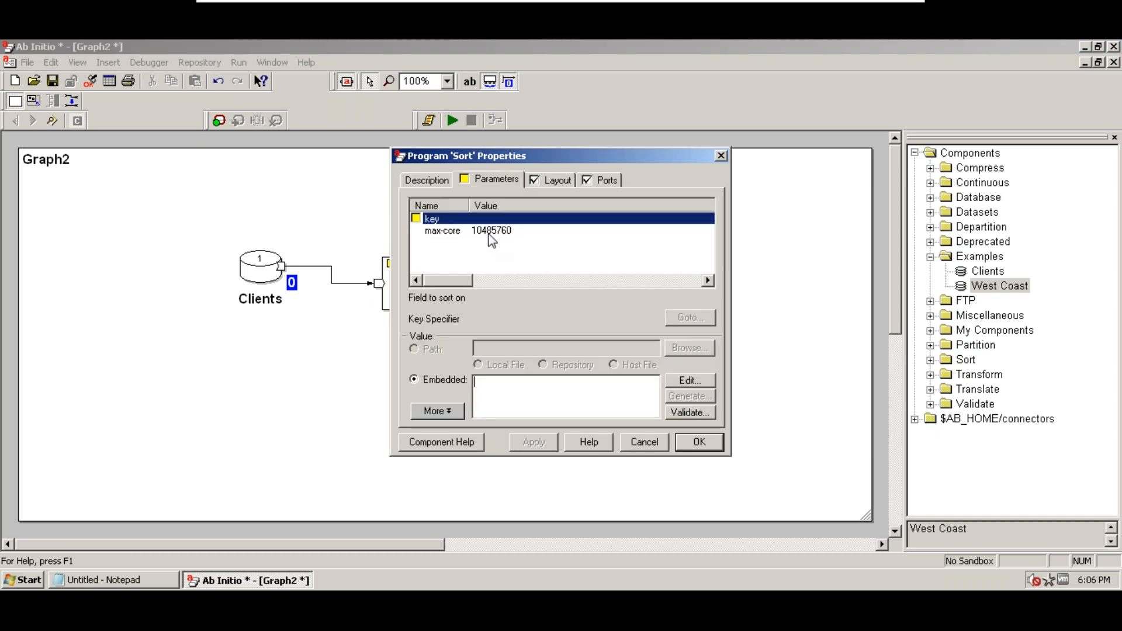
{"action": "double_click", "coordinate": [485, 219]}
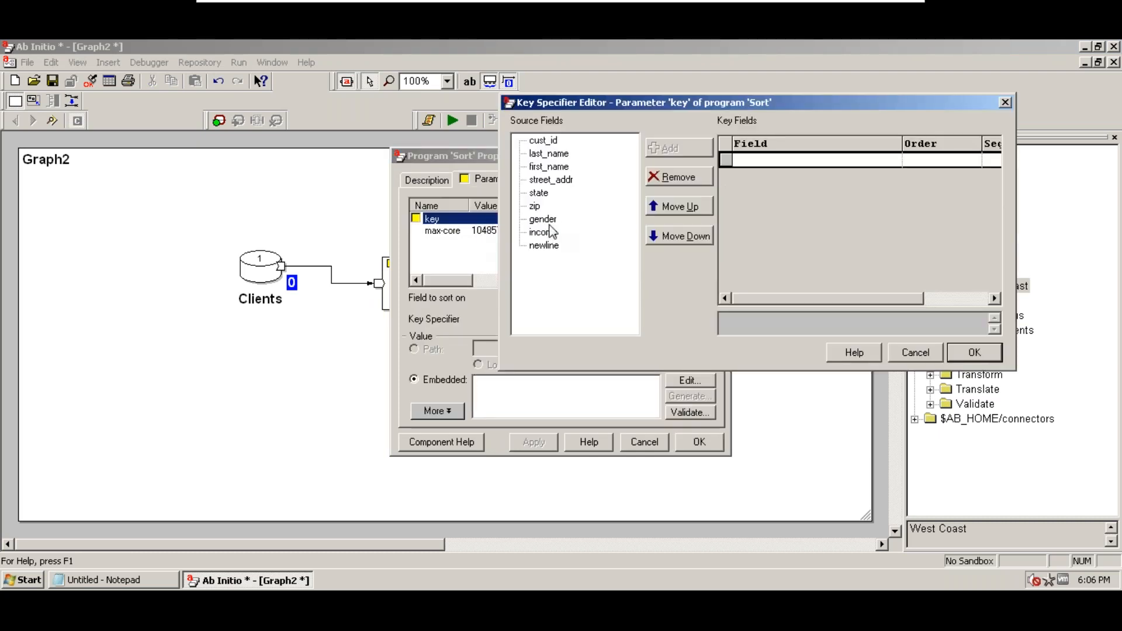
{"action": "double_click", "coordinate": [540, 195]}
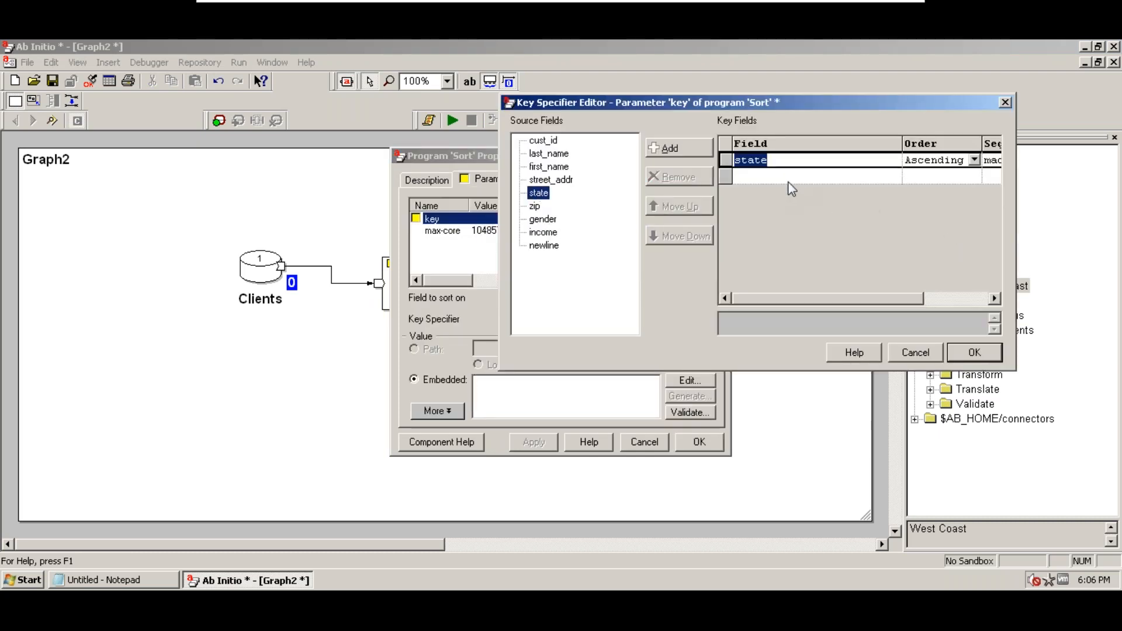
{"action": "left_click", "coordinate": [974, 353]}
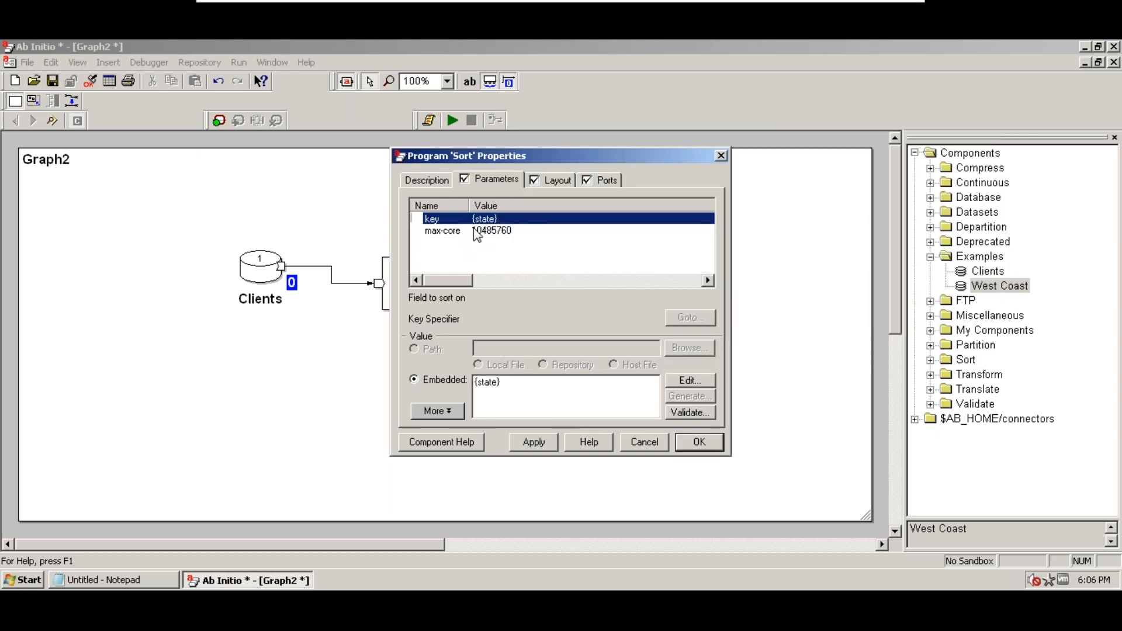
{"action": "left_click", "coordinate": [697, 442]}
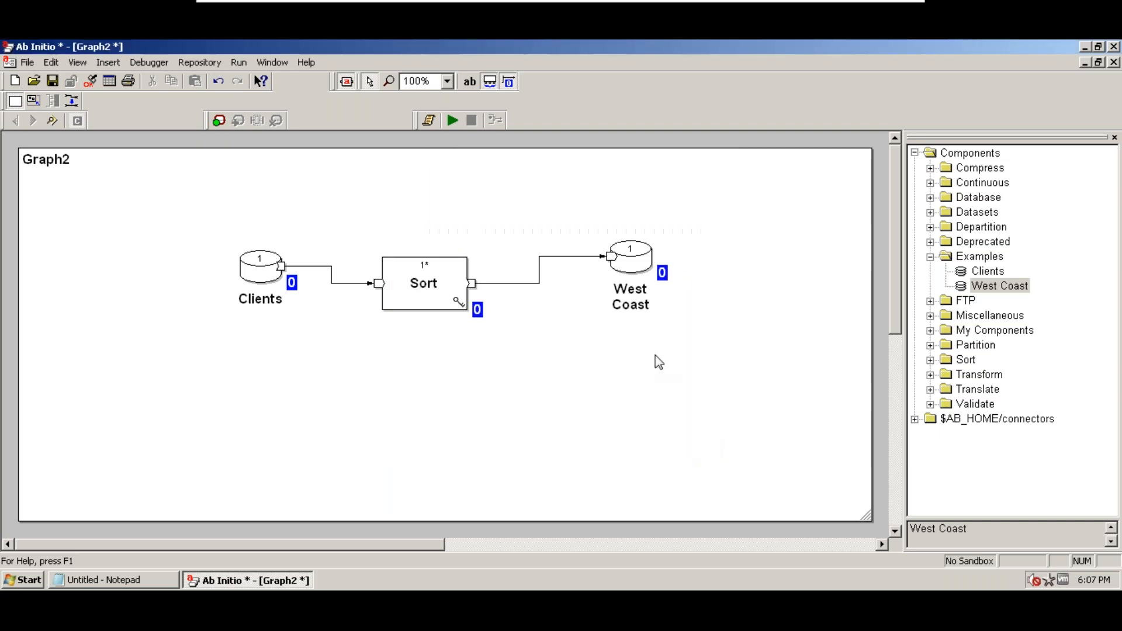
Run the graph and view records 1 through 10 of the West Coast output dataset
{"action": "left_click", "coordinate": [453, 121]}
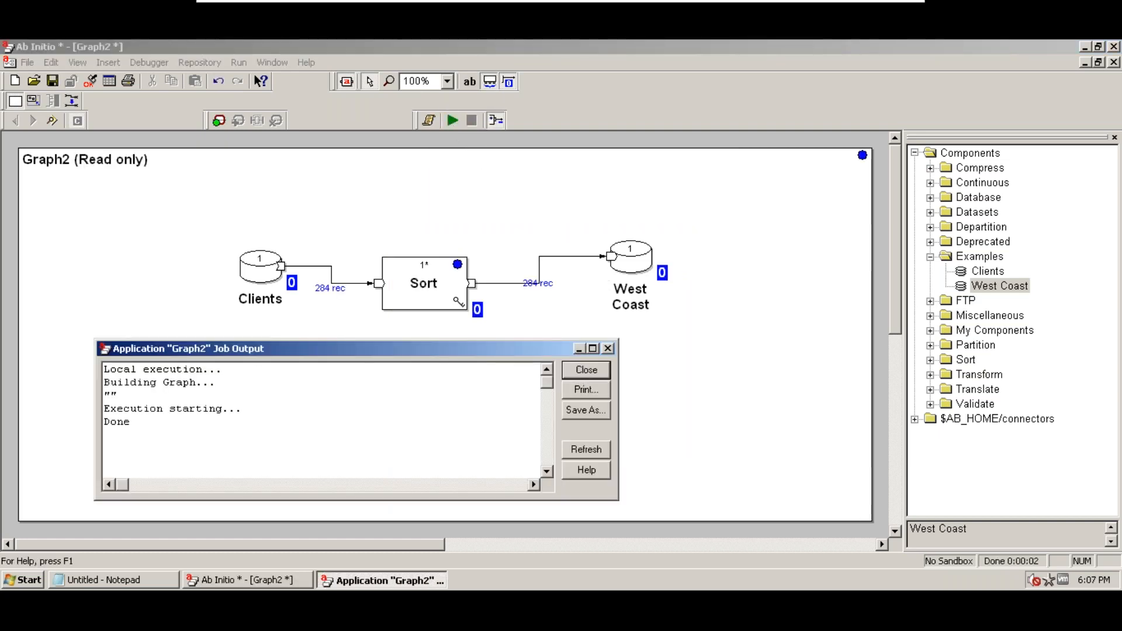
{"action": "left_click", "coordinate": [587, 369]}
{"action": "right_click", "coordinate": [634, 260]}
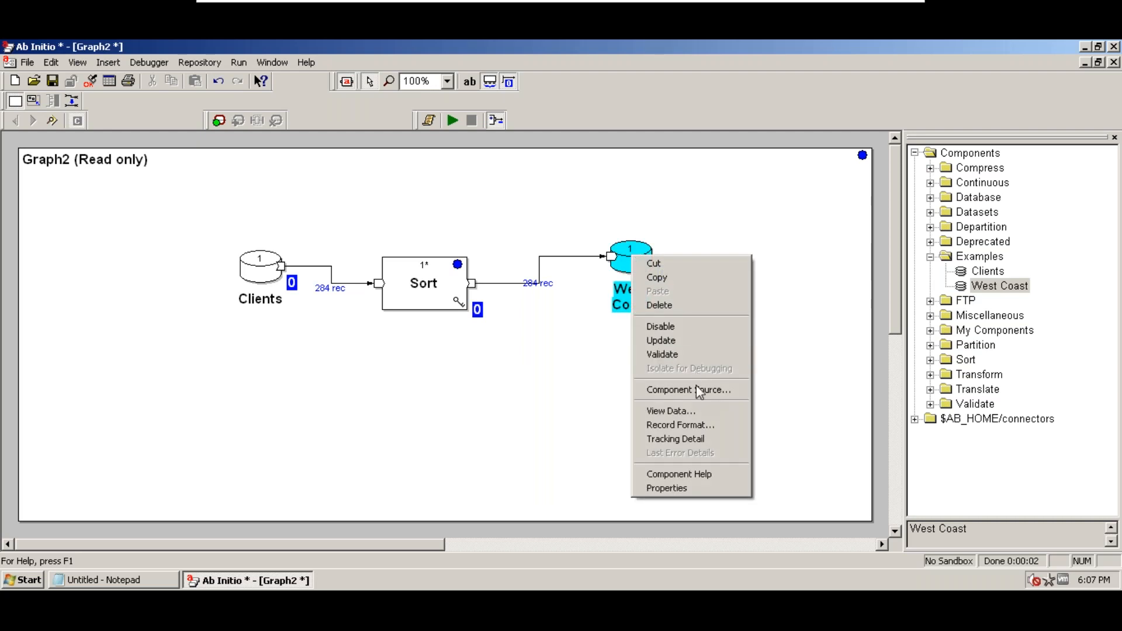
{"action": "left_click", "coordinate": [692, 410]}
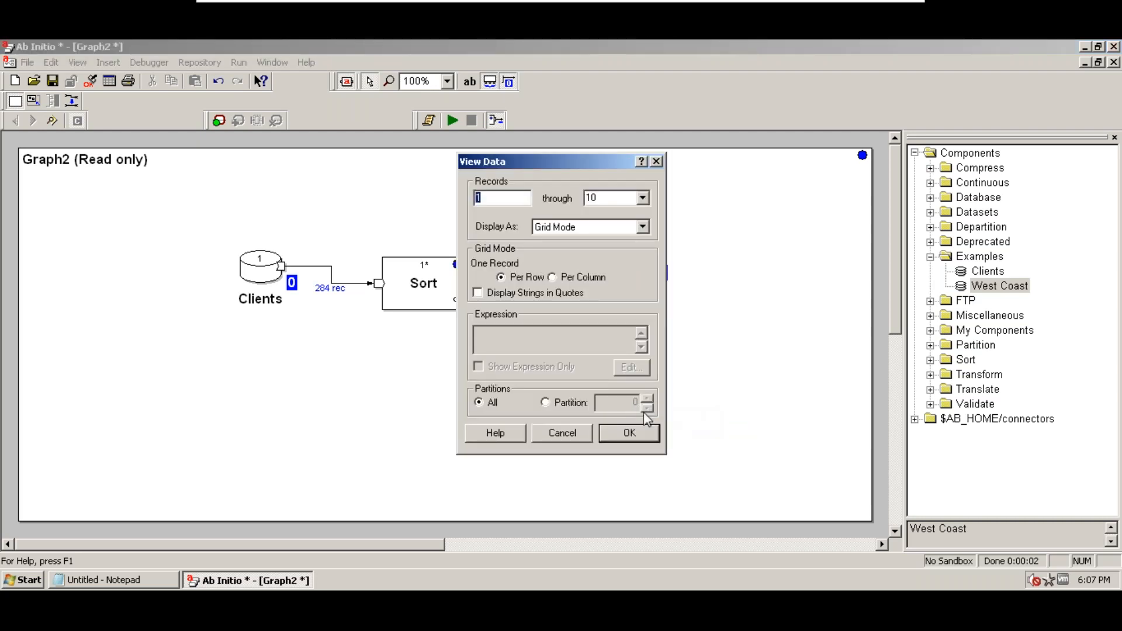
{"action": "left_click", "coordinate": [630, 433]}
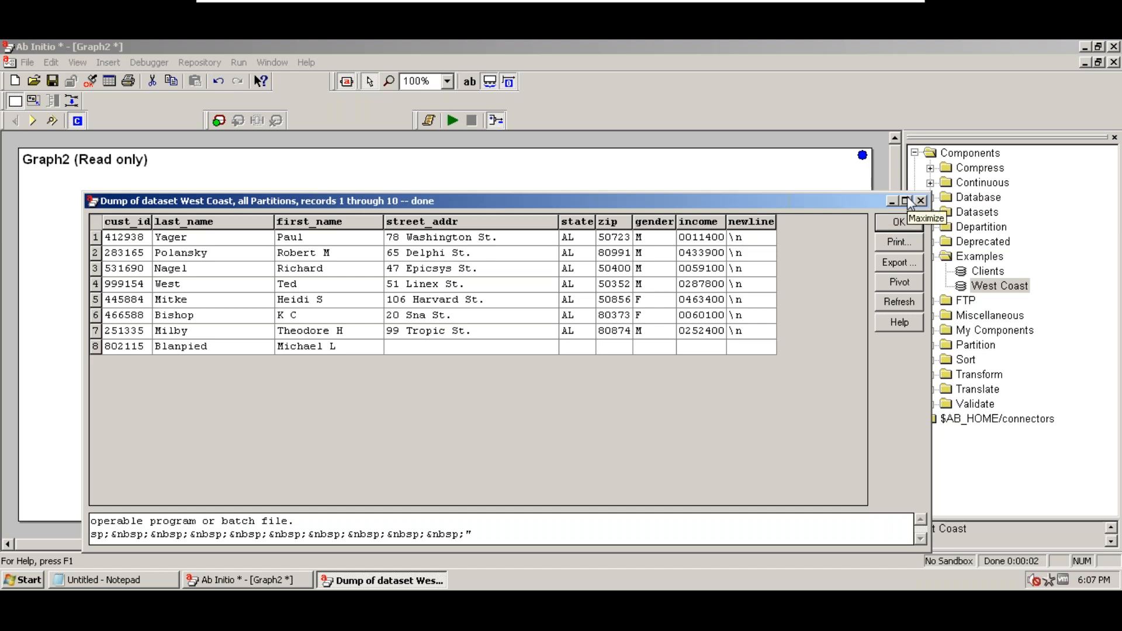
{"action": "left_click", "coordinate": [922, 200]}
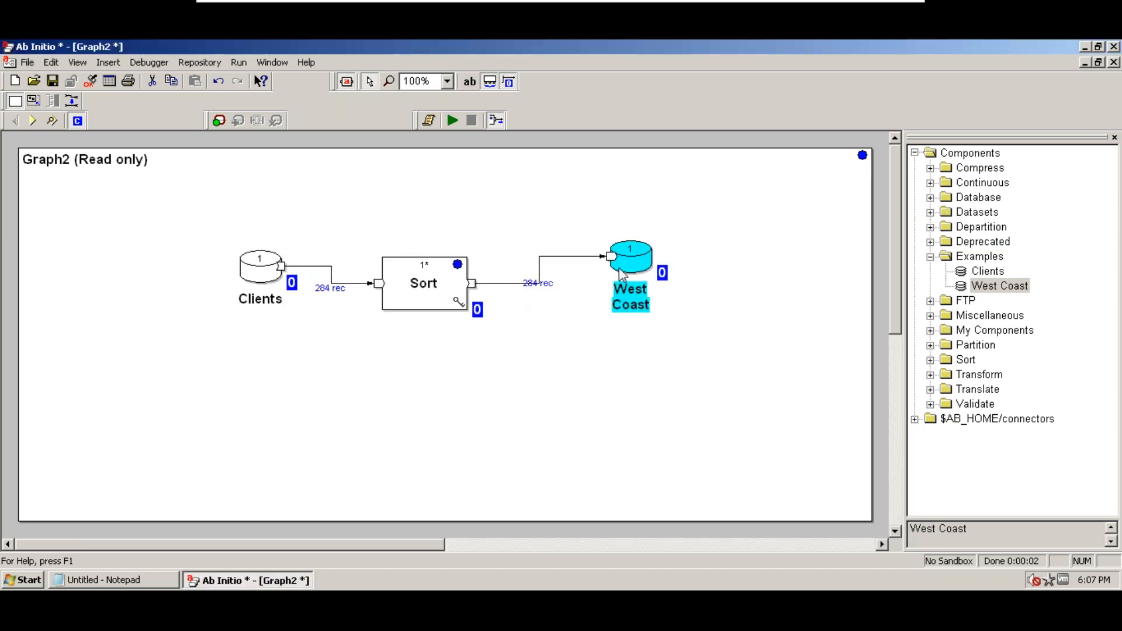
View the West Coast output data from record 1 through end in a maximized window
{"action": "right_click", "coordinate": [622, 254]}
{"action": "left_click", "coordinate": [658, 409]}
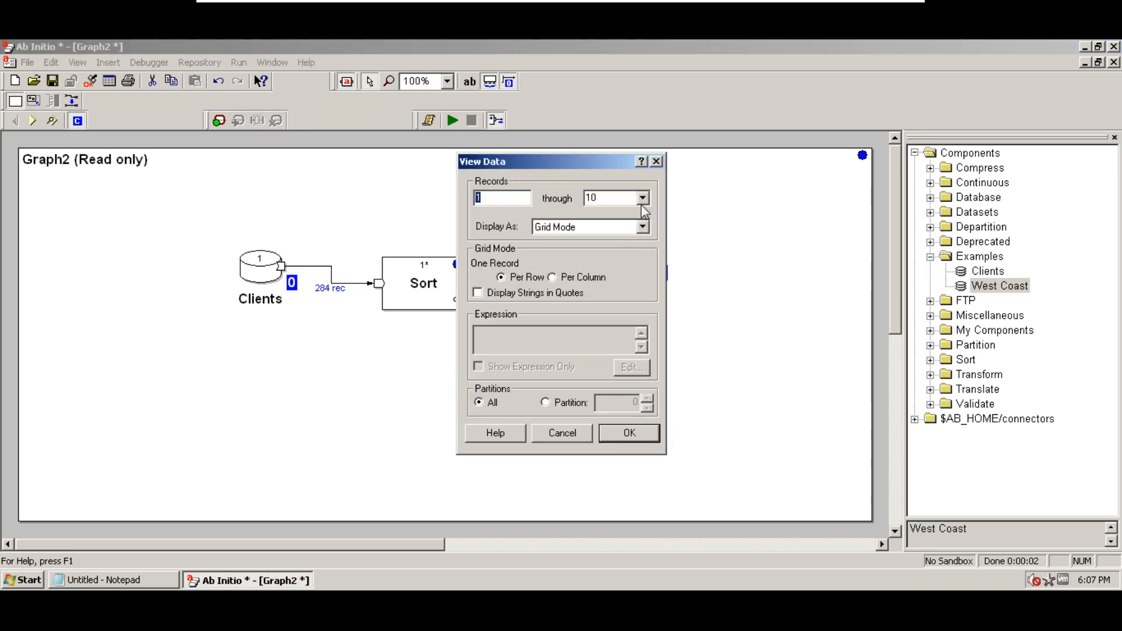
{"action": "left_click", "coordinate": [641, 199]}
{"action": "left_click", "coordinate": [608, 245]}
{"action": "left_click", "coordinate": [629, 432]}
{"action": "left_click", "coordinate": [906, 201]}
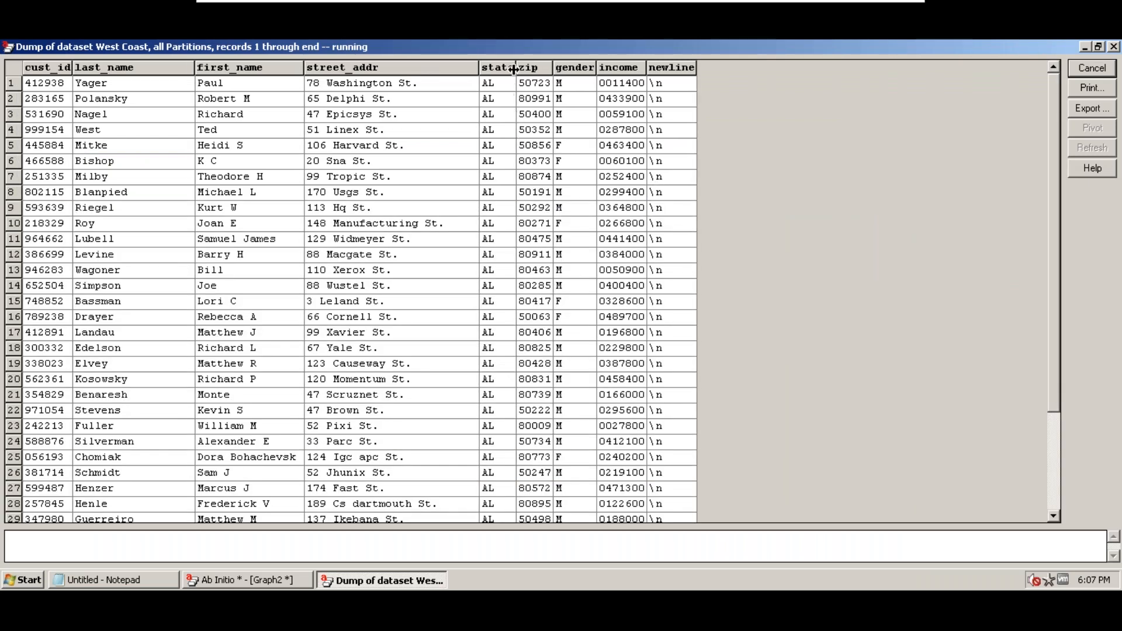
Examine how the output records are ordered by state, comparing the state column with the last_name and first_name columns within a state
{"action": "left_click_drag", "start_coordinate": [1055, 124], "coordinate": [1055, 383]}
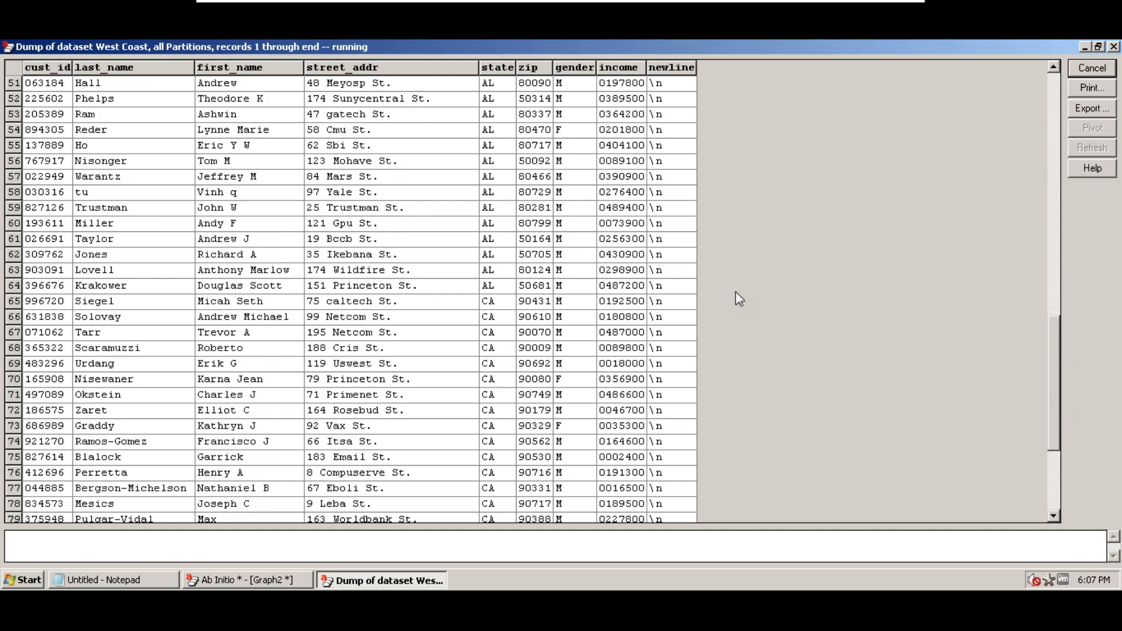
{"action": "left_click_drag", "start_coordinate": [503, 270], "coordinate": [497, 457]}
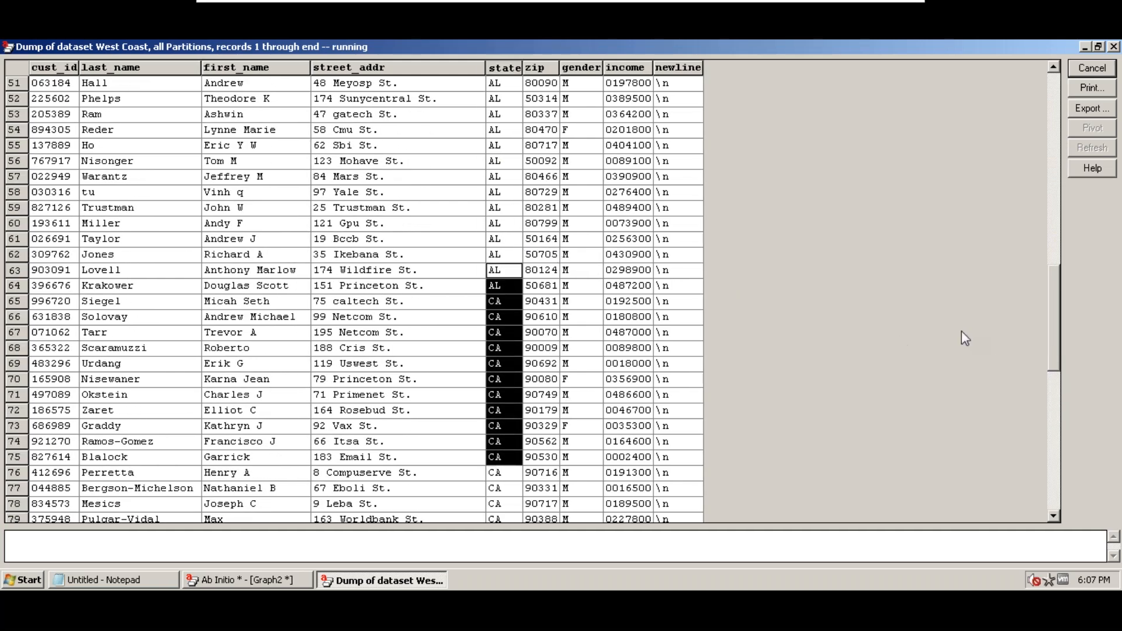
{"action": "left_click_drag", "start_coordinate": [1062, 293], "coordinate": [1038, 108]}
{"action": "left_click_drag", "start_coordinate": [504, 82], "coordinate": [512, 504]}
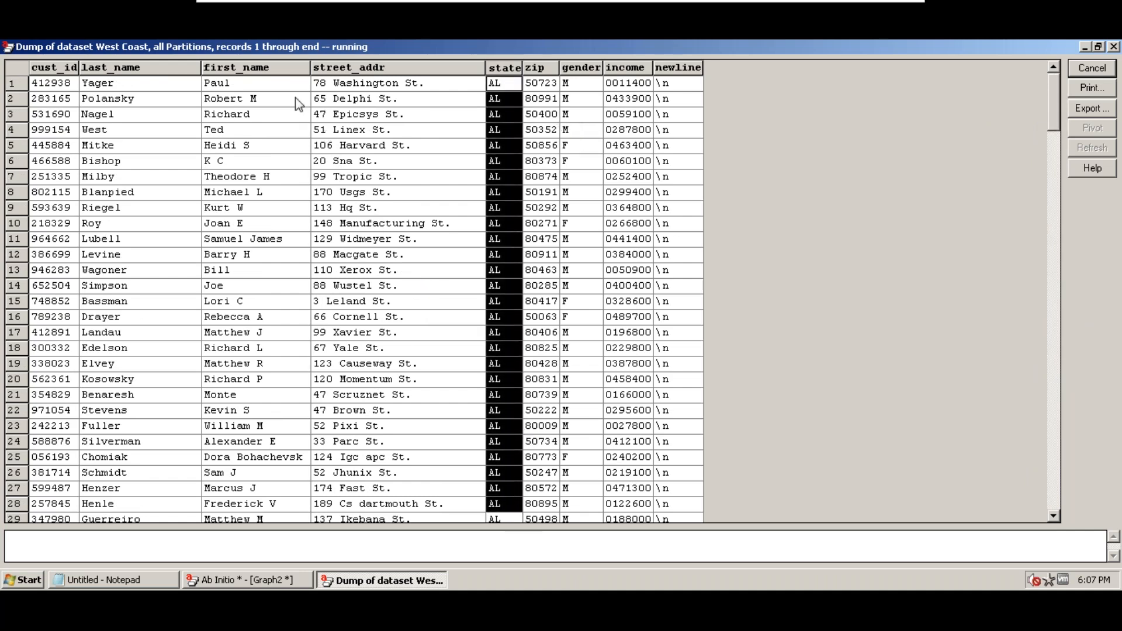
{"action": "left_click_drag", "start_coordinate": [246, 83], "coordinate": [239, 455]}
{"action": "left_click_drag", "start_coordinate": [130, 86], "coordinate": [144, 419]}
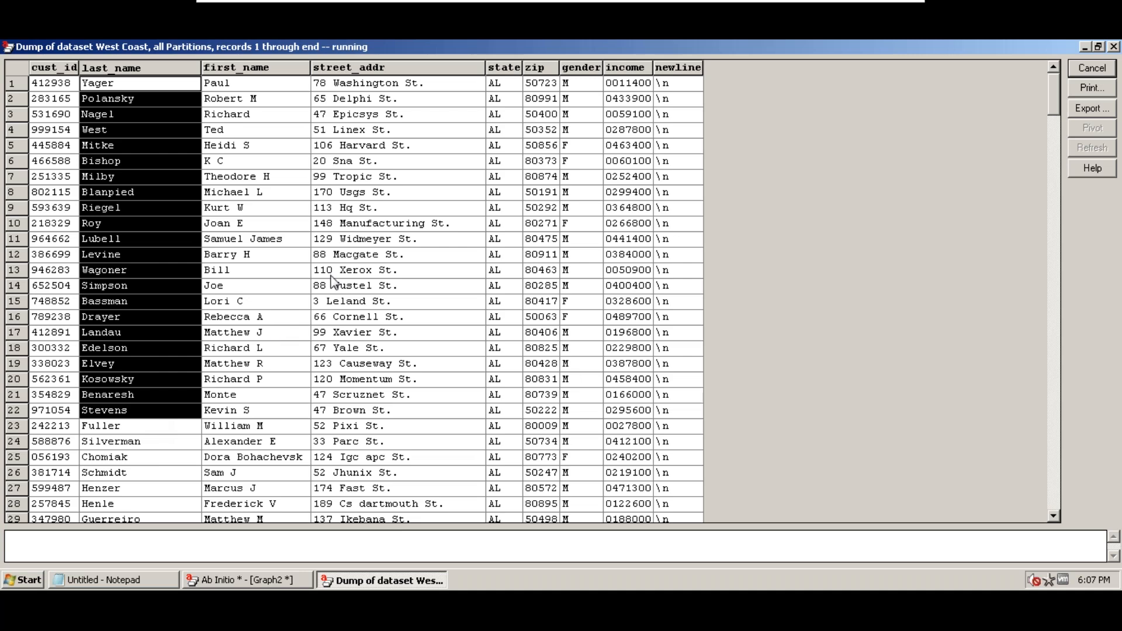
{"action": "left_click", "coordinate": [518, 83]}
{"action": "left_click_drag", "start_coordinate": [504, 85], "coordinate": [500, 519]}
{"action": "left_click_drag", "start_coordinate": [144, 85], "coordinate": [157, 298]}
{"action": "left_click_drag", "start_coordinate": [271, 99], "coordinate": [267, 381]}
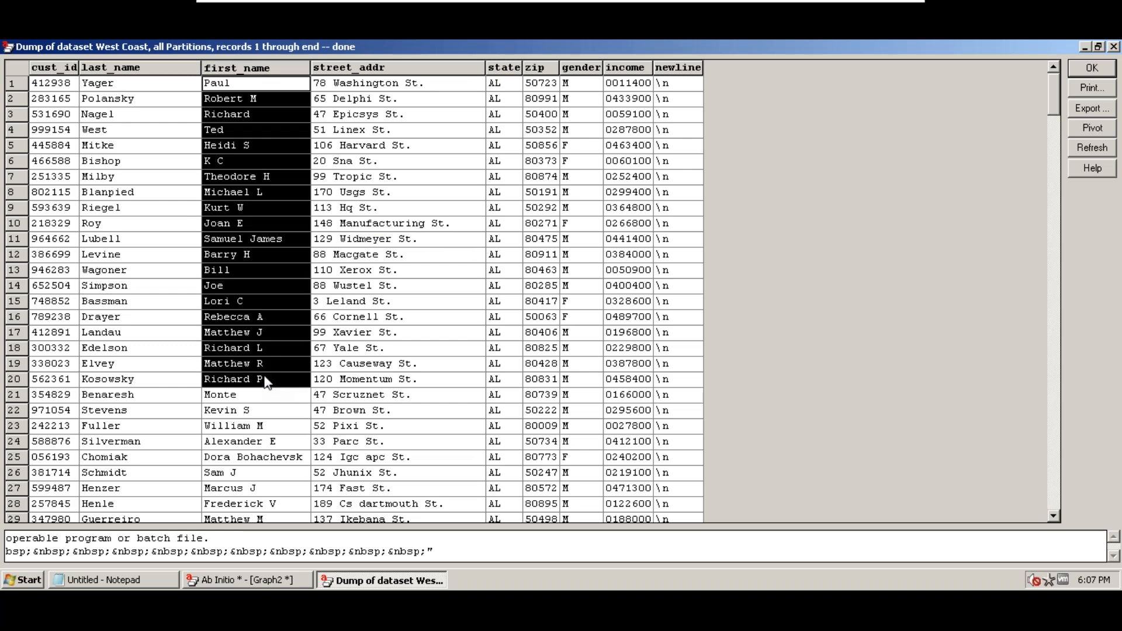
{"action": "left_click", "coordinate": [501, 85]}
{"action": "left_click_drag", "start_coordinate": [501, 93], "coordinate": [500, 510]}
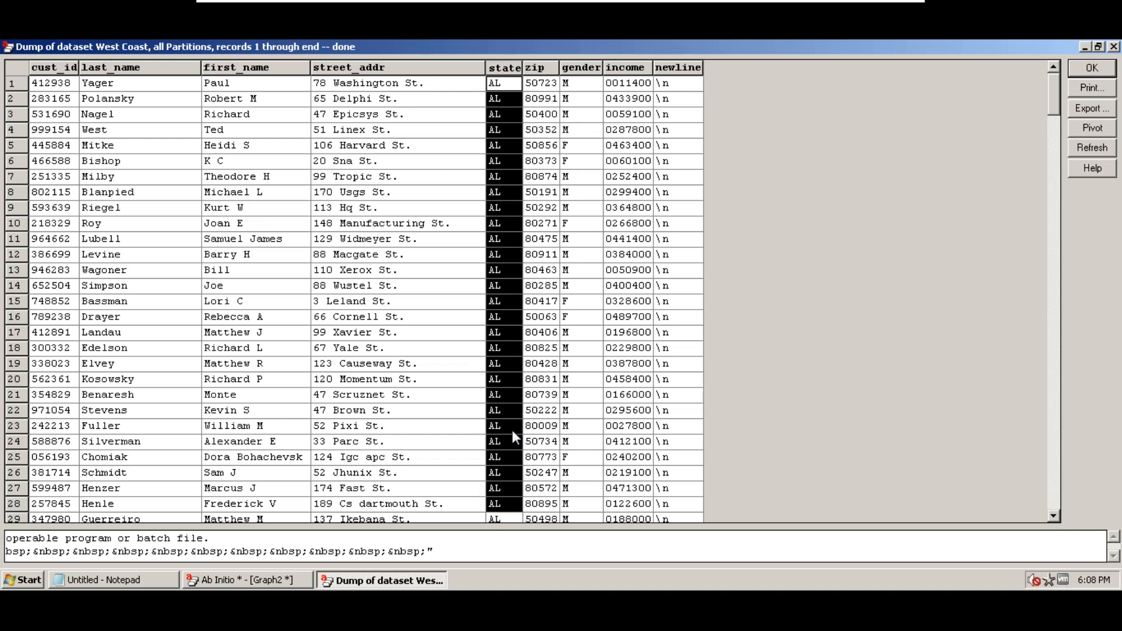
{"action": "scroll", "coordinate": [1058, 151], "scroll_direction": "down", "scroll_amount": 20}
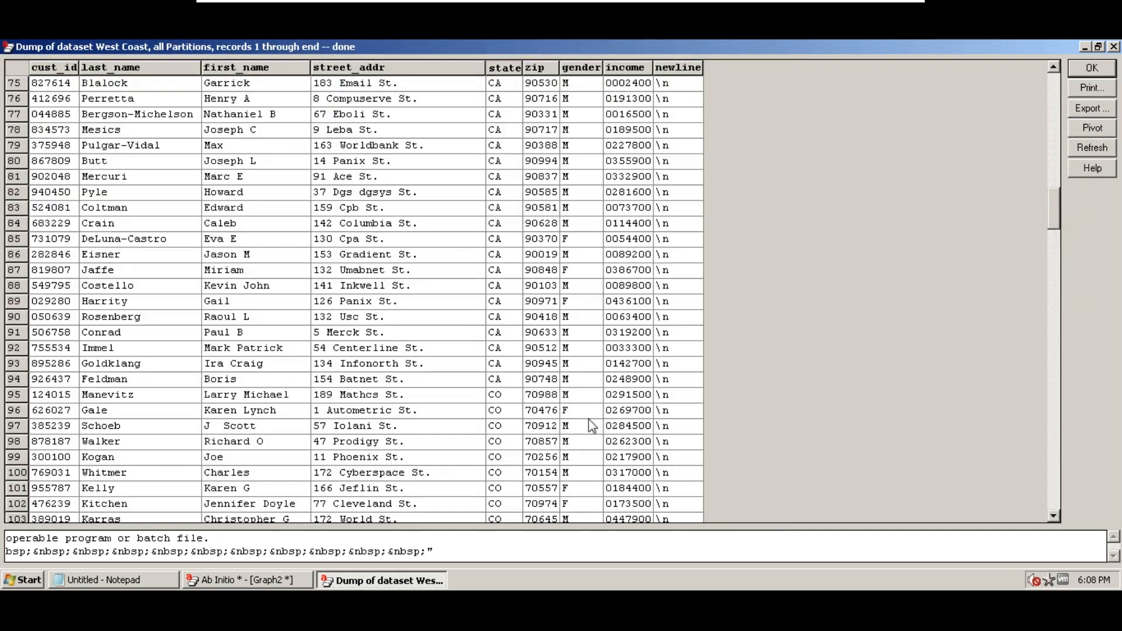
{"action": "left_click_drag", "start_coordinate": [1053, 212], "coordinate": [1047, 85]}
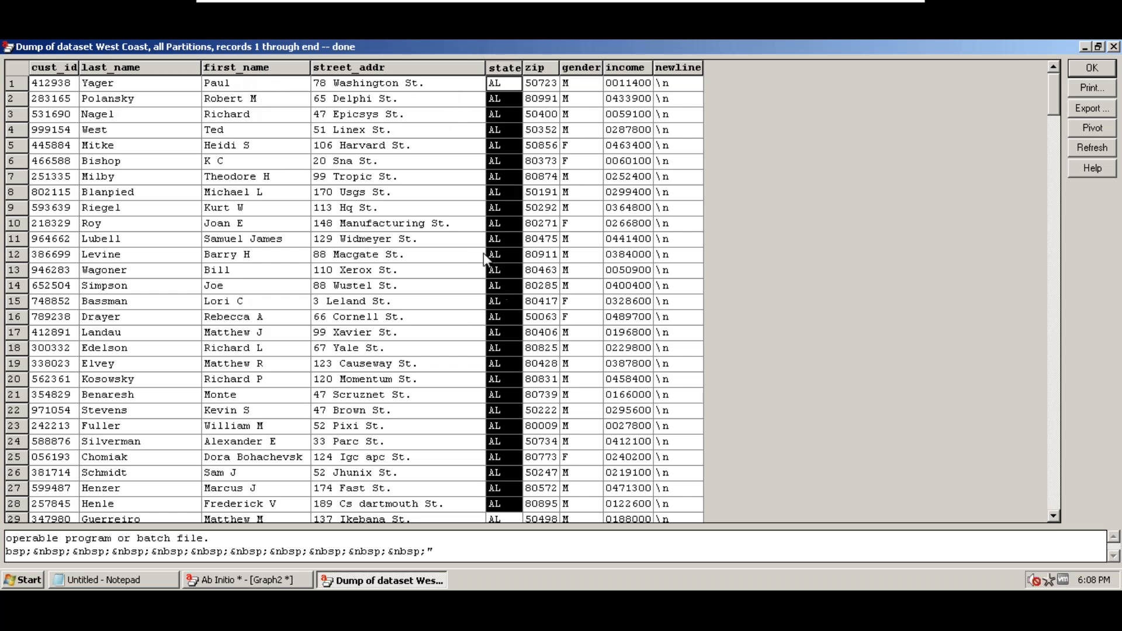
Close the output data and add first_name in ascending order after state in the Sort component's key
{"action": "left_click_drag", "start_coordinate": [244, 83], "coordinate": [503, 235]}
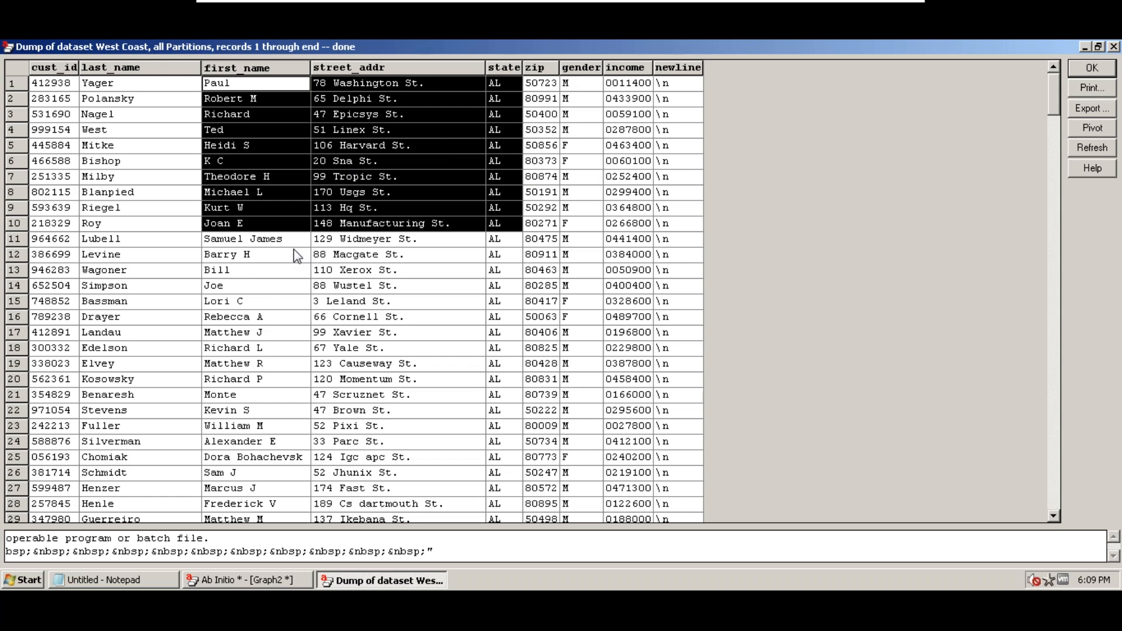
{"action": "left_click", "coordinate": [1092, 67]}
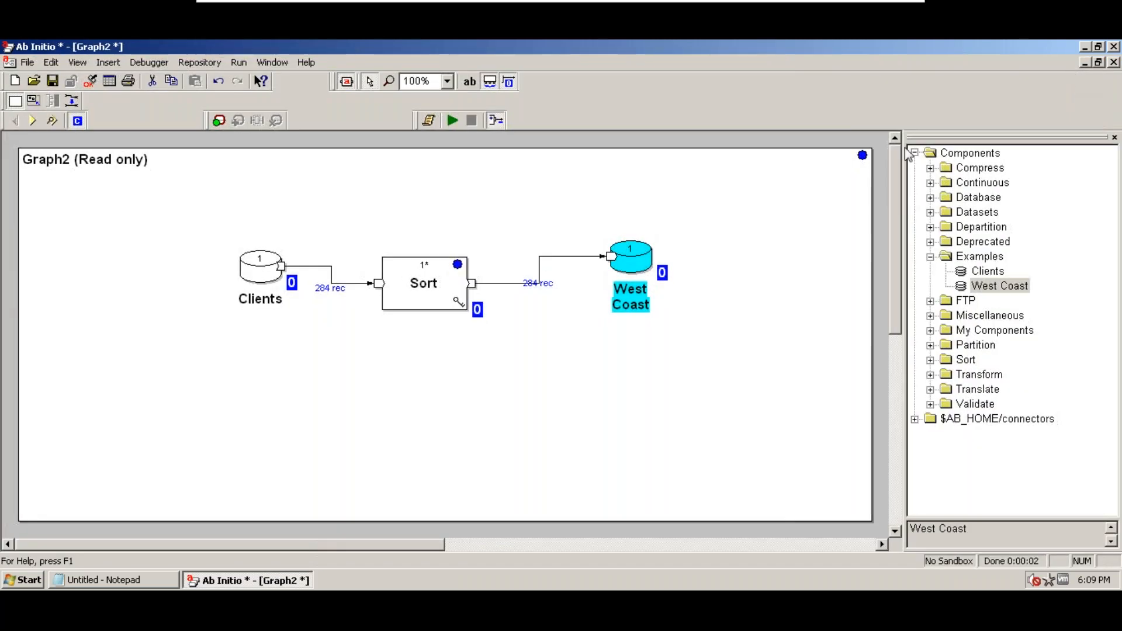
{"action": "double_click", "coordinate": [412, 289]}
{"action": "left_click", "coordinate": [474, 180]}
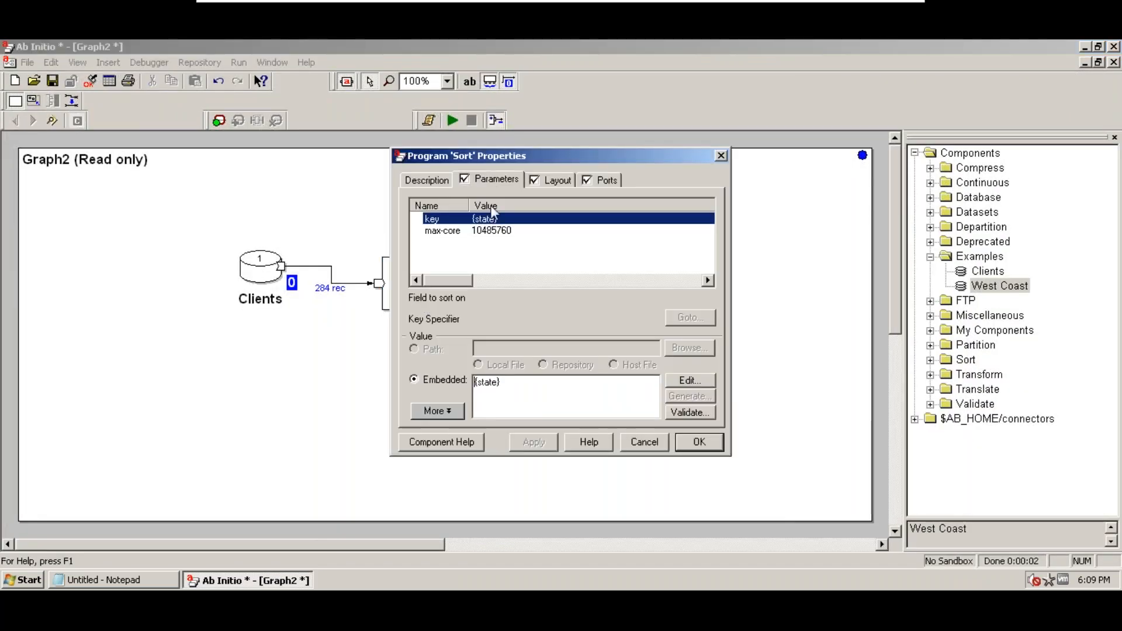
{"action": "double_click", "coordinate": [506, 221]}
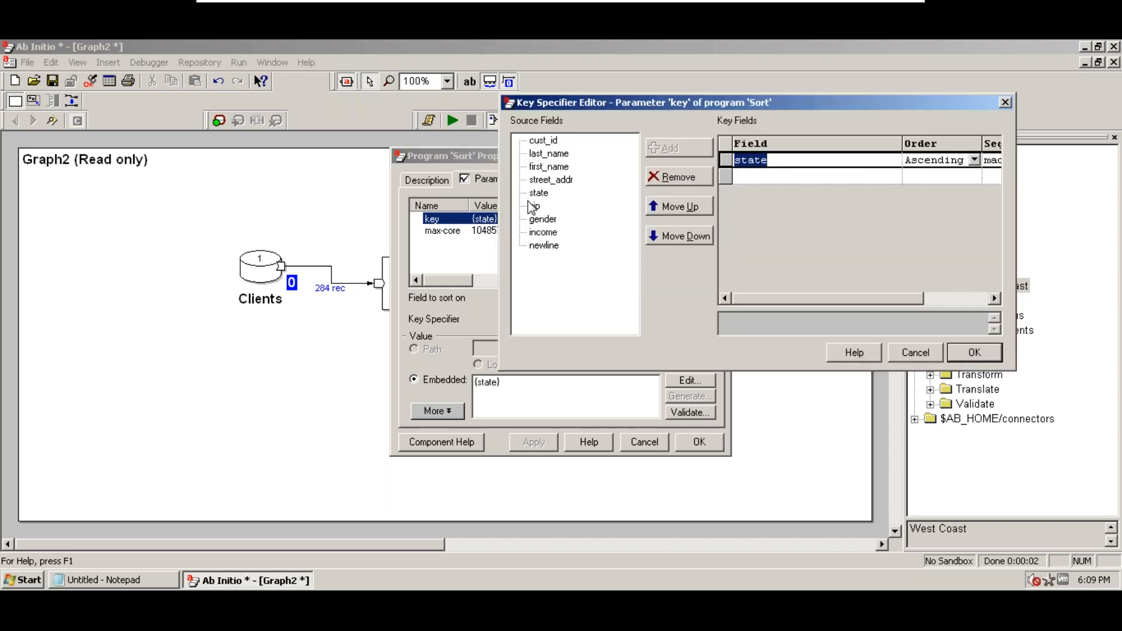
{"action": "double_click", "coordinate": [549, 168]}
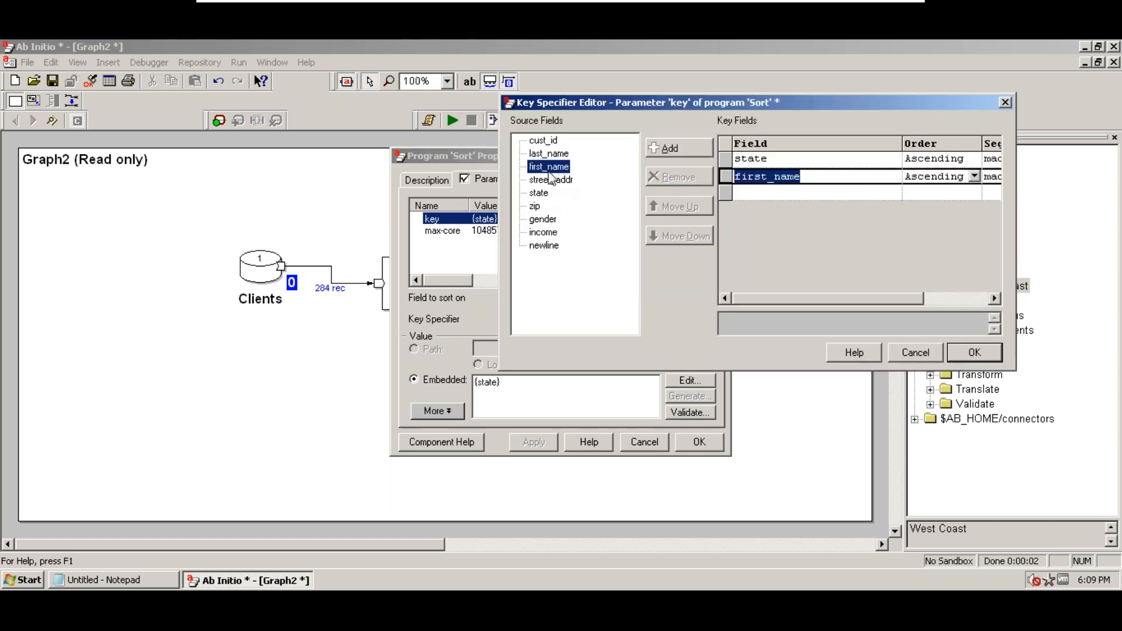
{"action": "left_click", "coordinate": [977, 350]}
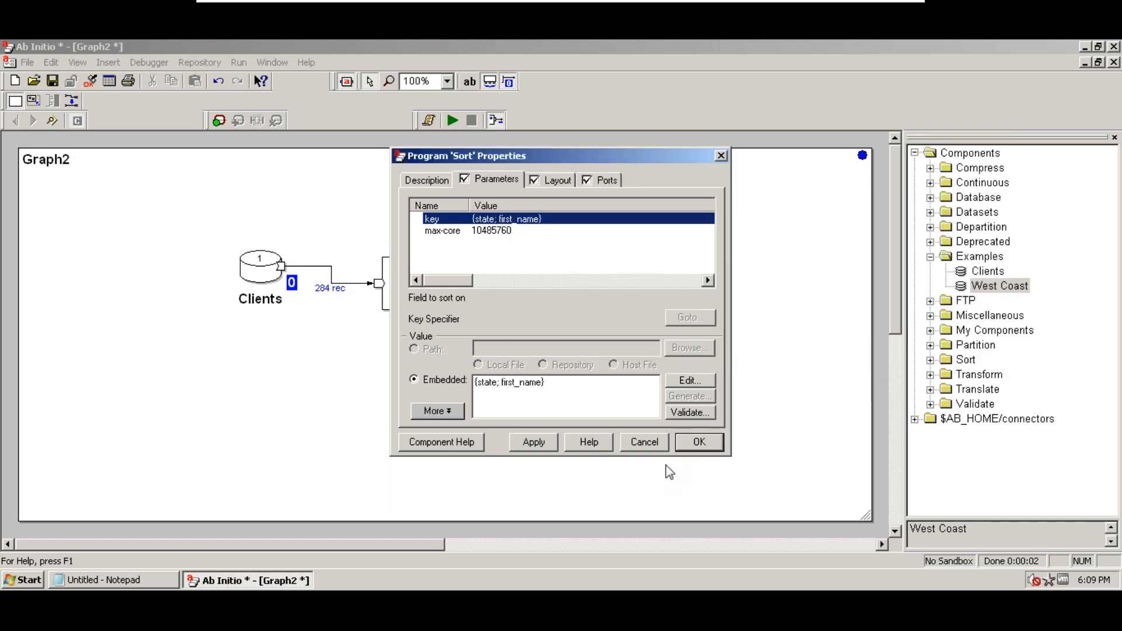
{"action": "left_click", "coordinate": [704, 446]}
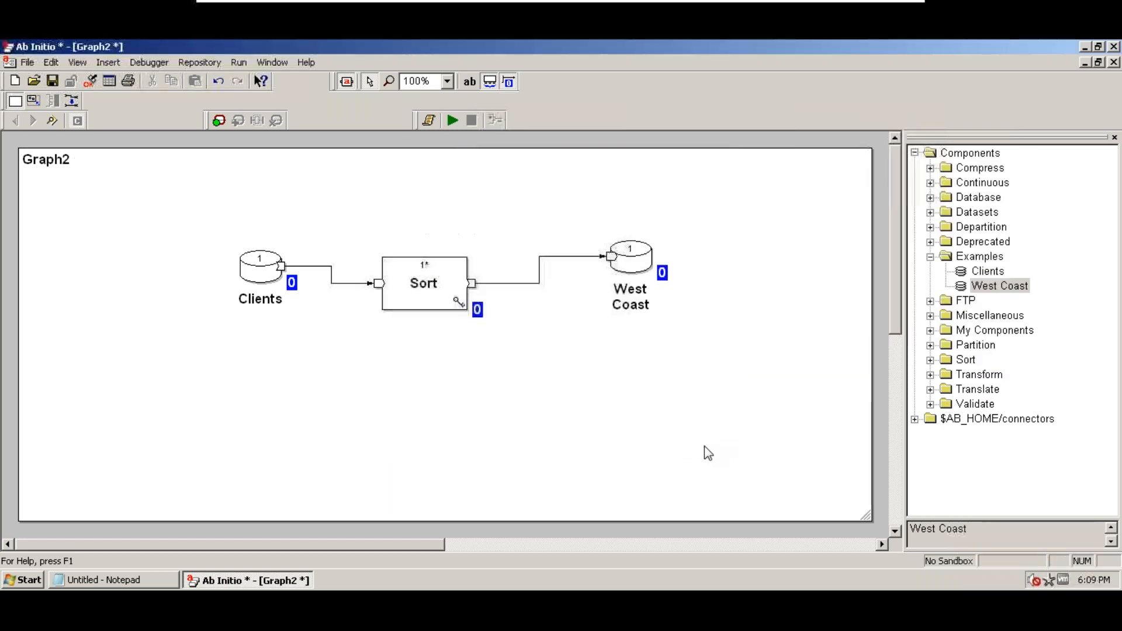
Run the graph and view the West Coast output from record 1 through end in a maximized window
{"action": "left_click", "coordinate": [453, 121]}
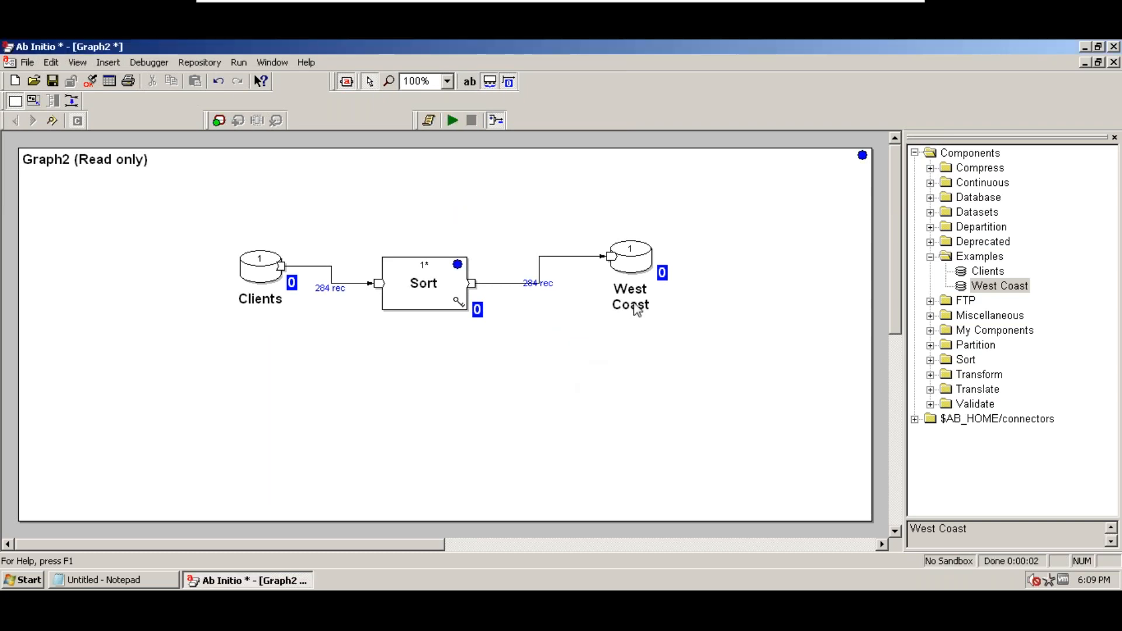
{"action": "right_click", "coordinate": [647, 256]}
{"action": "left_click", "coordinate": [684, 412]}
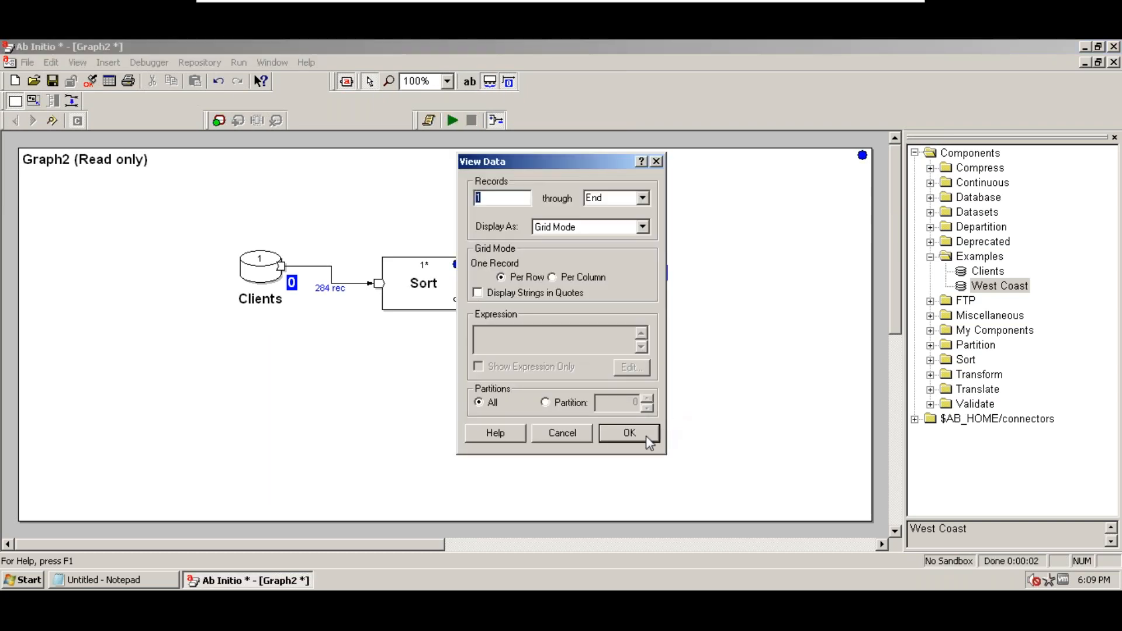
{"action": "left_click", "coordinate": [643, 434]}
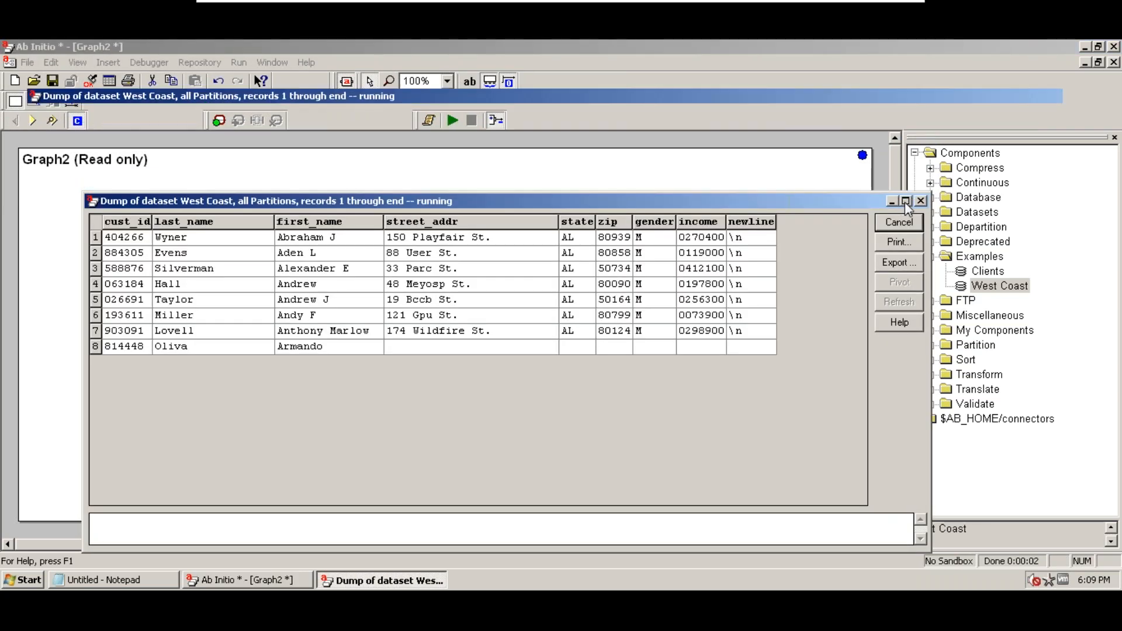
{"action": "left_click", "coordinate": [906, 201]}
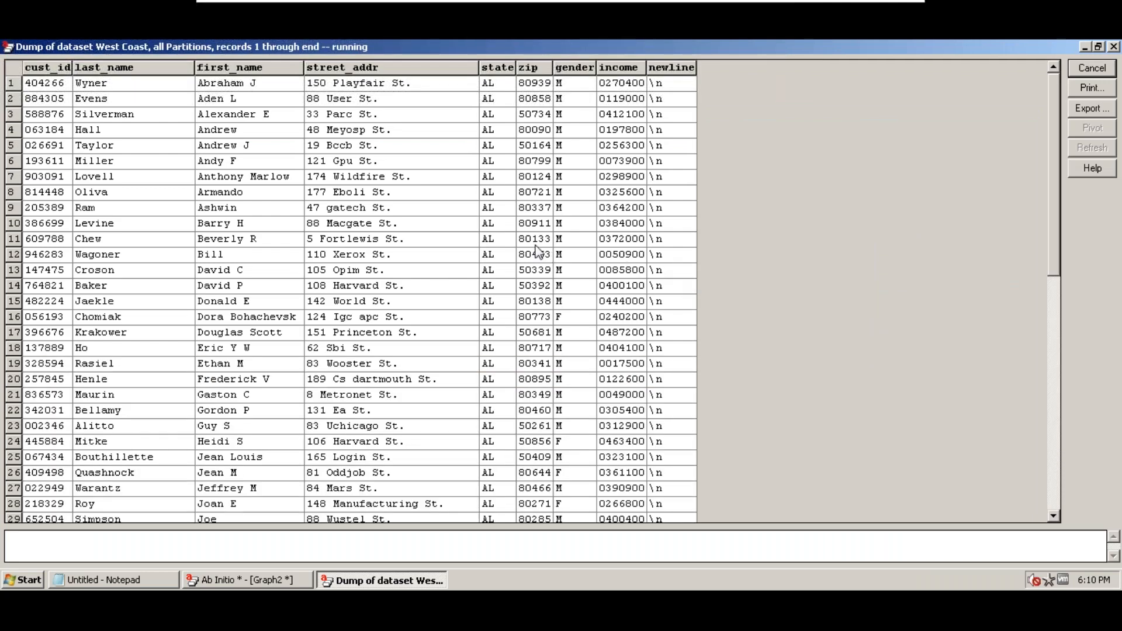
Examine the order of the first_name values within the AL state records of the output
{"action": "left_click_drag", "start_coordinate": [500, 85], "coordinate": [488, 529]}
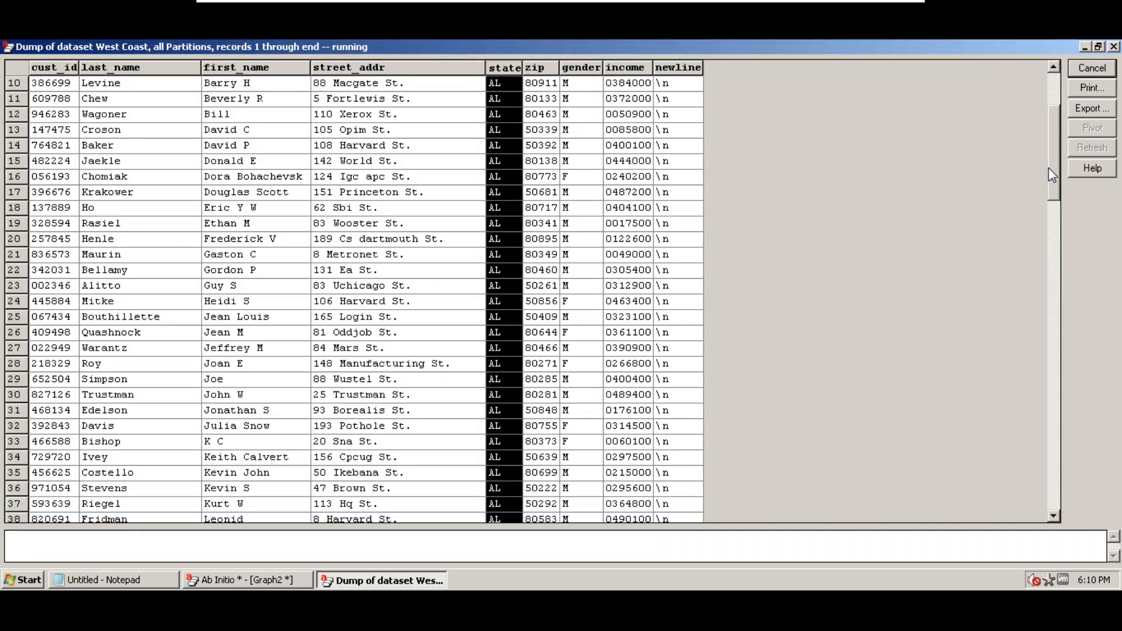
{"action": "left_click_drag", "start_coordinate": [1051, 174], "coordinate": [1054, 112]}
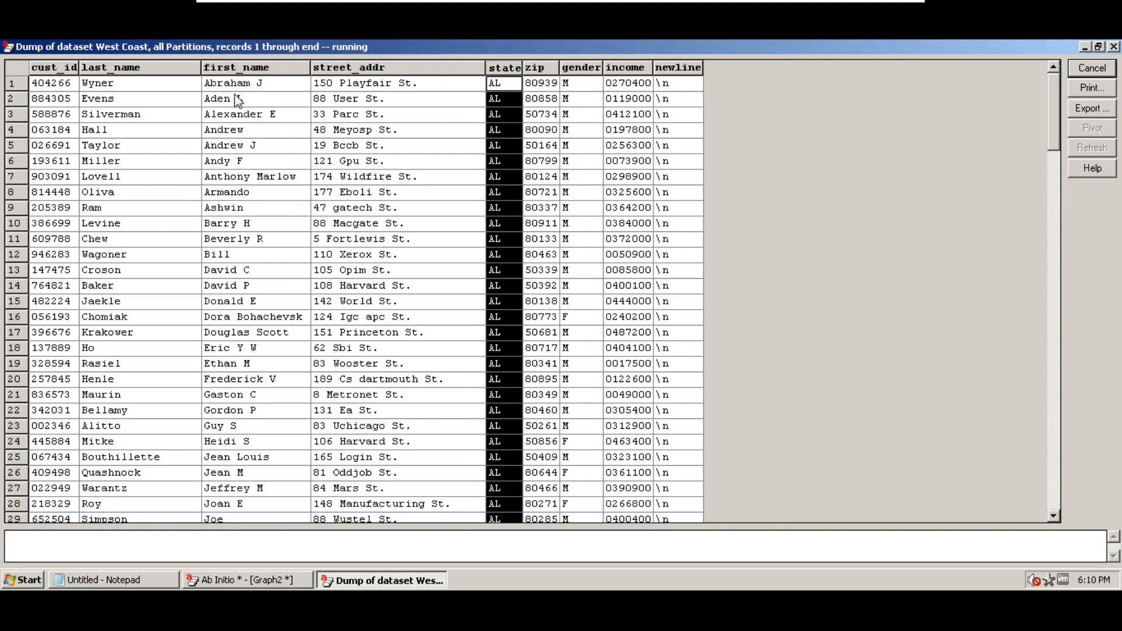
{"action": "left_click_drag", "start_coordinate": [234, 85], "coordinate": [235, 328]}
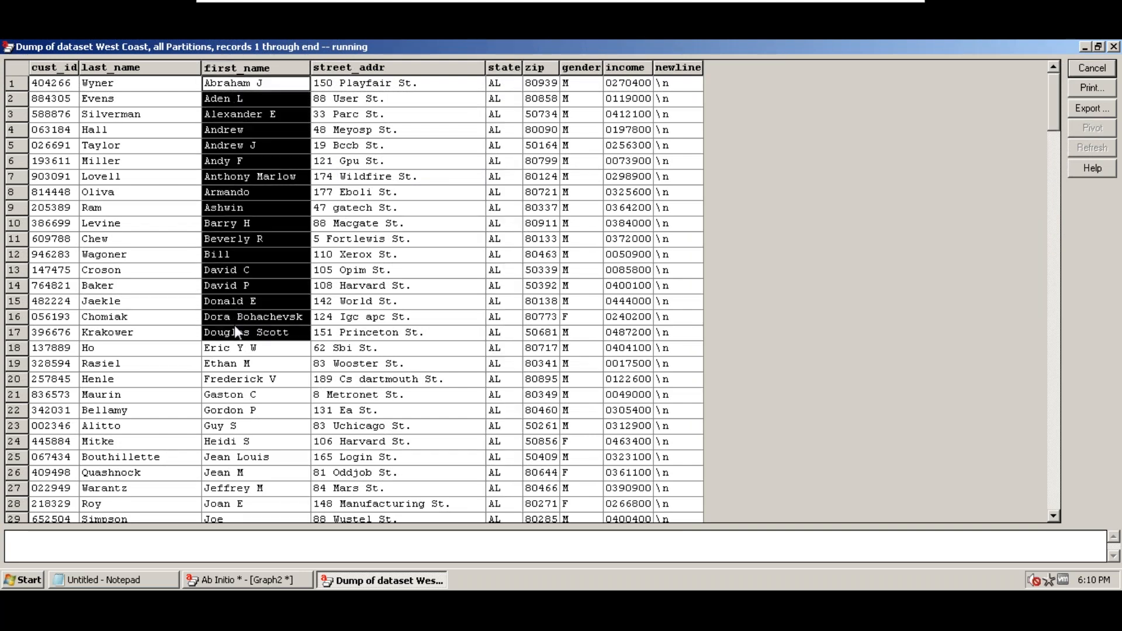
{"action": "left_click_drag", "start_coordinate": [235, 328], "coordinate": [298, 520]}
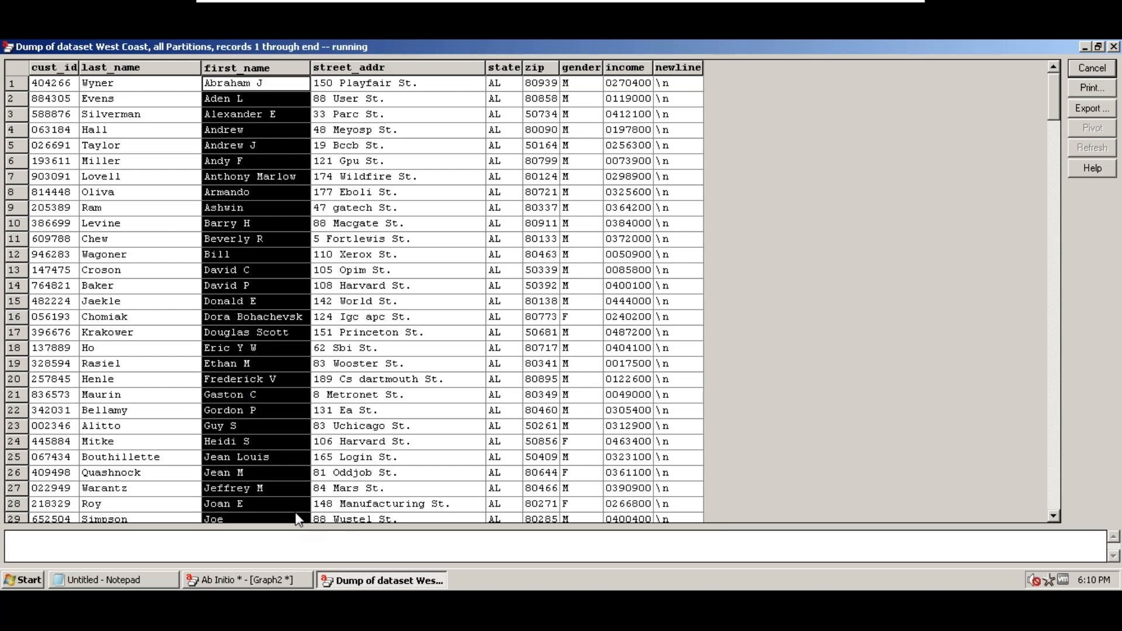
{"action": "left_click_drag", "start_coordinate": [1051, 95], "coordinate": [1055, 171]}
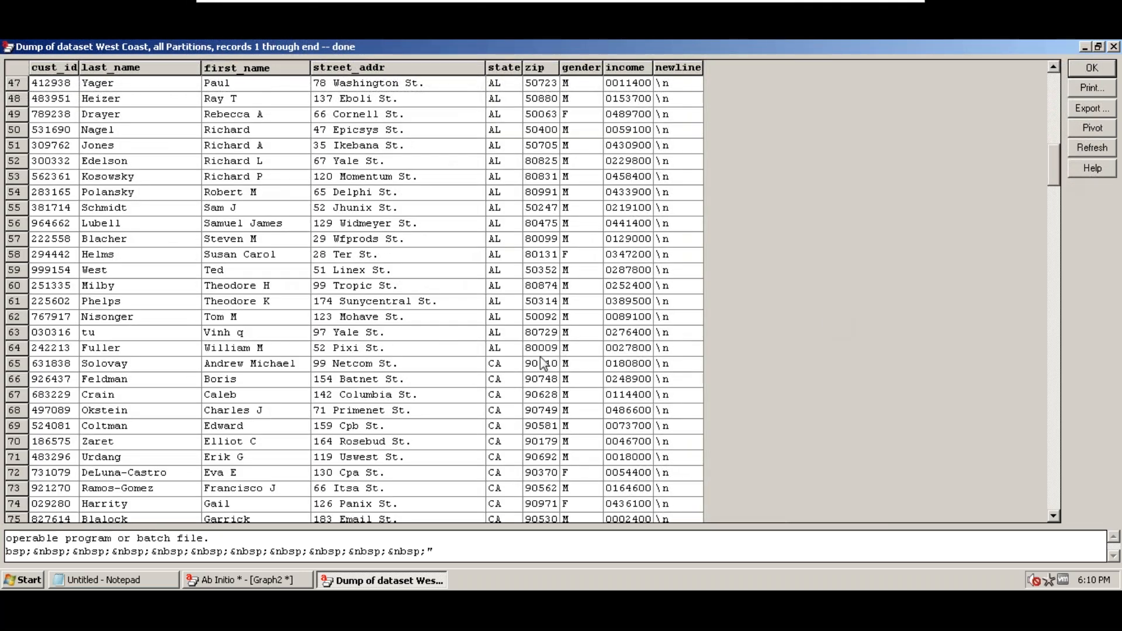
Compare the first_name order of the last AL records with that of the first CA records
{"action": "left_click", "coordinate": [227, 348]}
{"action": "left_click_drag", "start_coordinate": [227, 348], "coordinate": [519, 256]}
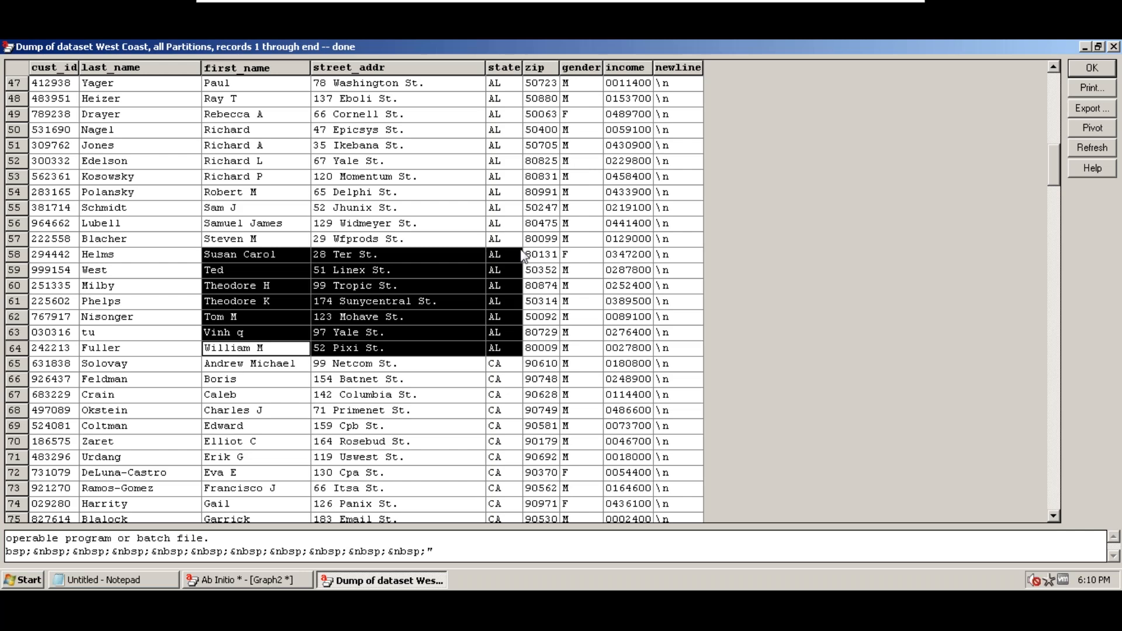
{"action": "left_click_drag", "start_coordinate": [228, 368], "coordinate": [522, 509]}
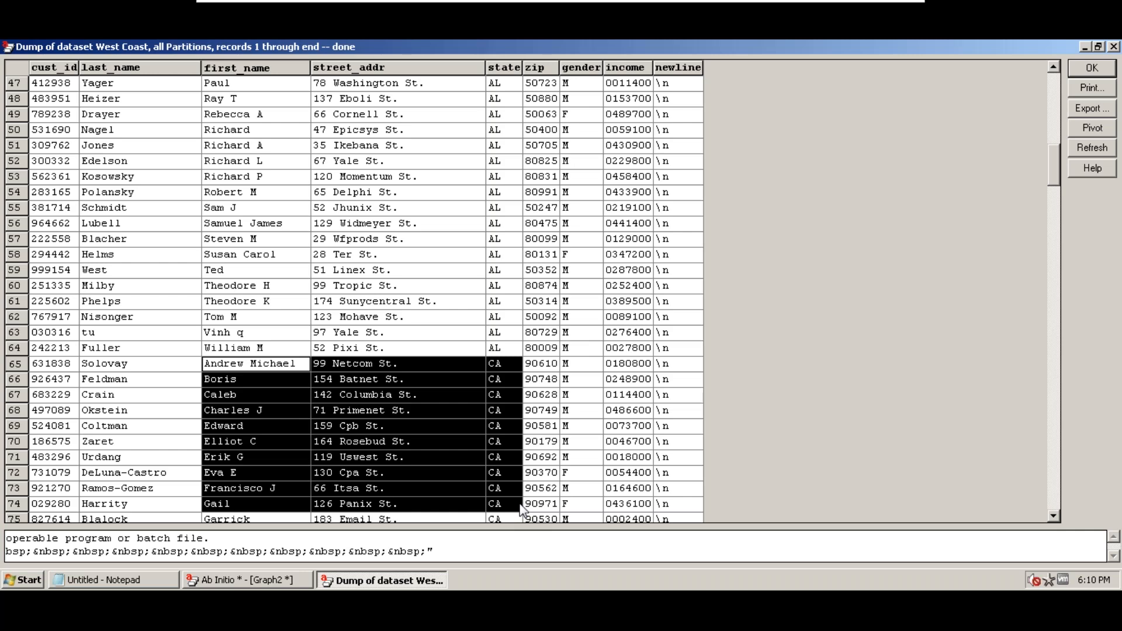
{"action": "left_click_drag", "start_coordinate": [478, 381], "coordinate": [518, 393]}
{"action": "left_click", "coordinate": [304, 365]}
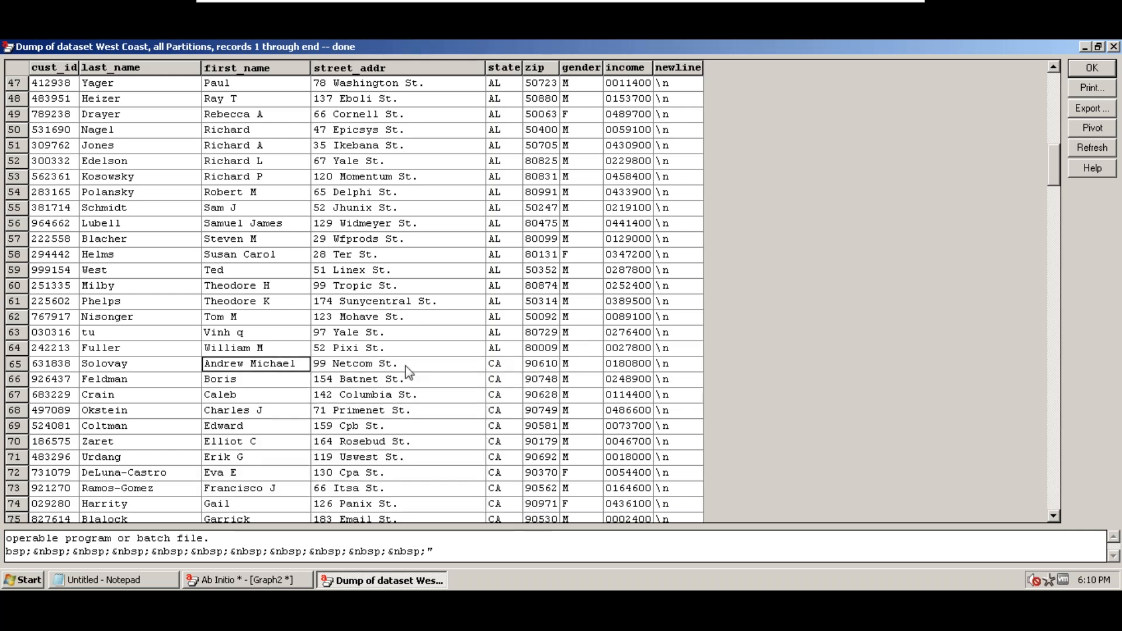
{"action": "left_click", "coordinate": [502, 366], "text": "shift"}
{"action": "left_click", "coordinate": [515, 506], "text": "shift"}
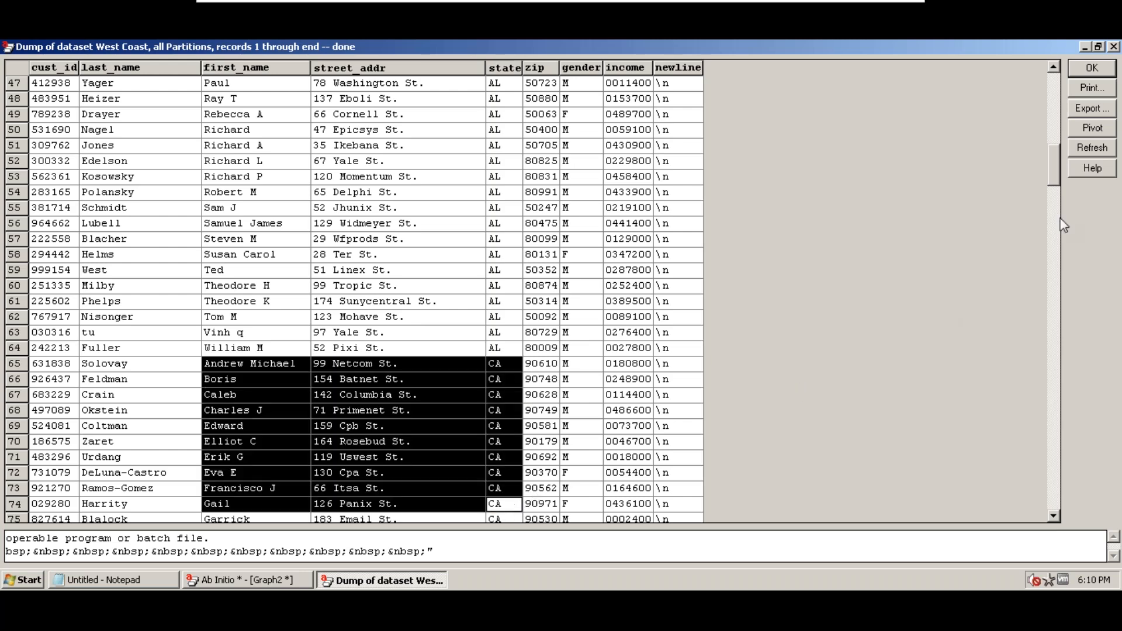
Close the output data and move the Clients dataset and Sort component away from West Coast, widening the gap between Sort and West Coast
{"action": "left_click", "coordinate": [1092, 67]}
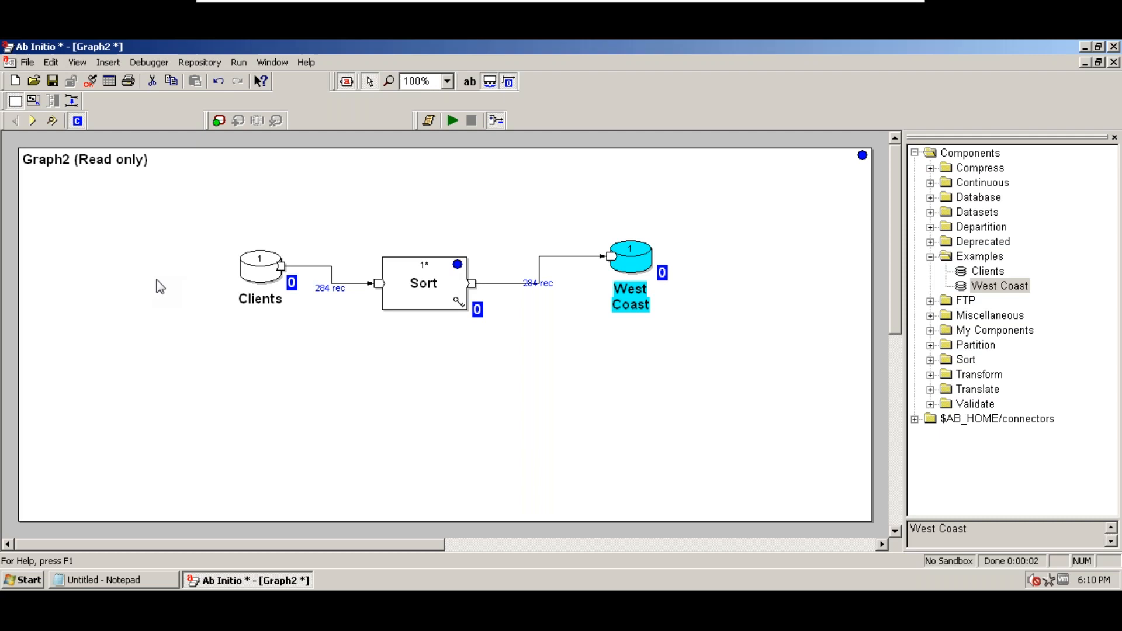
{"action": "left_click_drag", "start_coordinate": [270, 264], "coordinate": [126, 250]}
{"action": "left_click_drag", "start_coordinate": [407, 291], "coordinate": [258, 264]}
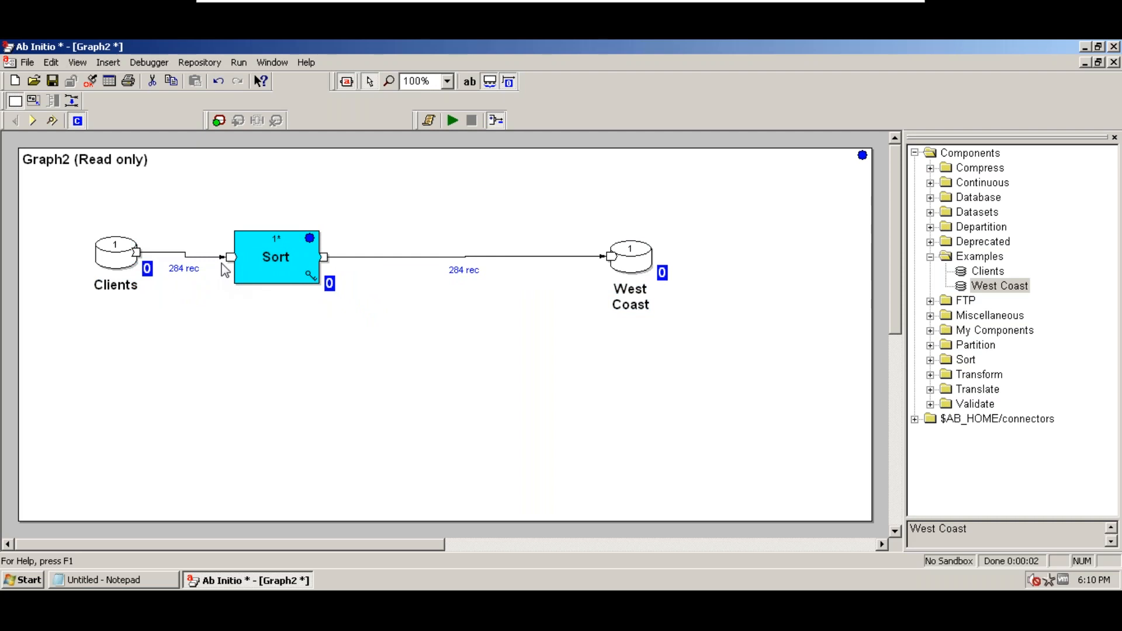
Switch to Notepad and add the lines "3 fields sorting" and "4 fields sorting" below the agenda
{"action": "left_click", "coordinate": [121, 584]}
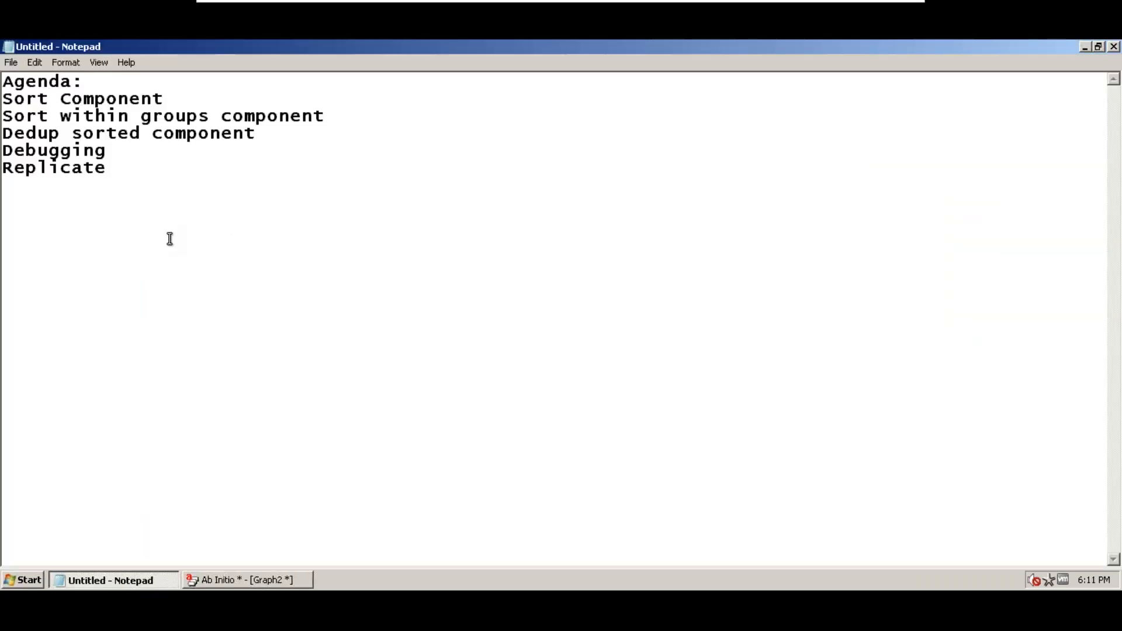
{"action": "key", "text": "Return"}
{"action": "type", "text": "3 fields 4 fields"}
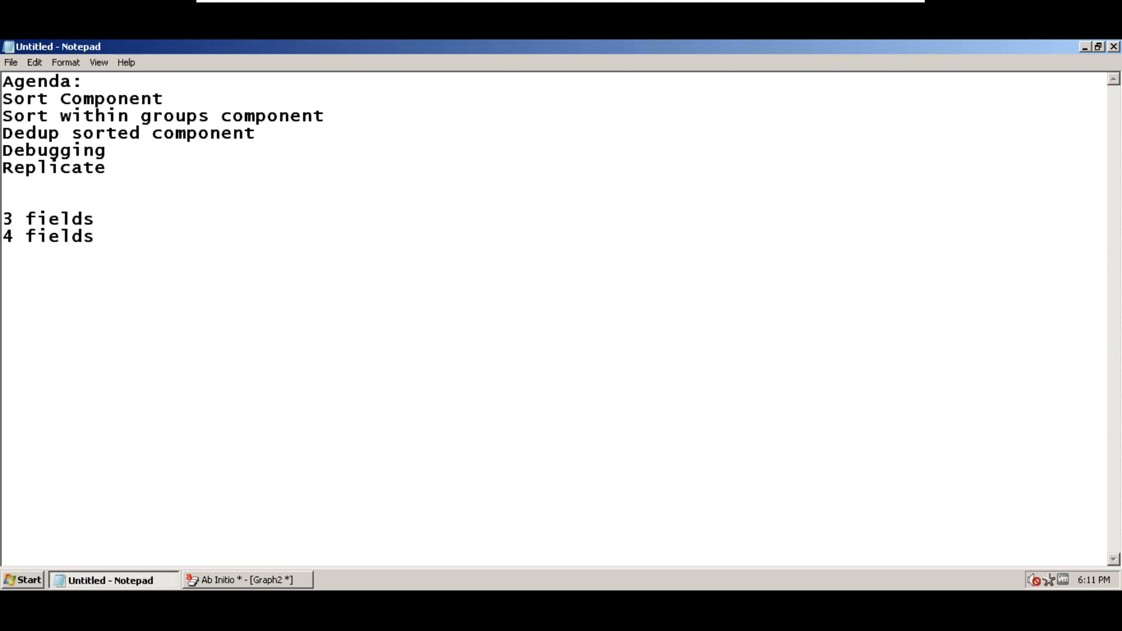
{"action": "key", "text": "Up"}
{"action": "type", "text": "sorting 4 fields sorting"}
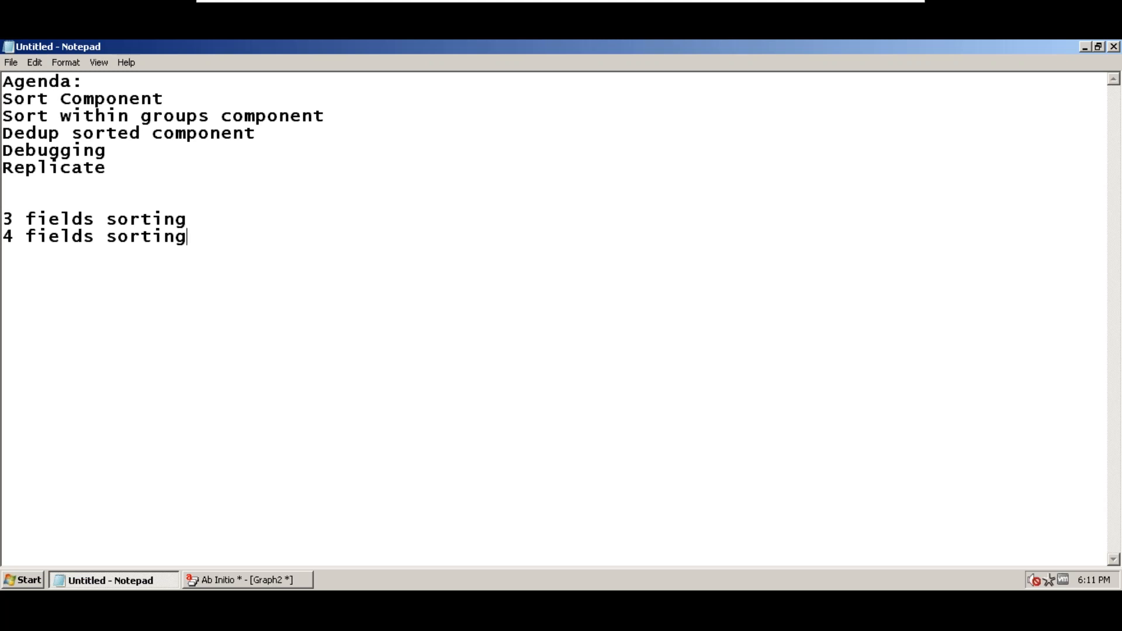
Add the line "Sort{f1;f2} ---- SWG" below the field sorting notes, separated by a blank line
{"action": "key", "text": "Return"}
{"action": "type", "text": "SQ"}
{"action": "key", "text": "BackSpace"}
{"action": "type", "text": "WG"}
{"action": "type", "text": "Sort "}
{"action": "type", "text": "----"}
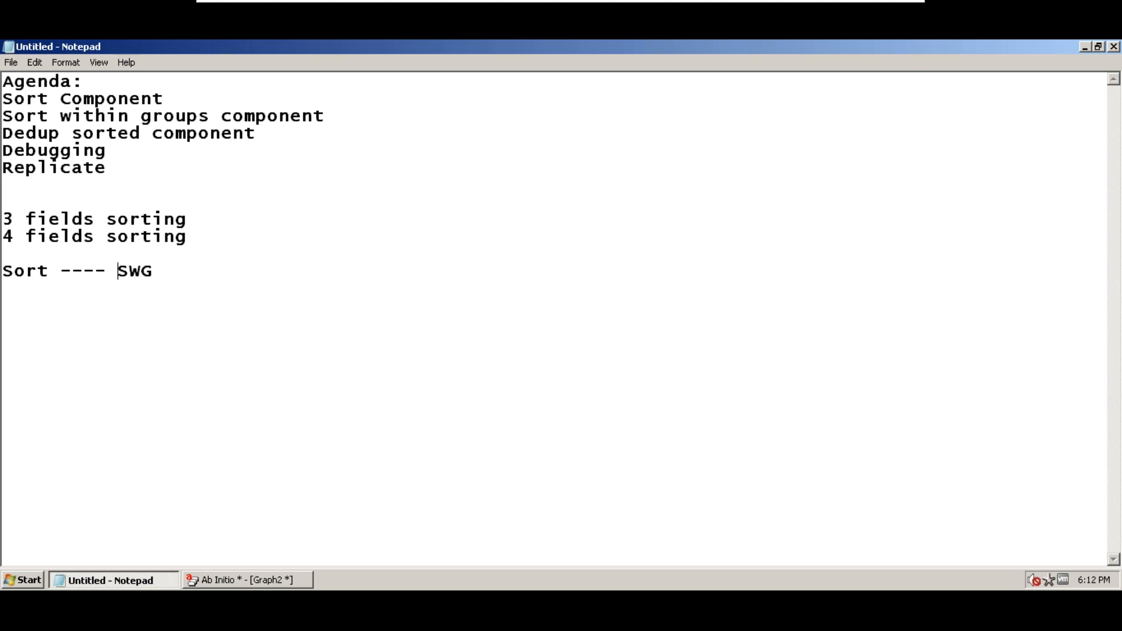
{"action": "left_click", "coordinate": [152, 271]}
{"action": "left_click", "coordinate": [51, 271]}
{"action": "type", "text": "{f2"}
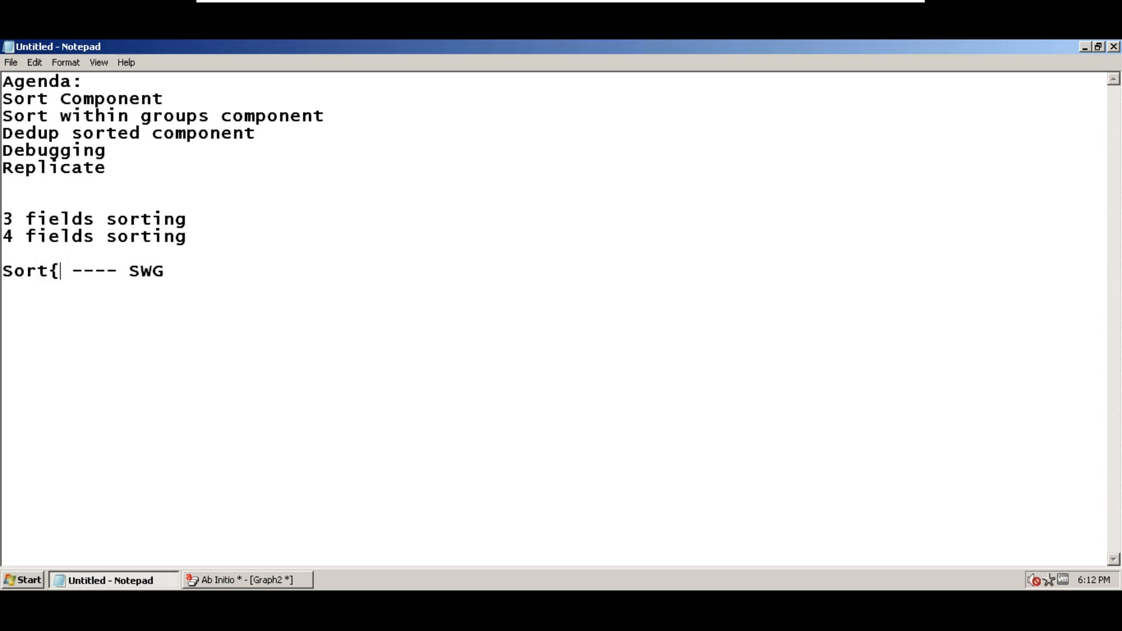
{"action": "type", "text": ";f2}"}
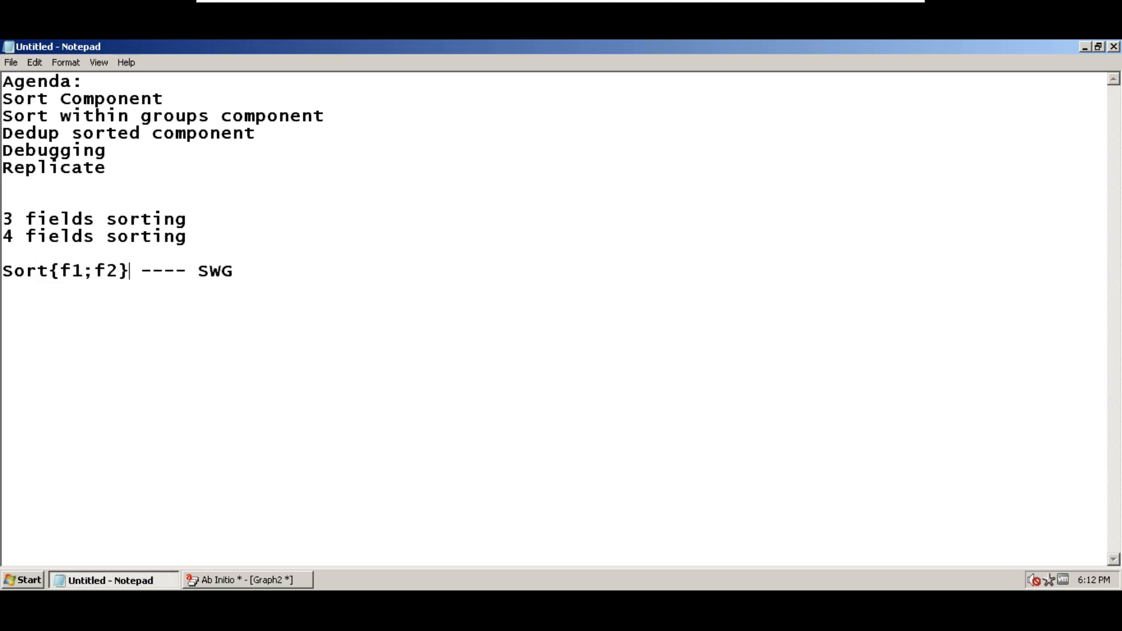
Append "(Major key" after SWG and write "Minor Key" aligned beneath it on the next line
{"action": "left_click", "coordinate": [243, 269]}
{"action": "type", "text": "{f"}
{"action": "key", "text": "BackSpace"}
{"action": "key", "text": "BackSpace"}
{"action": "type", "text": "(Major key"}
{"action": "key", "text": "Return"}
{"action": "type", "text": "Min"}
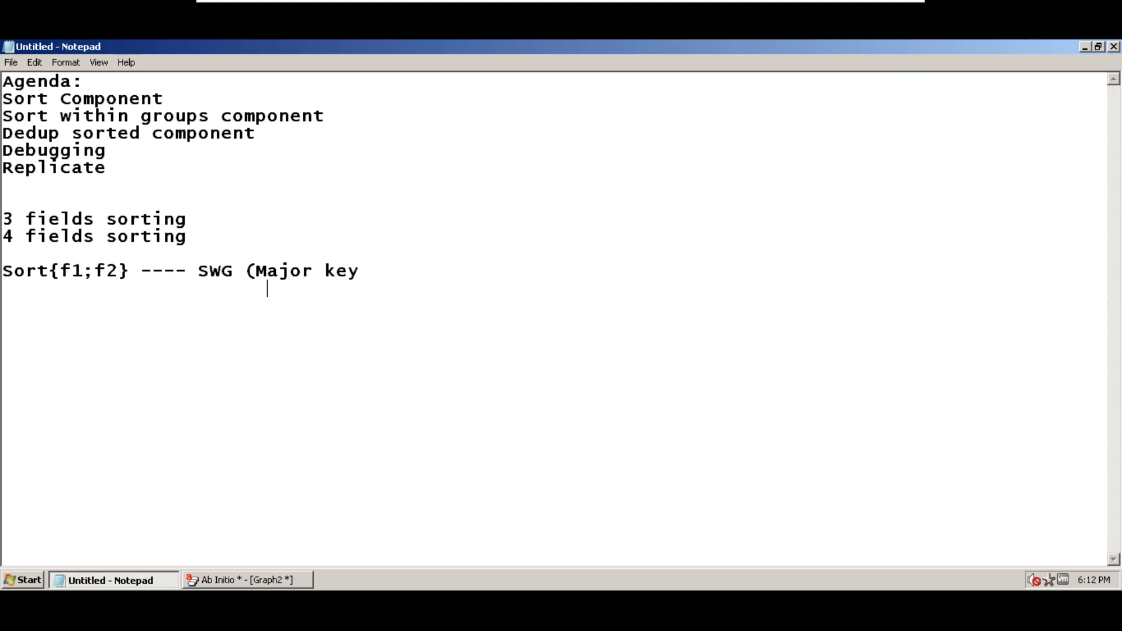
{"action": "type", "text": "or Key"}
Capitalize "Key" in the Major key note and append "- {f1;f2}" to that line
{"action": "key", "text": "Up"}
{"action": "key", "text": "Left"}
{"action": "key", "text": "Left"}
{"action": "key", "text": "Left"}
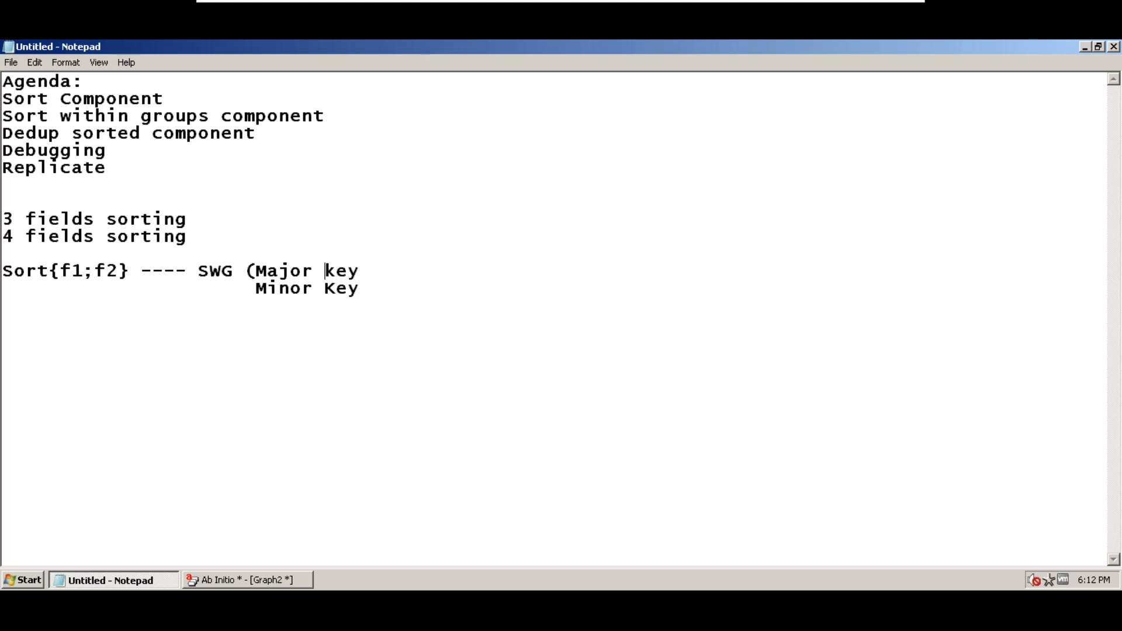
{"action": "key", "text": "Delete"}
{"action": "type", "text": "K"}
{"action": "key", "text": "End"}
{"action": "type", "text": "- {f1;f2}"}
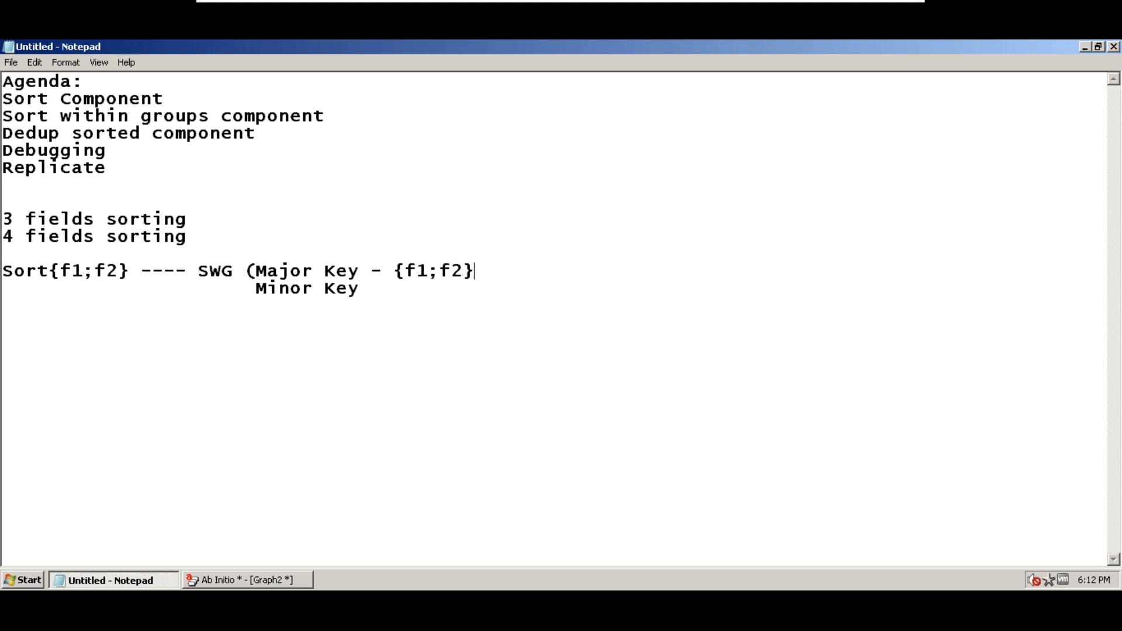
Append "- {f3;f4})" to the Minor Key line and review the major and minor key definitions
{"action": "left_click", "coordinate": [360, 289]}
{"action": "type", "text": "- {f3;f4})"}
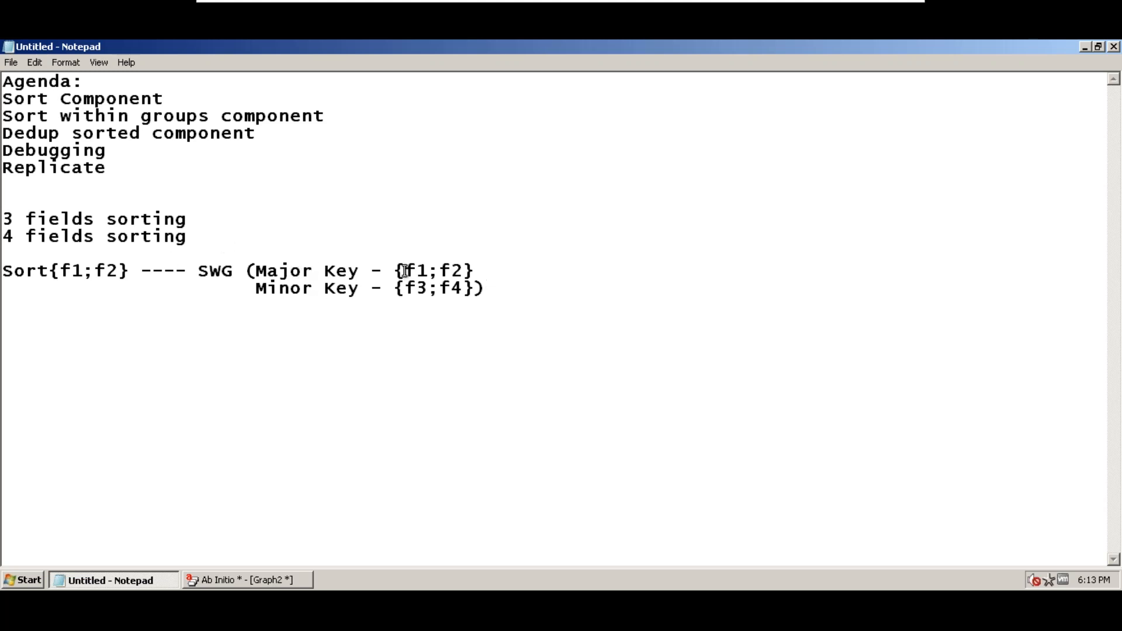
{"action": "left_click_drag", "start_coordinate": [393, 270], "coordinate": [483, 266]}
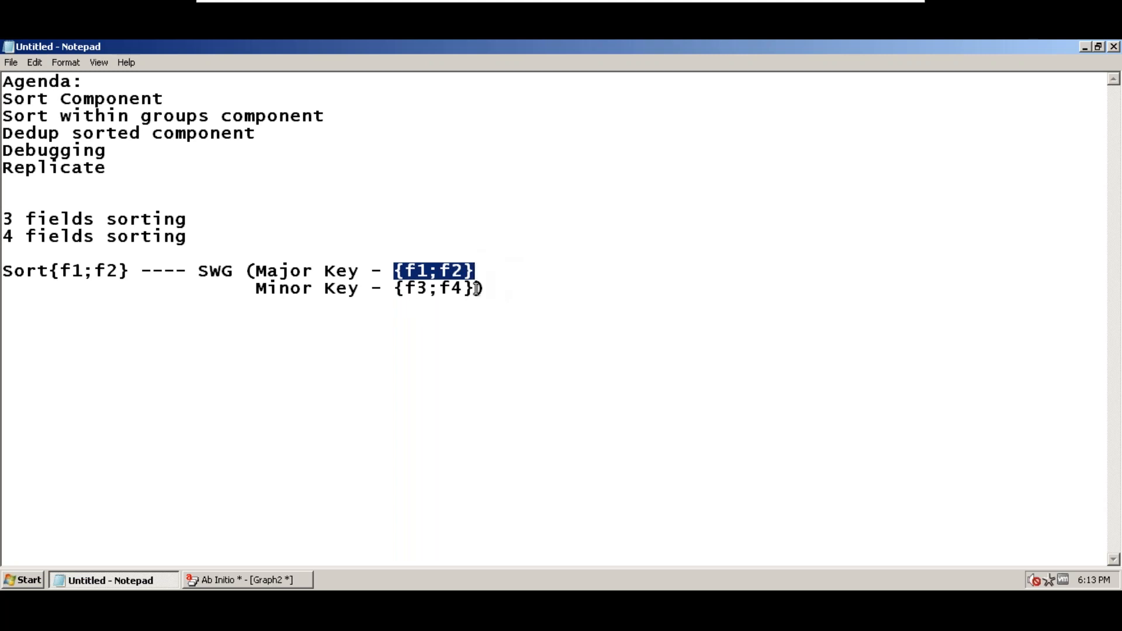
{"action": "left_click_drag", "start_coordinate": [257, 289], "coordinate": [507, 300]}
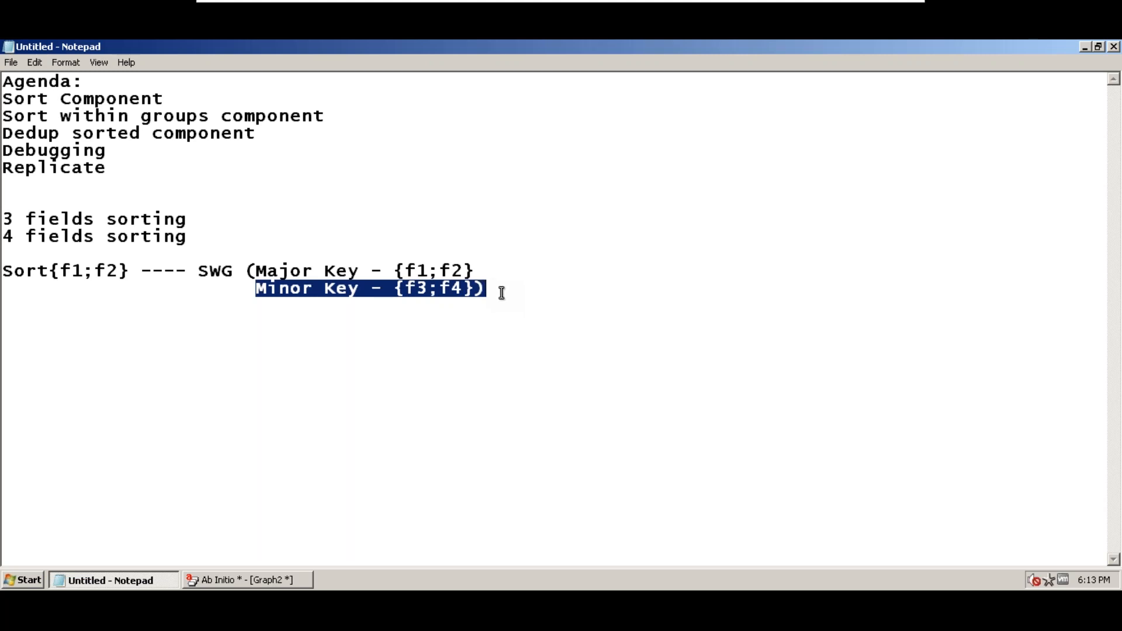
{"action": "left_click", "coordinate": [502, 293]}
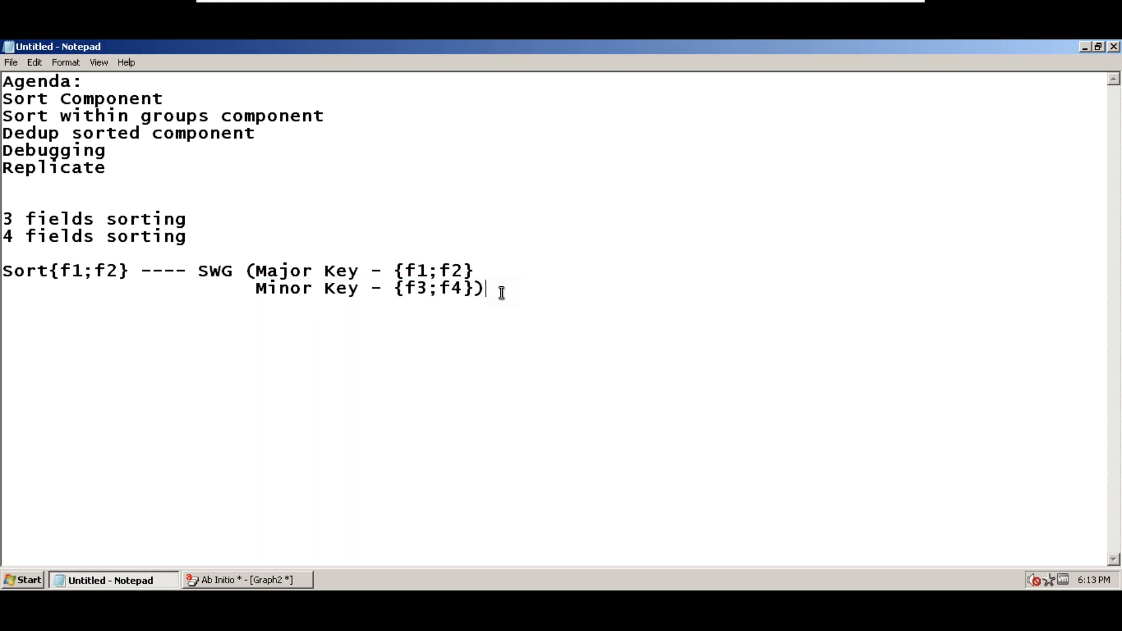
Switch to Ab Initio's Graph2 and view all West Coast records in grid mode in a maximized window
{"action": "left_click", "coordinate": [289, 581]}
{"action": "right_click", "coordinate": [621, 270]}
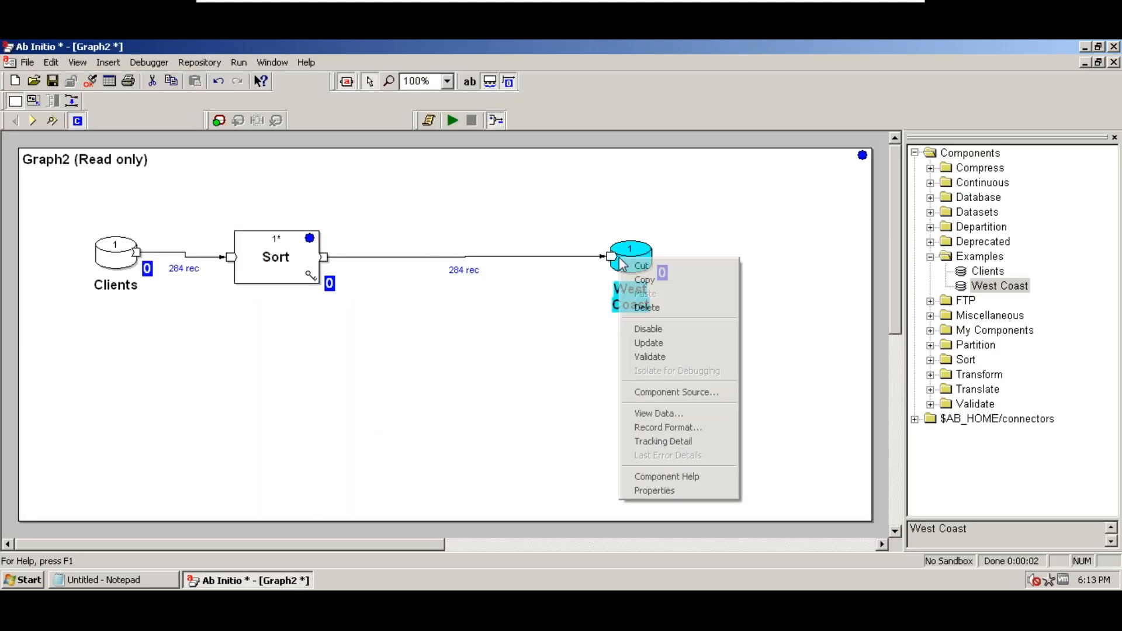
{"action": "left_click", "coordinate": [688, 414]}
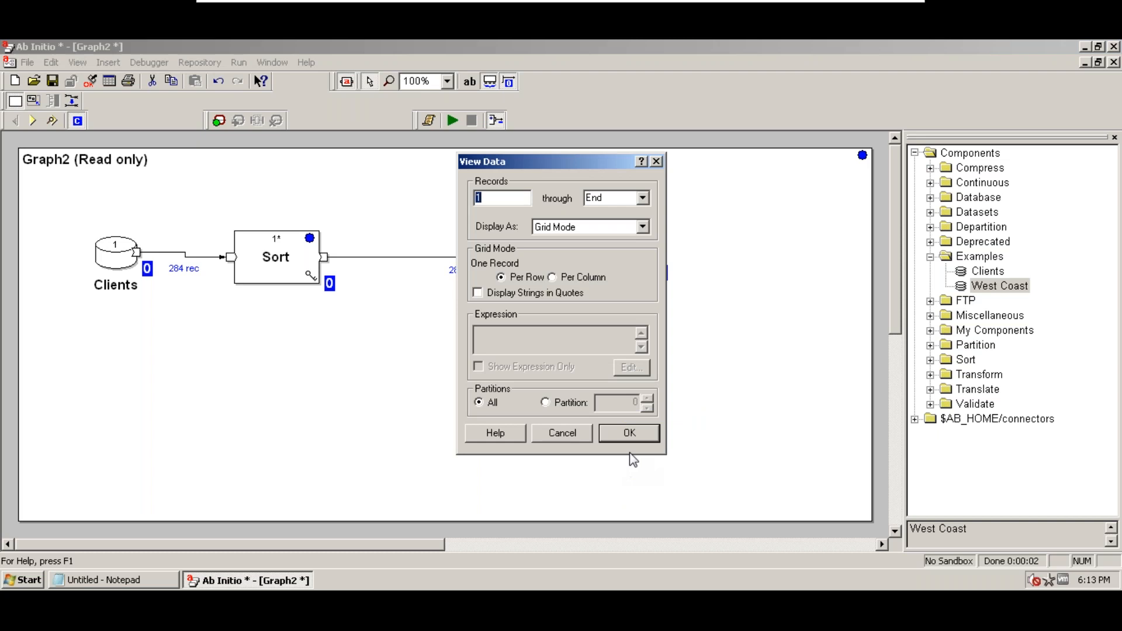
{"action": "left_click", "coordinate": [630, 435]}
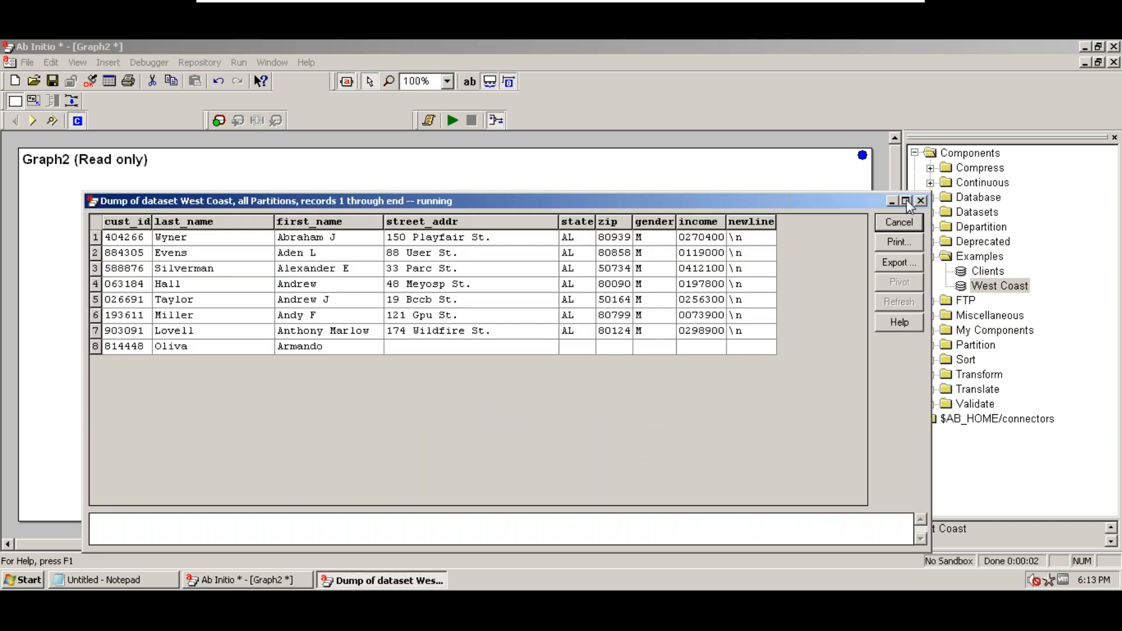
{"action": "left_click", "coordinate": [907, 199]}
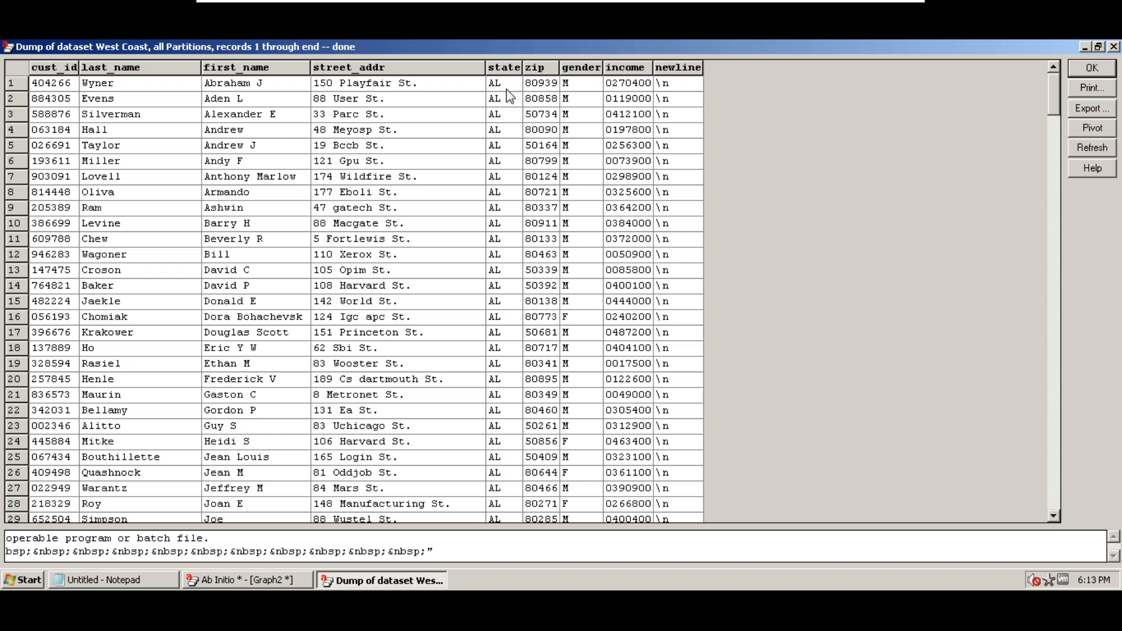
Examine the ordering of the state, first_name and last_name columns in the West Coast records, and close the data view
{"action": "left_click_drag", "start_coordinate": [504, 85], "coordinate": [504, 427]}
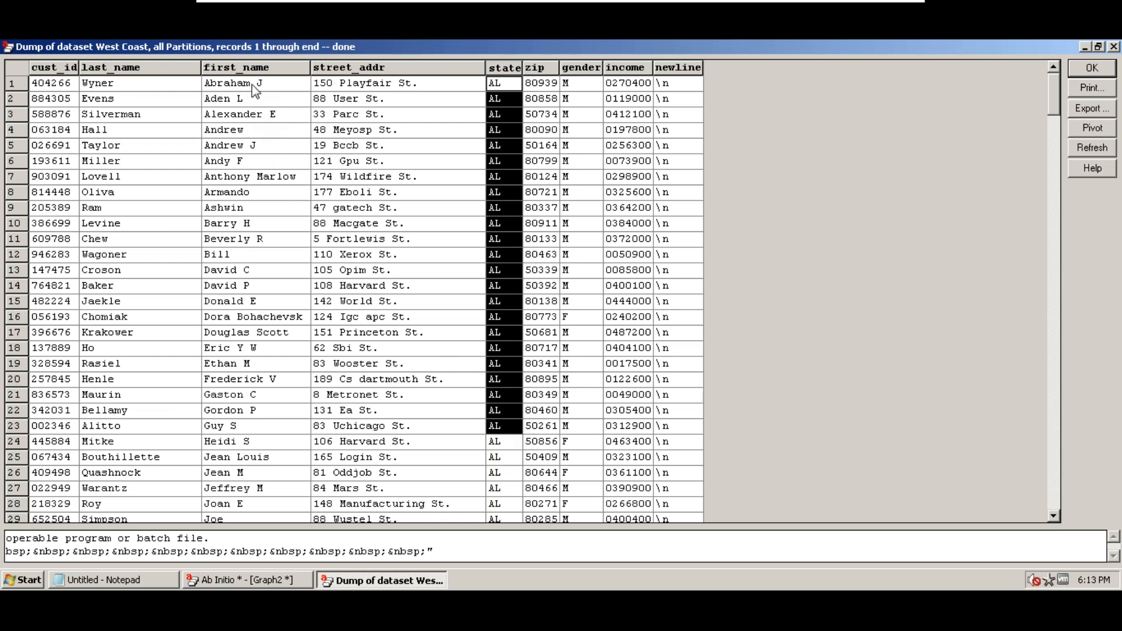
{"action": "left_click_drag", "start_coordinate": [253, 86], "coordinate": [278, 422]}
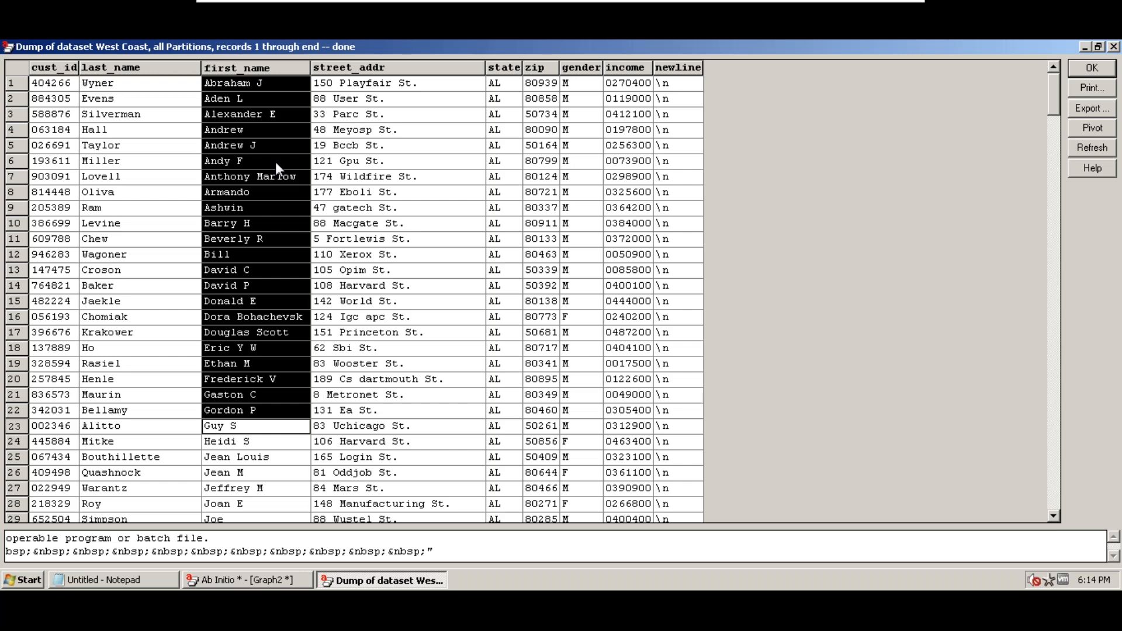
{"action": "left_click", "coordinate": [124, 87]}
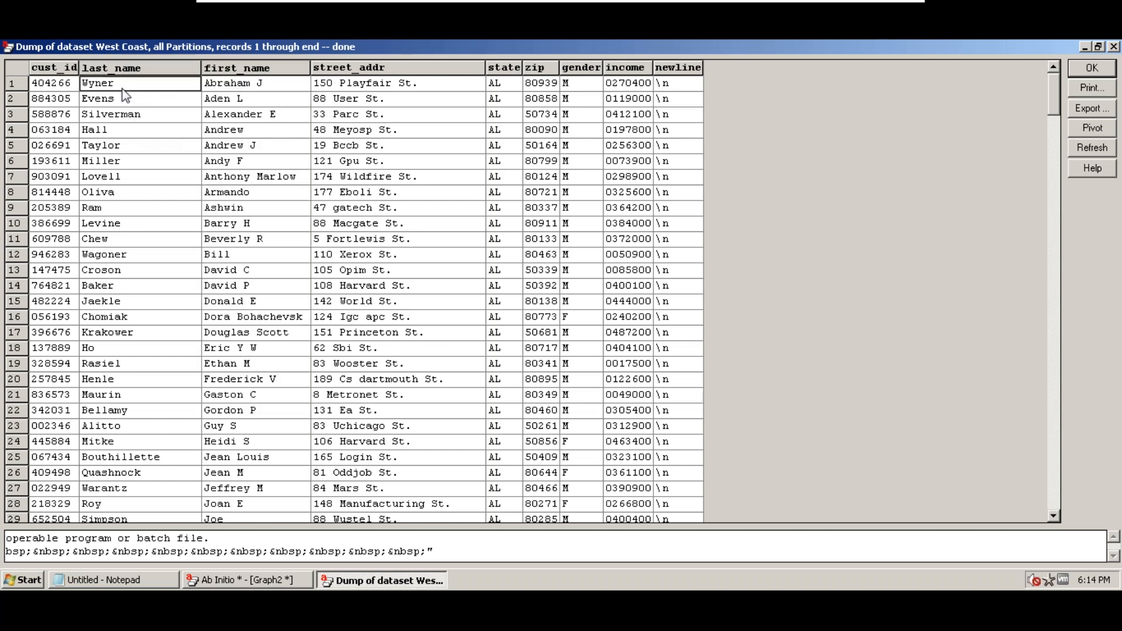
{"action": "left_click", "coordinate": [170, 403], "text": "shift"}
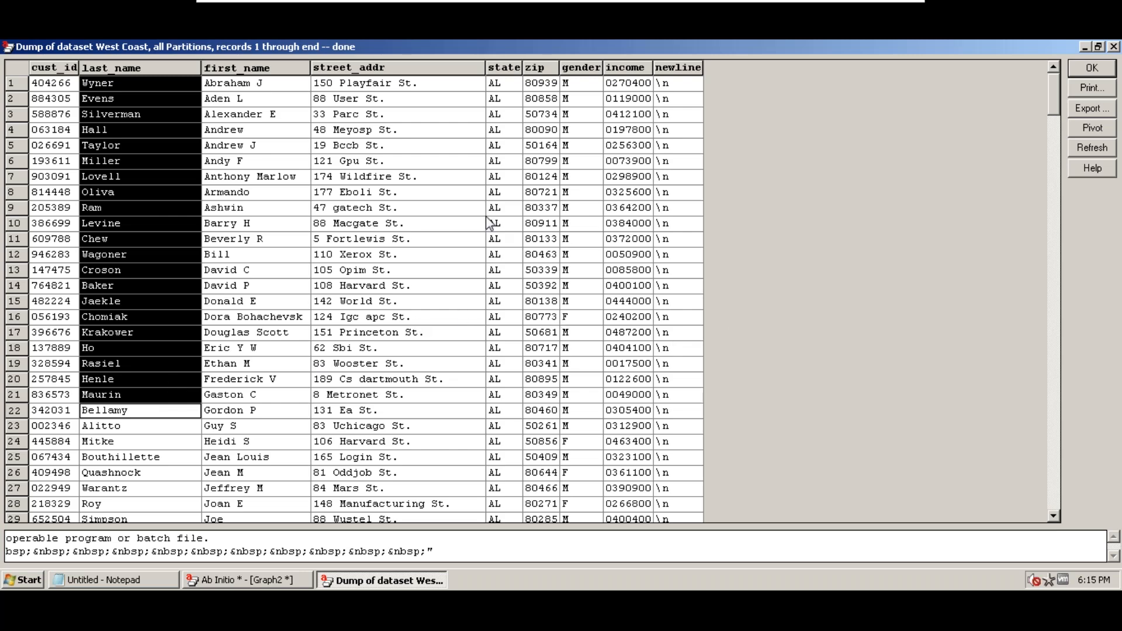
{"action": "left_click", "coordinate": [1091, 69]}
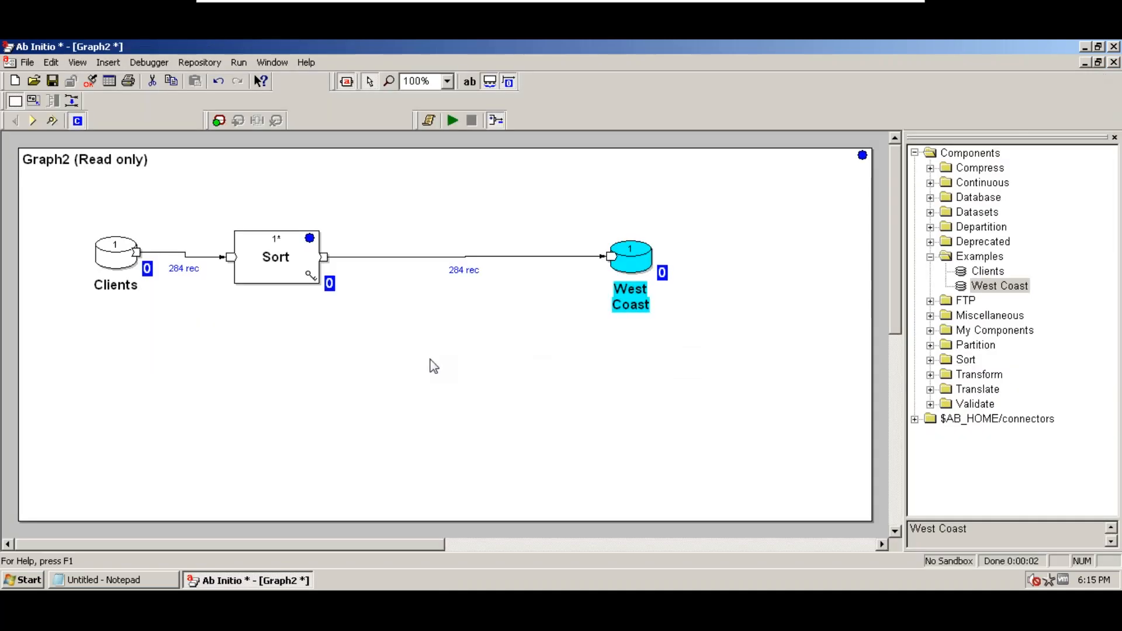
Insert a Sort within Groups component between Sort and West Coast, connecting its input to Sort and its output to West Coast
{"action": "left_click", "coordinate": [930, 256]}
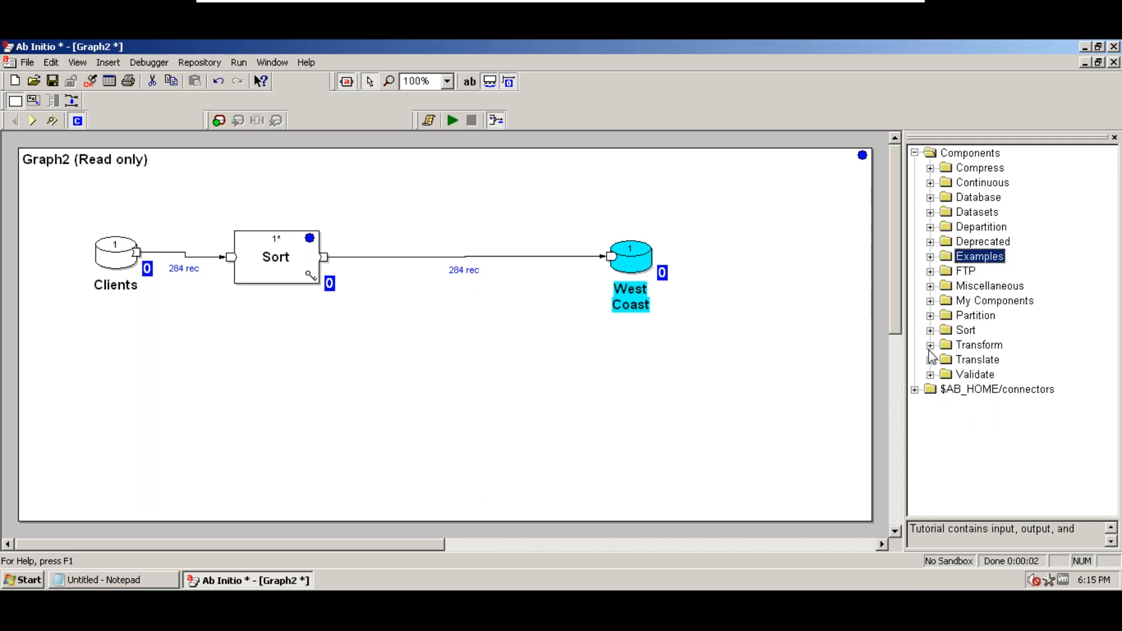
{"action": "left_click", "coordinate": [931, 330]}
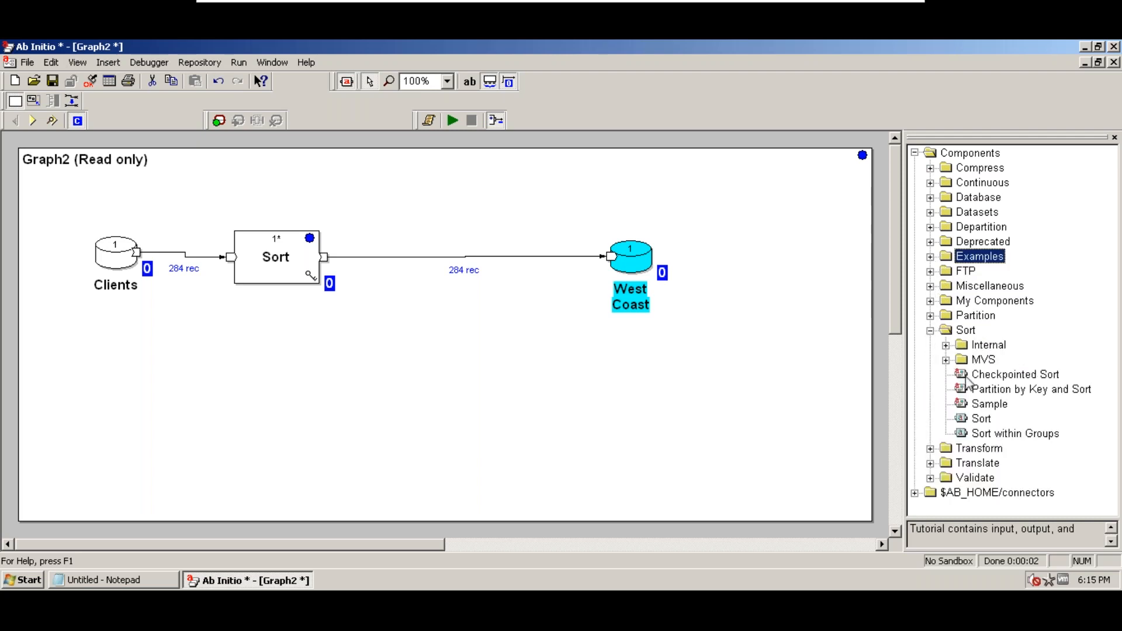
{"action": "left_click", "coordinate": [1007, 434]}
{"action": "left_click_drag", "start_coordinate": [1008, 434], "coordinate": [434, 404]}
{"action": "left_click_drag", "start_coordinate": [611, 256], "coordinate": [374, 380]}
{"action": "left_click_drag", "start_coordinate": [488, 379], "coordinate": [693, 264]}
{"action": "left_click_drag", "start_coordinate": [454, 365], "coordinate": [491, 283]}
Set the major-key of Sort within Groups to state and first_name, both ascending
{"action": "double_click", "coordinate": [490, 282]}
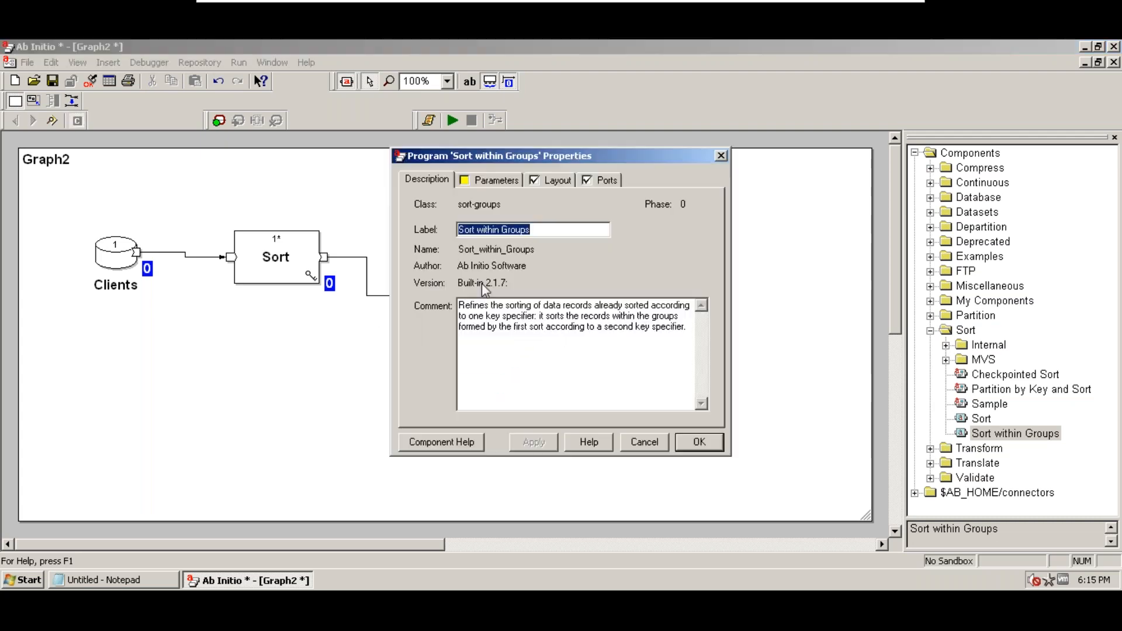
{"action": "left_click", "coordinate": [495, 179]}
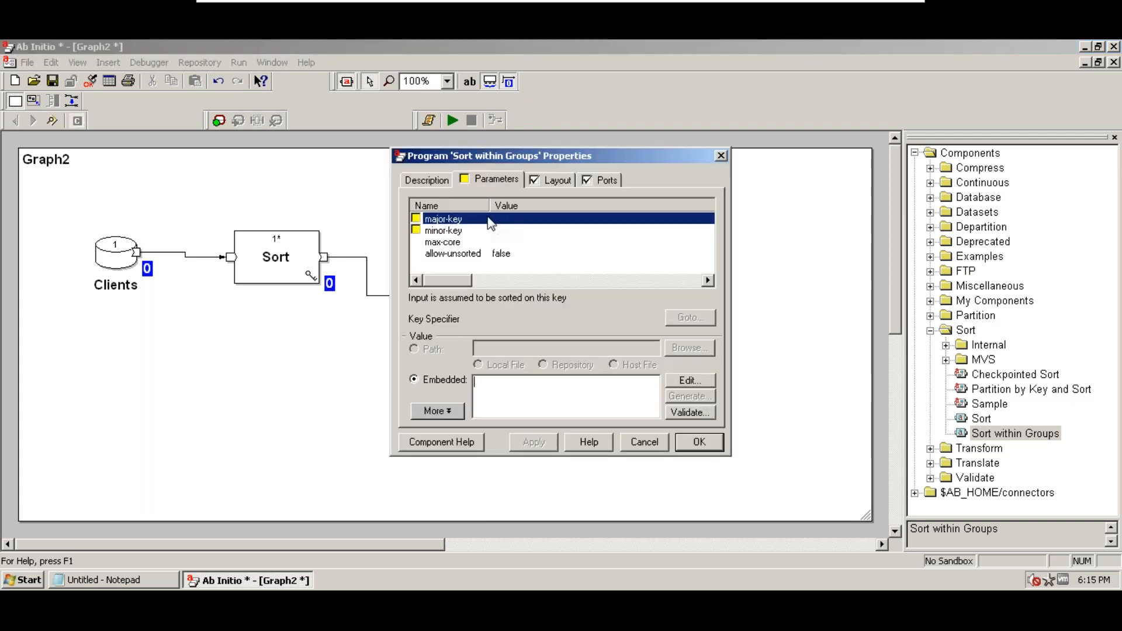
{"action": "double_click", "coordinate": [467, 221]}
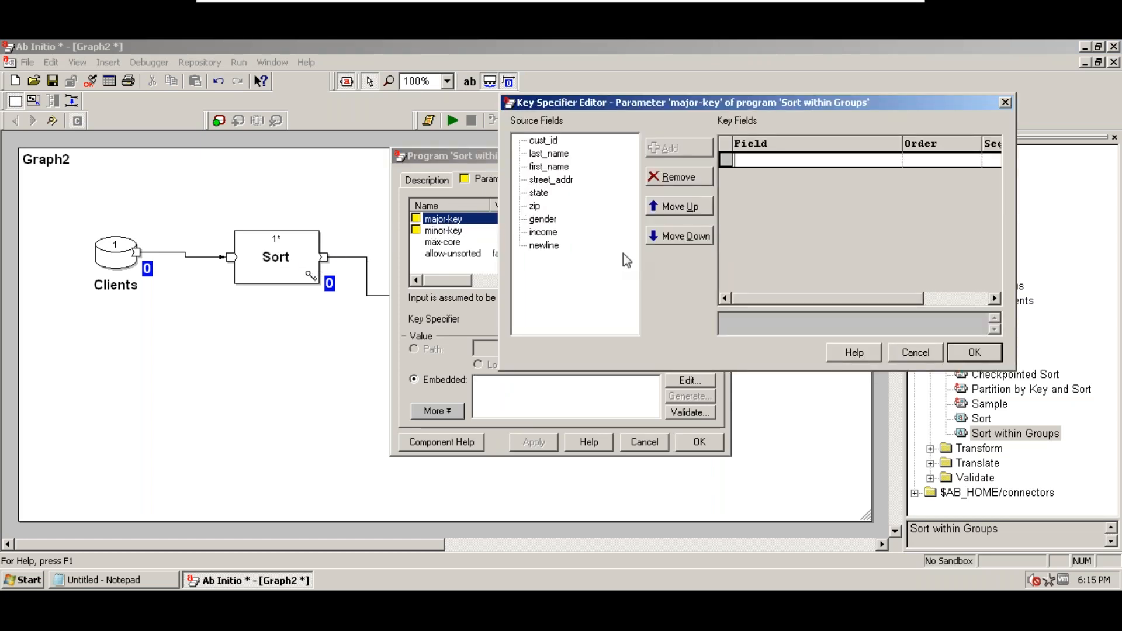
{"action": "double_click", "coordinate": [533, 193]}
{"action": "double_click", "coordinate": [553, 168]}
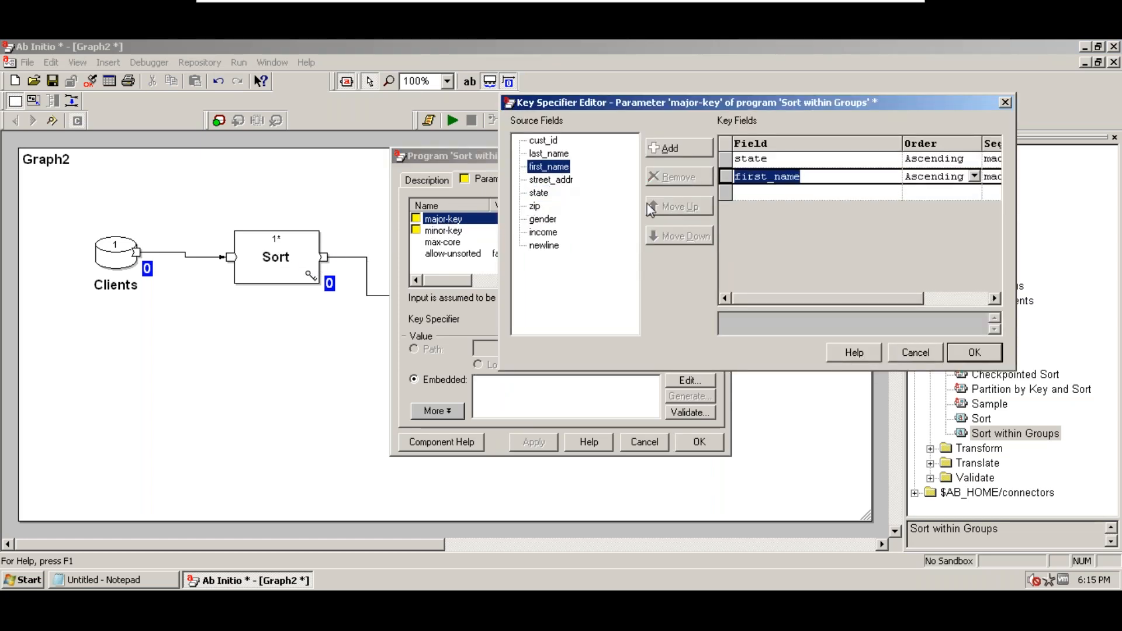
{"action": "left_click", "coordinate": [987, 353]}
Set the minor-key of Sort within Groups to last_name and accept the component's properties
{"action": "double_click", "coordinate": [494, 231]}
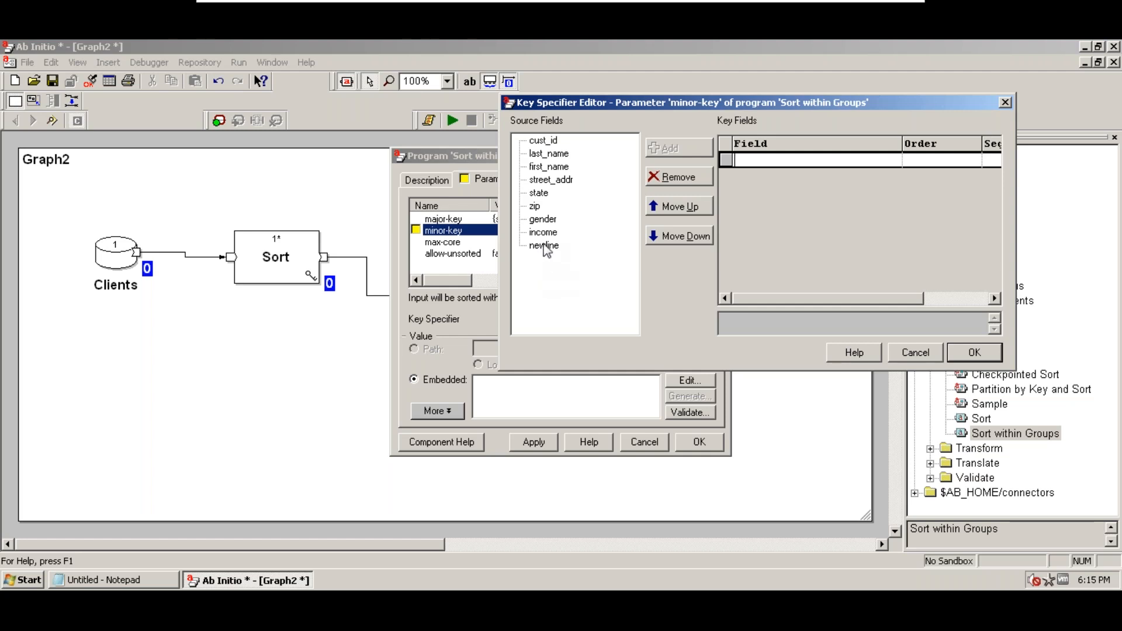
{"action": "double_click", "coordinate": [548, 153]}
{"action": "left_click", "coordinate": [974, 353]}
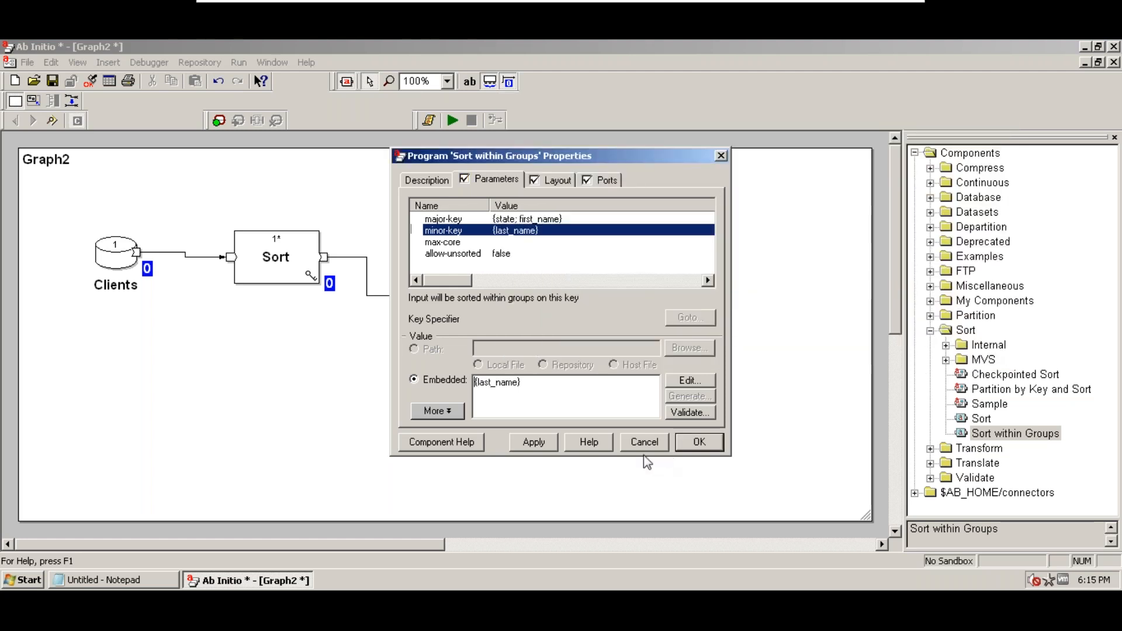
{"action": "left_click", "coordinate": [696, 444]}
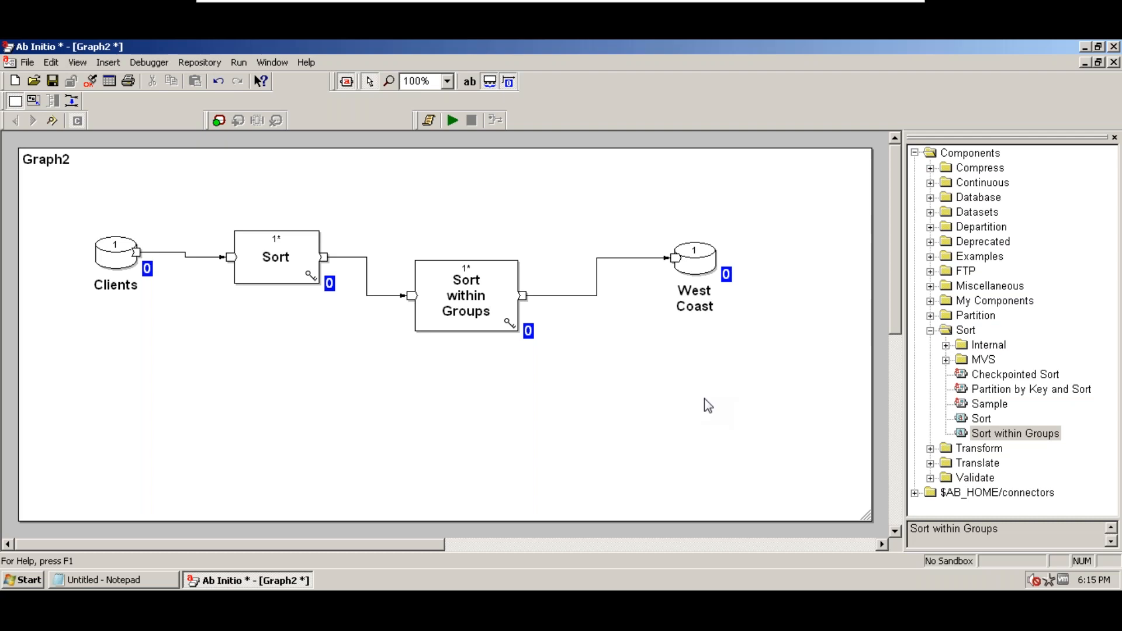
Run the graph, dismiss the job output, and move Sort within Groups closer to West Coast
{"action": "left_click", "coordinate": [452, 121]}
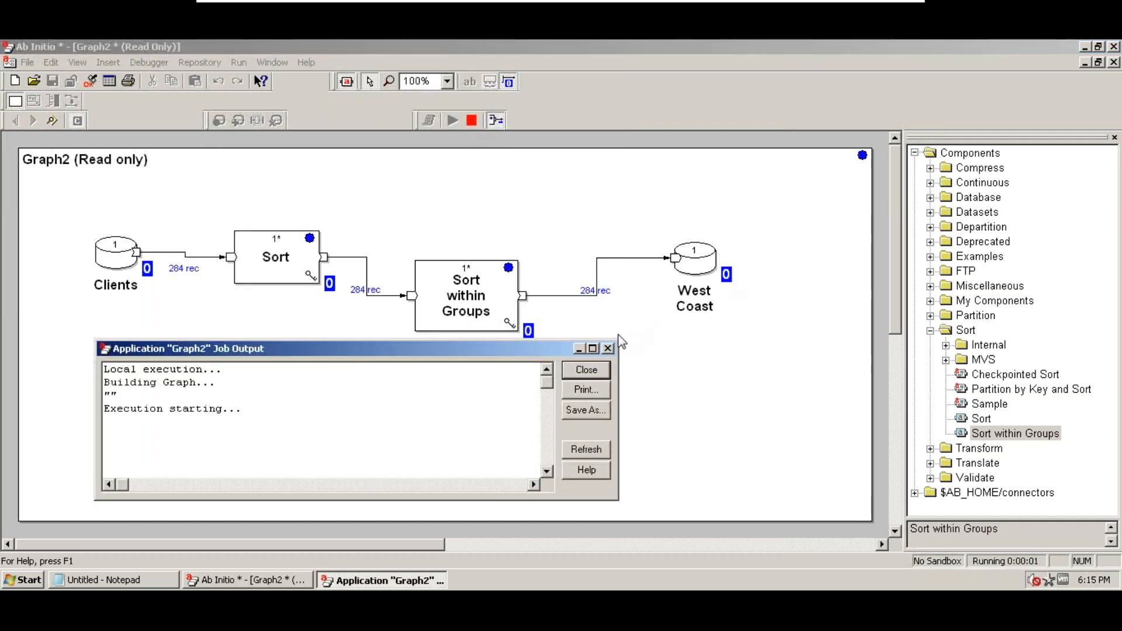
{"action": "left_click", "coordinate": [585, 370]}
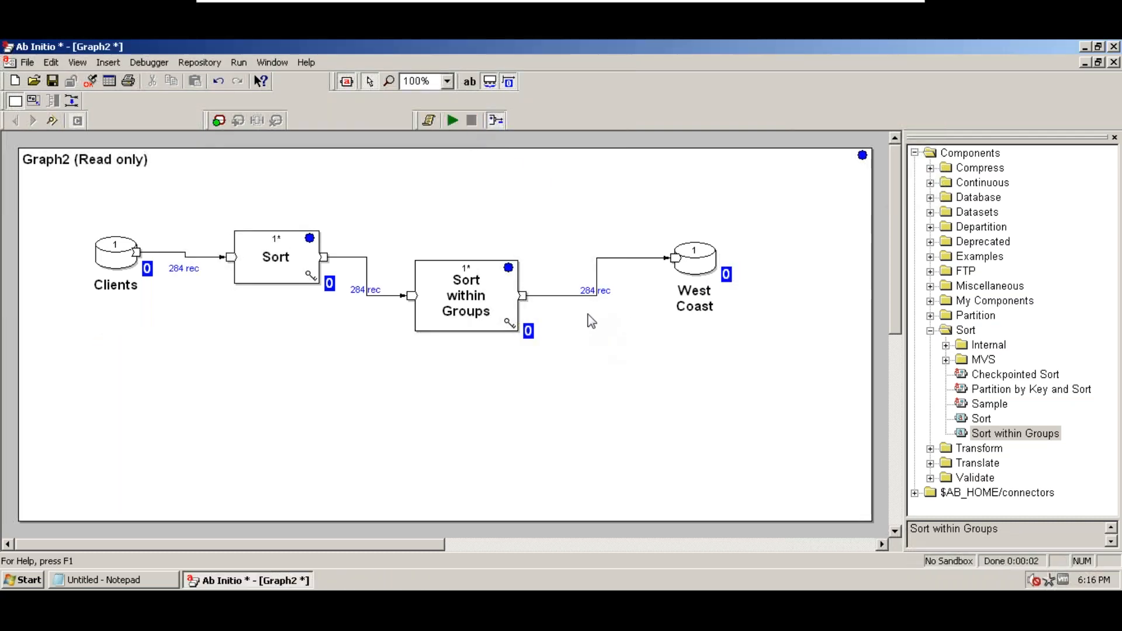
{"action": "left_click_drag", "start_coordinate": [466, 316], "coordinate": [532, 311]}
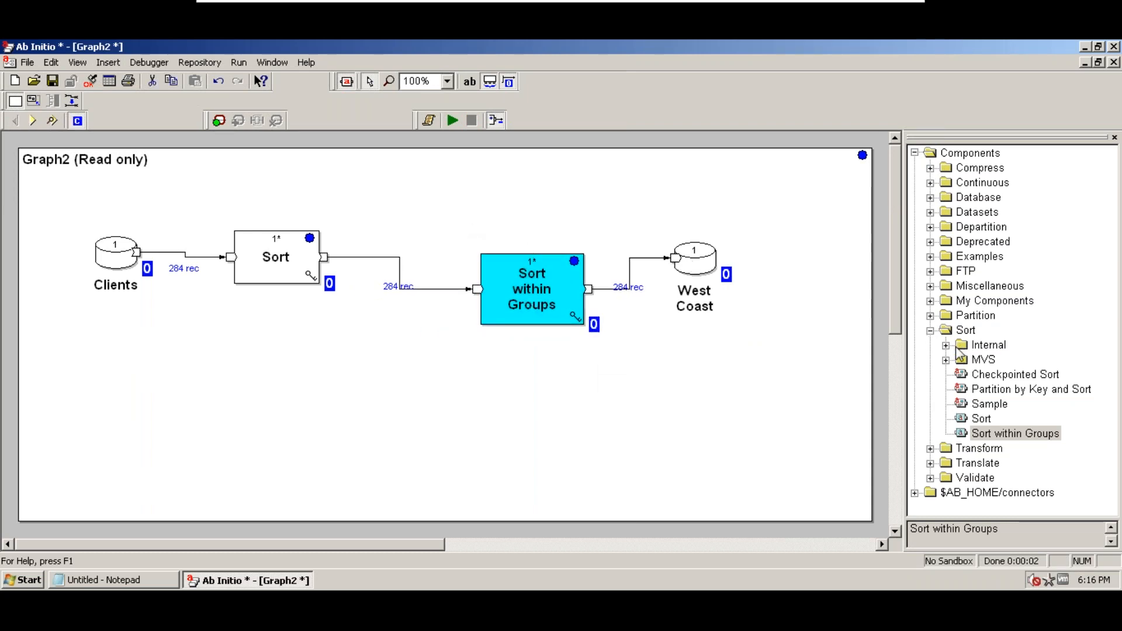
{"action": "left_click", "coordinate": [930, 331]}
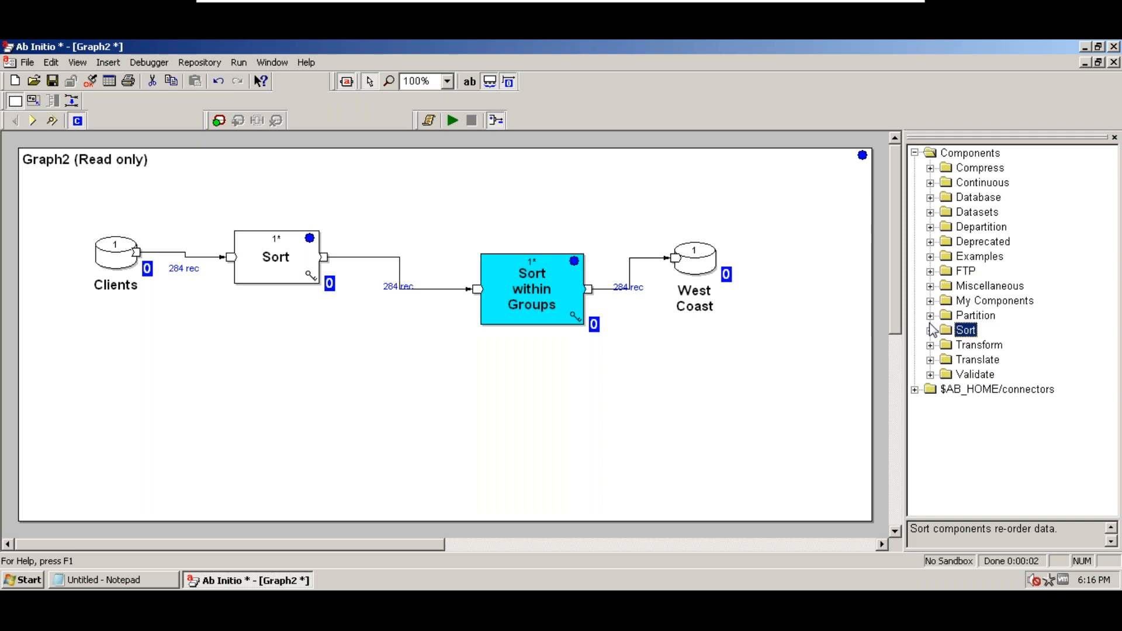
Review the major-key fields of Sort within Groups without changing them
{"action": "double_click", "coordinate": [522, 305]}
{"action": "left_click", "coordinate": [497, 180]}
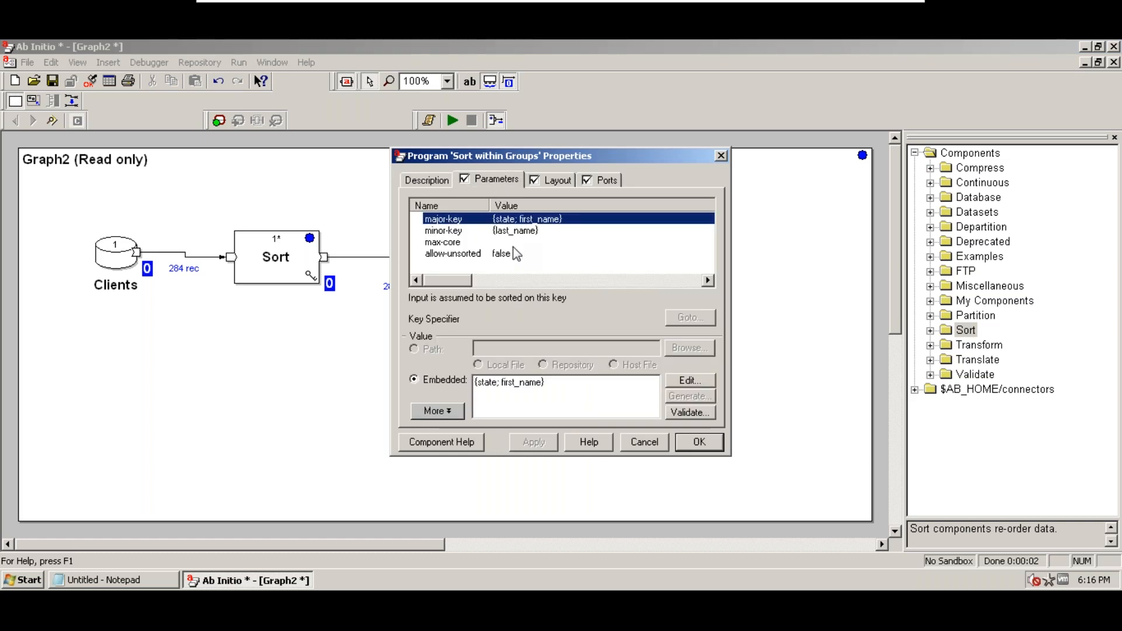
{"action": "left_click", "coordinate": [700, 380]}
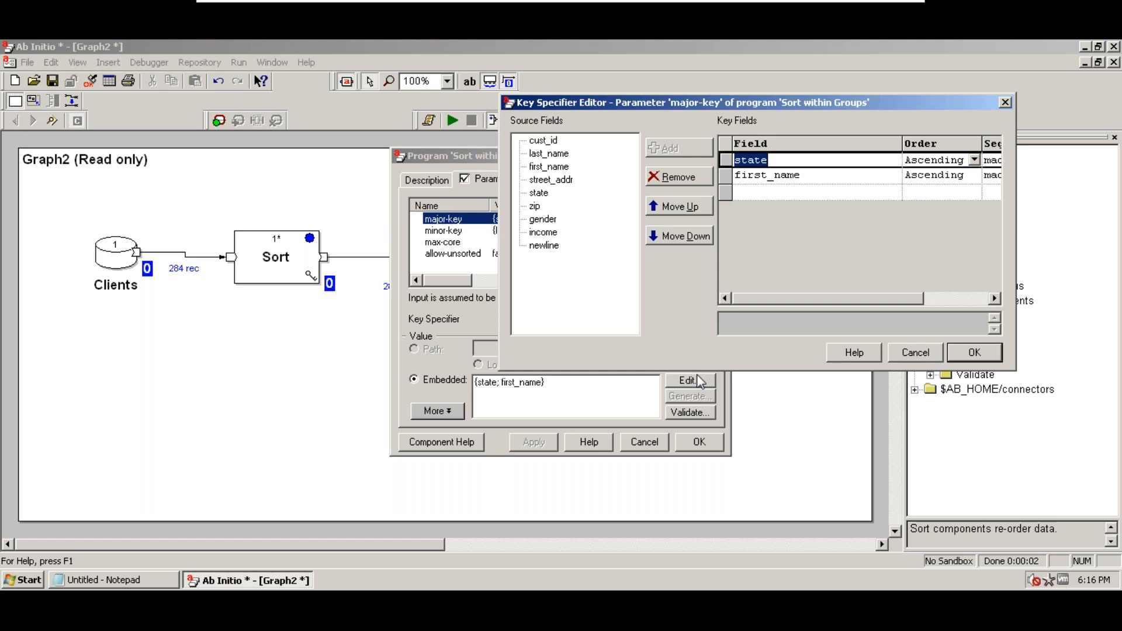
{"action": "left_click", "coordinate": [909, 352]}
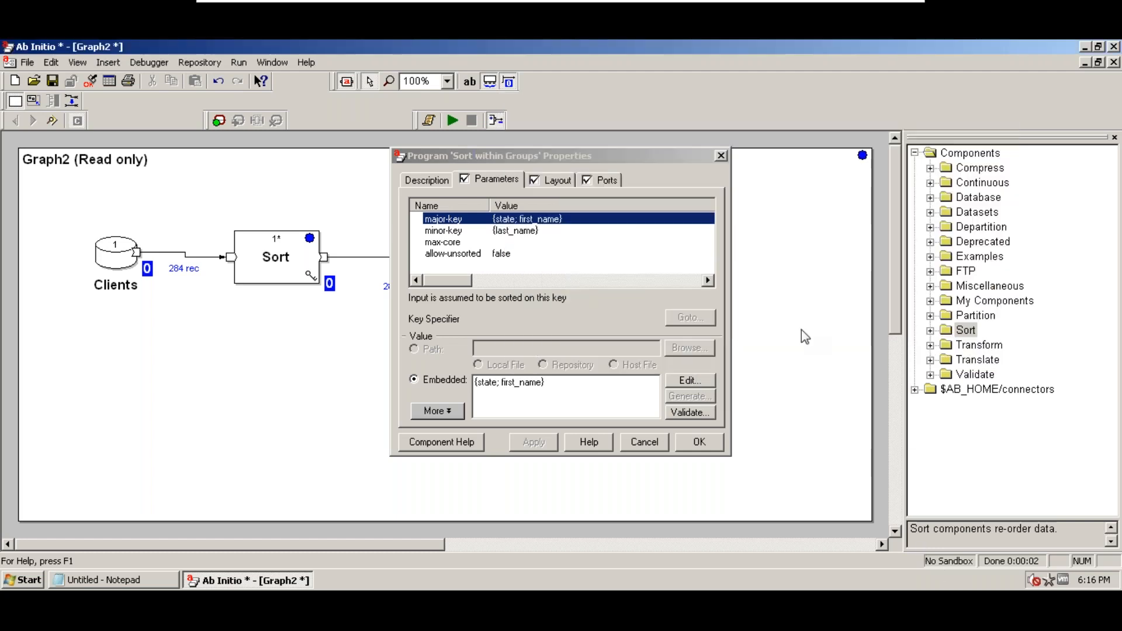
Add street_addr below last_name in the minor-key of Sort within Groups
{"action": "left_click", "coordinate": [514, 233]}
{"action": "left_click", "coordinate": [682, 380]}
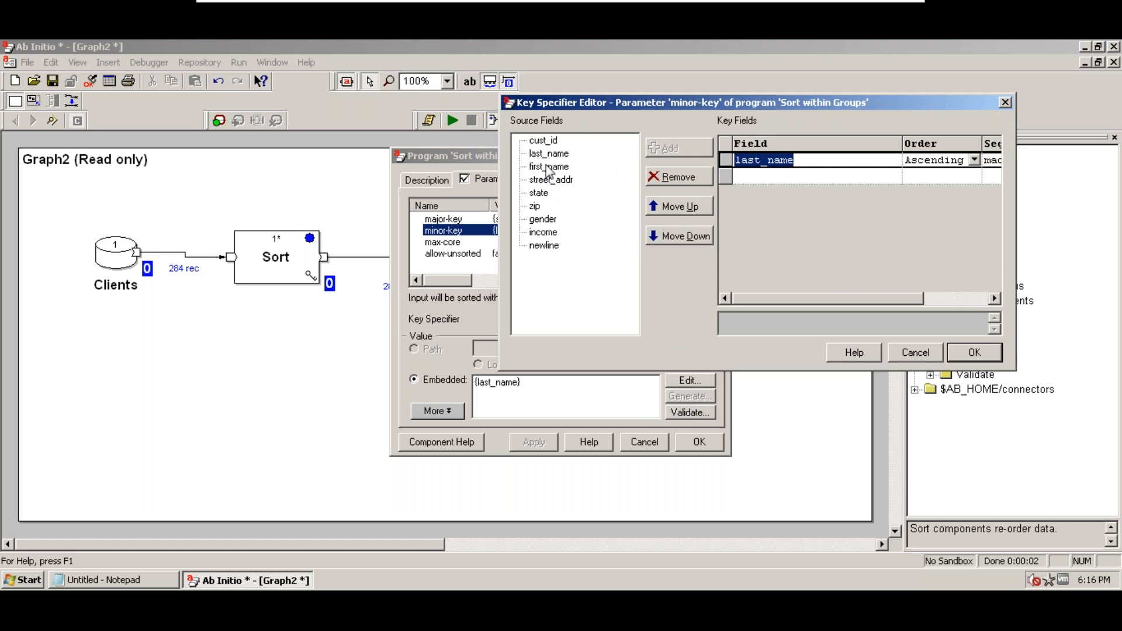
{"action": "left_click", "coordinate": [539, 181]}
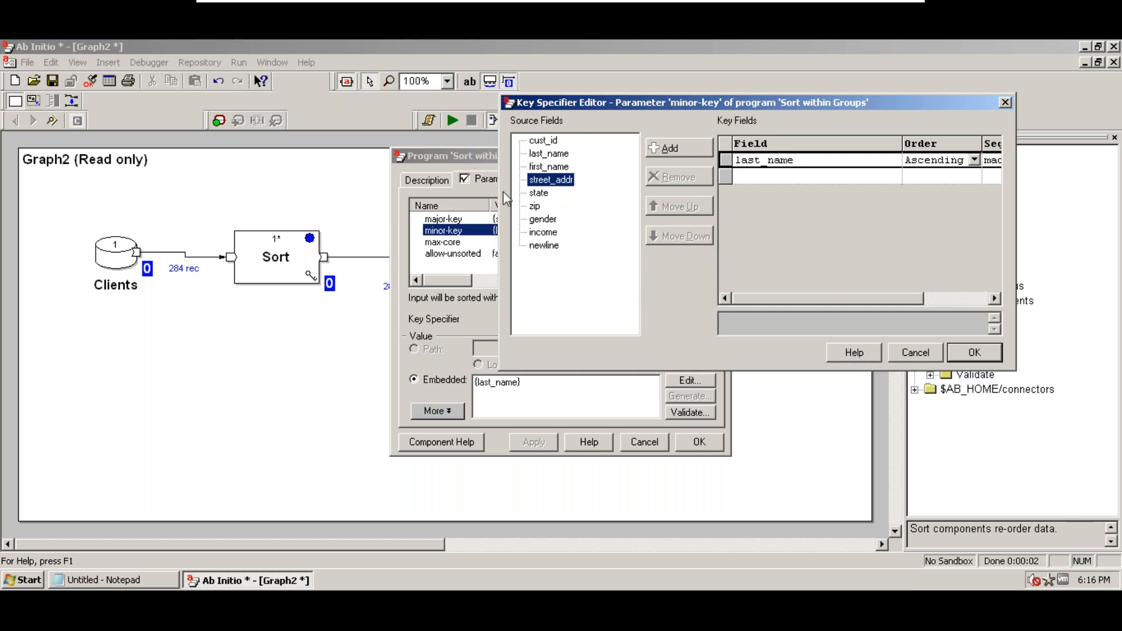
{"action": "double_click", "coordinate": [560, 186]}
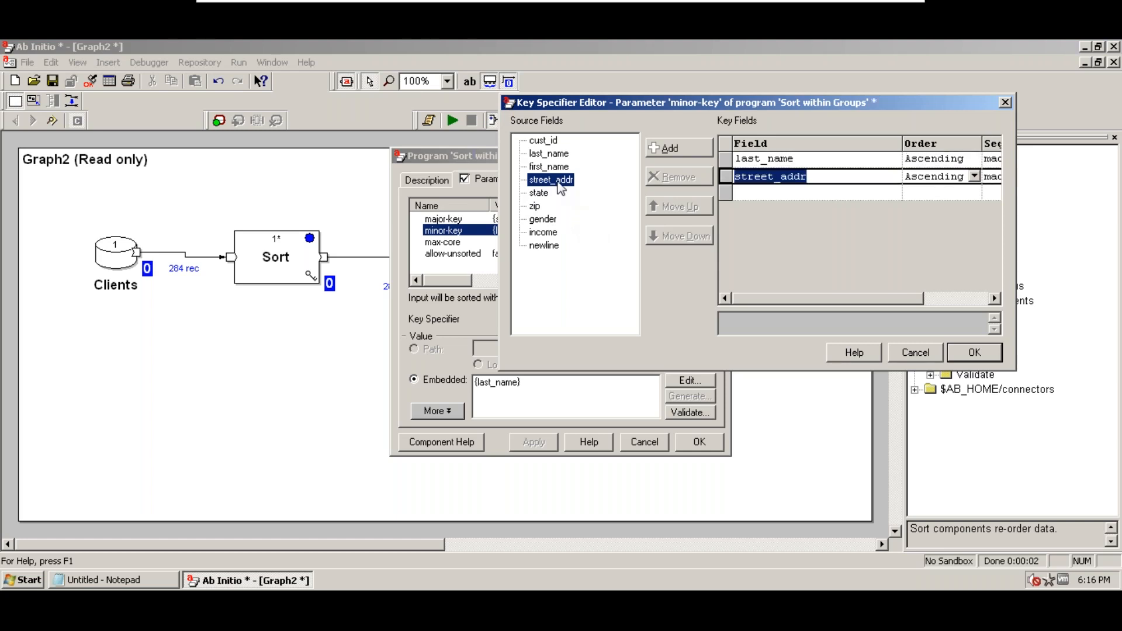
Remove street_addr from the minor-key fields and accept the properties of Sort within Groups
{"action": "left_click", "coordinate": [807, 175]}
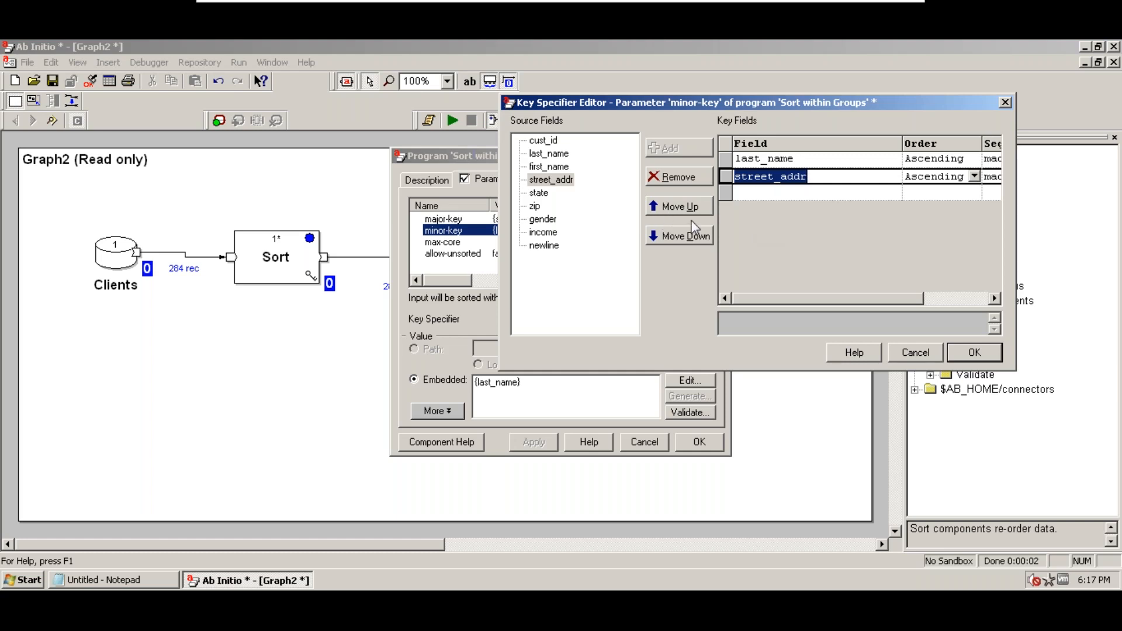
{"action": "left_click", "coordinate": [672, 178]}
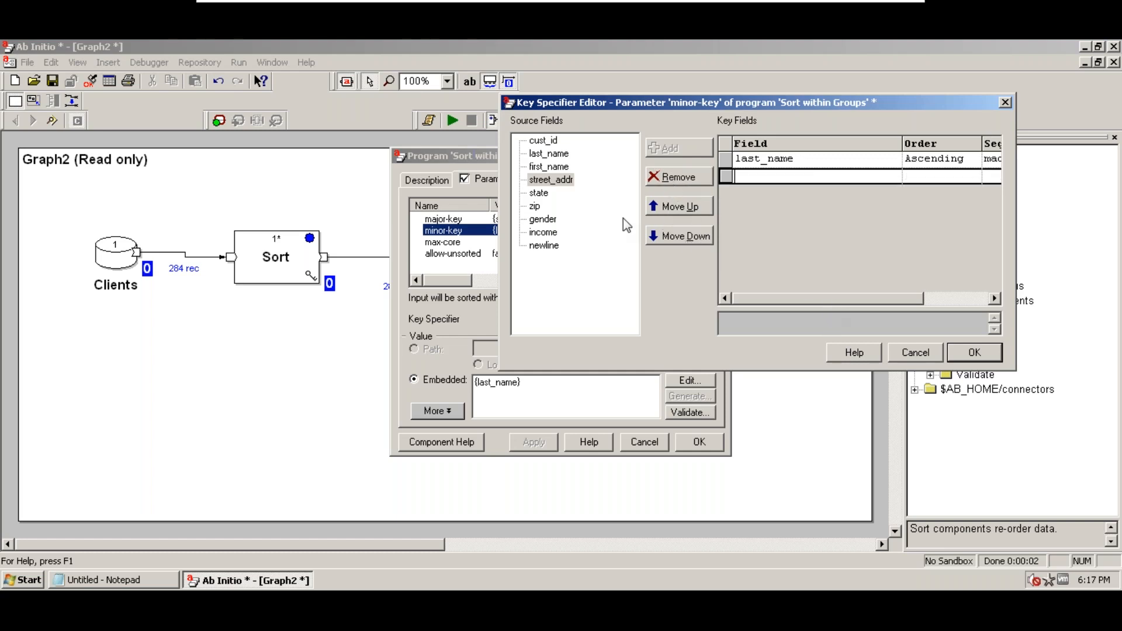
{"action": "left_click", "coordinate": [987, 355]}
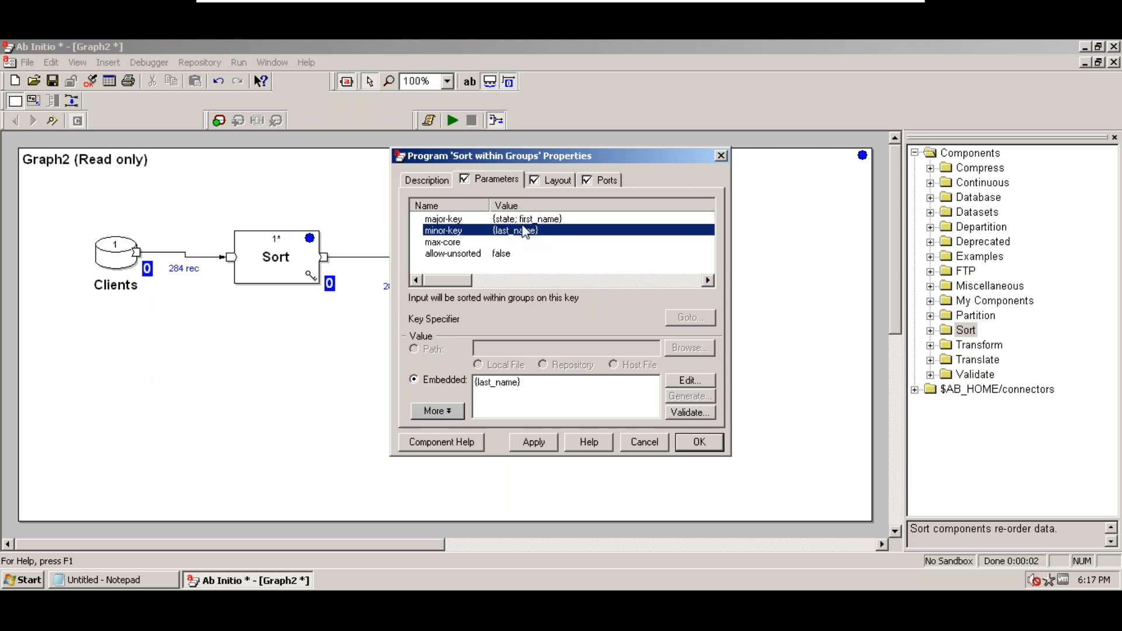
{"action": "left_click", "coordinate": [715, 448]}
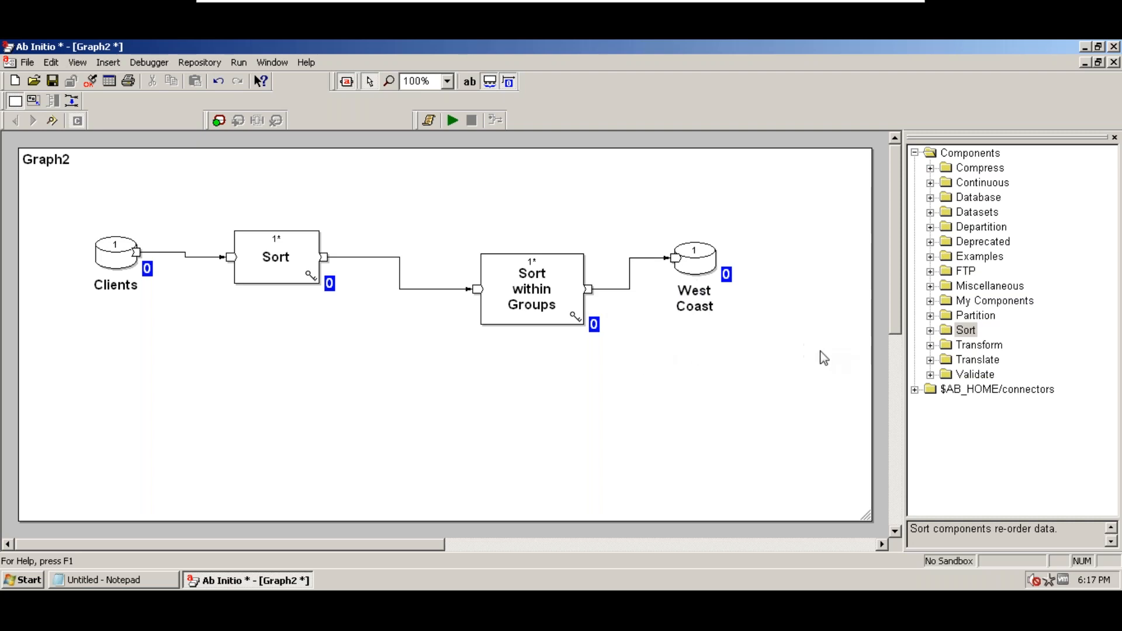
Place a Replicate component from the Miscellaneous components below the flow between Sort and Sort within Groups
{"action": "left_click", "coordinate": [931, 286]}
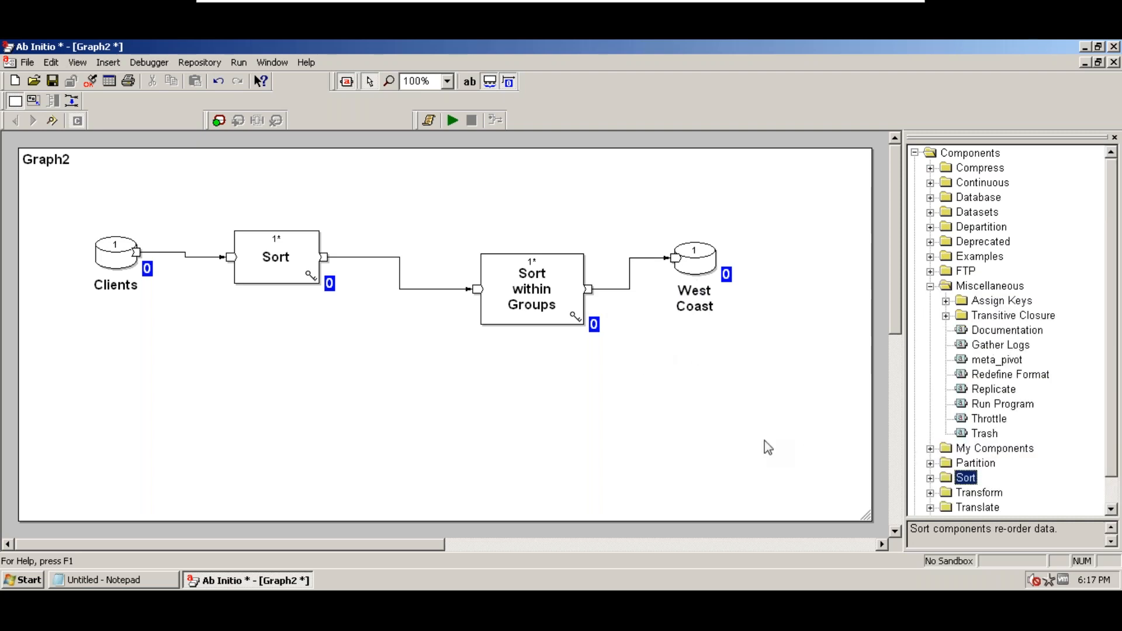
{"action": "left_click_drag", "start_coordinate": [980, 393], "coordinate": [392, 351]}
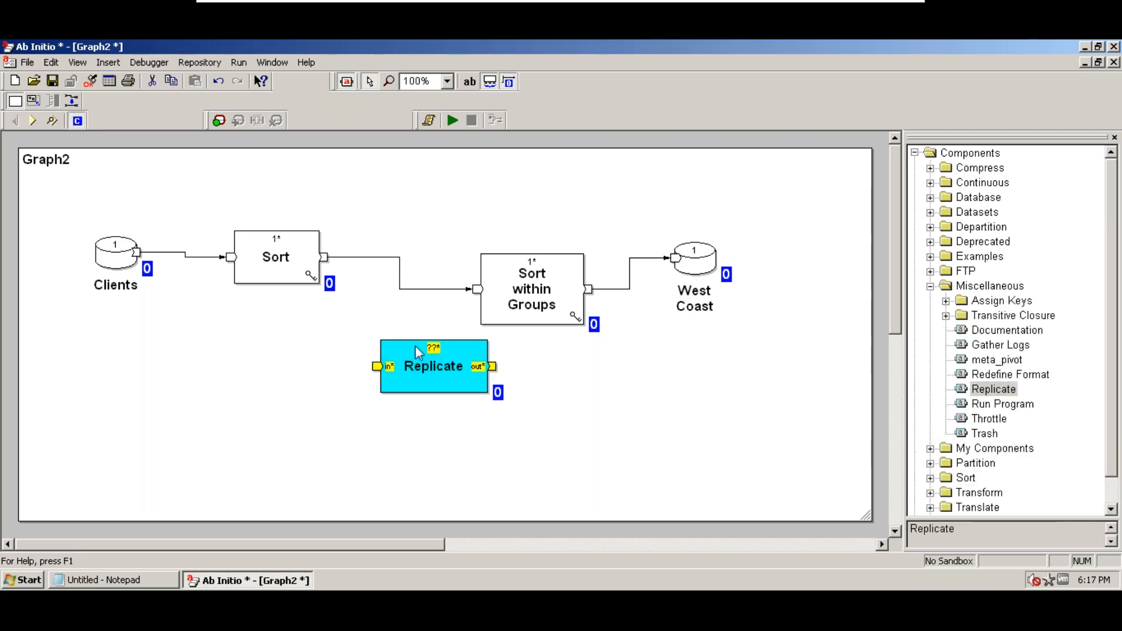
{"action": "left_click", "coordinate": [931, 287]}
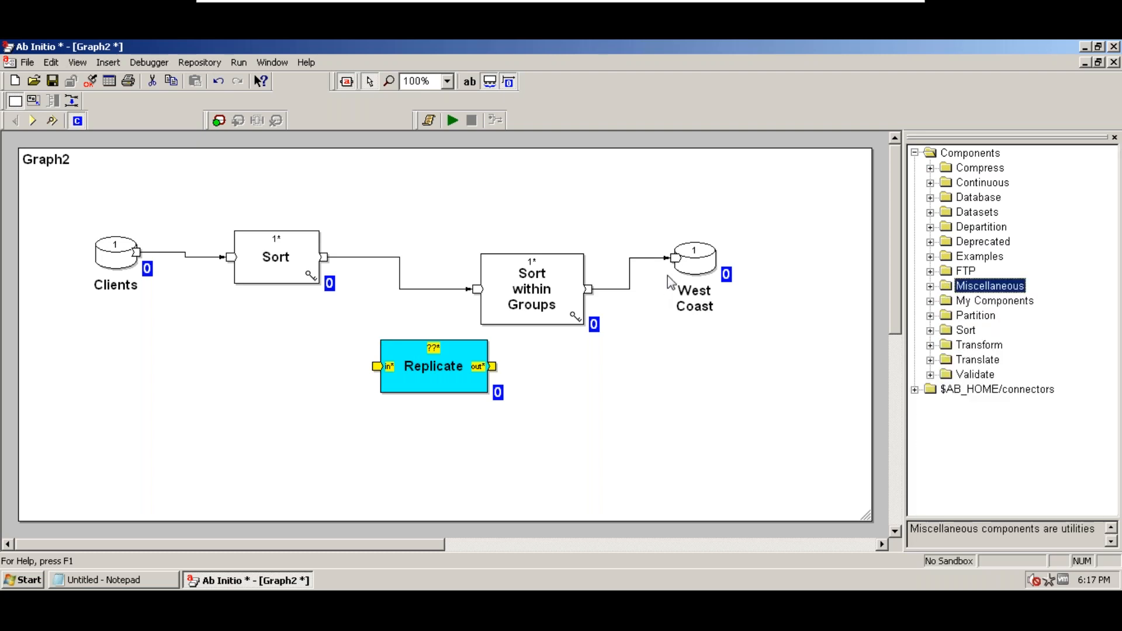
Add an Output File dataset above the flow, making room by moving West Coast, Replicate and Sort within Groups lower
{"action": "left_click_drag", "start_coordinate": [690, 267], "coordinate": [737, 360]}
{"action": "left_click_drag", "start_coordinate": [486, 375], "coordinate": [458, 463]}
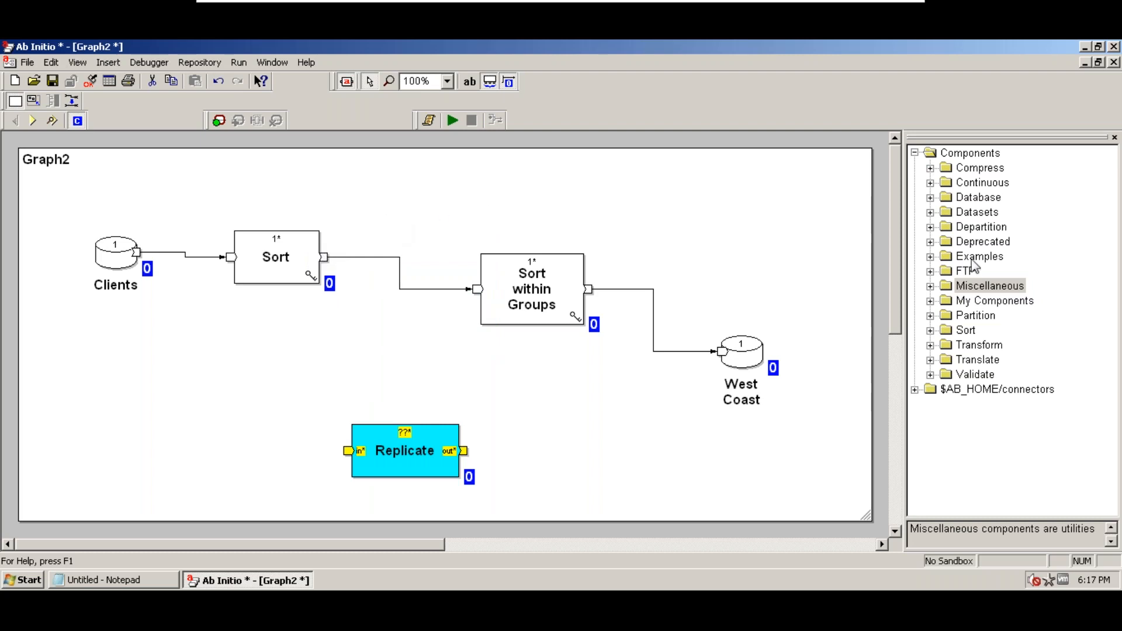
{"action": "left_click", "coordinate": [931, 212]}
{"action": "left_click", "coordinate": [988, 271]}
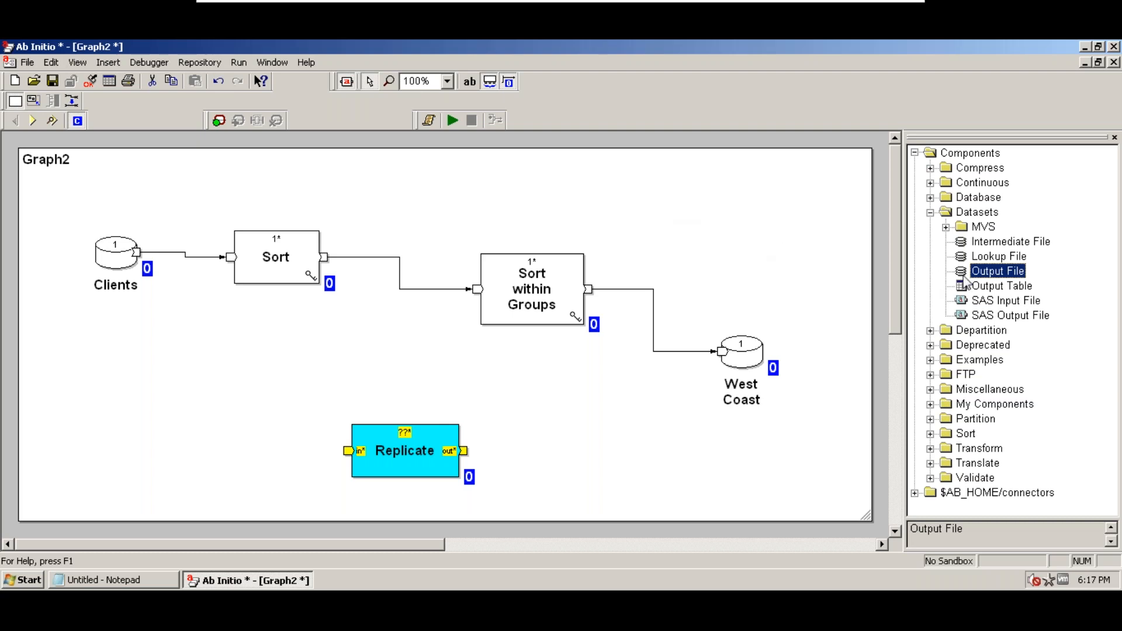
{"action": "left_click_drag", "start_coordinate": [983, 272], "coordinate": [432, 192]}
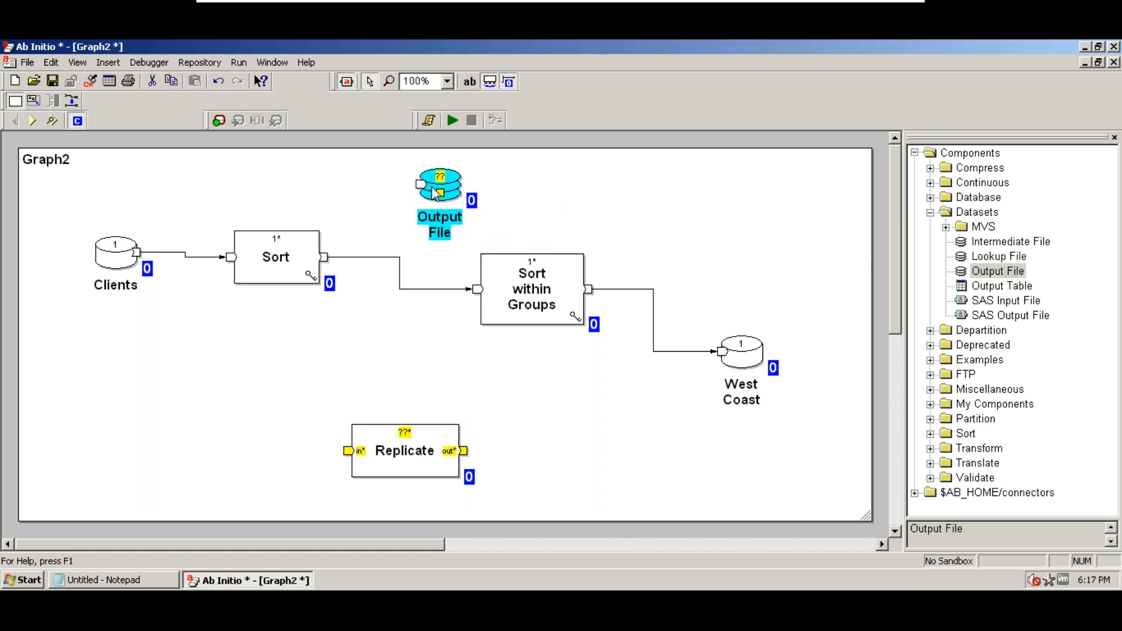
{"action": "left_click_drag", "start_coordinate": [507, 290], "coordinate": [505, 339]}
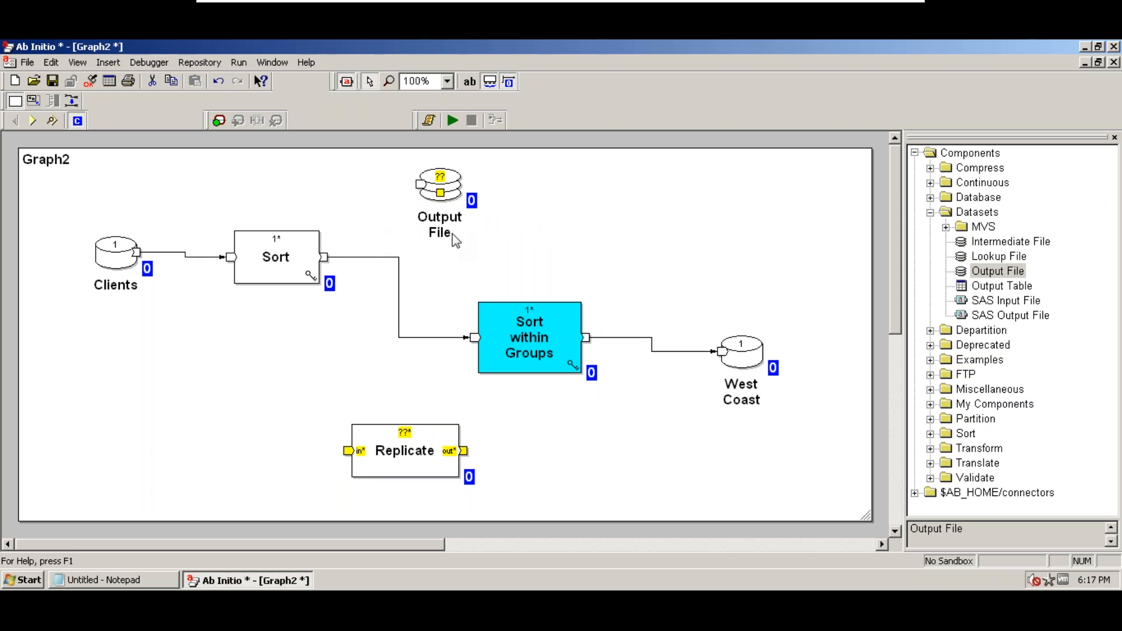
Position Replicate and Output File beyond Sort, wiring Sort into Replicate and Replicate into both Output File and Sort within Groups
{"action": "left_click_drag", "start_coordinate": [420, 184], "coordinate": [325, 257]}
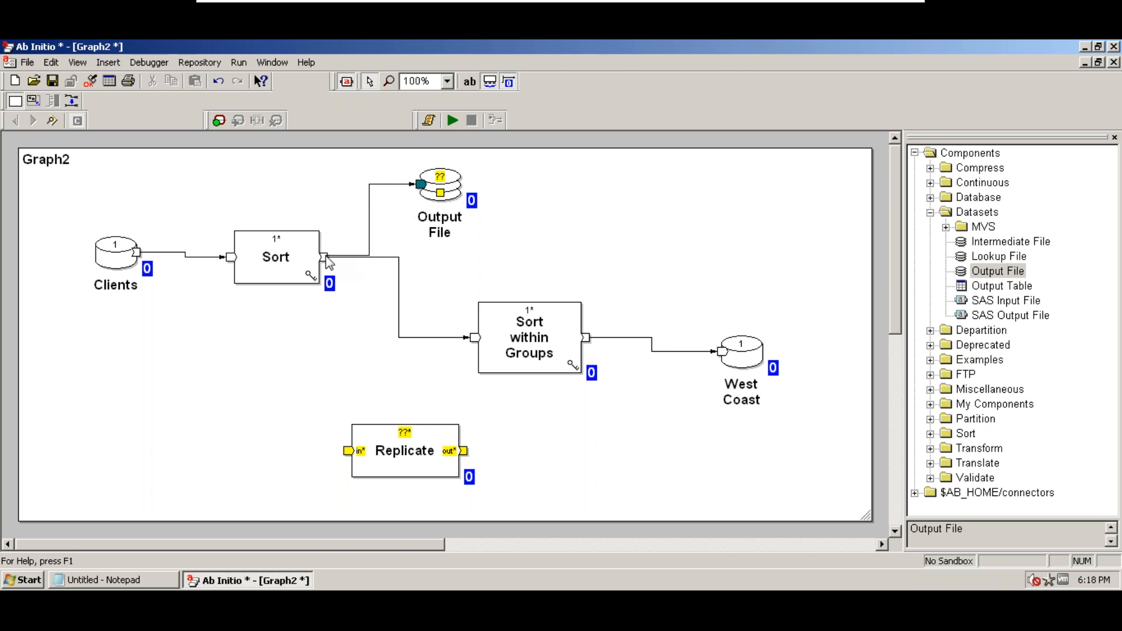
{"action": "left_click_drag", "start_coordinate": [326, 258], "coordinate": [326, 257]}
{"action": "left_click_drag", "start_coordinate": [325, 258], "coordinate": [387, 199]}
{"action": "left_click_drag", "start_coordinate": [450, 186], "coordinate": [683, 200]}
{"action": "left_click_drag", "start_coordinate": [392, 215], "coordinate": [496, 217]}
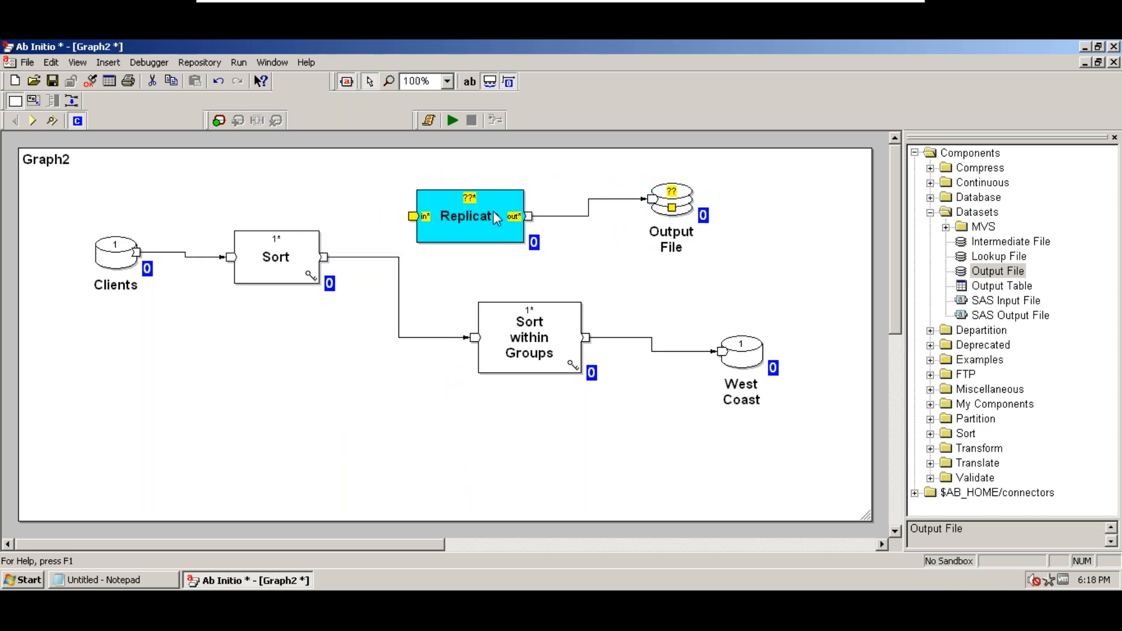
{"action": "left_click_drag", "start_coordinate": [474, 339], "coordinate": [403, 226]}
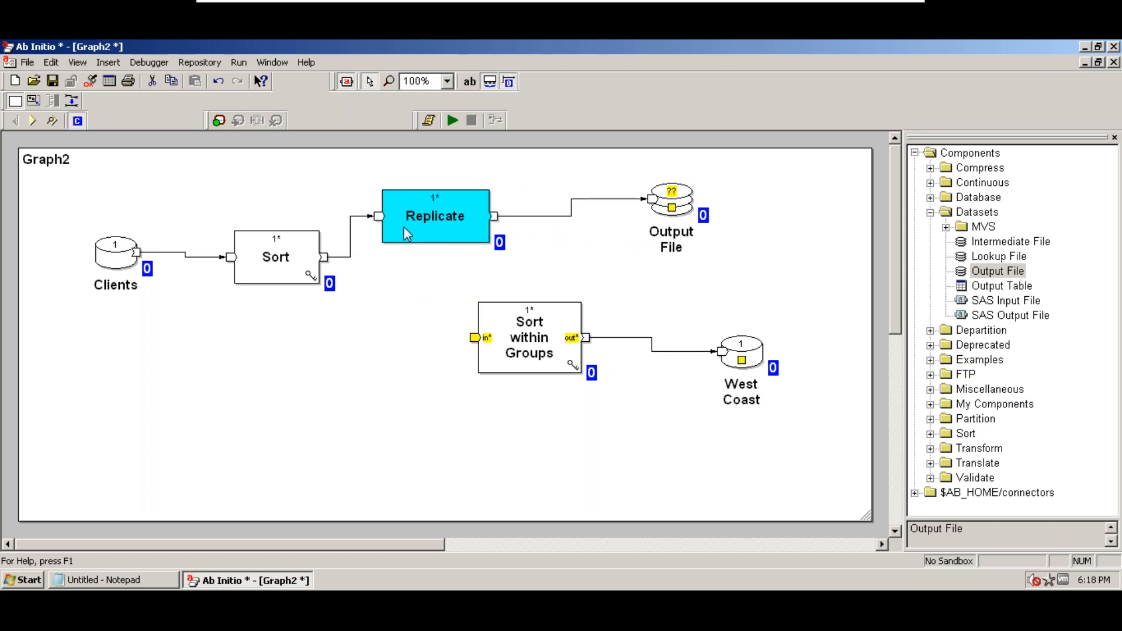
{"action": "left_click_drag", "start_coordinate": [475, 337], "coordinate": [496, 223]}
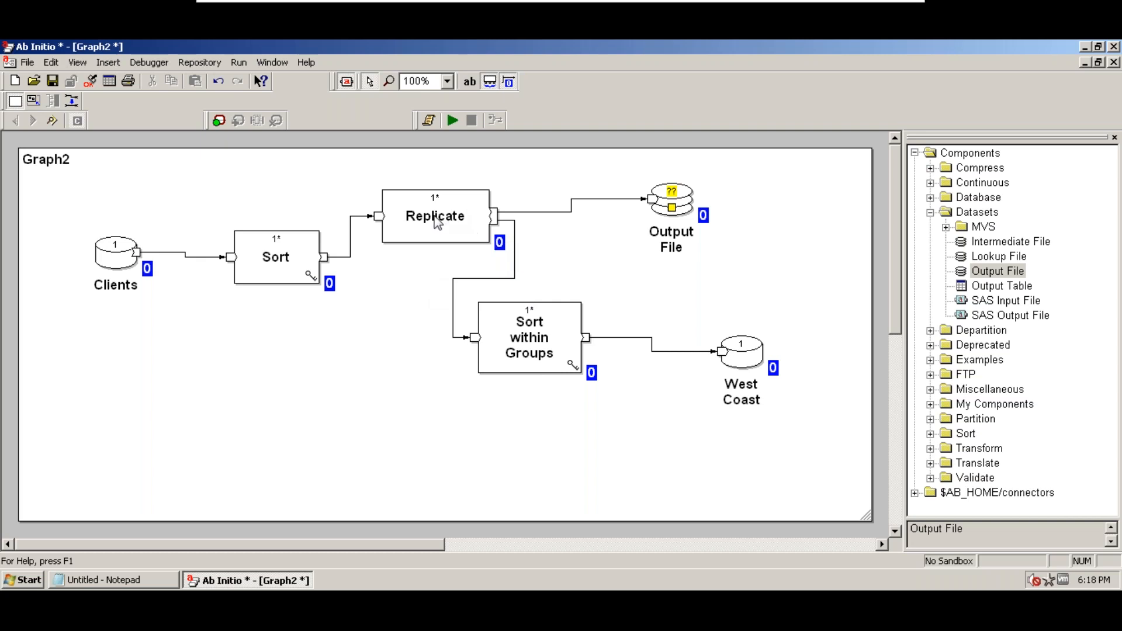
Label the Output File dataset "Sorted op" and set its data location URL to file:sortedop.dat
{"action": "left_click", "coordinate": [658, 221]}
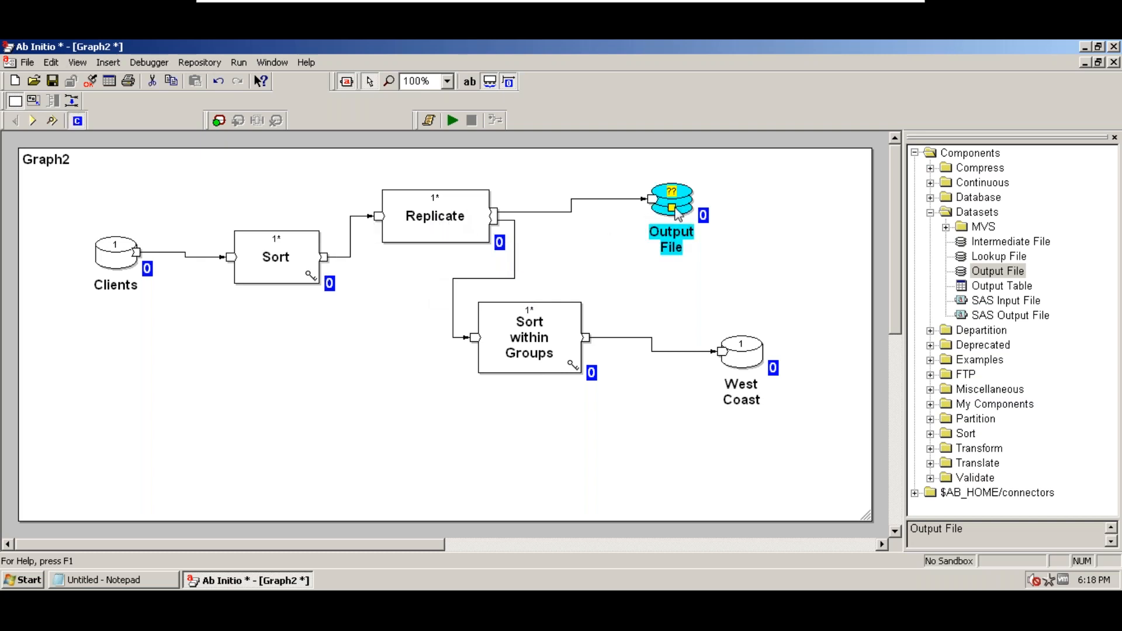
{"action": "left_click", "coordinate": [513, 347]}
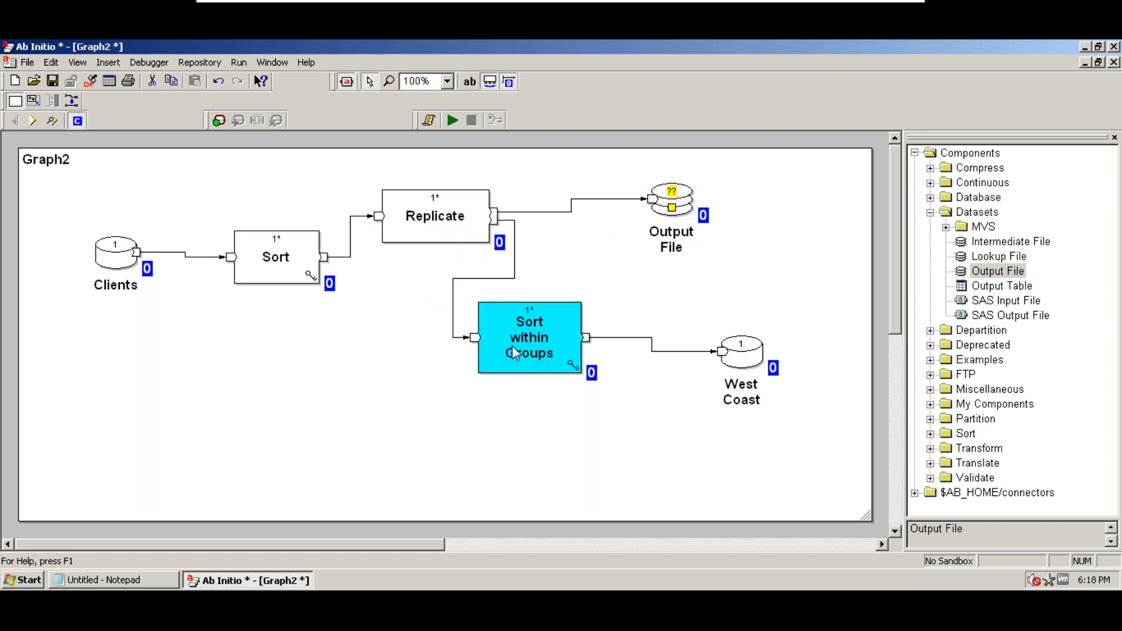
{"action": "double_click", "coordinate": [670, 208]}
{"action": "left_click_drag", "start_coordinate": [526, 214], "coordinate": [363, 201]}
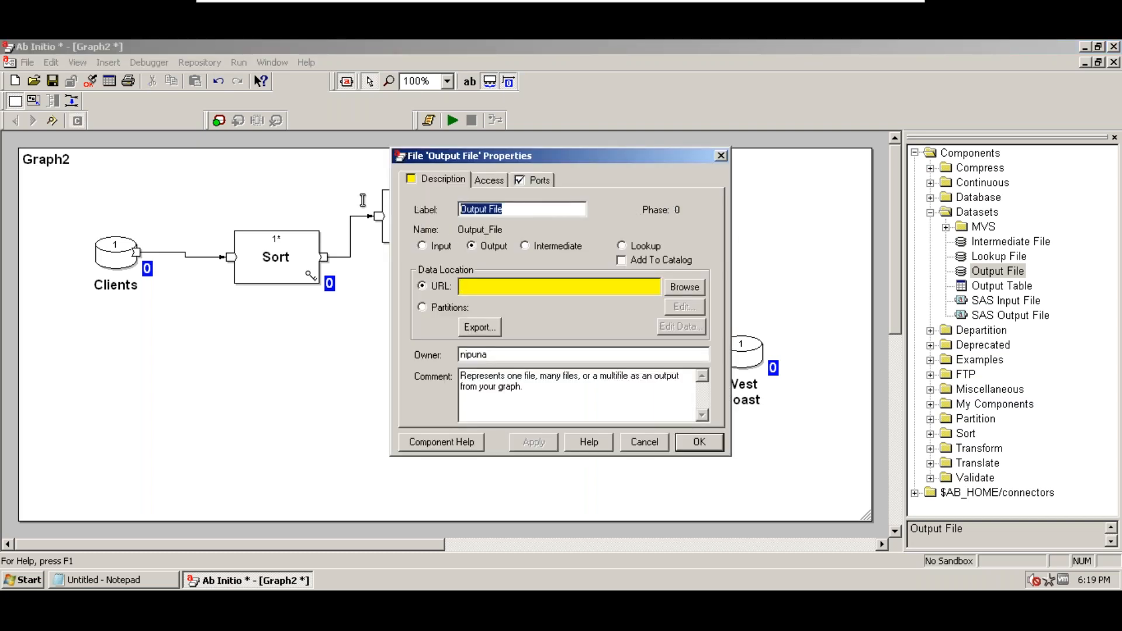
{"action": "type", "text": "Sor"}
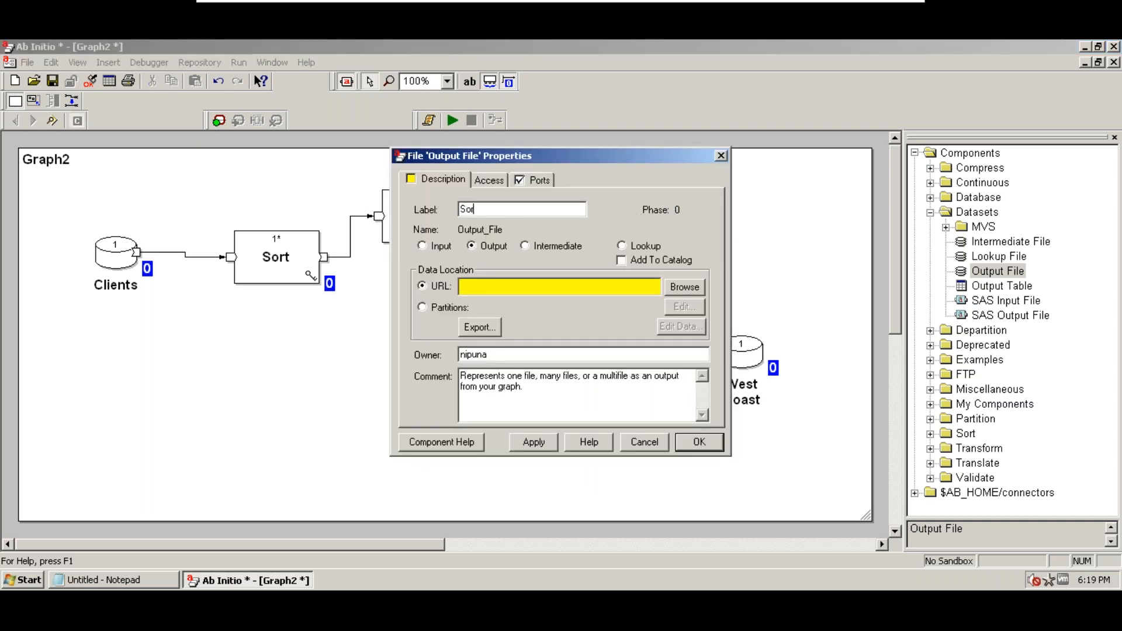
{"action": "type", "text": "ted op"}
{"action": "left_click", "coordinate": [494, 286]}
{"action": "type", "text": "f"}
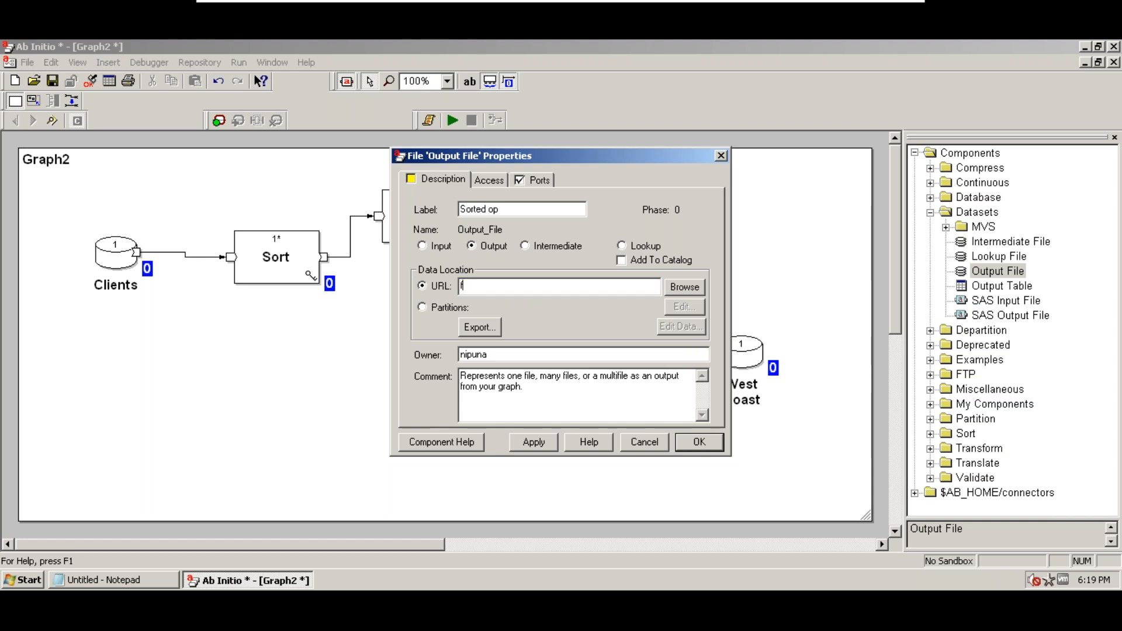
{"action": "type", "text": "ile:"}
{"action": "type", "text": "sortedop.dat"}
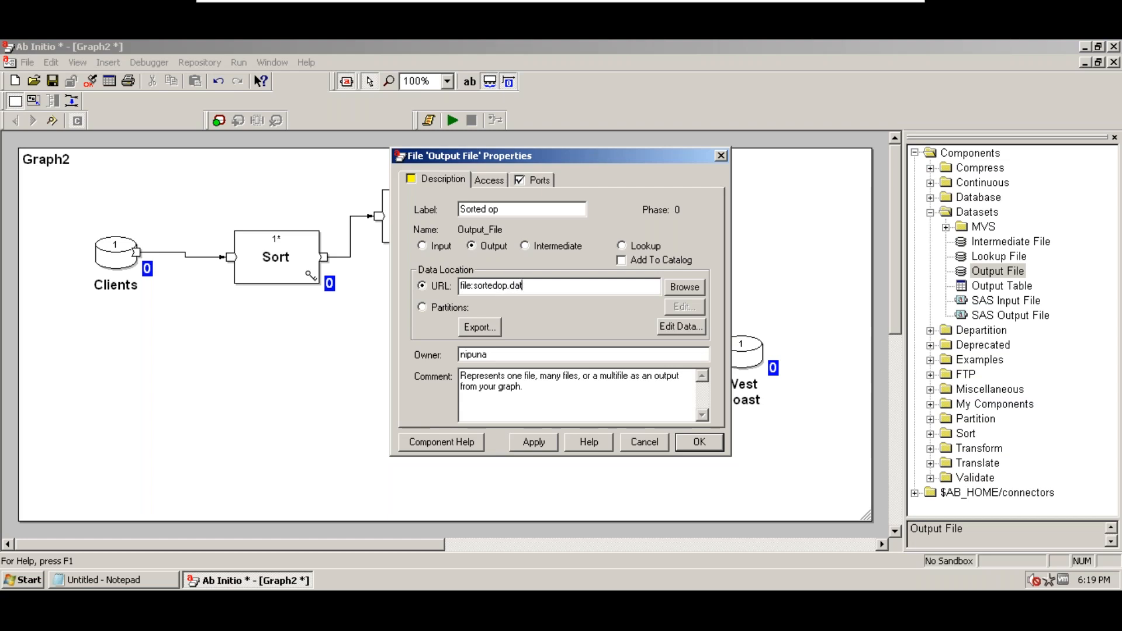
Browse the data files in the temp folder for the output URL, leaving without selecting one
{"action": "left_click", "coordinate": [688, 290]}
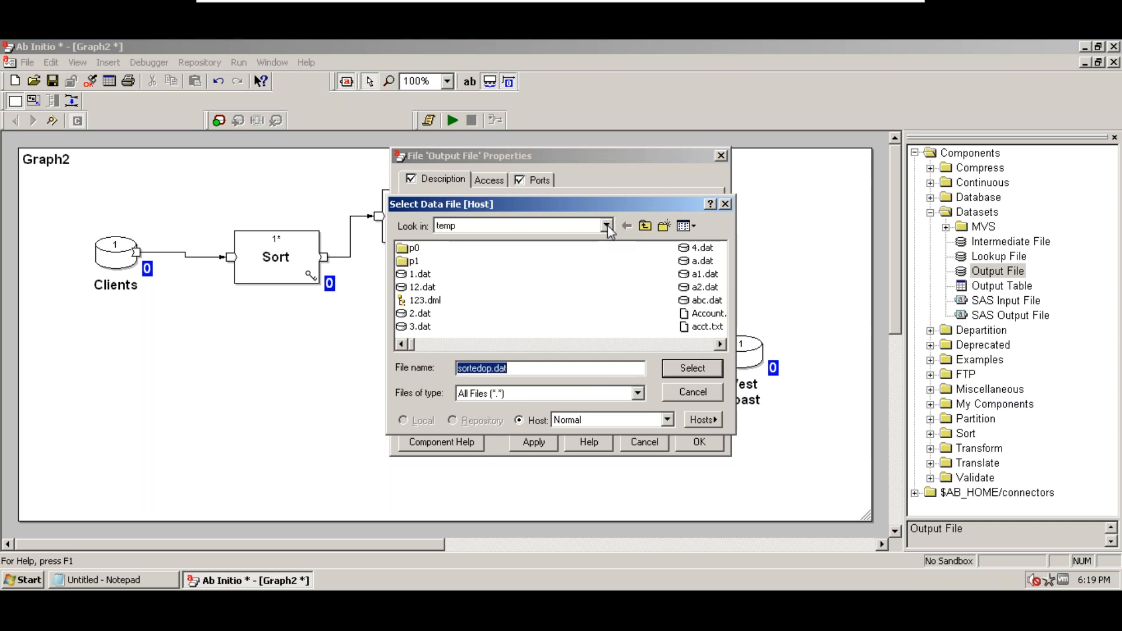
{"action": "left_click", "coordinate": [607, 225]}
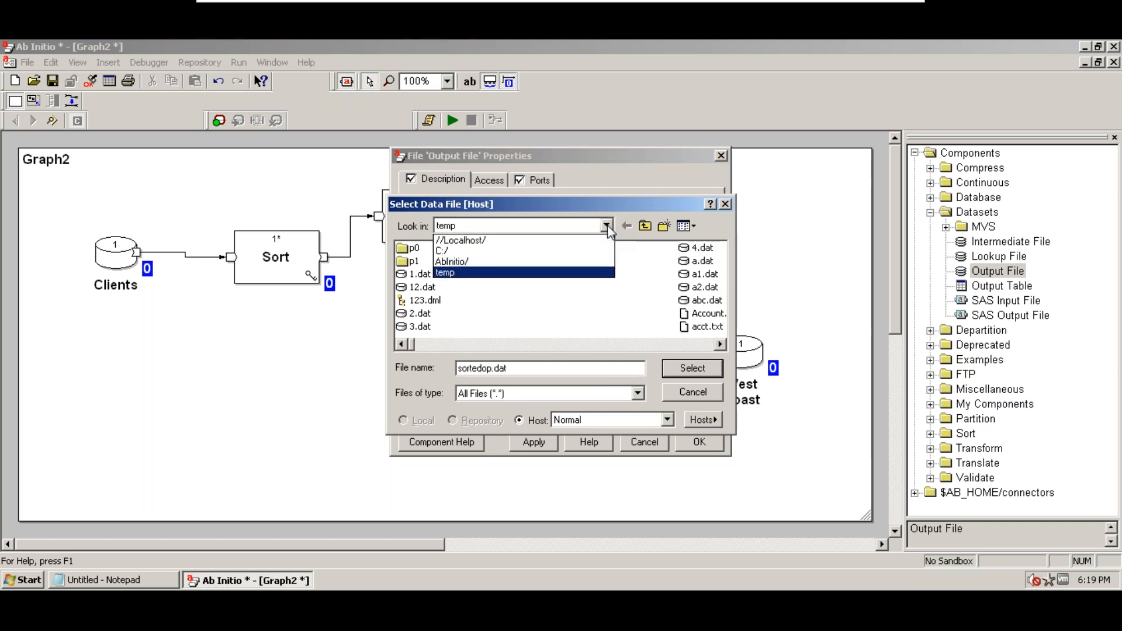
{"action": "left_click", "coordinate": [458, 274]}
{"action": "left_click", "coordinate": [721, 343]}
{"action": "left_click", "coordinate": [721, 344]}
{"action": "left_click", "coordinate": [721, 344]}
{"action": "left_click", "coordinate": [721, 344]}
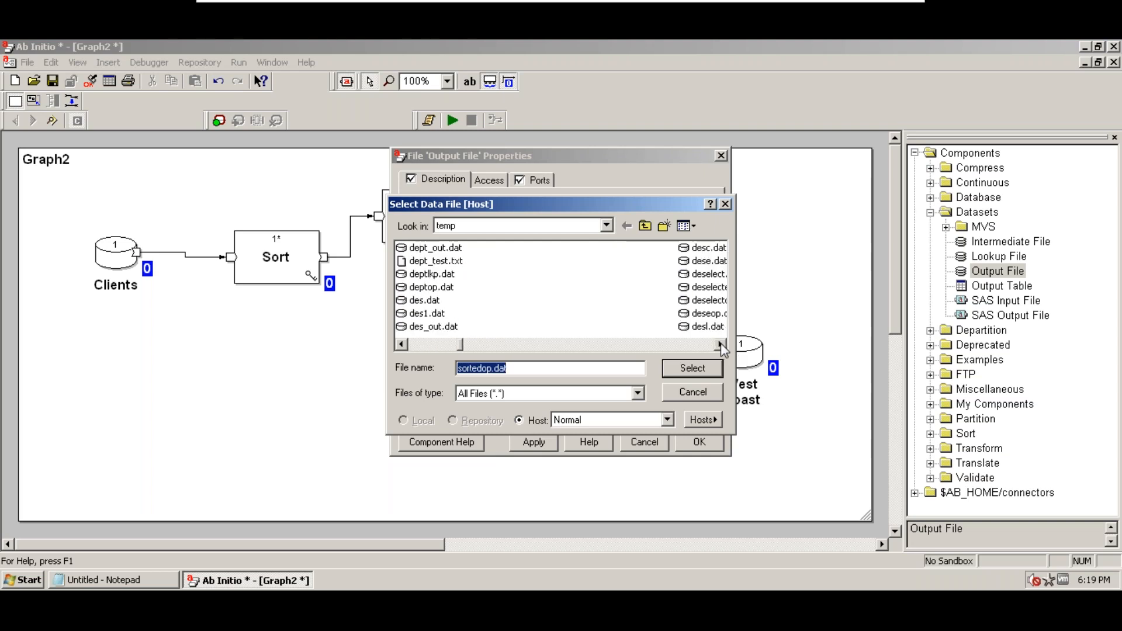
{"action": "left_click", "coordinate": [693, 393]}
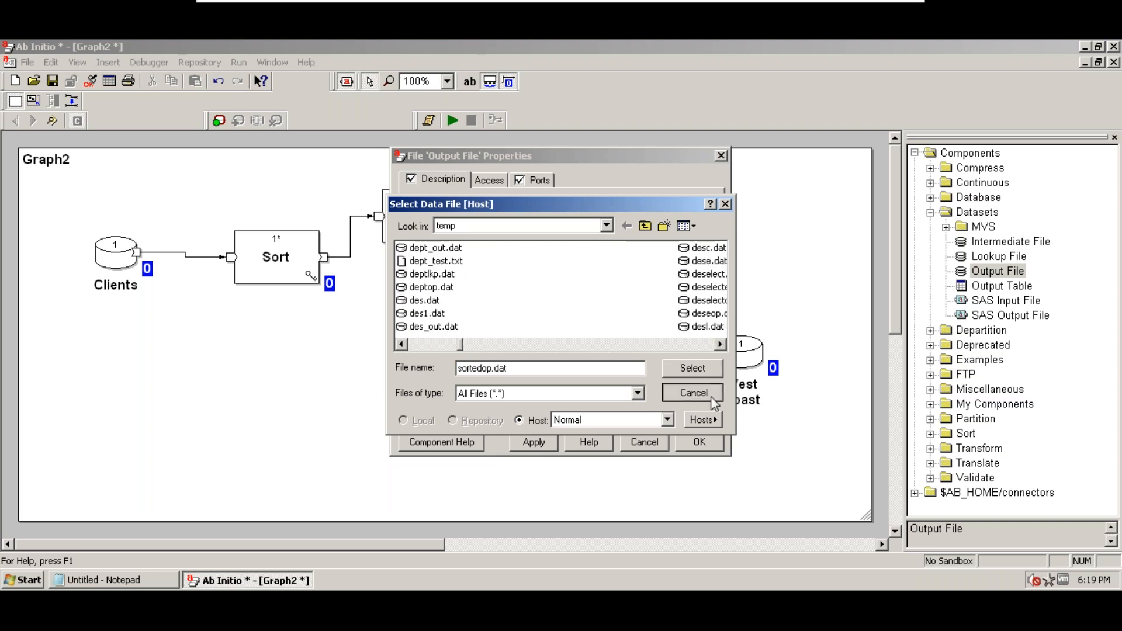
Accept the Output File properties with file:sortedop.dat, run the graph and close its job output
{"action": "left_click_drag", "start_coordinate": [476, 285], "coordinate": [532, 287]}
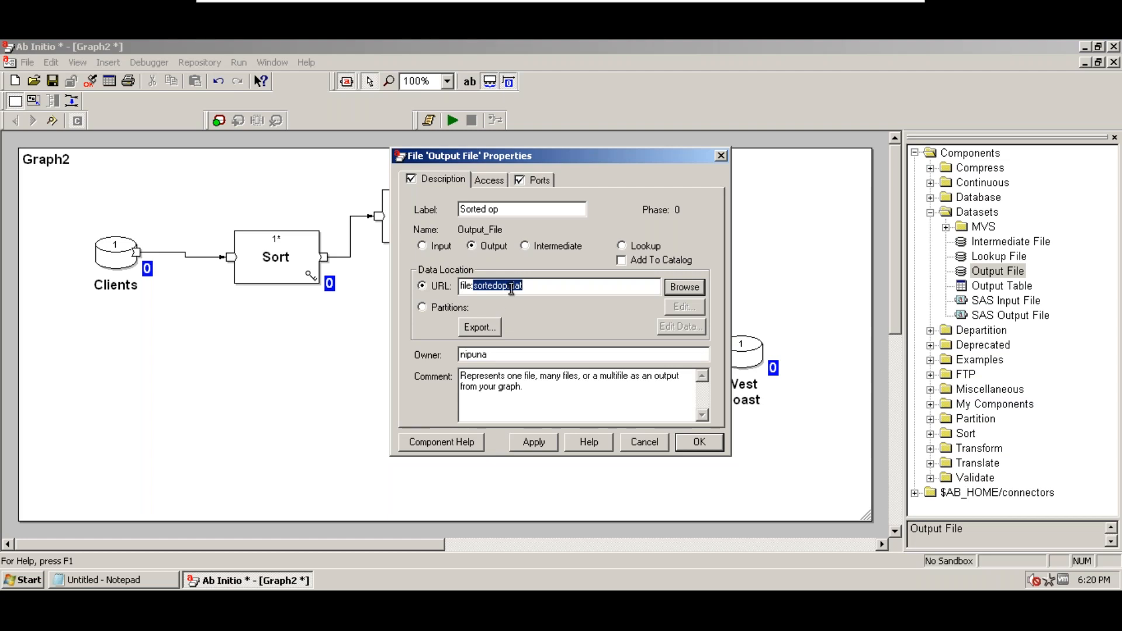
{"action": "left_click", "coordinate": [542, 287]}
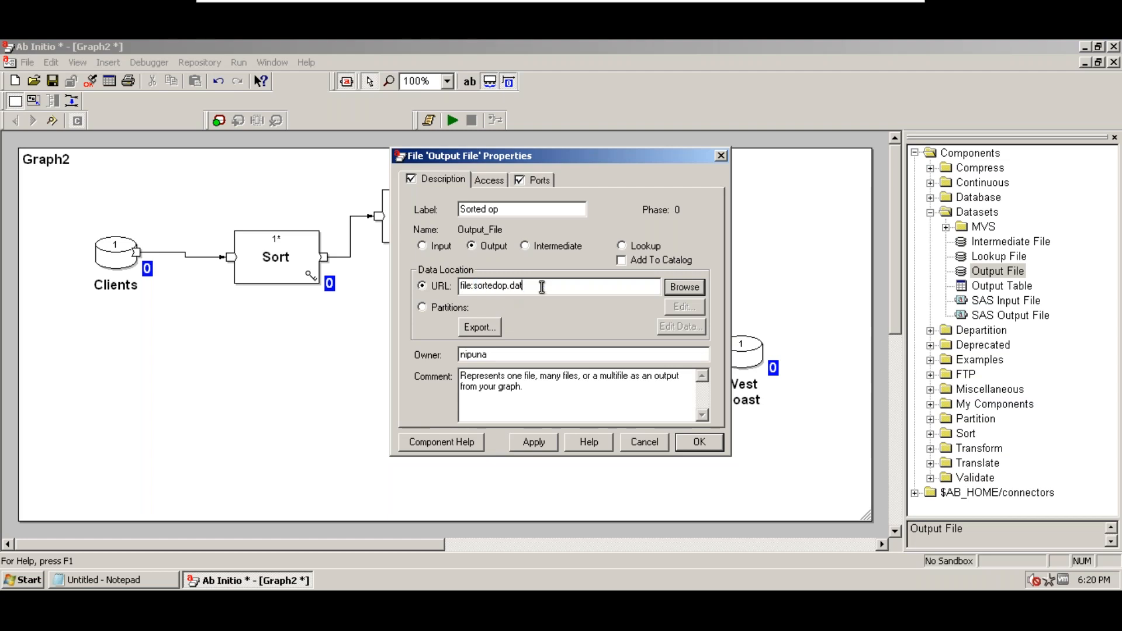
{"action": "left_click", "coordinate": [478, 286], "text": "shift"}
{"action": "left_click", "coordinate": [473, 286], "text": "shift"}
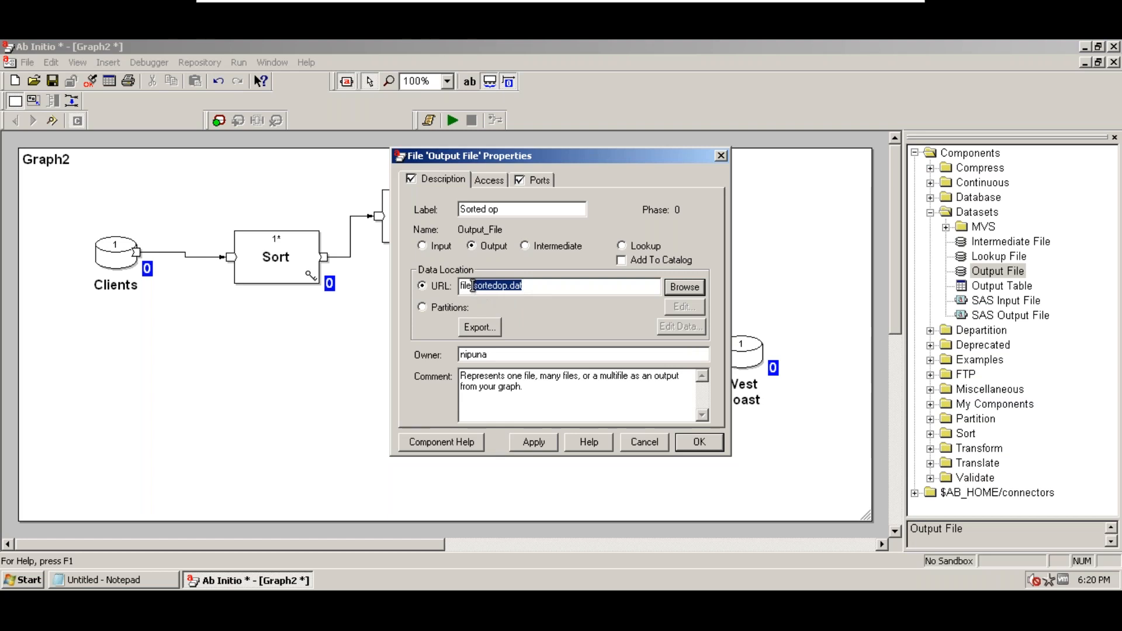
{"action": "left_click", "coordinate": [697, 443]}
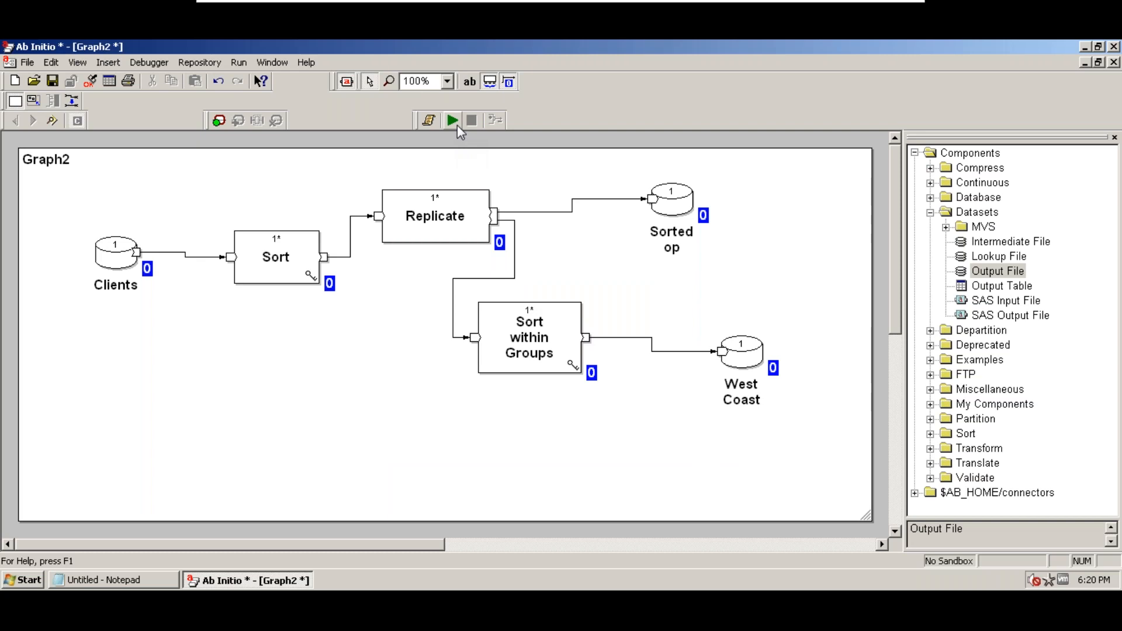
{"action": "left_click", "coordinate": [453, 121]}
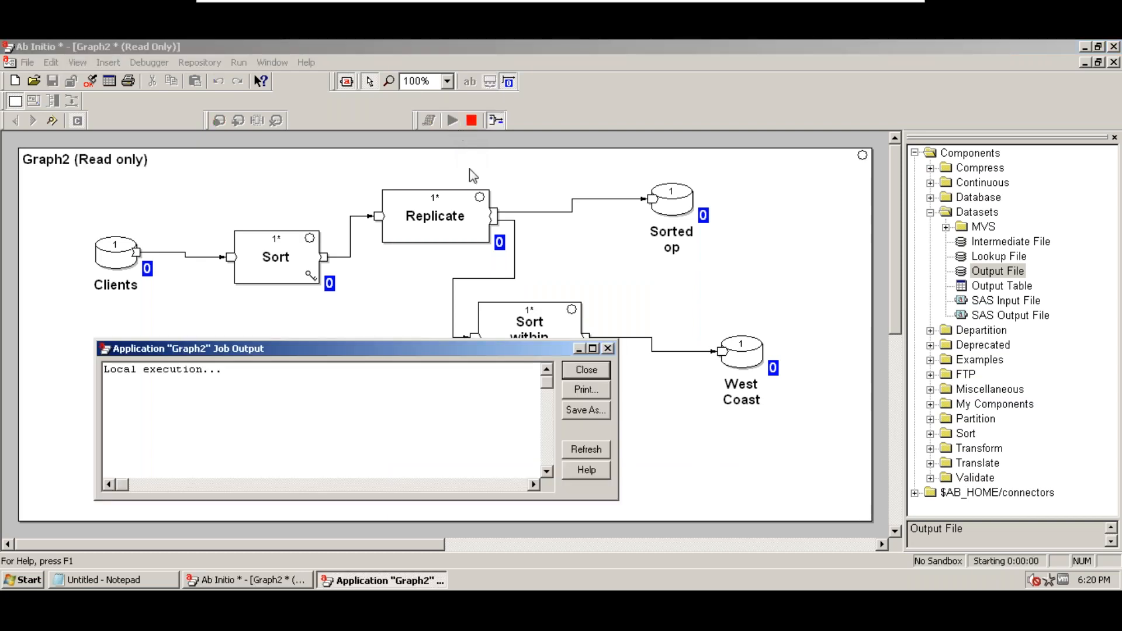
{"action": "left_click", "coordinate": [576, 376]}
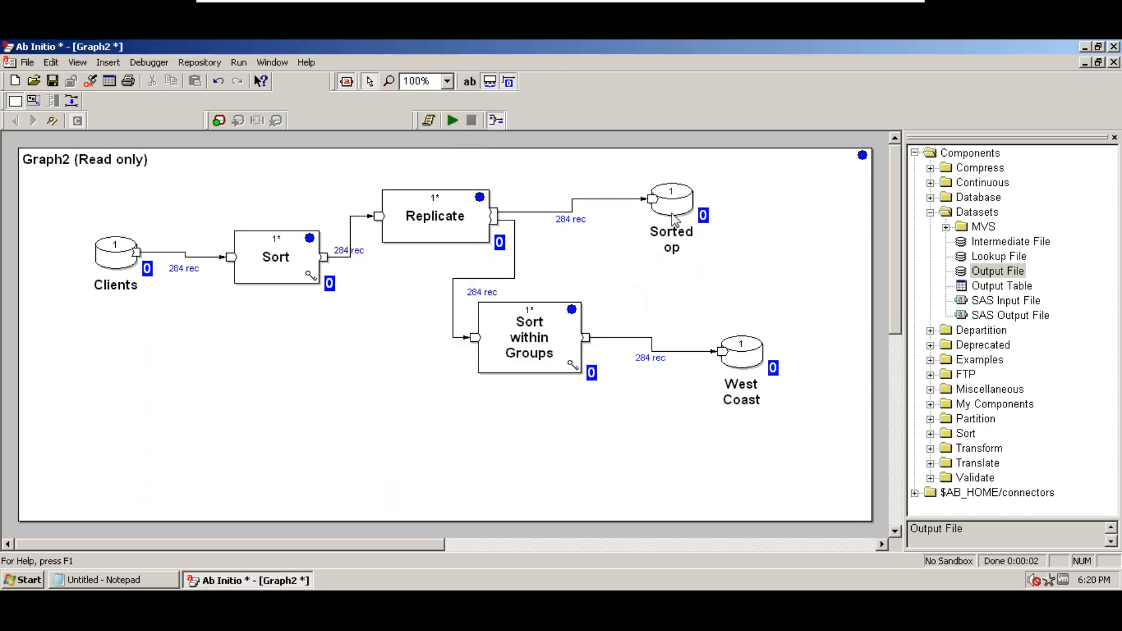
View records 1 through 100 of the Sorted op dataset in Grid Mode and narrow the data window
{"action": "right_click", "coordinate": [673, 213]}
{"action": "left_click", "coordinate": [699, 358]}
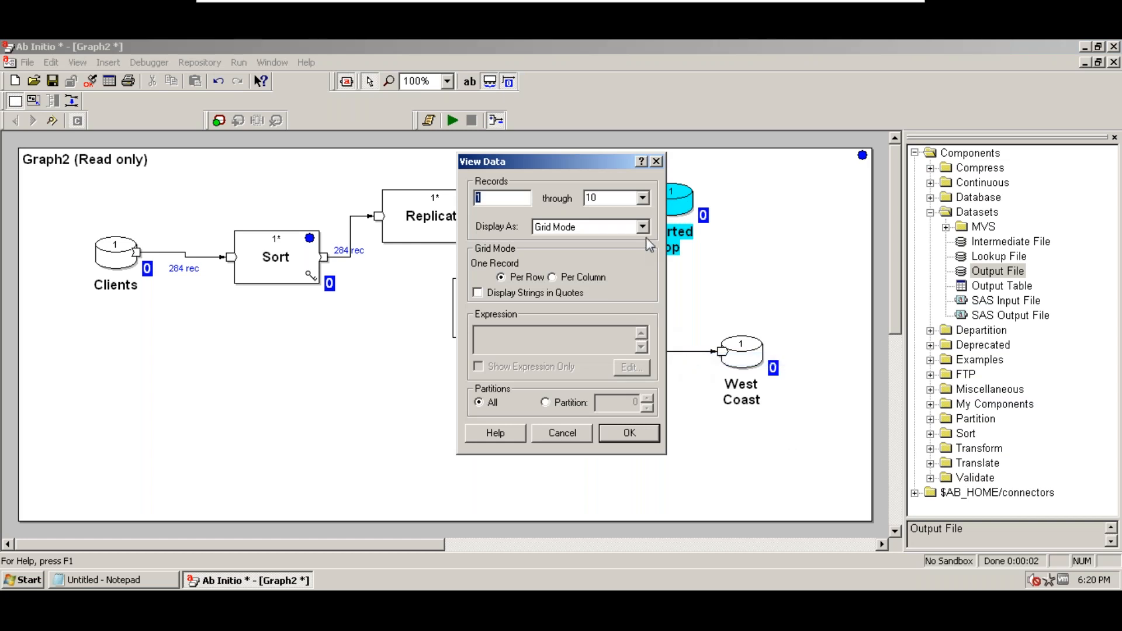
{"action": "left_click", "coordinate": [643, 197]}
{"action": "left_click", "coordinate": [619, 228]}
{"action": "left_click", "coordinate": [629, 433]}
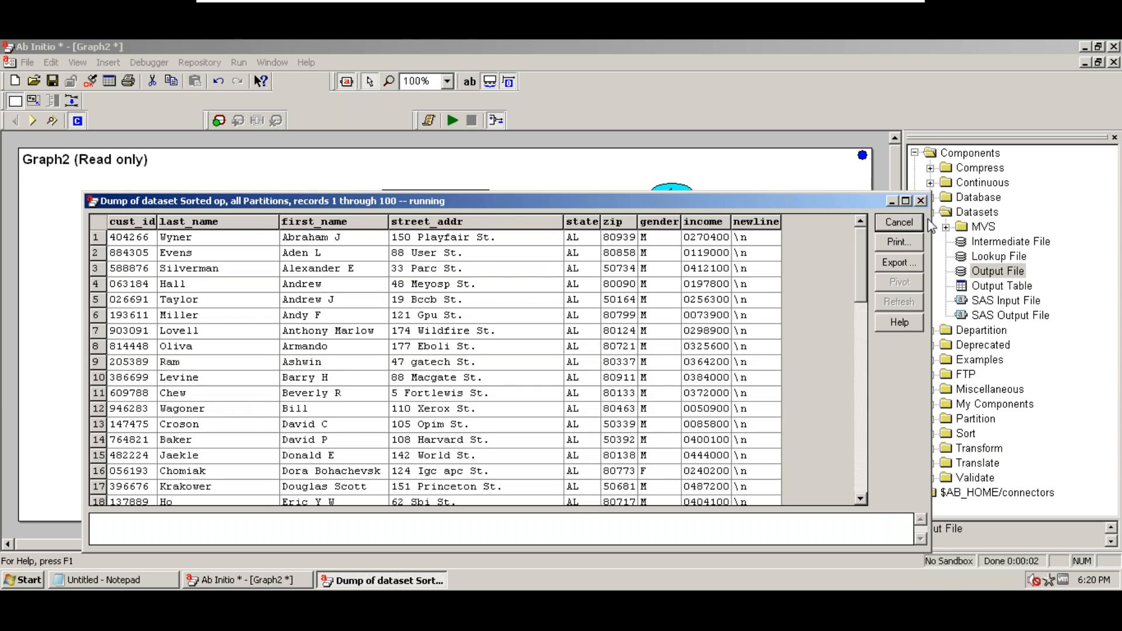
{"action": "left_click_drag", "start_coordinate": [932, 215], "coordinate": [811, 232]}
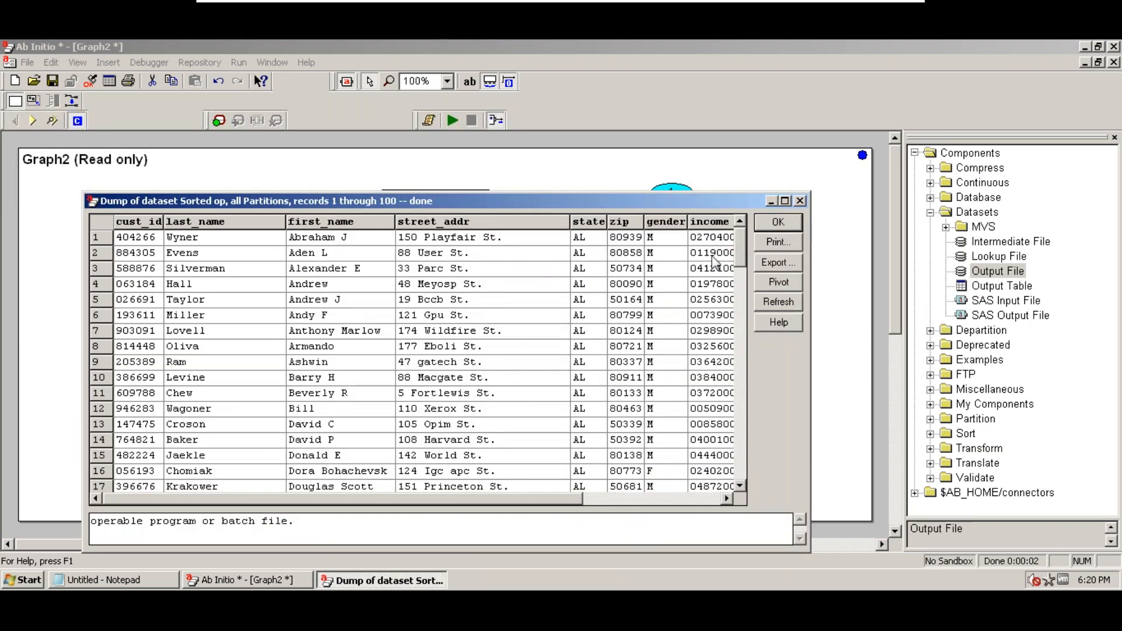
Reorder the Sorted op data columns so that state, first_name and last_name come first for checking the sort
{"action": "left_click", "coordinate": [593, 221]}
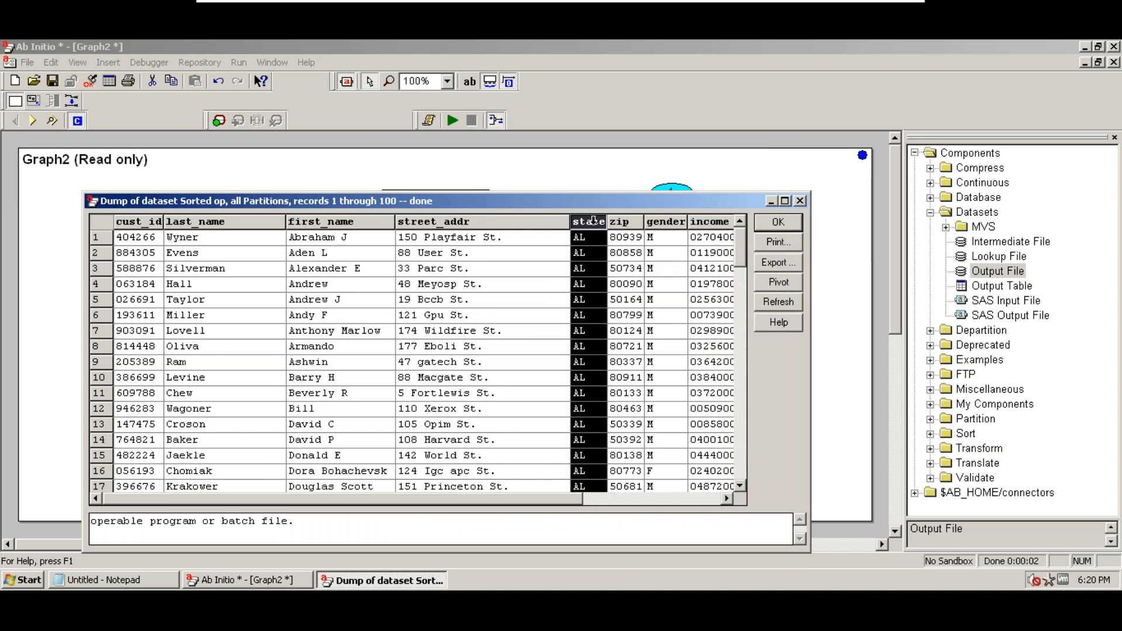
{"action": "left_click_drag", "start_coordinate": [593, 220], "coordinate": [146, 225]}
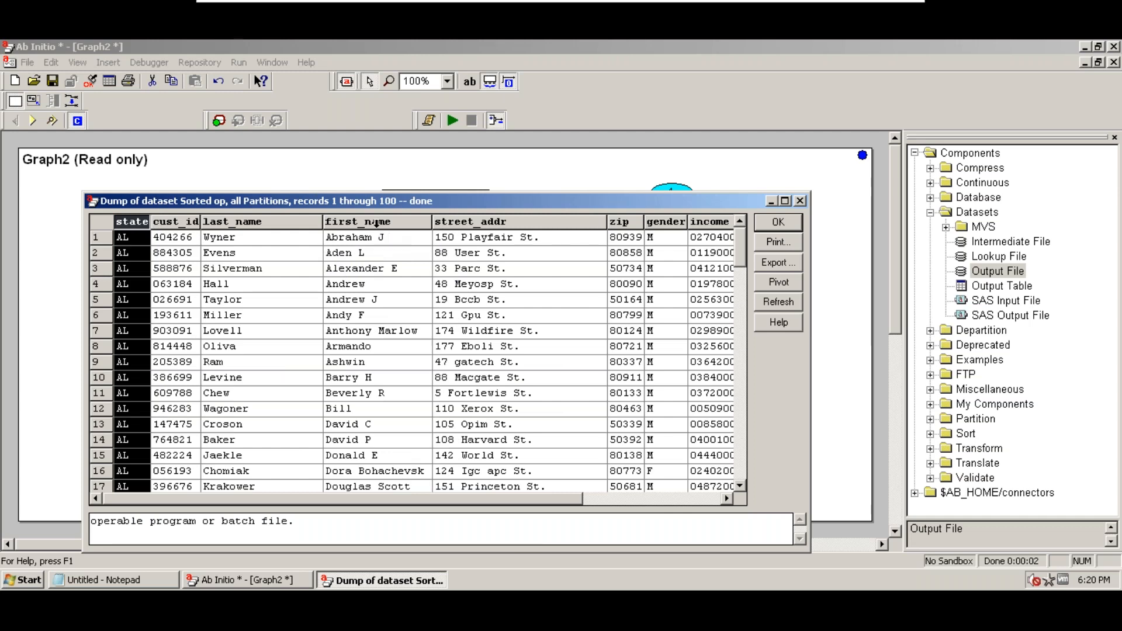
{"action": "left_click_drag", "start_coordinate": [387, 223], "coordinate": [178, 224]}
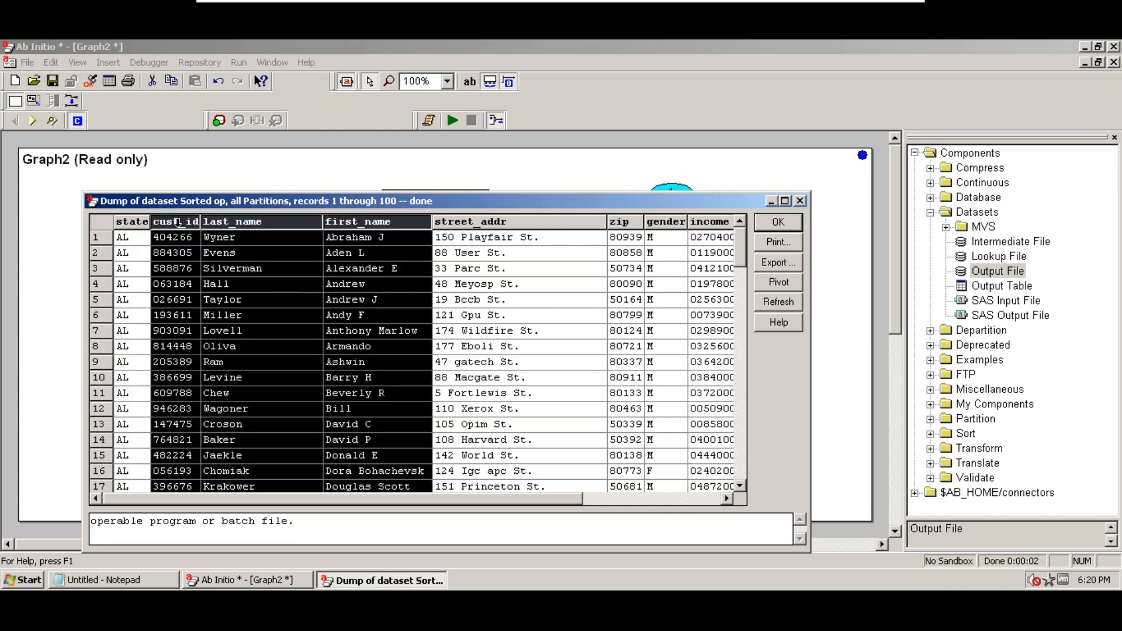
{"action": "left_click", "coordinate": [369, 246]}
{"action": "left_click", "coordinate": [380, 223]}
{"action": "mouse_move", "coordinate": [380, 222]}
{"action": "left_mouse_down"}
{"action": "mouse_move", "coordinate": [407, 232]}
{"action": "mouse_move", "coordinate": [275, 298]}
{"action": "mouse_move", "coordinate": [193, 246]}
{"action": "mouse_move", "coordinate": [187, 228]}
{"action": "left_mouse_up"}
{"action": "left_click", "coordinate": [412, 224]}
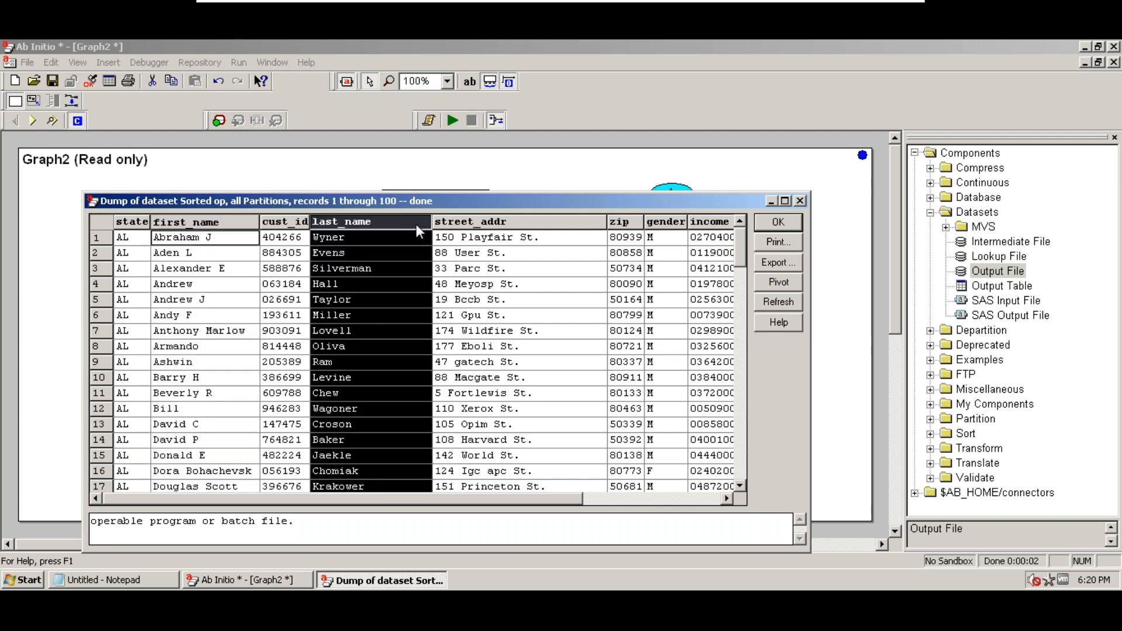
{"action": "left_click_drag", "start_coordinate": [422, 220], "coordinate": [281, 223]}
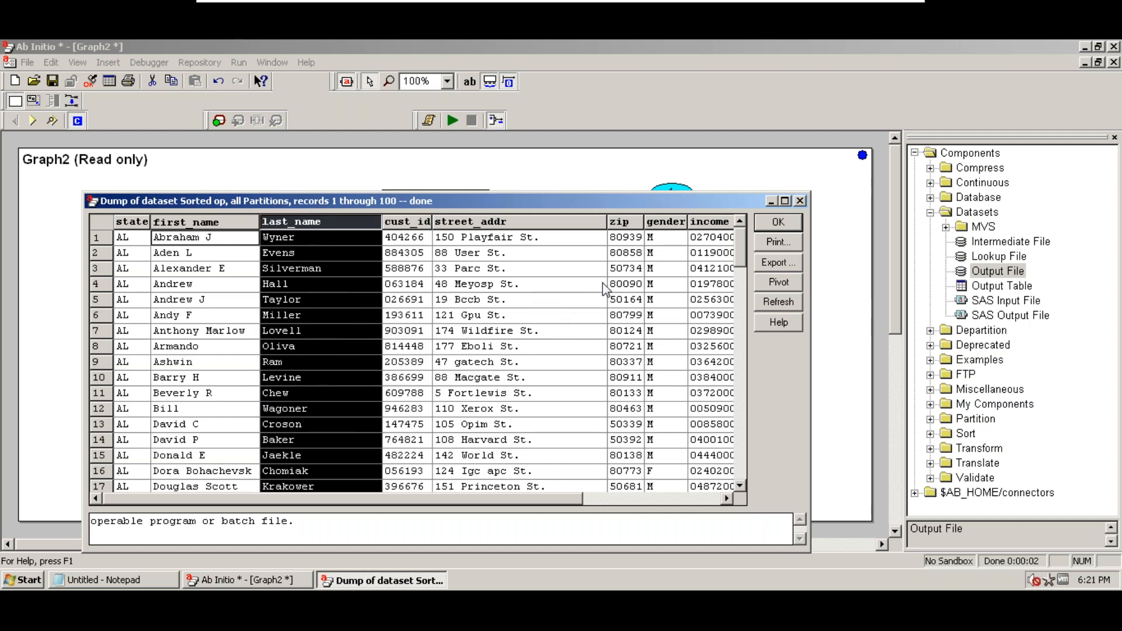
Narrow the Sorted op data window to its first three columns and view all West Coast records in Grid Mode
{"action": "left_click_drag", "start_coordinate": [810, 267], "coordinate": [459, 267]}
{"action": "left_click", "coordinate": [767, 361]}
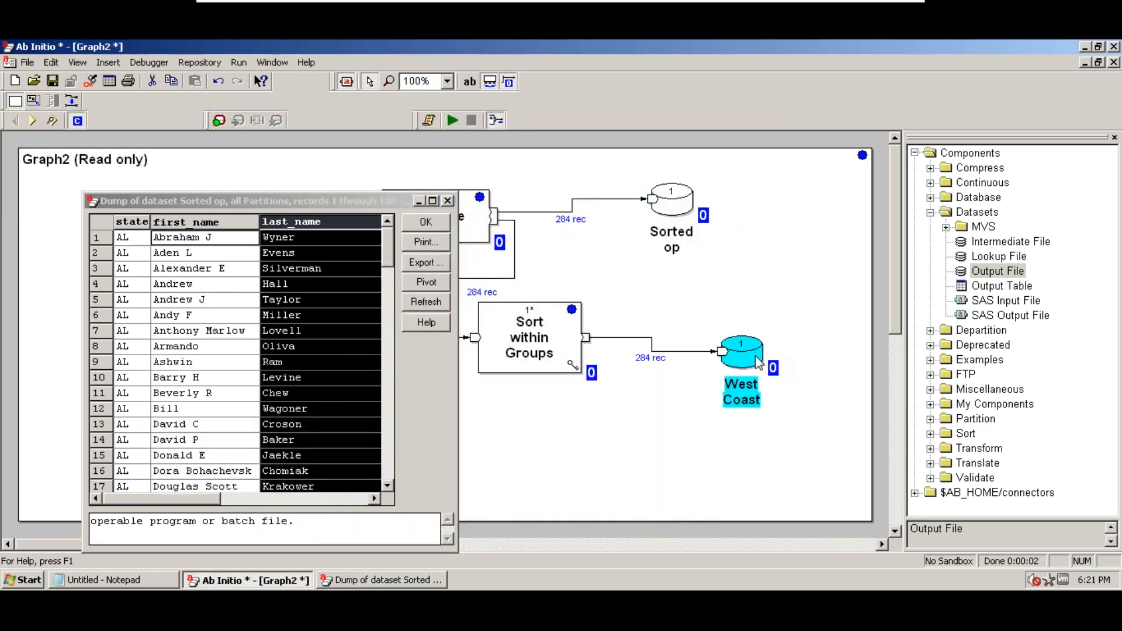
{"action": "right_click", "coordinate": [757, 355]}
{"action": "left_click", "coordinate": [810, 273]}
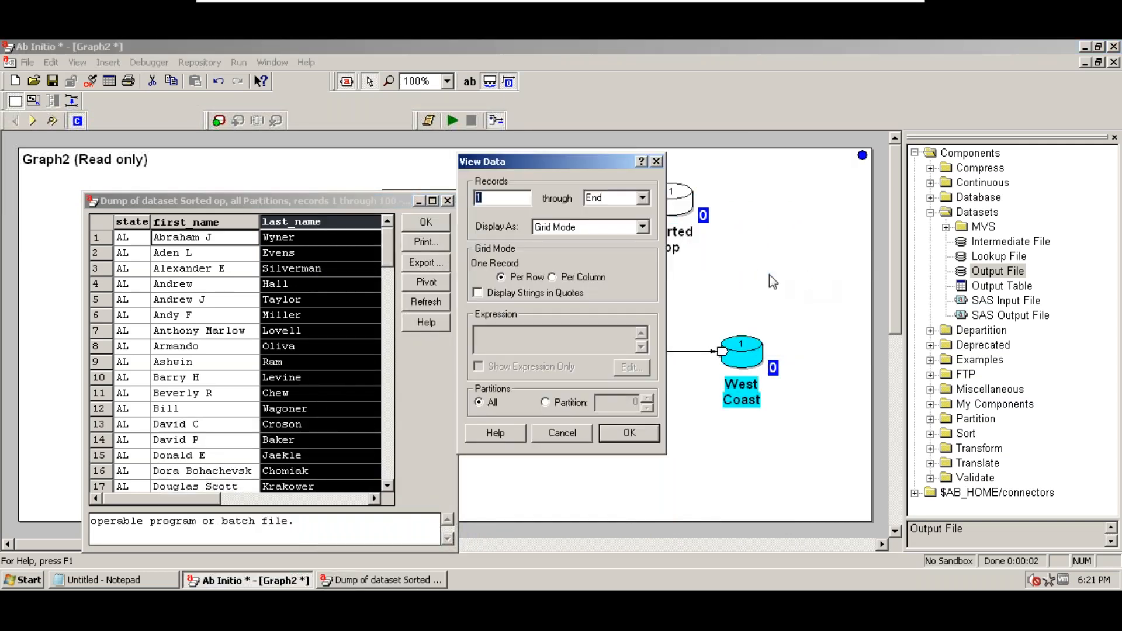
{"action": "left_click", "coordinate": [628, 430]}
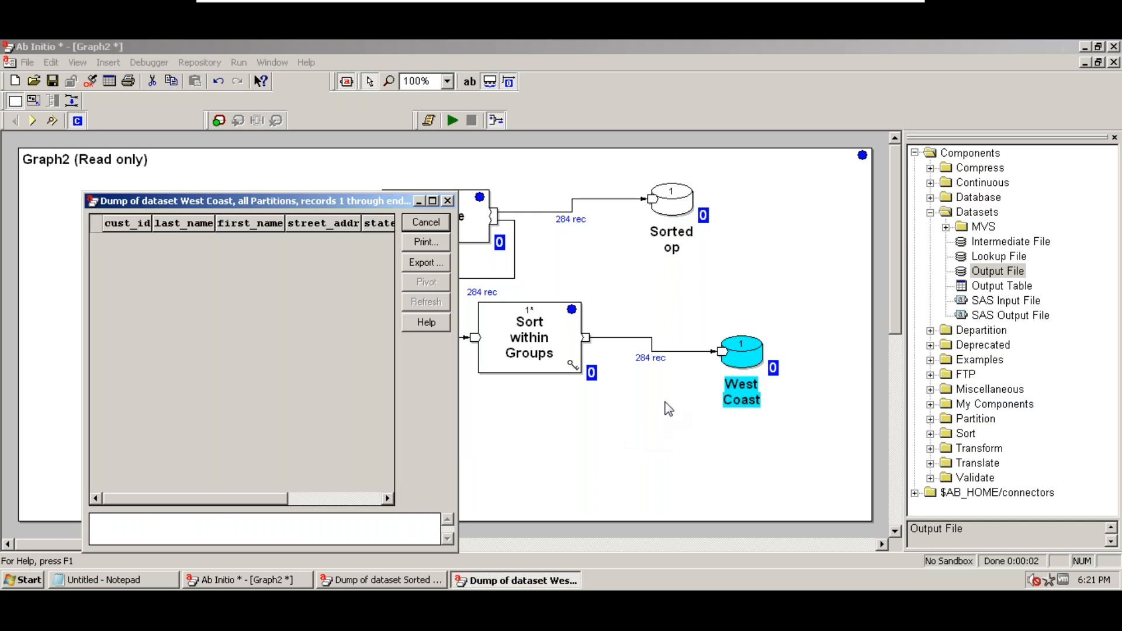
Place the West Coast data window beside the Sorted op one and move its first_name column ahead of last_name
{"action": "left_click_drag", "start_coordinate": [314, 205], "coordinate": [711, 202]}
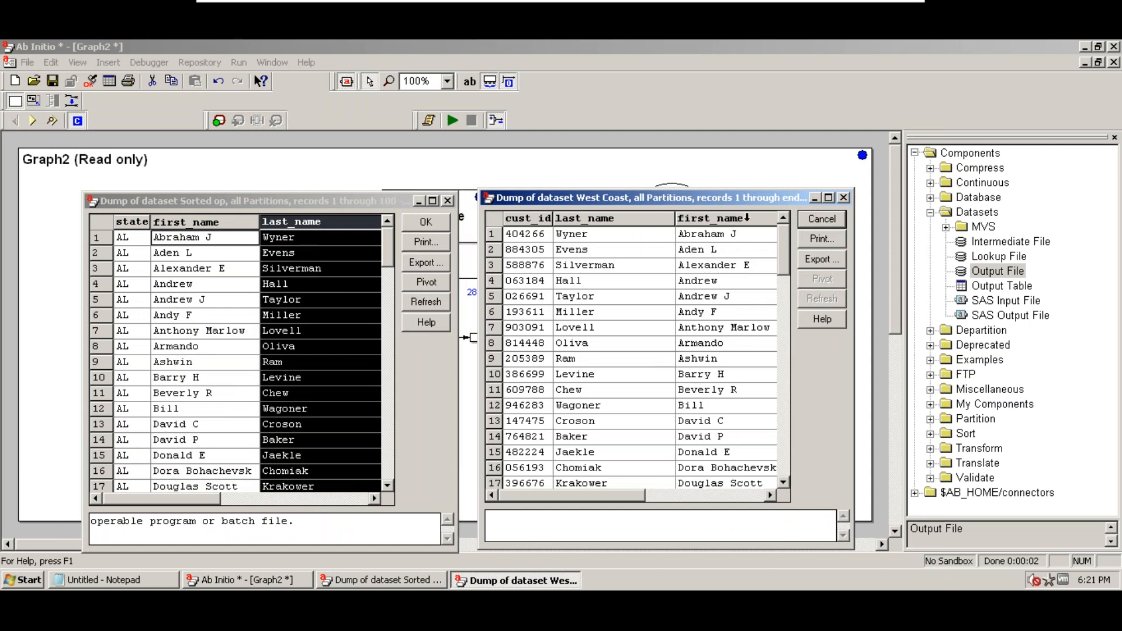
{"action": "left_click", "coordinate": [752, 218]}
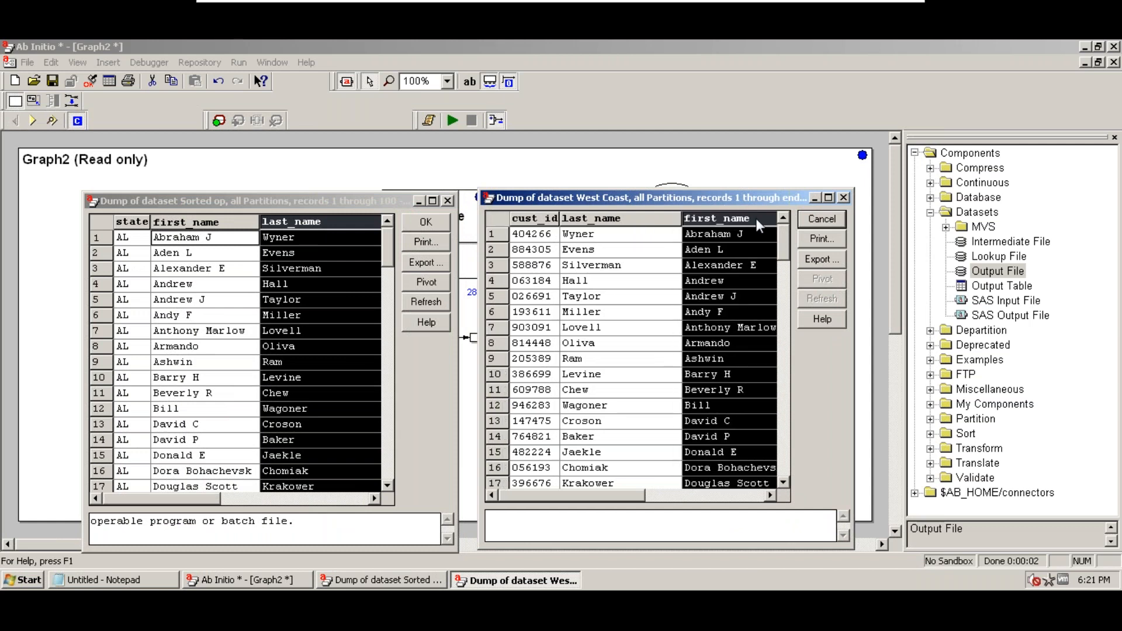
{"action": "left_click_drag", "start_coordinate": [602, 228], "coordinate": [602, 222]}
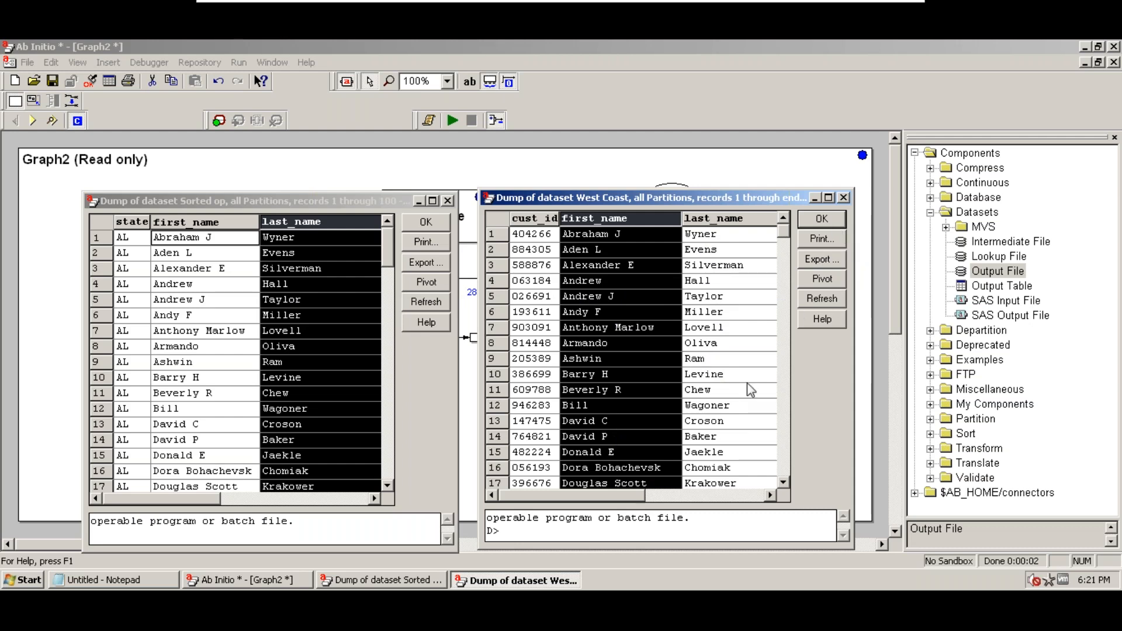
Sort the West Coast data view by zip in descending order, then close both data windows
{"action": "left_click_drag", "start_coordinate": [628, 500], "coordinate": [552, 500]}
{"action": "left_click_drag", "start_coordinate": [623, 501], "coordinate": [720, 501]}
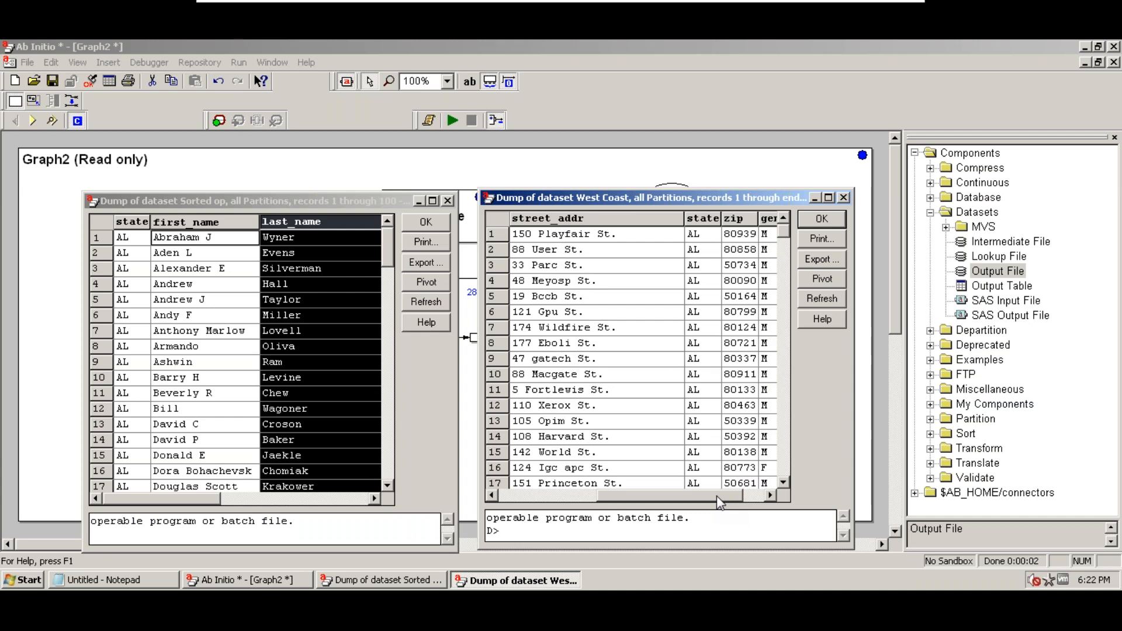
{"action": "left_click", "coordinate": [741, 218]}
{"action": "left_click", "coordinate": [741, 218]}
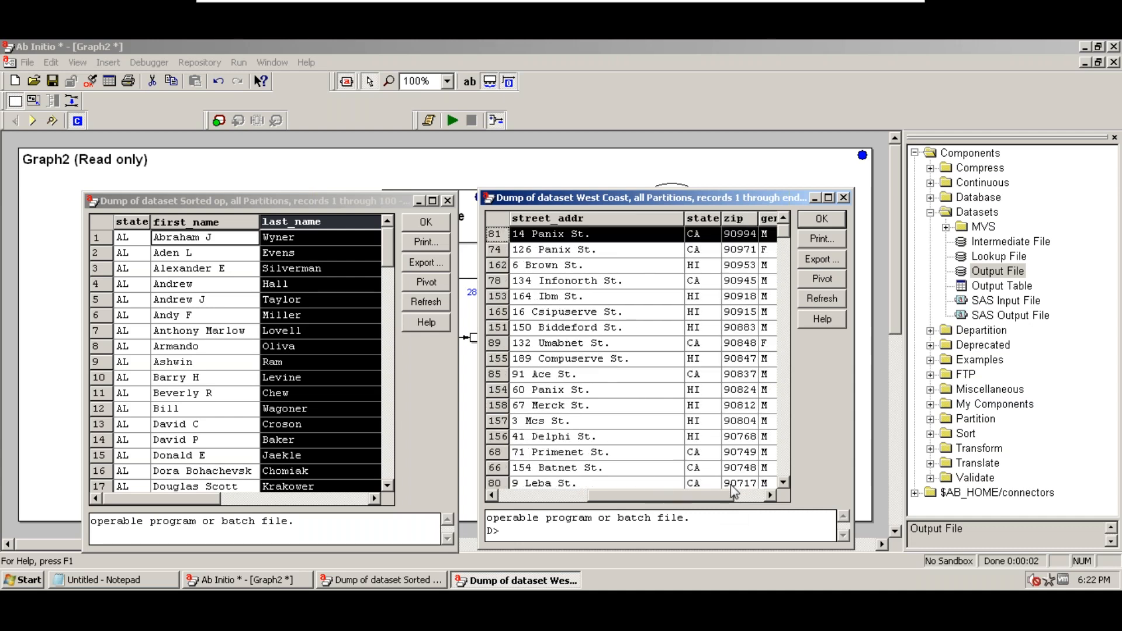
{"action": "left_click_drag", "start_coordinate": [733, 494], "coordinate": [646, 494]}
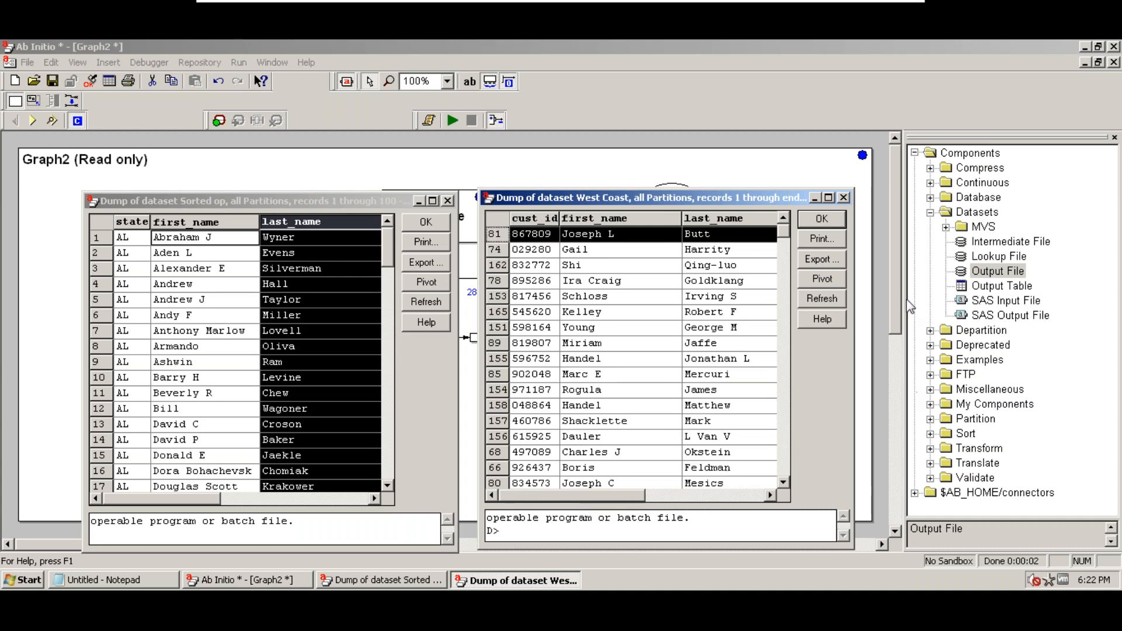
{"action": "left_click", "coordinate": [832, 218]}
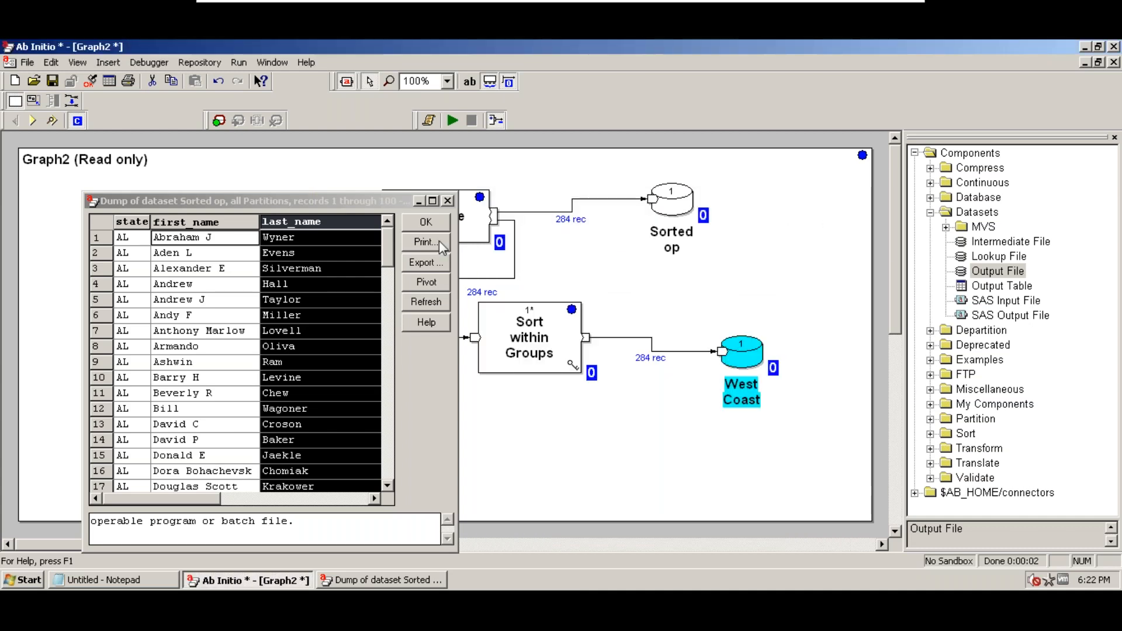
{"action": "left_click", "coordinate": [430, 223]}
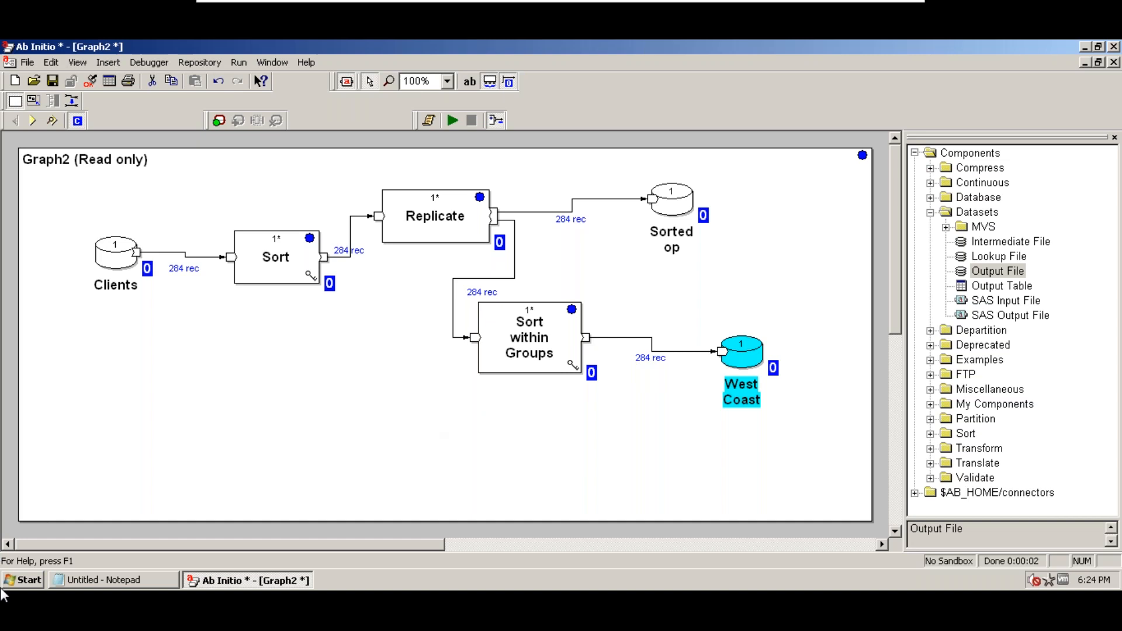
Switch to the Notepad notes and reduce the SWG Minor Key to {f3}
{"action": "left_click", "coordinate": [60, 582]}
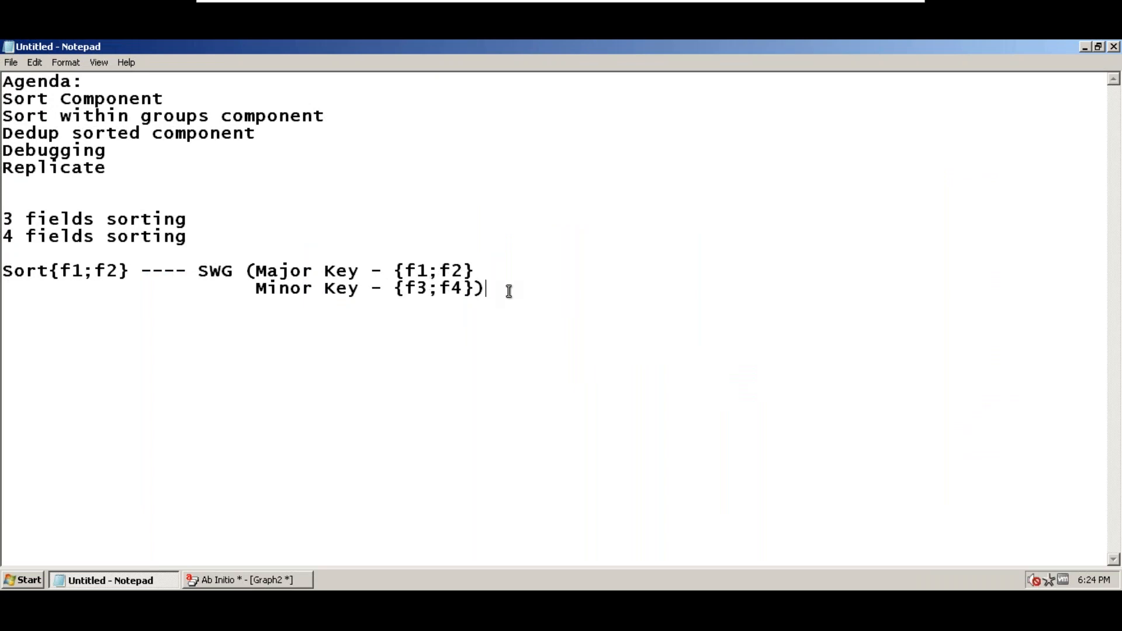
{"action": "left_click", "coordinate": [466, 285]}
{"action": "key", "text": "BackSpace"}
{"action": "key", "text": "BackSpace"}
{"action": "key", "text": "BackSpace"}
Add the line "Prepare the data as below:" beneath the Minor Key note, separated by blank lines
{"action": "left_click", "coordinate": [467, 285]}
{"action": "key", "text": "Return"}
{"action": "key", "text": "Return"}
{"action": "key", "text": "Return"}
{"action": "key", "text": "Return"}
{"action": "type", "text": "Prepare the data as below:"}
{"action": "key", "text": "Return"}
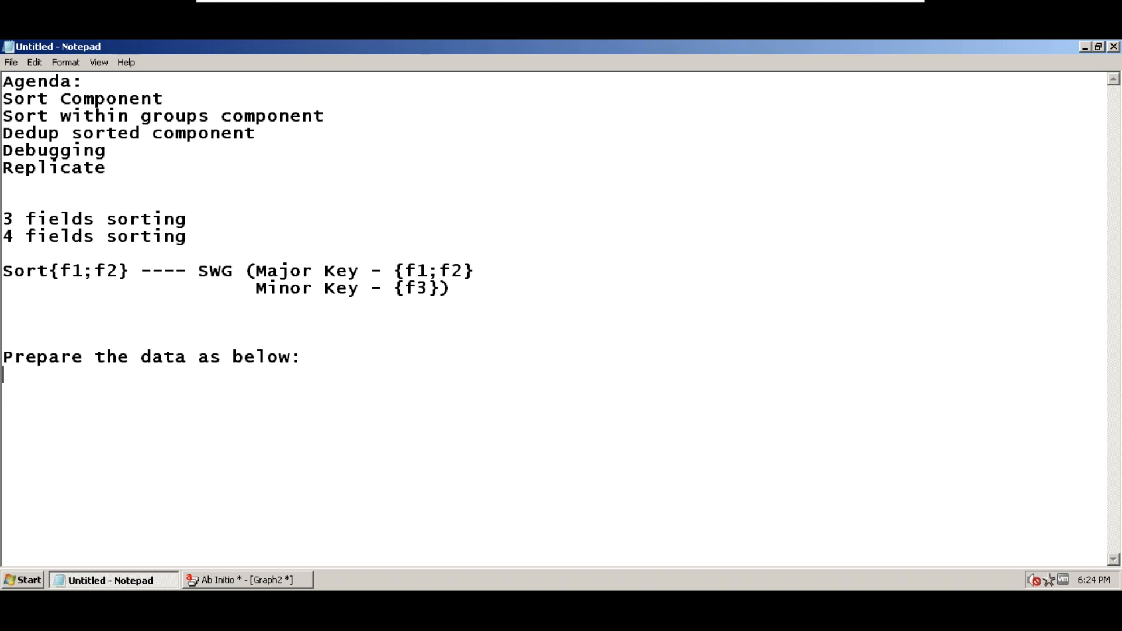
Enter the field header line "Product_type,category,sub_category,price" under the data preparation heading
{"action": "type", "text": "Product_type"}
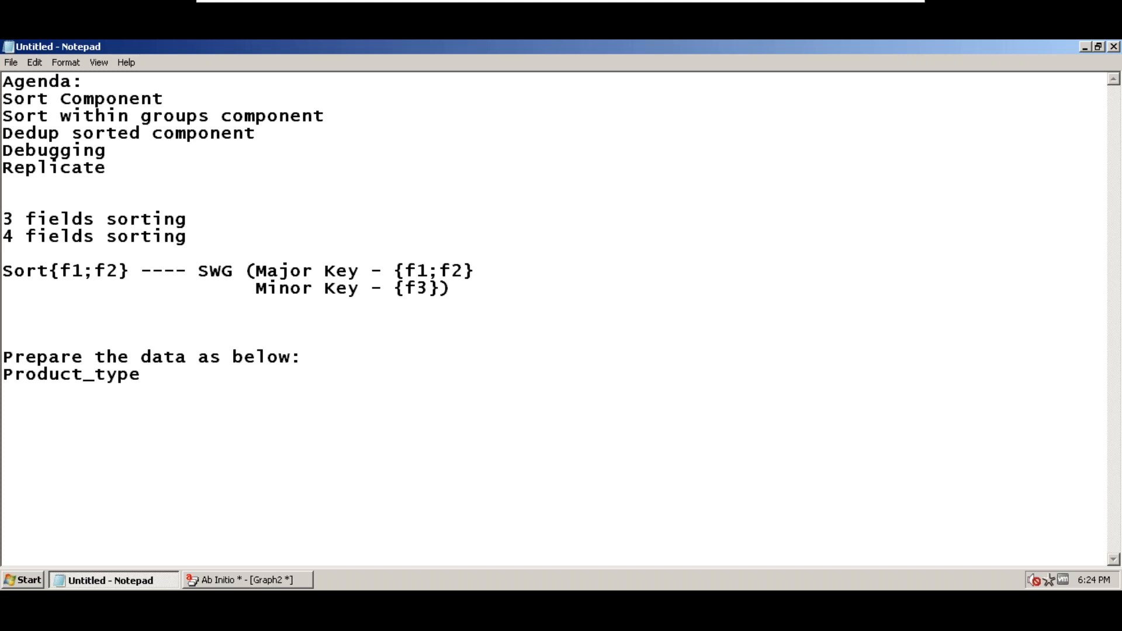
{"action": "type", "text": ";"}
{"action": "key", "text": "BackSpace"}
{"action": "type", "text": ", catege"}
{"action": "key", "text": "BackSpace"}
{"action": "type", "text": "ory"}
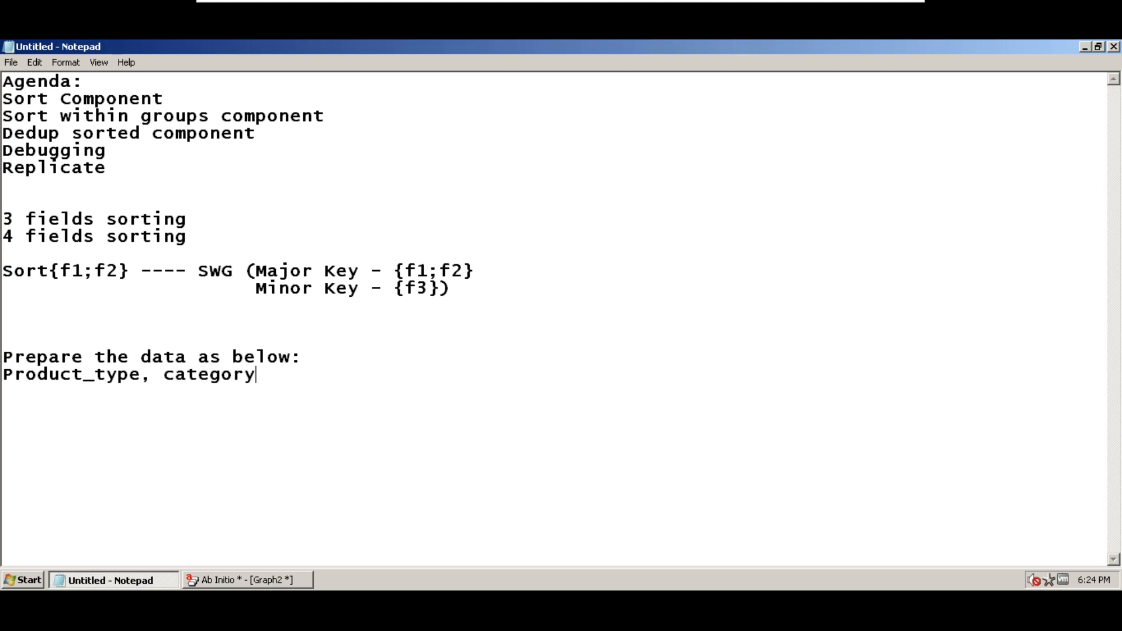
{"action": "key", "text": "Left"}
{"action": "key", "text": "Left"}
{"action": "key", "text": "Left"}
{"action": "key", "text": "Left"}
{"action": "key", "text": "Left"}
{"action": "key", "text": "Left"}
{"action": "key", "text": "Left"}
{"action": "key", "text": "Left"}
{"action": "key", "text": "Left"}
{"action": "key", "text": "BackSpace"}
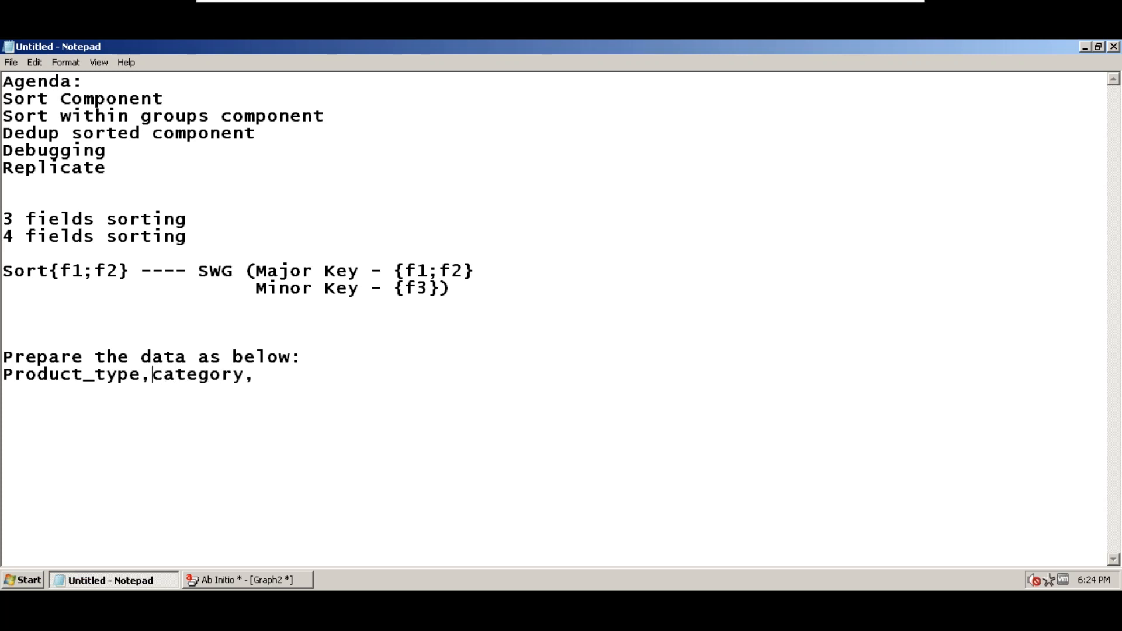
{"action": "key", "text": "End"}
{"action": "type", "text": "sub_category,price"}
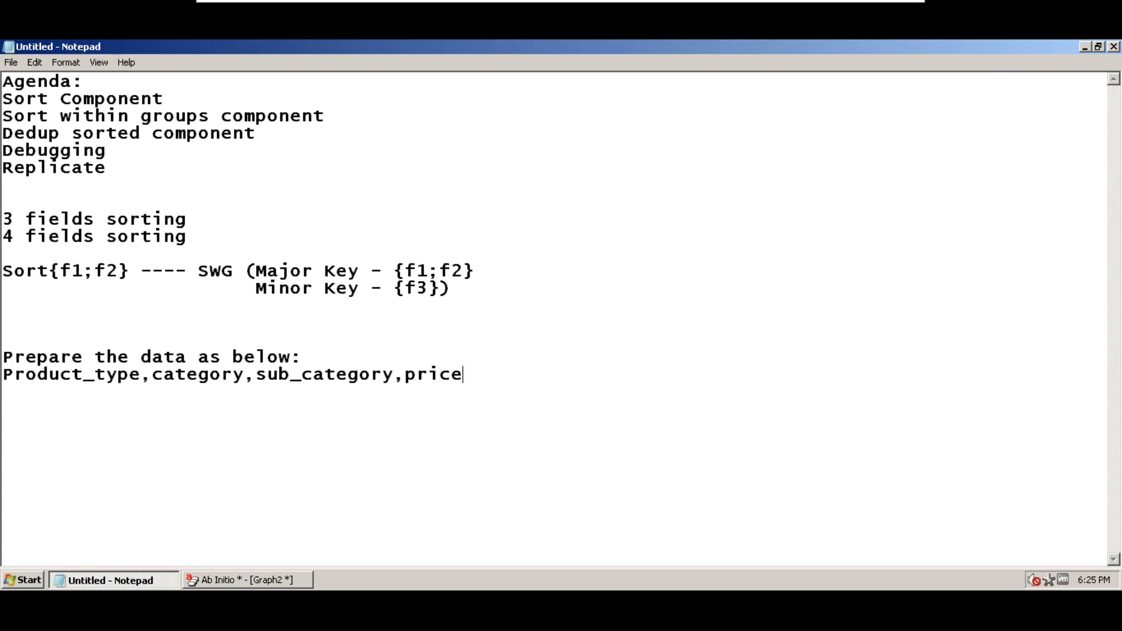
Start eight sample rows under the header with product types A on four lines and B on four lines
{"action": "key", "text": "Return"}
{"action": "type", "text": "A"}
{"action": "key", "text": "Return"}
{"action": "type", "text": "A"}
{"action": "key", "text": "Return"}
{"action": "type", "text": "A"}
{"action": "key", "text": "Return"}
{"action": "type", "text": "A"}
{"action": "key", "text": "Return"}
{"action": "type", "text": "B"}
{"action": "key", "text": "Return"}
{"action": "key", "text": "Return"}
{"action": "type", "text": "B"}
{"action": "key", "text": "Return"}
{"action": "type", "text": "B"}
{"action": "key", "text": "Return"}
{"action": "type", "text": "B"}
Append comma-separated category values to the sample rows: x for the four A rows and first B row, y for the next two B rows
{"action": "left_click", "coordinate": [35, 390]}
{"action": "type", "text": ","}
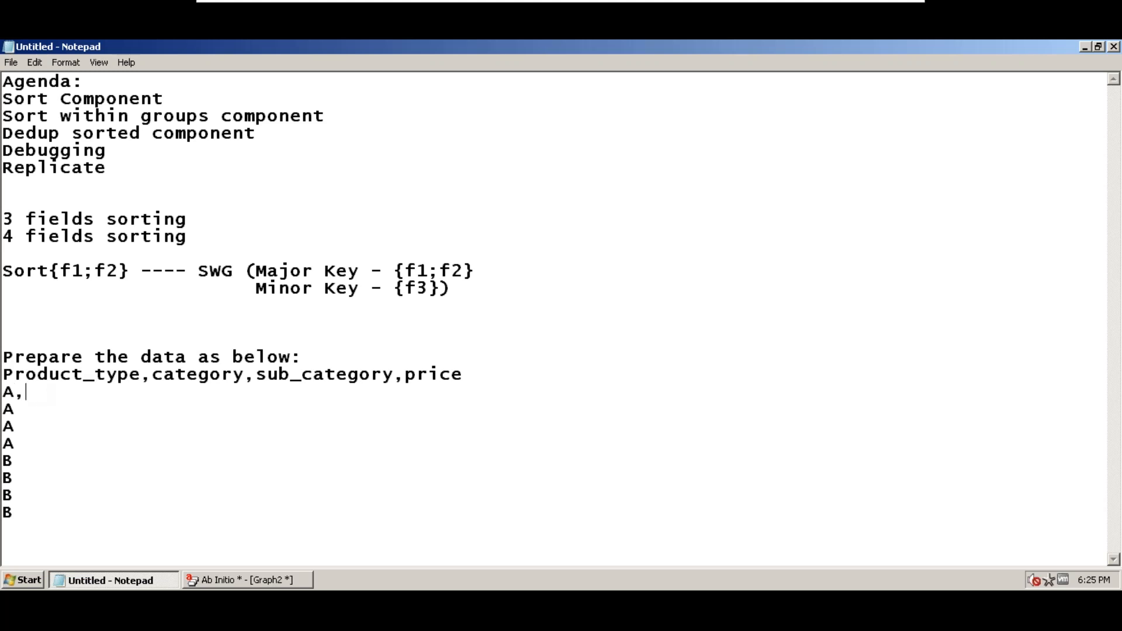
{"action": "type", "text": "x"}
{"action": "key", "text": "Return"}
{"action": "key", "text": "BackSpace"}
{"action": "key", "text": "Down"}
{"action": "type", "text": ",X"}
{"action": "key", "text": "BackSpace"}
{"action": "type", "text": "x"}
{"action": "key", "text": "Down"}
{"action": "type", "text": ",x"}
{"action": "key", "text": "Down"}
{"action": "type", "text": ",x"}
{"action": "key", "text": "Down"}
{"action": "type", "text": "x"}
{"action": "type", "text": ",y"}
{"action": "type", "text": "y"}
Append sub_category values P, P, L, L, K, M, M to the seven sample rows and remove the leftover last B
{"action": "left_click", "coordinate": [57, 393]}
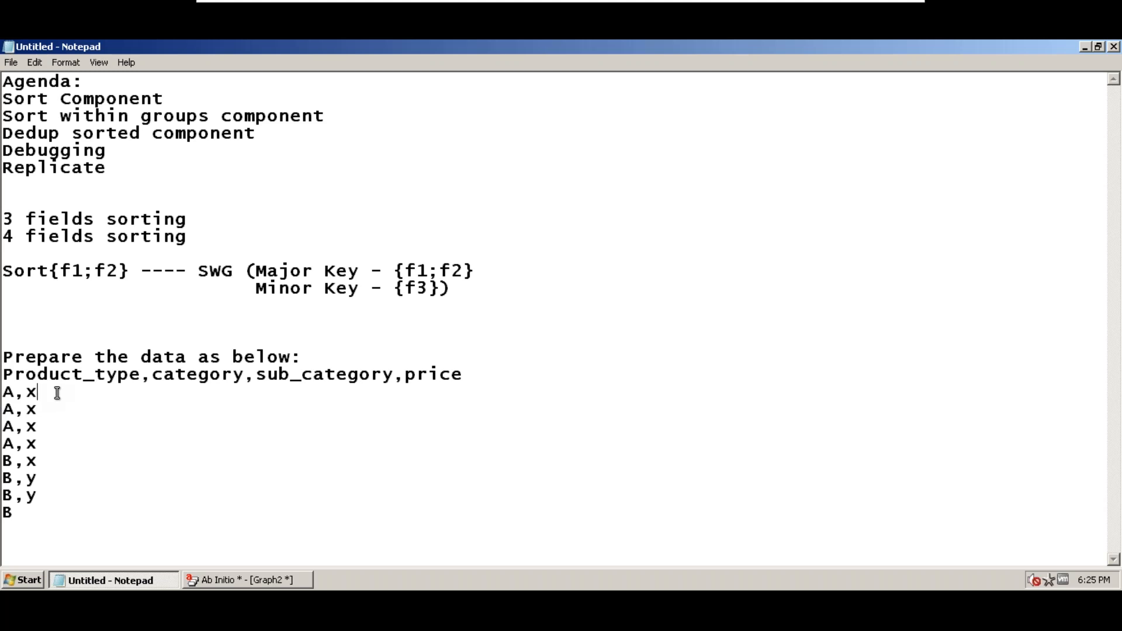
{"action": "type", "text": ",P"}
{"action": "key", "text": "Down"}
{"action": "type", "text": ",P"}
{"action": "key", "text": "Down"}
{"action": "type", "text": ",L"}
{"action": "key", "text": "Down"}
{"action": "type", "text": ",L"}
{"action": "key", "text": "Down"}
{"action": "type", "text": "m"}
{"action": "key", "text": "BackSpace"}
{"action": "type", "text": ","}
{"action": "type", "text": "K B"}
{"action": "type", "text": ",y,M"}
{"action": "key", "text": "Down"}
{"action": "type", "text": ",M"}
{"action": "key", "text": "BackSpace"}
Copy the seven sample data rows into a new Notepad document
{"action": "left_click_drag", "start_coordinate": [64, 496], "coordinate": [2, 390]}
{"action": "key", "text": "ctrl+c"}
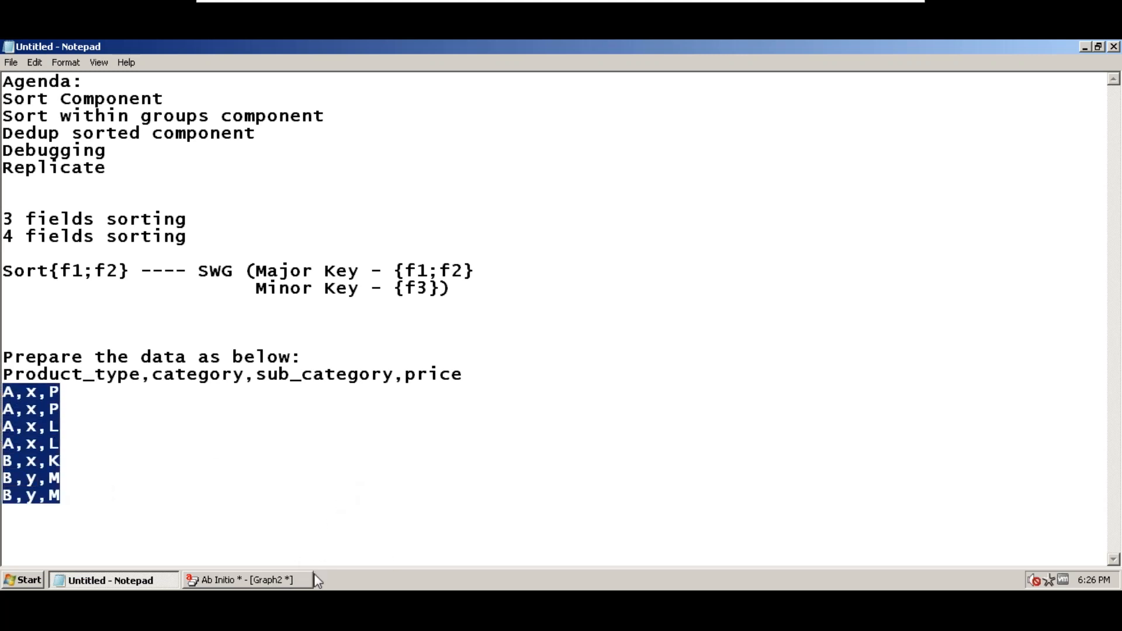
{"action": "left_click", "coordinate": [36, 585]}
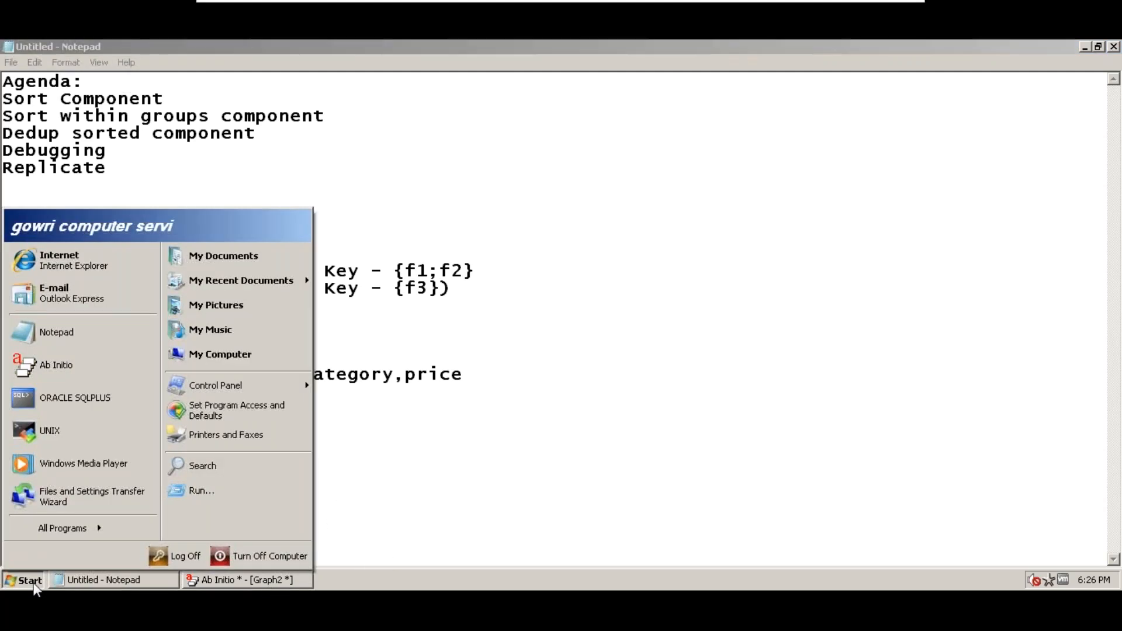
{"action": "left_click", "coordinate": [82, 333]}
{"action": "key", "text": "ctrl+v"}
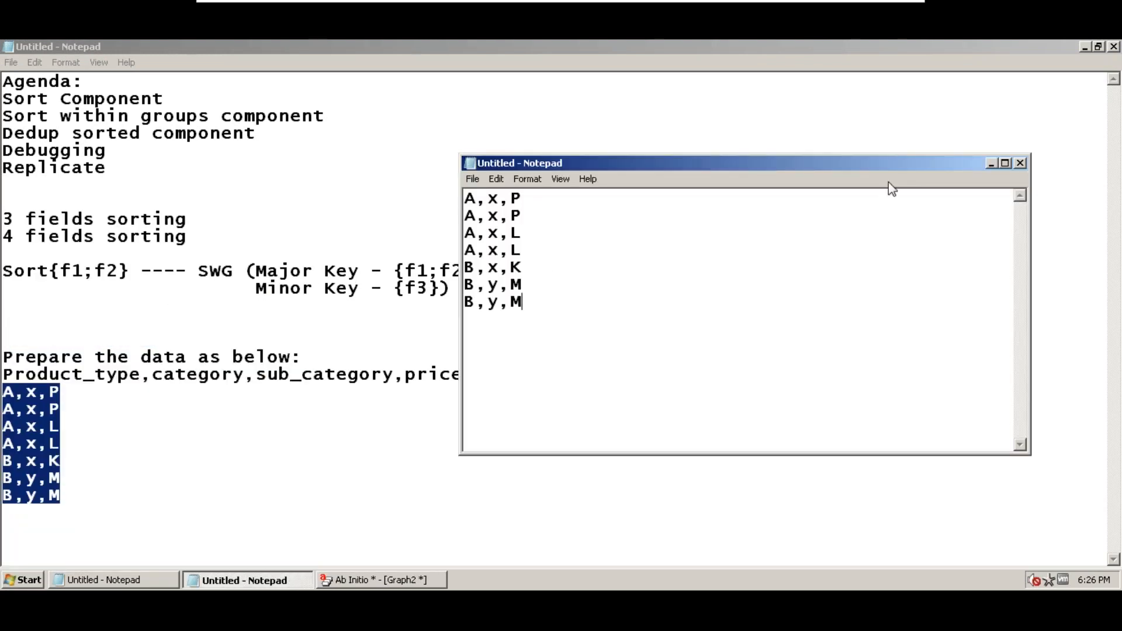
Save the new document as swg_ip in the AbInitio temp folder and close it
{"action": "left_click", "coordinate": [473, 179]}
{"action": "left_click", "coordinate": [488, 224]}
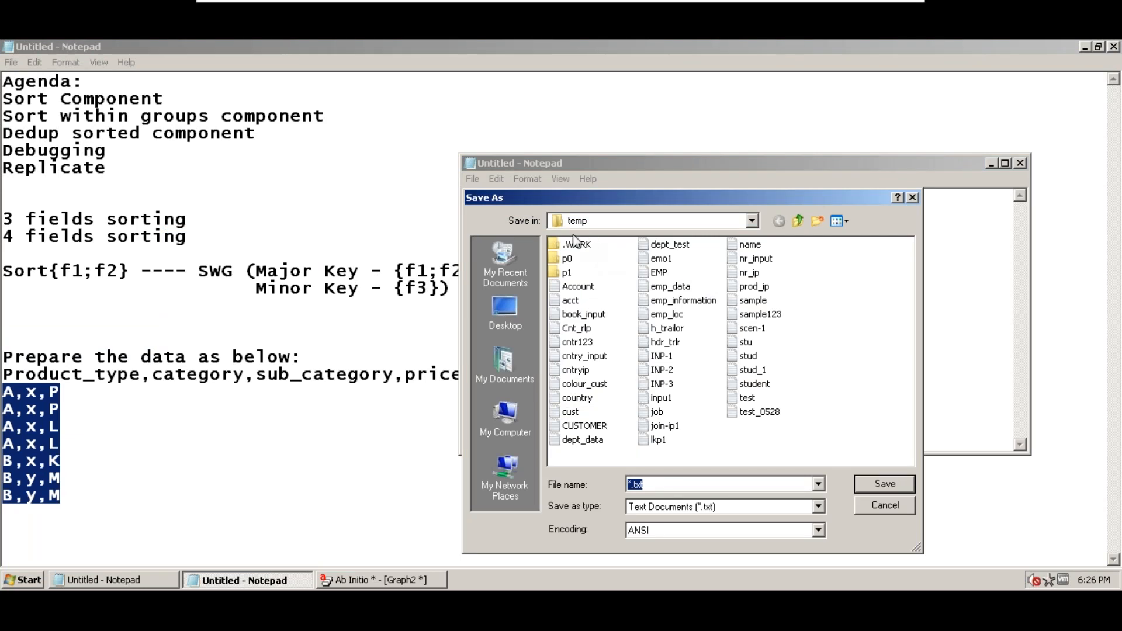
{"action": "left_click", "coordinate": [759, 219]}
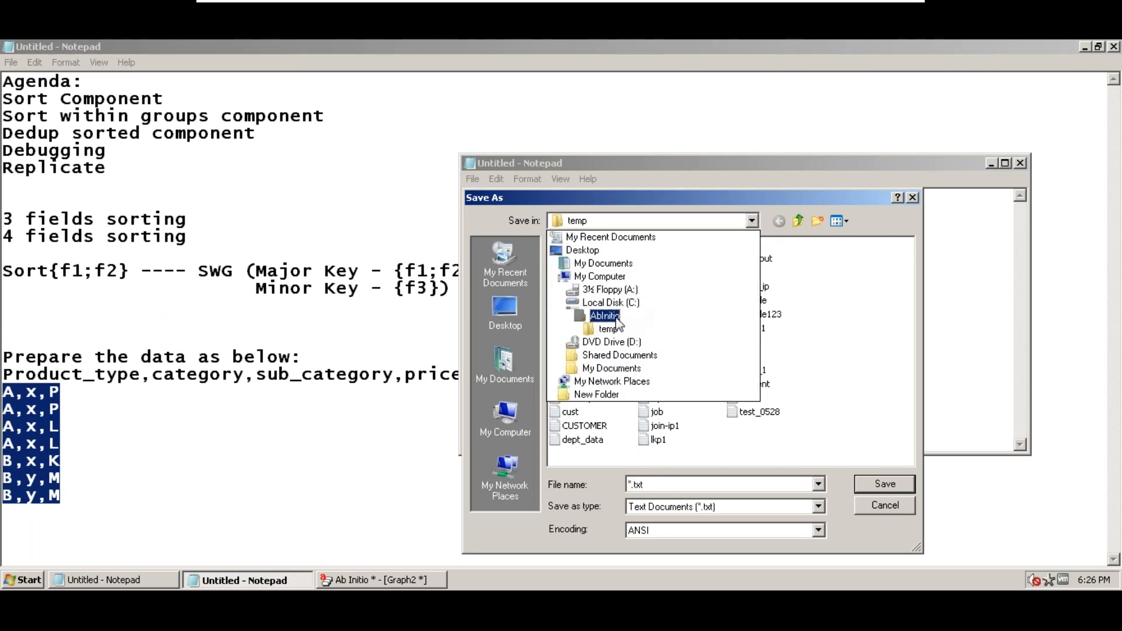
{"action": "left_click", "coordinate": [607, 328]}
{"action": "left_click", "coordinate": [658, 485]}
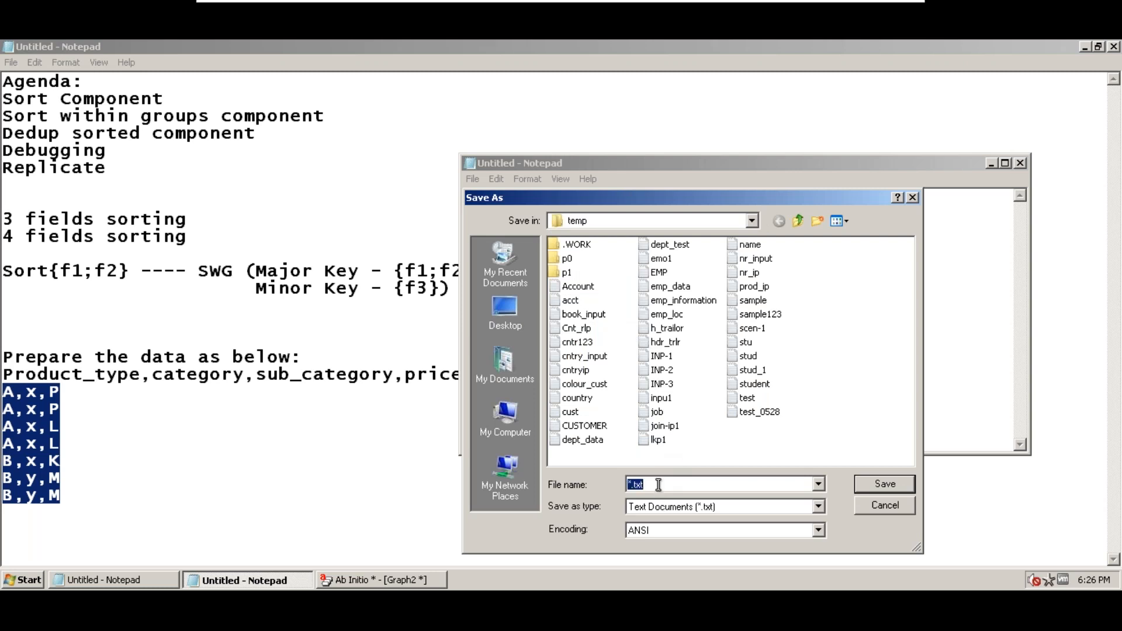
{"action": "type", "text": "swg"}
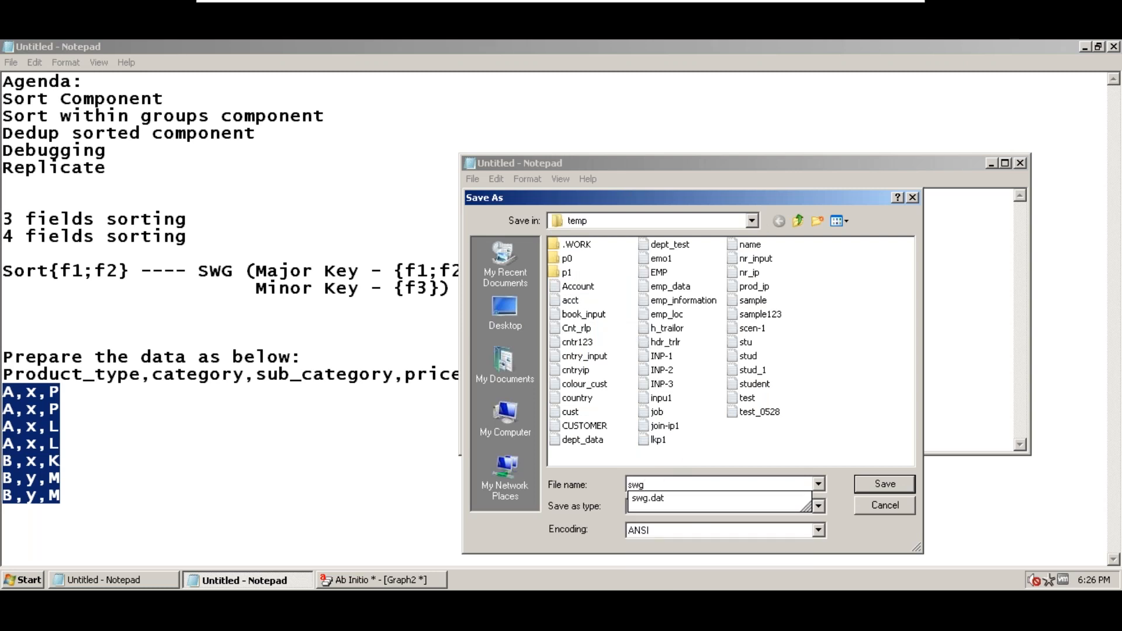
{"action": "type", "text": "_ip"}
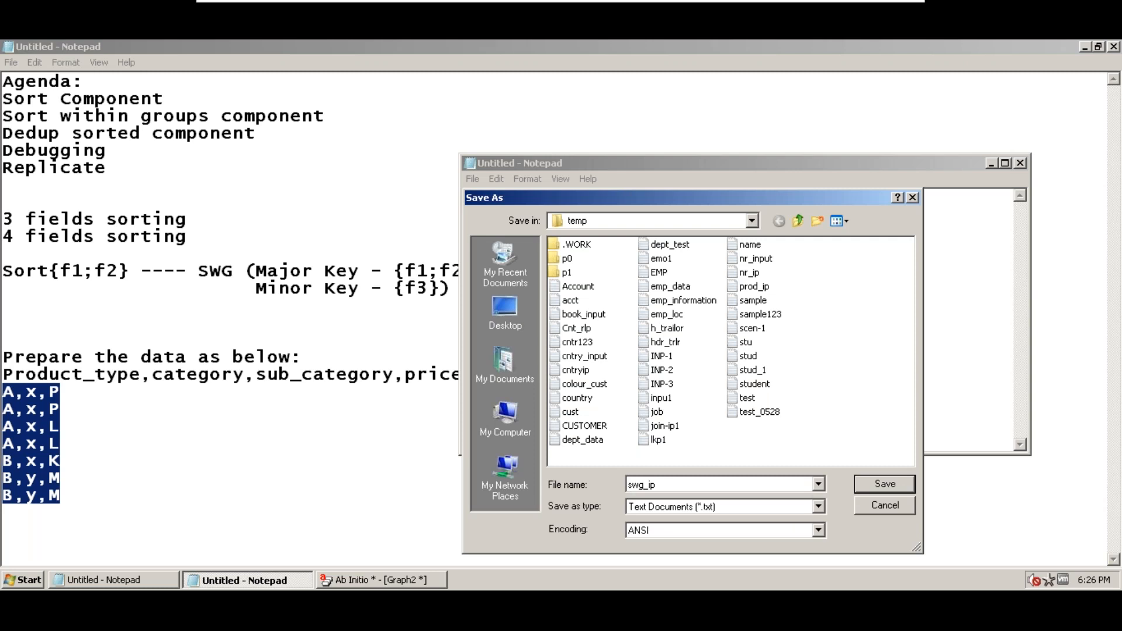
{"action": "key", "text": "Return"}
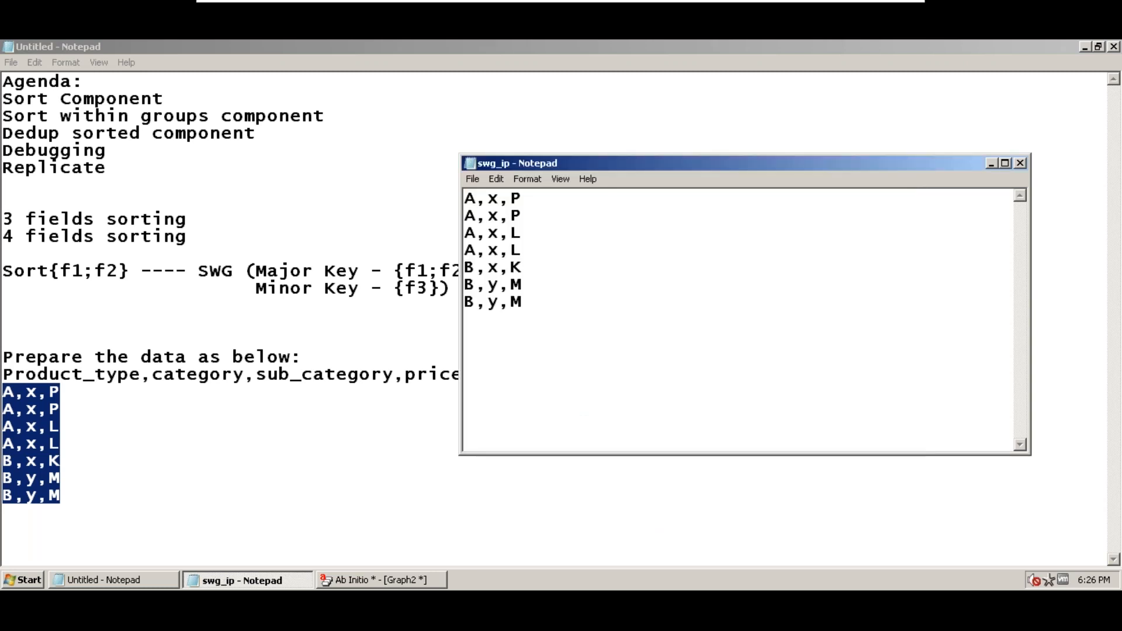
{"action": "left_click", "coordinate": [1020, 163]}
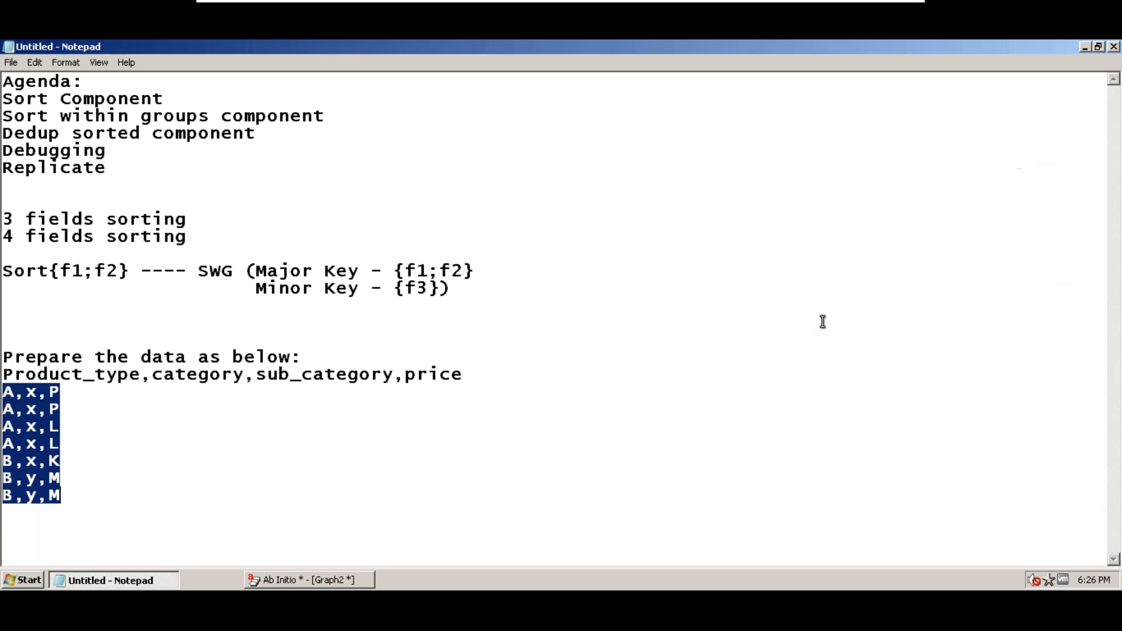
Switch to Ab Initio, make Graph2 editable and add an Input File component below Clients
{"action": "left_click", "coordinate": [218, 581]}
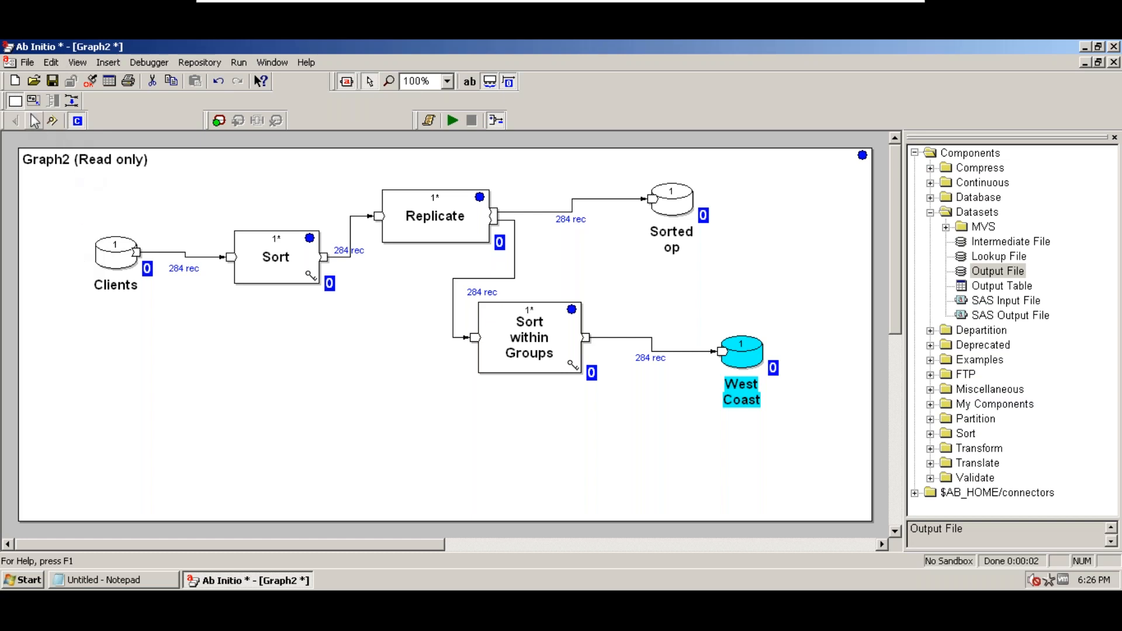
{"action": "left_click", "coordinate": [108, 62]}
{"action": "left_click", "coordinate": [121, 116]}
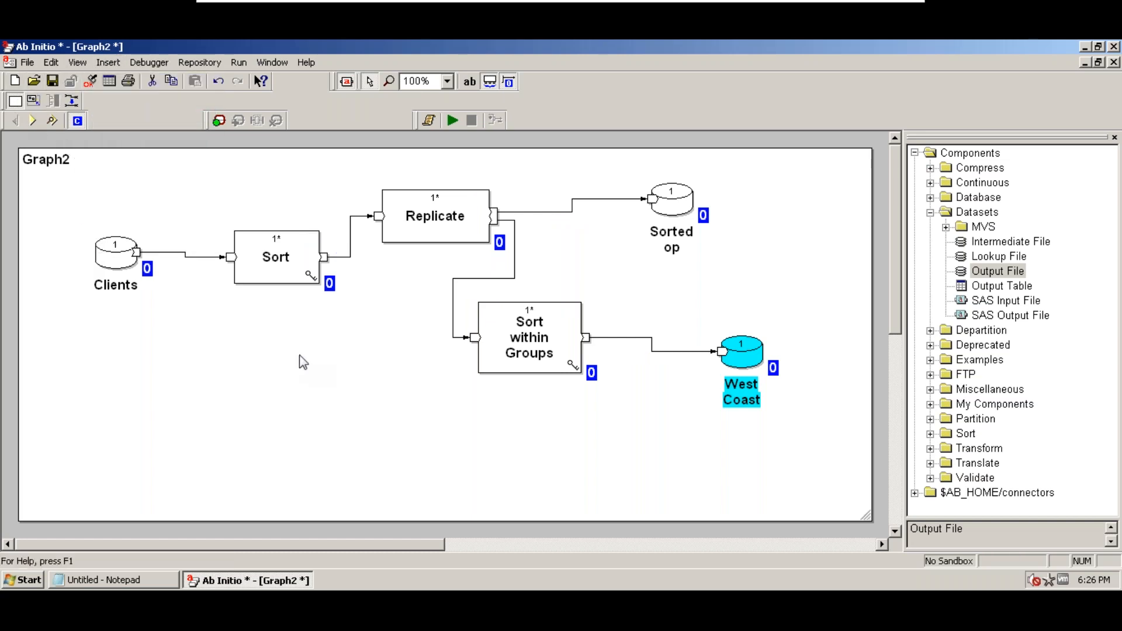
{"action": "left_click", "coordinate": [405, 359]}
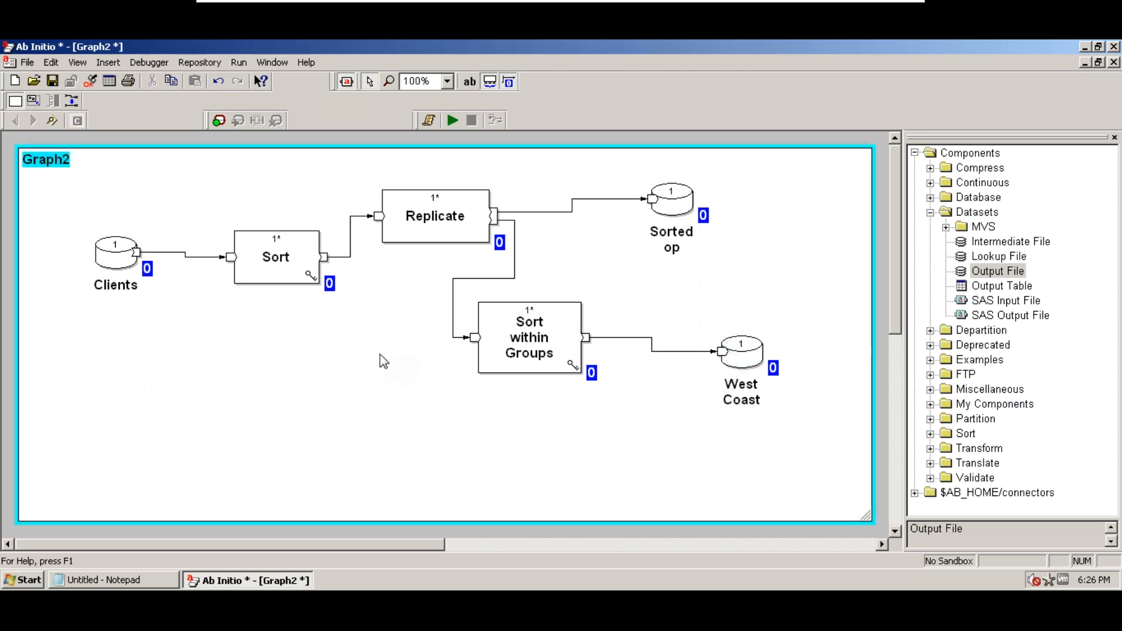
{"action": "left_click", "coordinate": [108, 63]}
{"action": "left_click", "coordinate": [121, 115]}
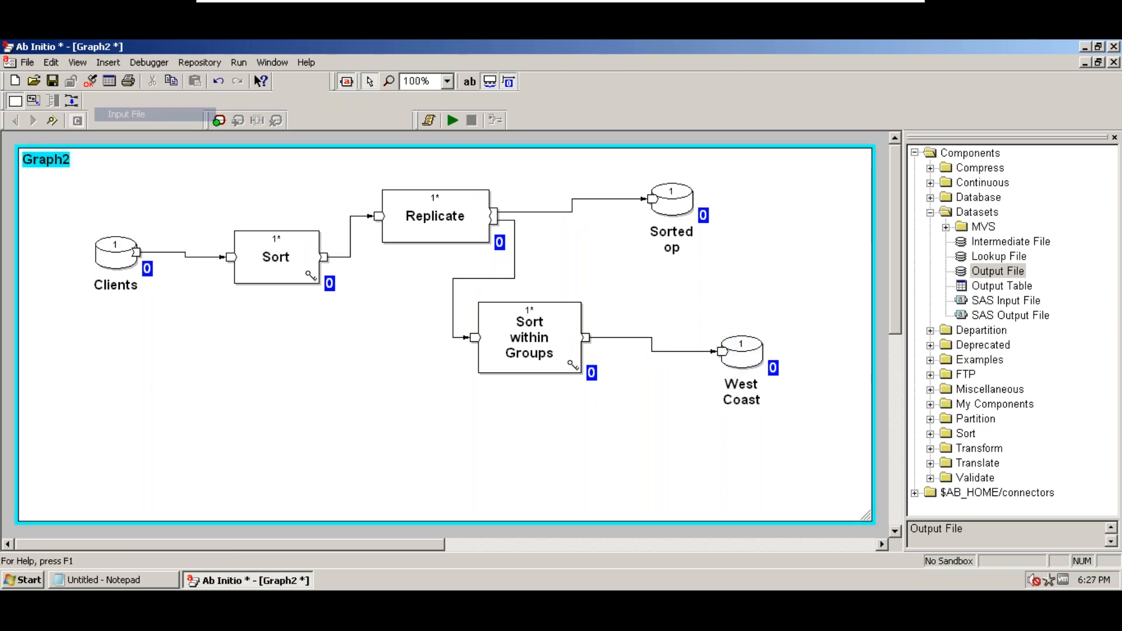
{"action": "left_click", "coordinate": [946, 227]}
{"action": "left_click_drag", "start_coordinate": [1008, 241], "coordinate": [112, 360]}
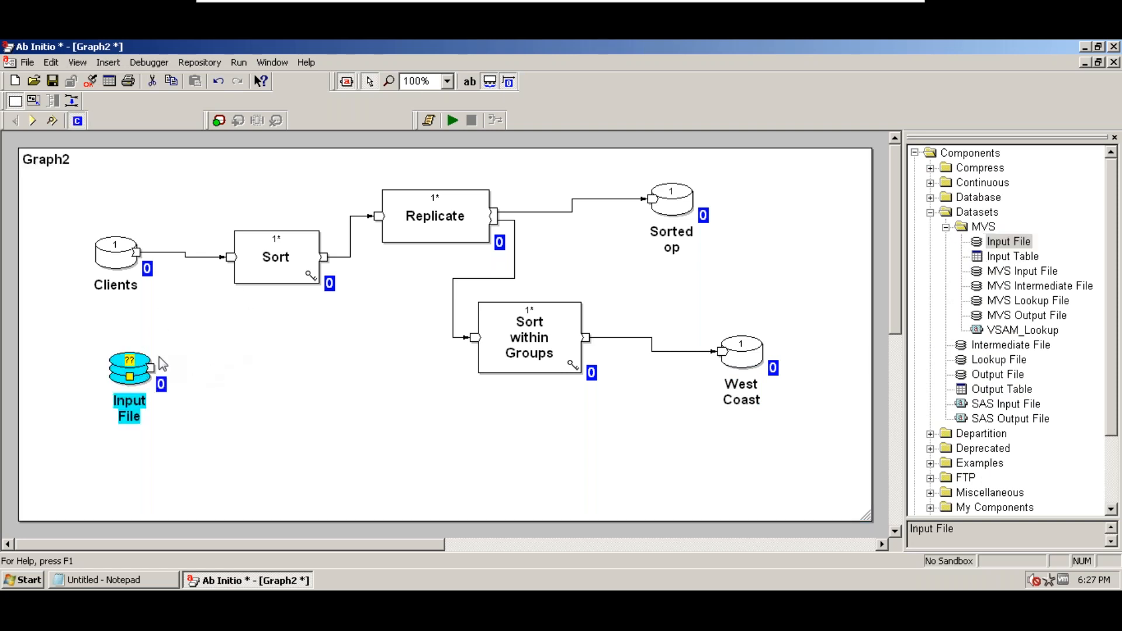
Set the Input File component's data location to swg_ip.txt in the temp folder
{"action": "double_click", "coordinate": [127, 372]}
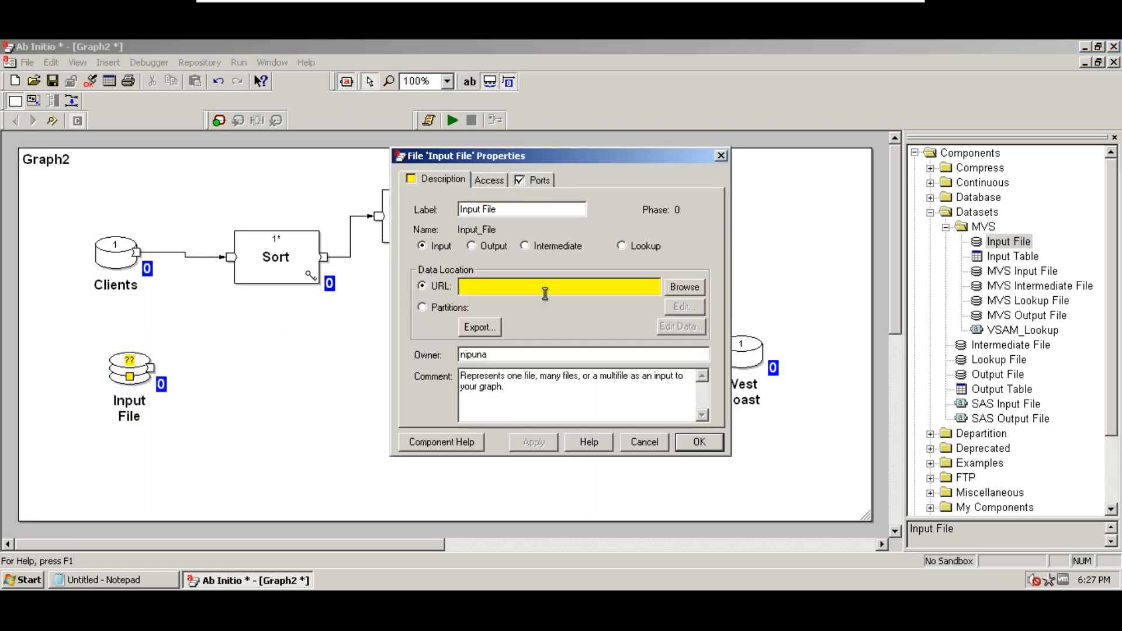
{"action": "left_click", "coordinate": [684, 286]}
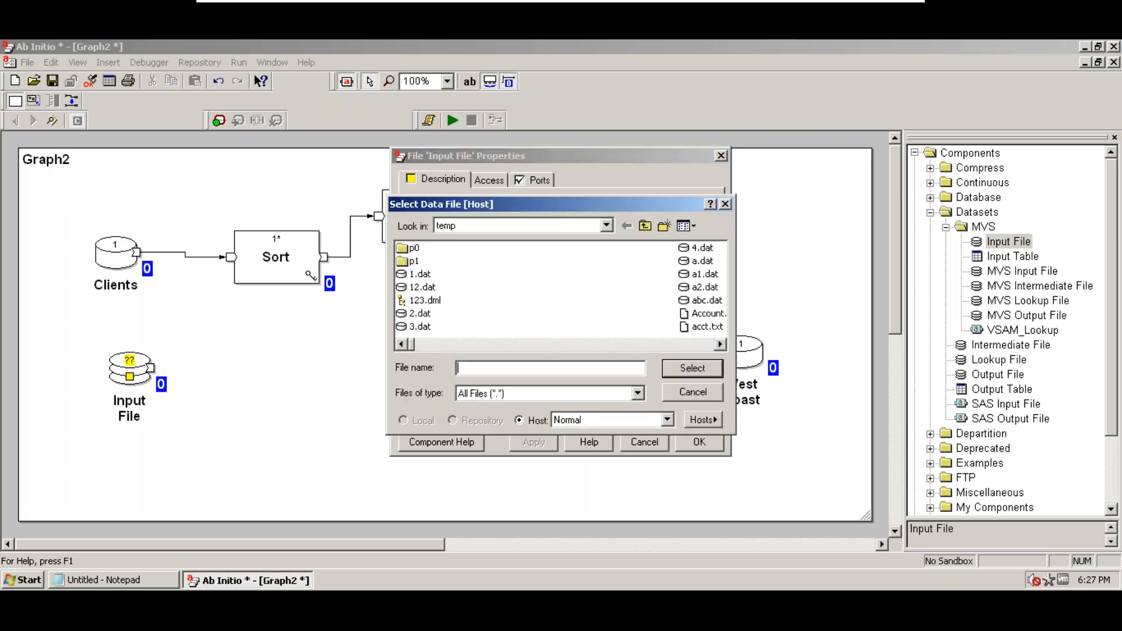
{"action": "left_click", "coordinate": [434, 288]}
{"action": "scroll", "coordinate": [437, 292], "scroll_direction": "down", "scroll_amount": 5}
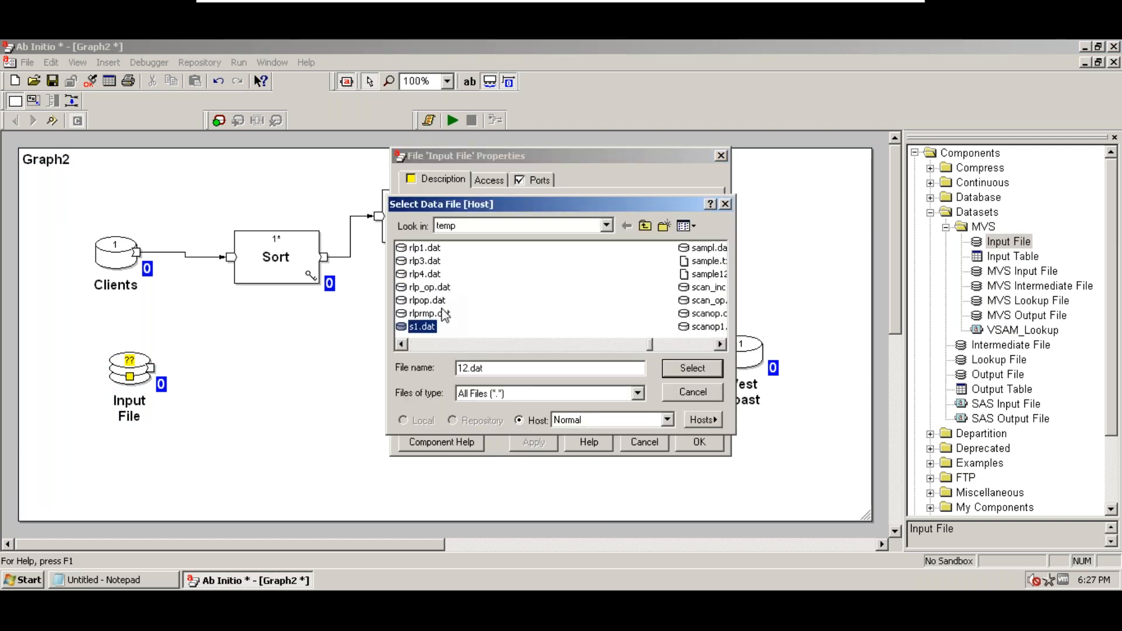
{"action": "key", "text": "Down"}
{"action": "key", "text": "Down"}
{"action": "key", "text": "Down"}
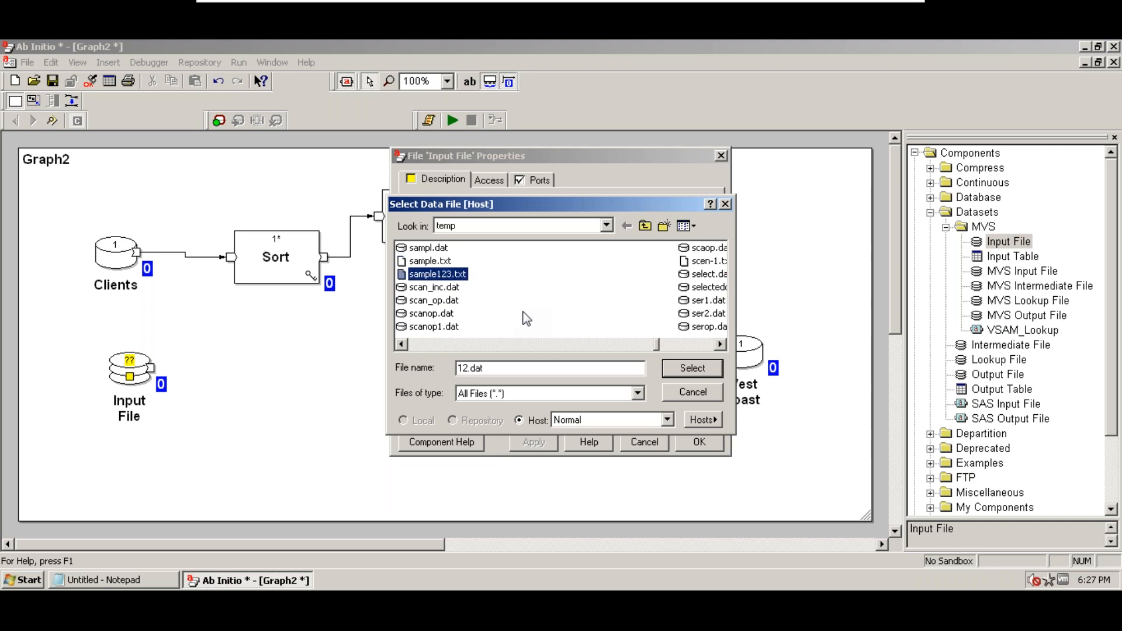
{"action": "key", "text": "Down"}
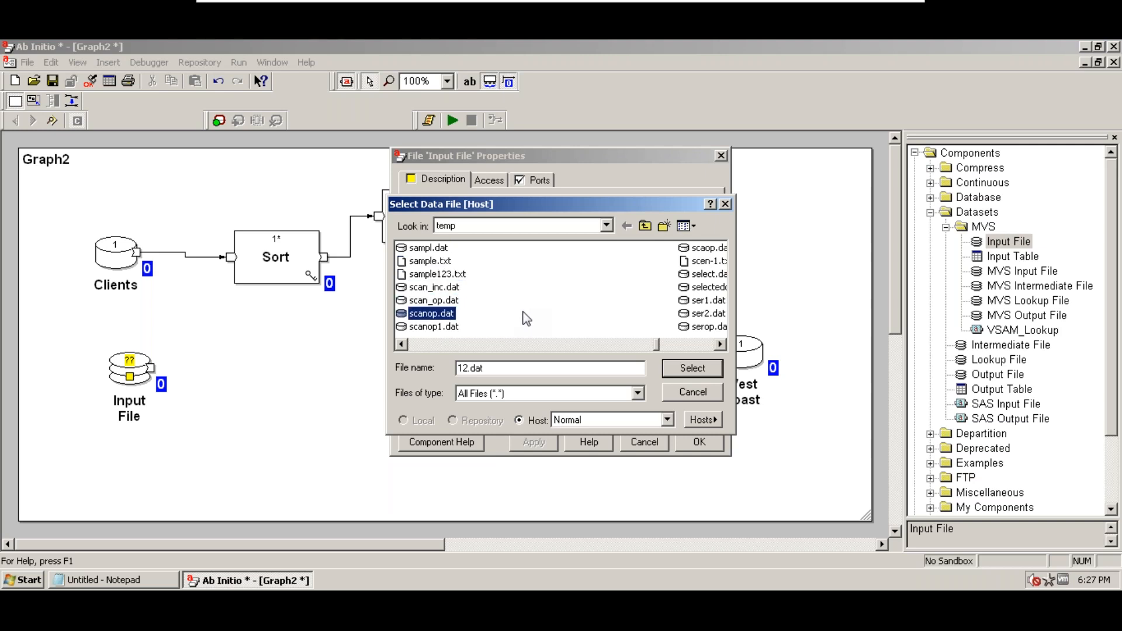
{"action": "scroll", "coordinate": [527, 318], "scroll_direction": "down", "scroll_amount": 3}
{"action": "left_click", "coordinate": [441, 319]}
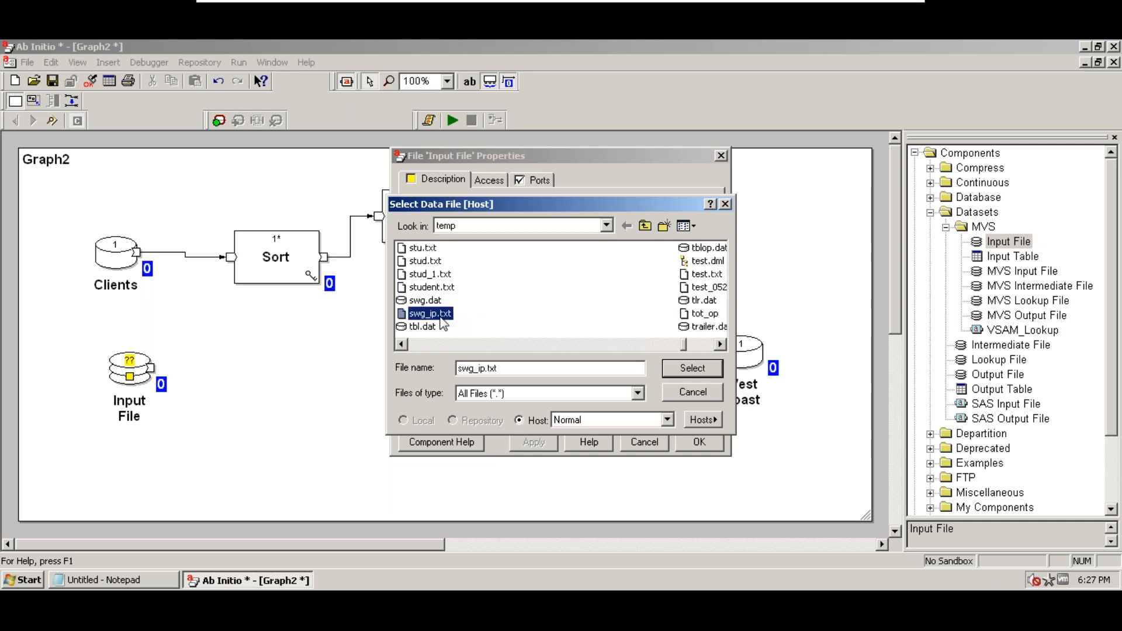
{"action": "left_click", "coordinate": [709, 369]}
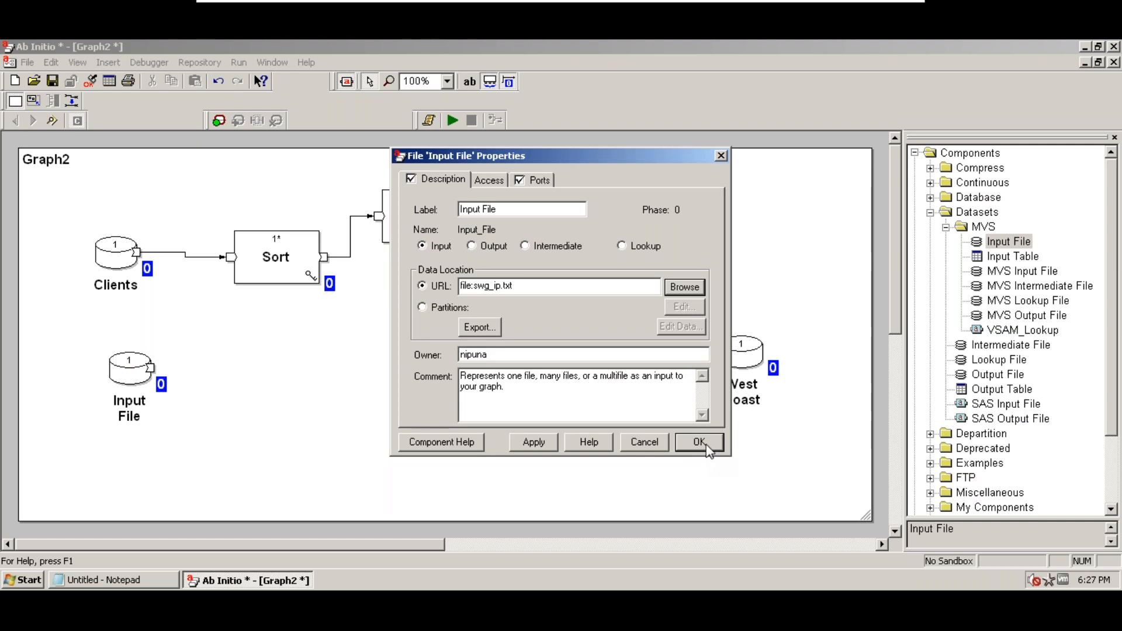
Start a new record format for the Input File's read port, replacing its placeholder comment with Product_type,category,sub_category copied from the Notepad header
{"action": "left_click", "coordinate": [537, 180]}
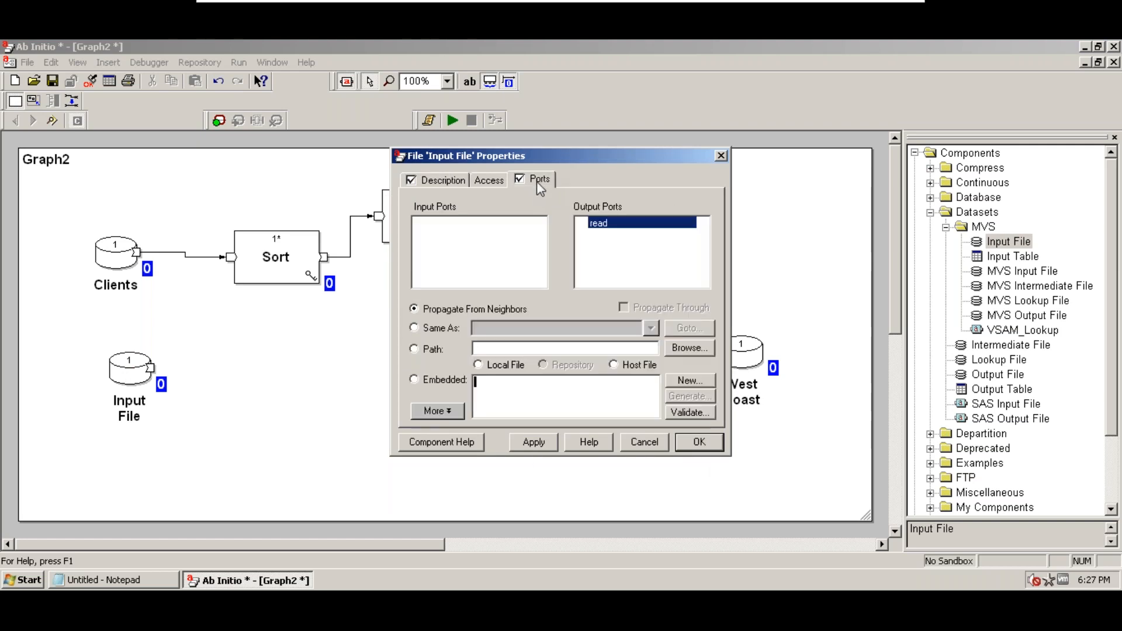
{"action": "left_click", "coordinate": [693, 381]}
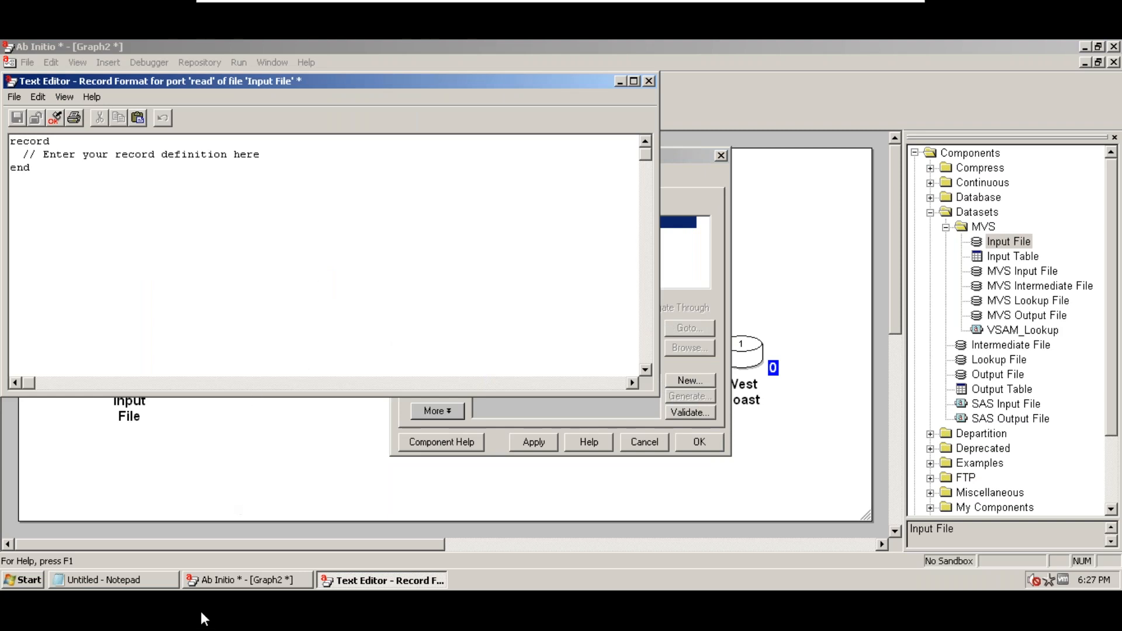
{"action": "left_click", "coordinate": [132, 580]}
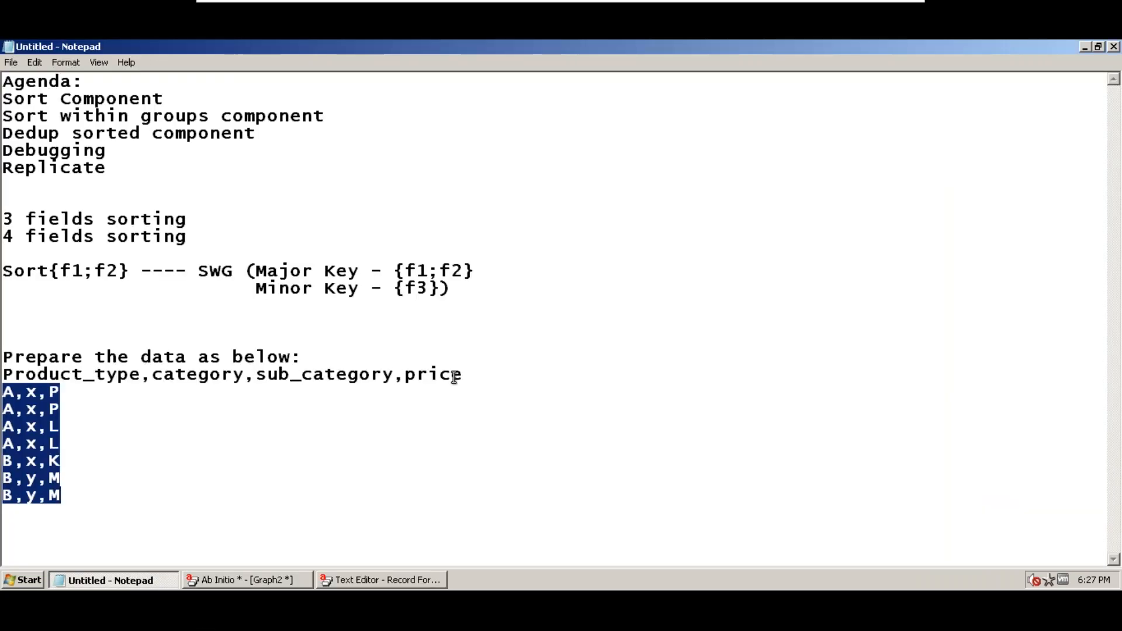
{"action": "left_click", "coordinate": [474, 374]}
{"action": "left_click", "coordinate": [2, 373], "text": "shift"}
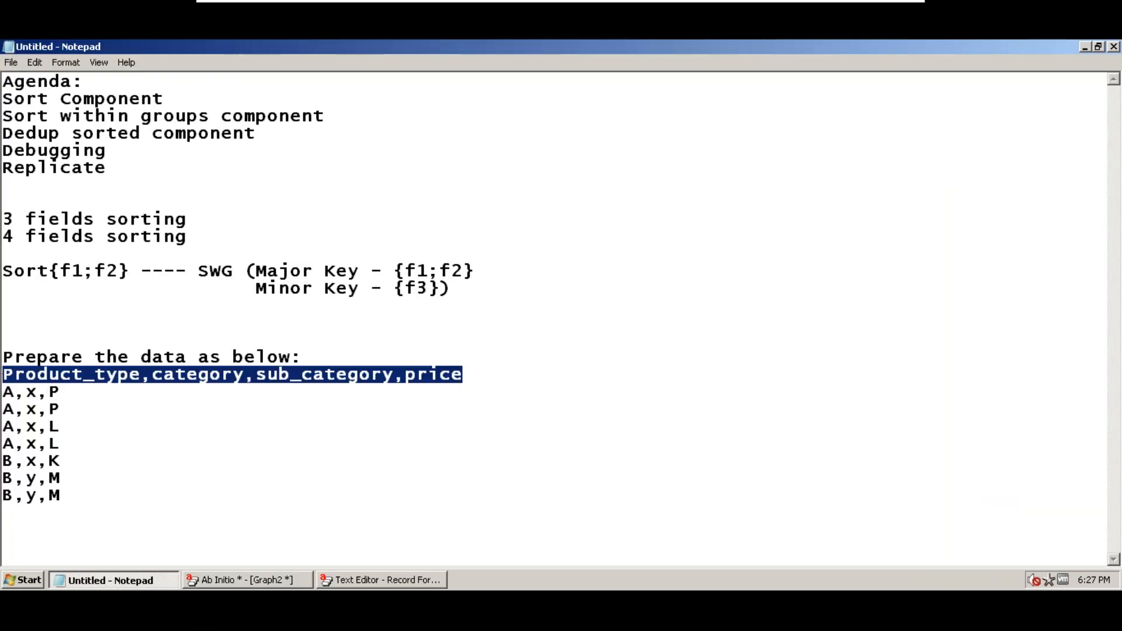
{"action": "left_click", "coordinate": [366, 433]}
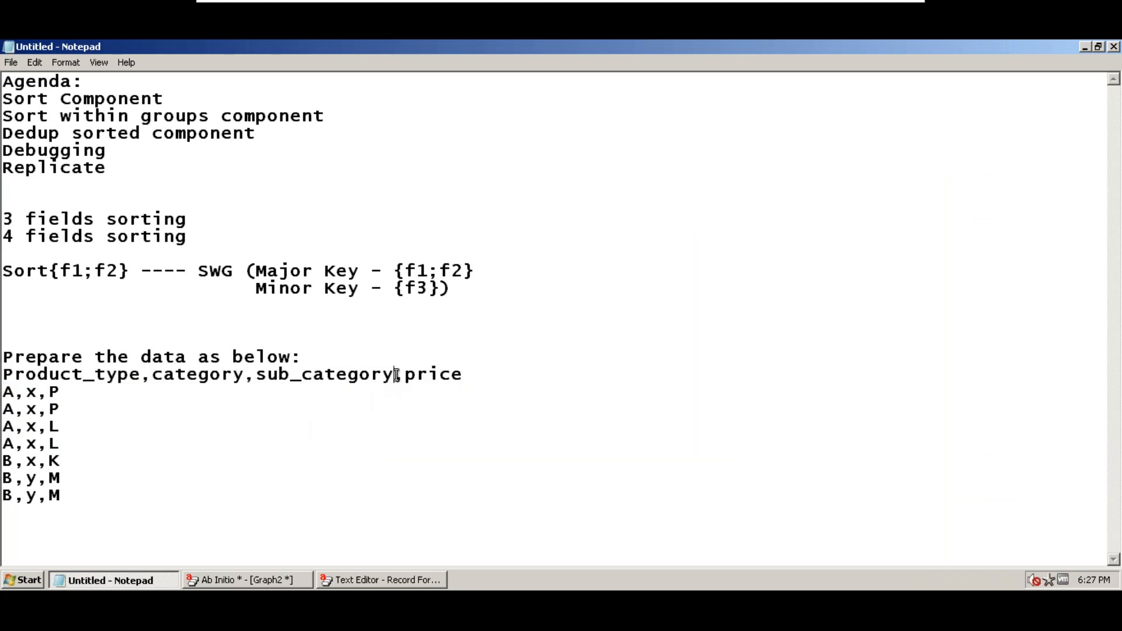
{"action": "left_click_drag", "start_coordinate": [393, 375], "coordinate": [1, 374]}
{"action": "key", "text": "ctrl+c"}
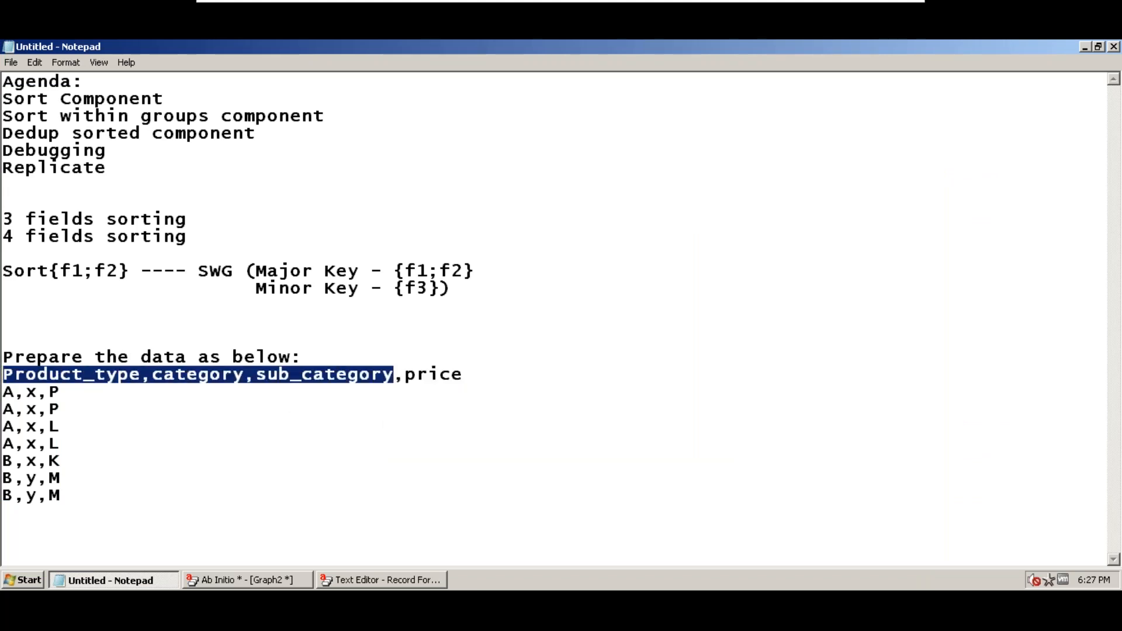
{"action": "key", "text": "alt+Tab"}
{"action": "left_click", "coordinate": [246, 192]}
{"action": "left_click_drag", "start_coordinate": [261, 154], "coordinate": [9, 155]}
{"action": "key", "text": "ctrl+v"}
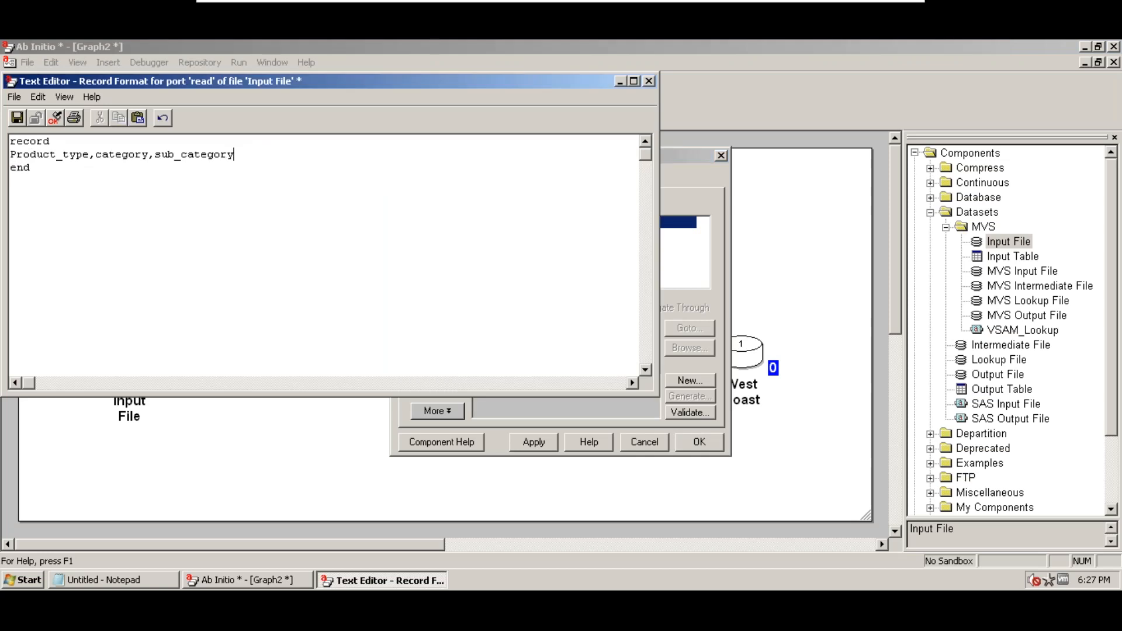
Define Product_type as a string(",") field ending with a semicolon and move the remaining field names to a new line without the leading comma
{"action": "left_click", "coordinate": [11, 155]}
{"action": "type", "text": "string(\",\") Product_type"}
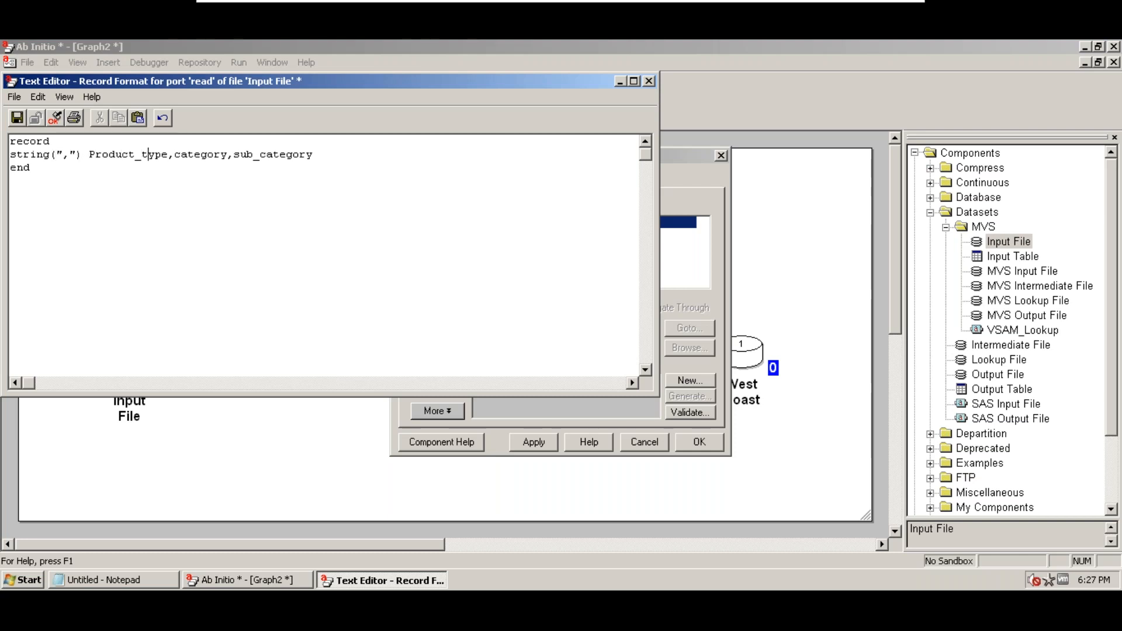
{"action": "type", "text": ";"}
{"action": "key", "text": "Return"}
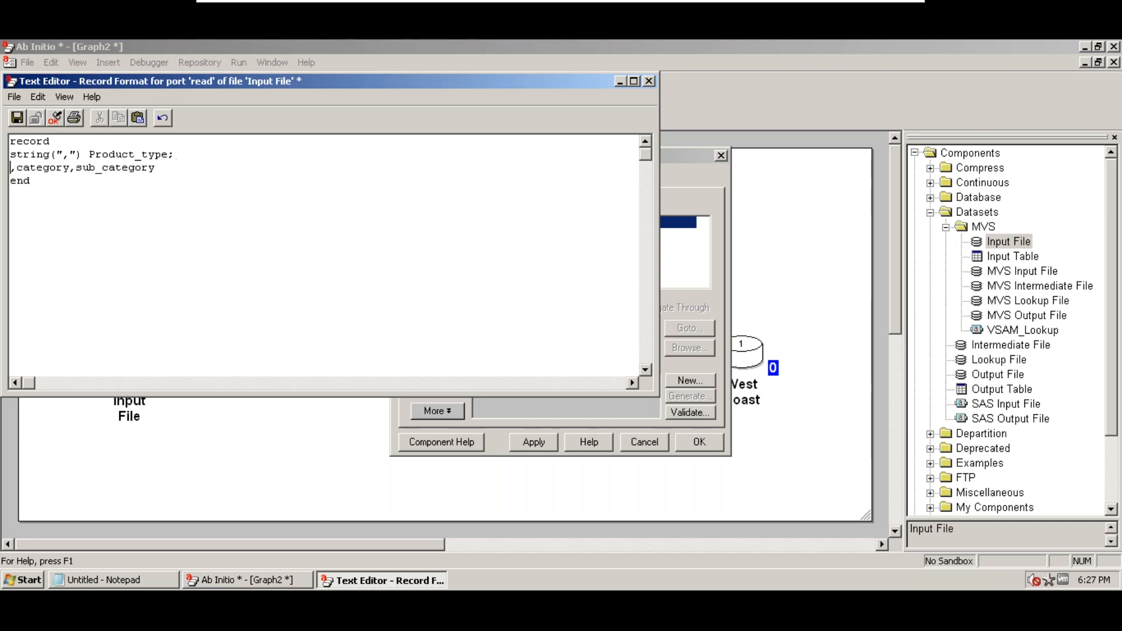
{"action": "key", "text": "Delete"}
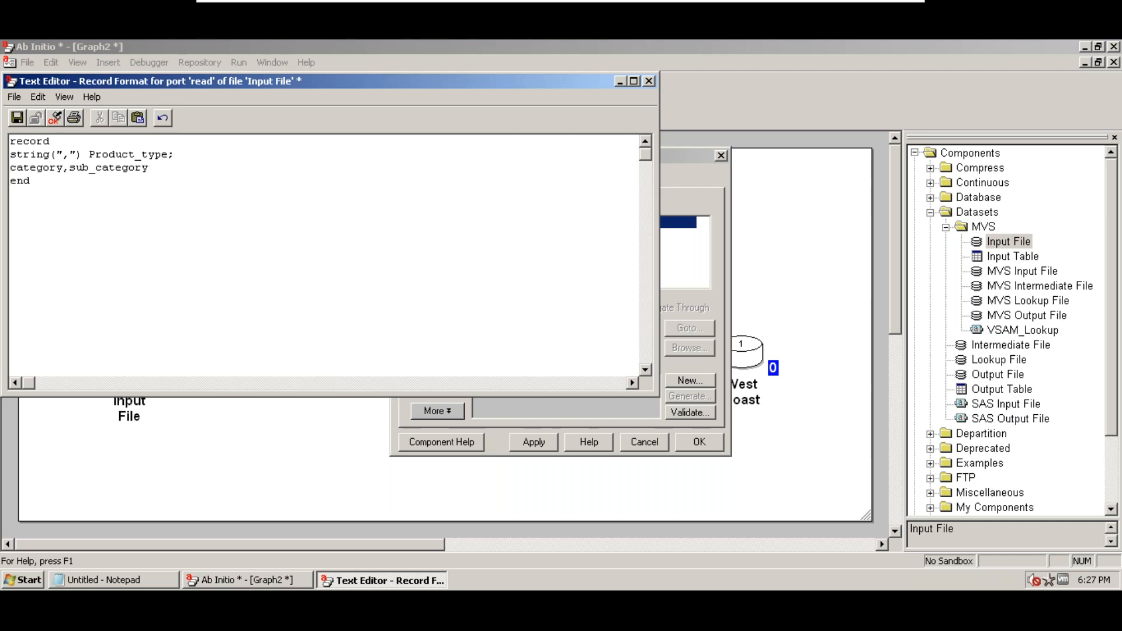
Define category as a string(",") field on its own line, reusing the Product_type declaration, and move sub_category to the following line
{"action": "left_click_drag", "start_coordinate": [10, 154], "coordinate": [82, 155]}
{"action": "key", "text": "ctrl+c"}
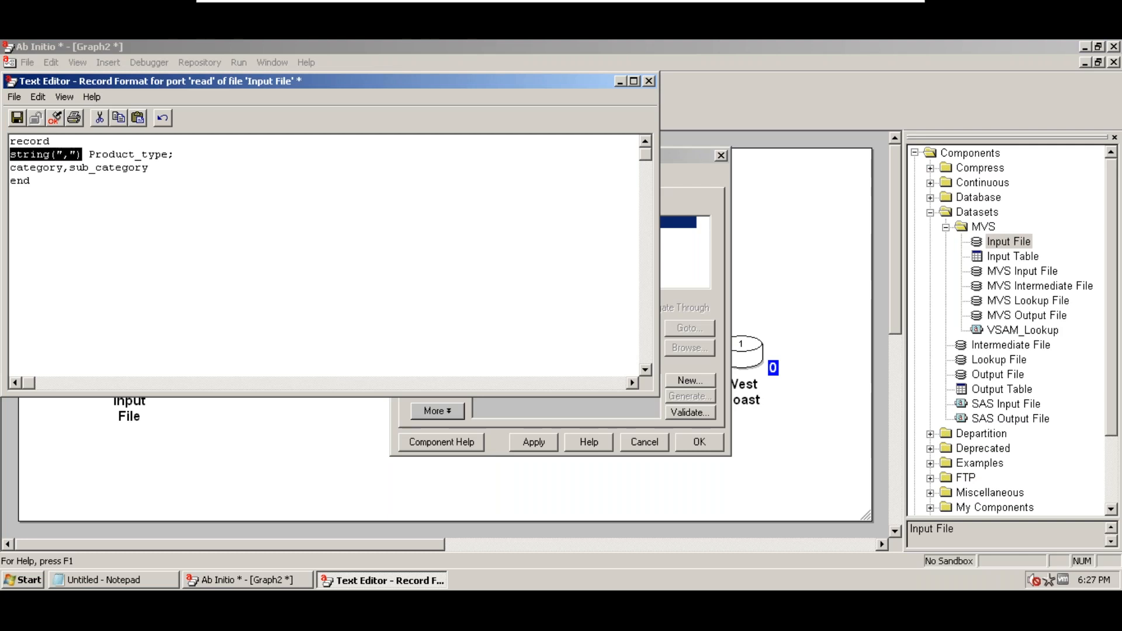
{"action": "left_click", "coordinate": [88, 168]}
{"action": "key", "text": "Home"}
{"action": "key", "text": "ctrl+v"}
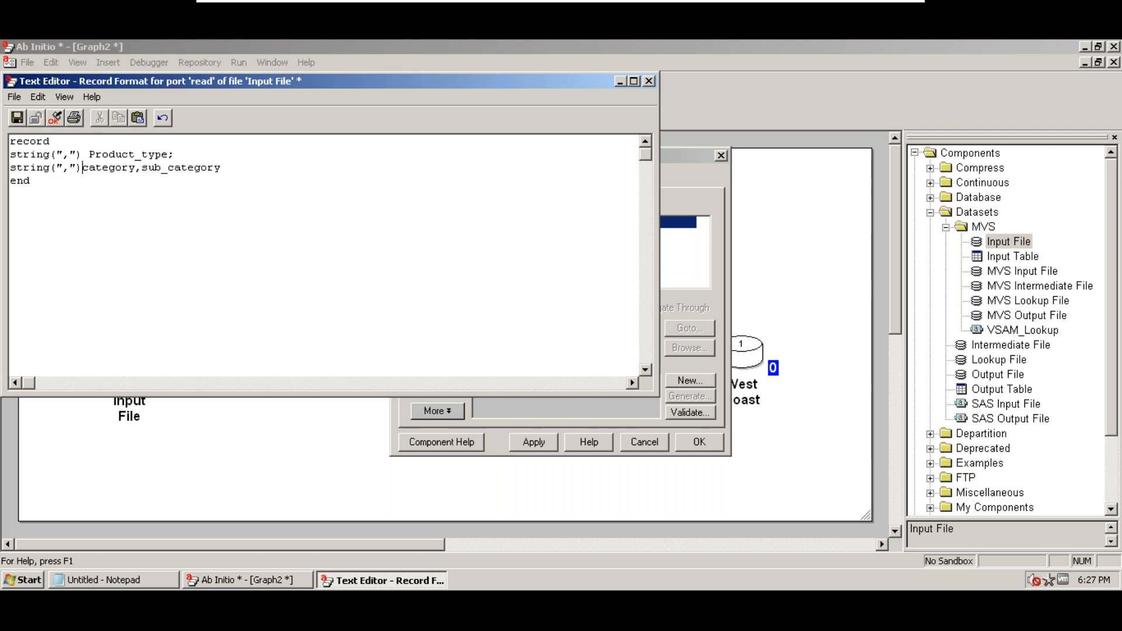
{"action": "key", "text": "Right"}
{"action": "key", "text": "Right"}
{"action": "key", "text": "Right"}
{"action": "key", "text": "Delete"}
{"action": "type", "text": ";"}
{"action": "key", "text": "Return"}
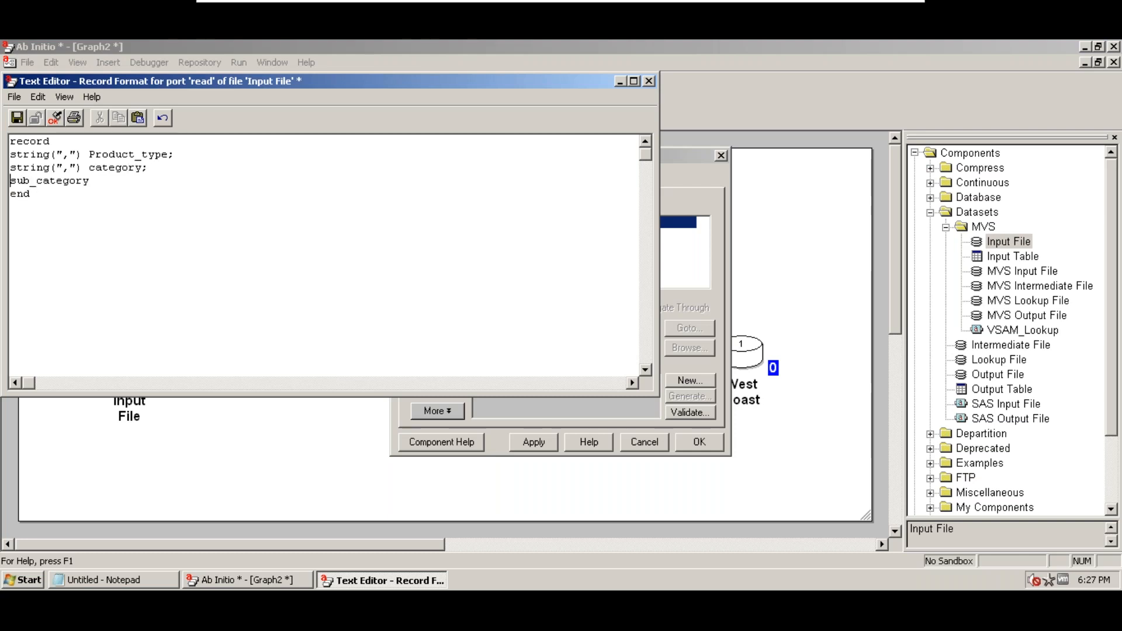
Define sub_category as a string("\n") field, save the record format and accept the Input File properties
{"action": "key", "text": "ctrl+v"}
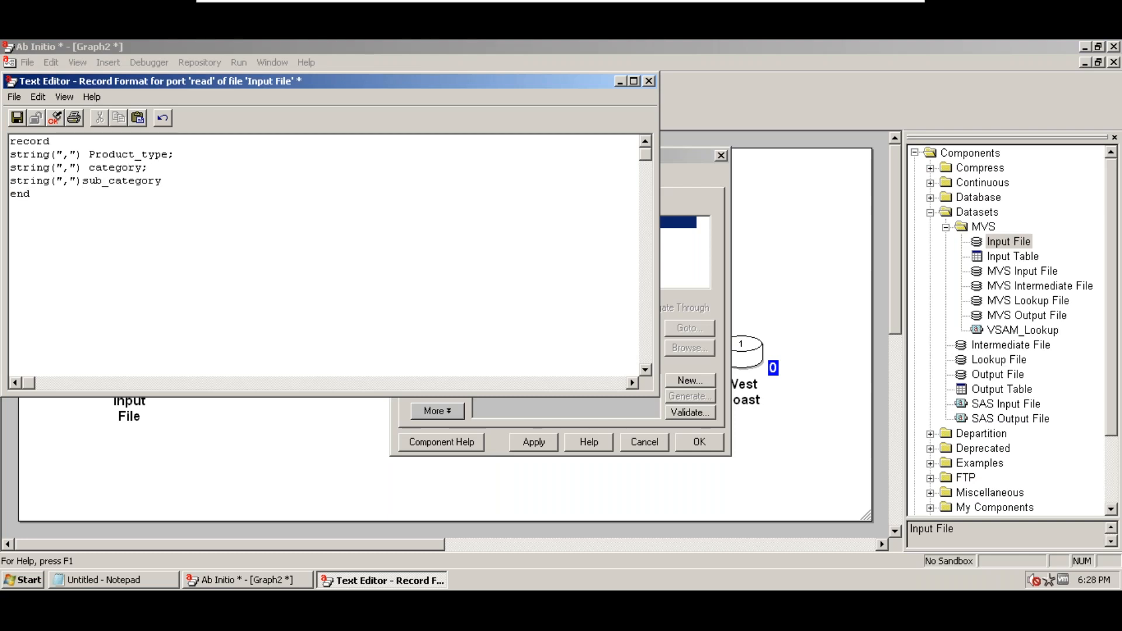
{"action": "key", "text": "End"}
{"action": "left_click", "coordinate": [76, 181]}
{"action": "key", "text": "BackSpace"}
{"action": "key", "text": "BackSpace"}
{"action": "key", "text": "BackSpace"}
{"action": "key", "text": "BackSpace"}
{"action": "type", "text": "(\"\\n\""}
{"action": "left_click", "coordinate": [17, 117]}
{"action": "left_click", "coordinate": [649, 81]}
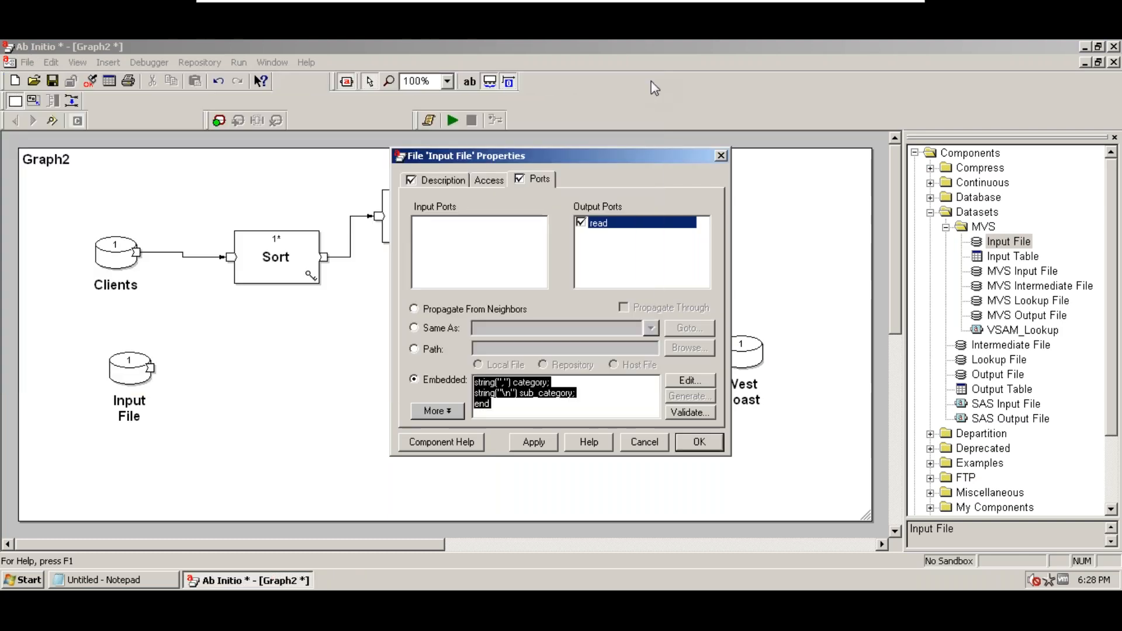
{"action": "left_click", "coordinate": [701, 442]}
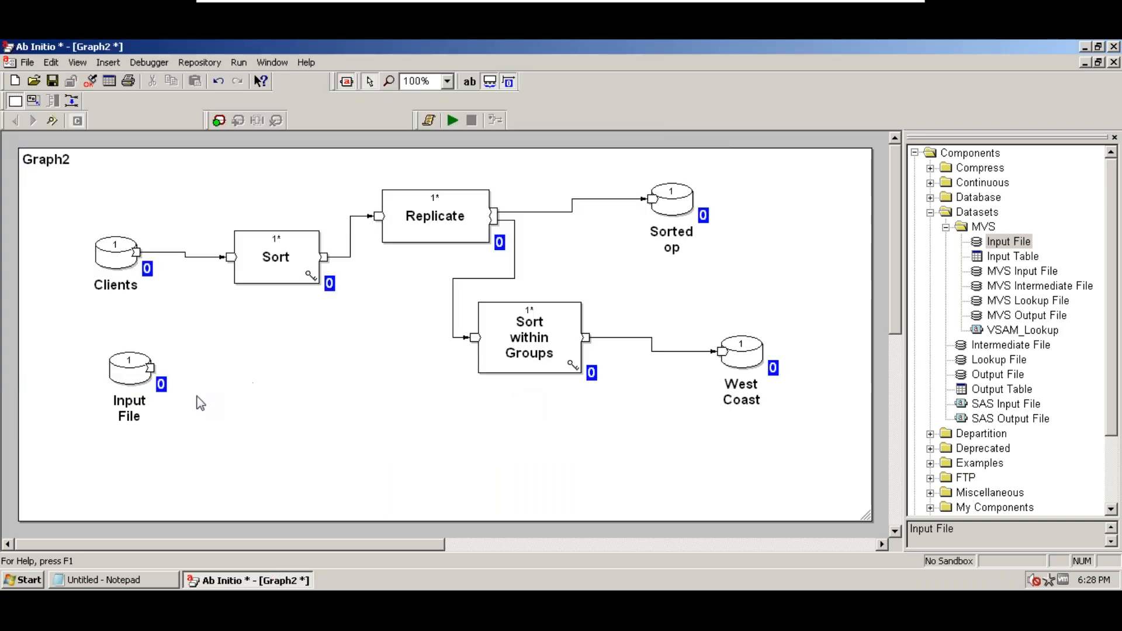
View records 1 through 10 of the Input File in grid mode, then close the data view
{"action": "right_click", "coordinate": [128, 380]}
{"action": "left_click", "coordinate": [175, 286]}
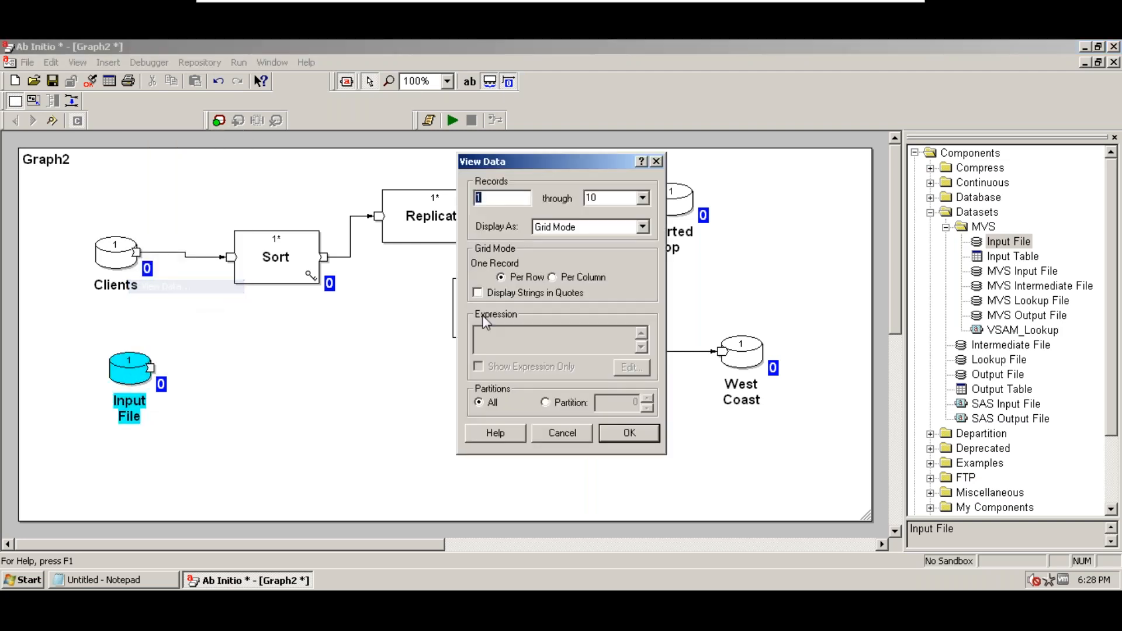
{"action": "left_click", "coordinate": [629, 434]}
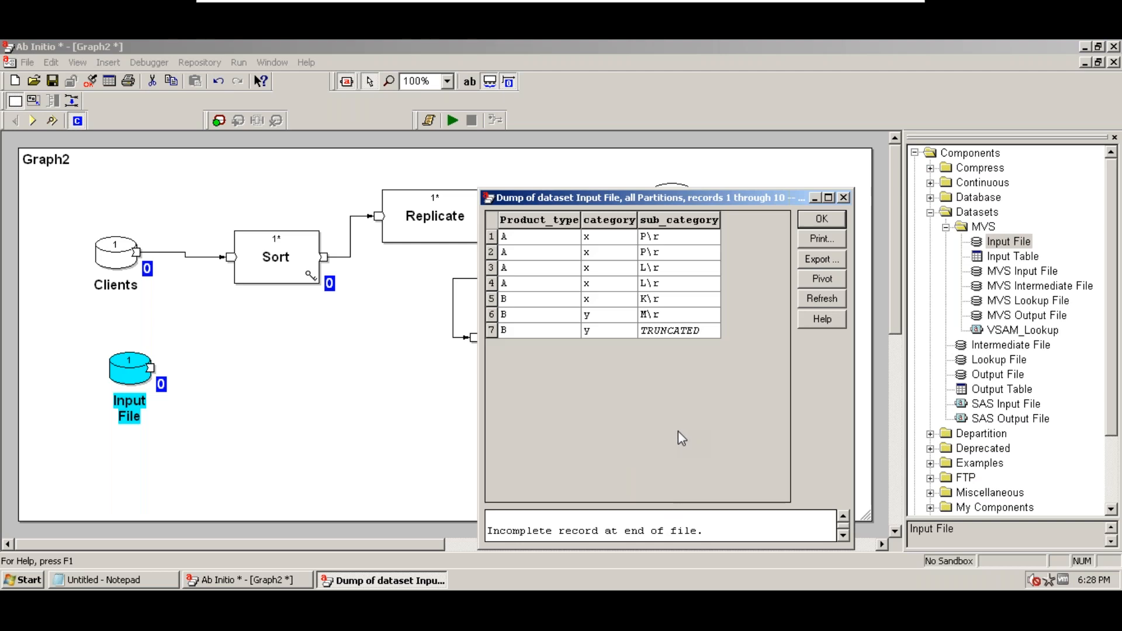
{"action": "left_click", "coordinate": [821, 220]}
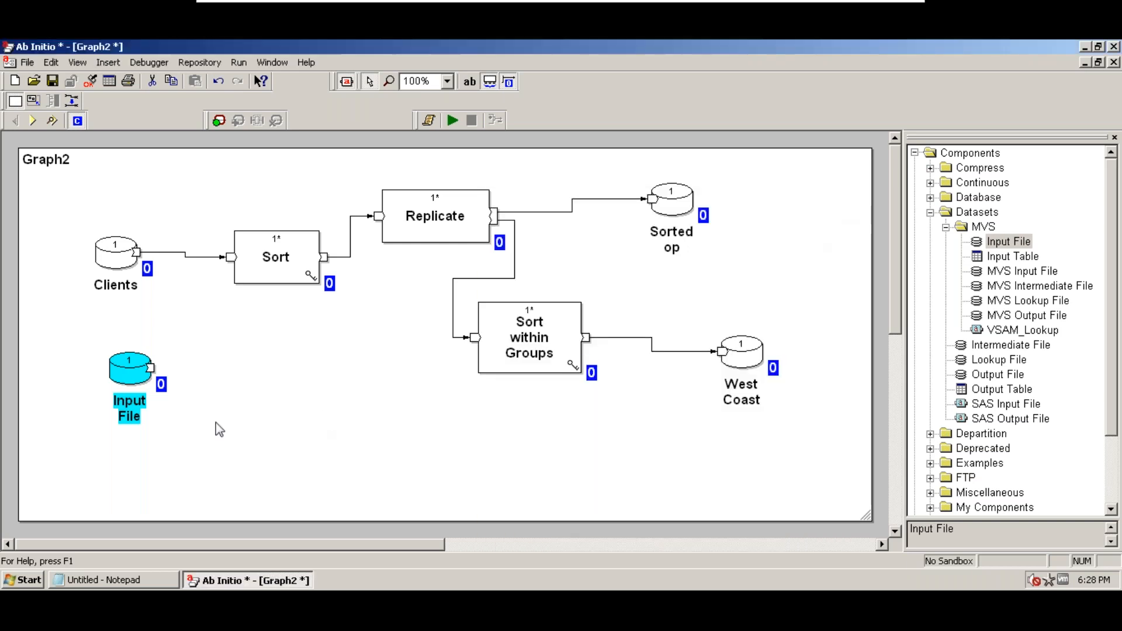
Change the sub_category delimiter to "\r\n" in the Input File's record format and save it
{"action": "double_click", "coordinate": [152, 370]}
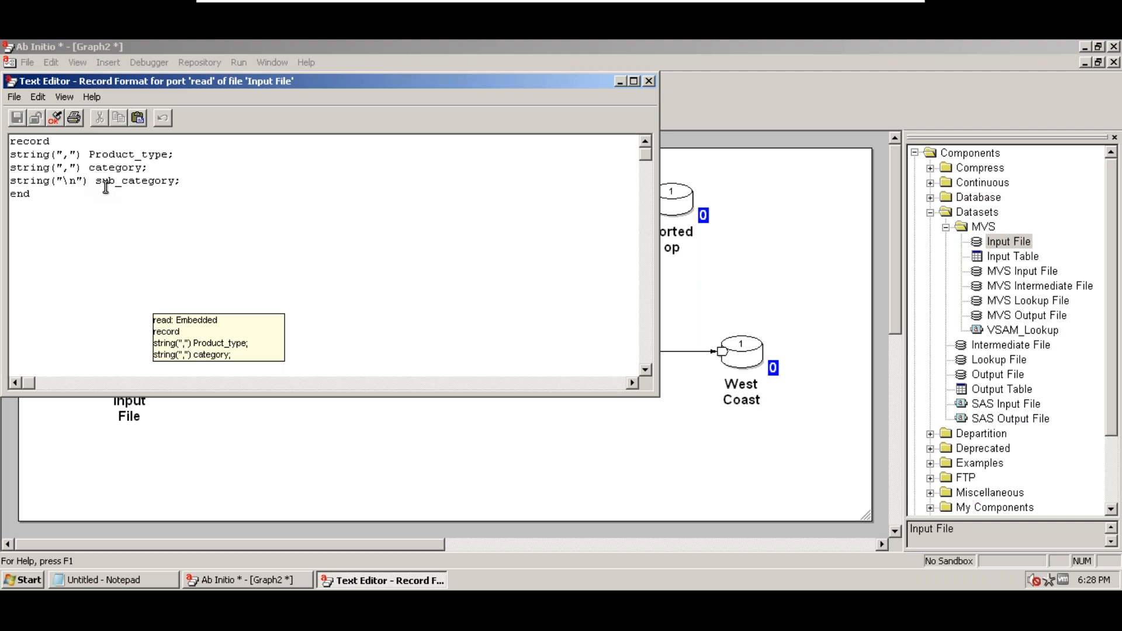
{"action": "type", "text": "\\r"}
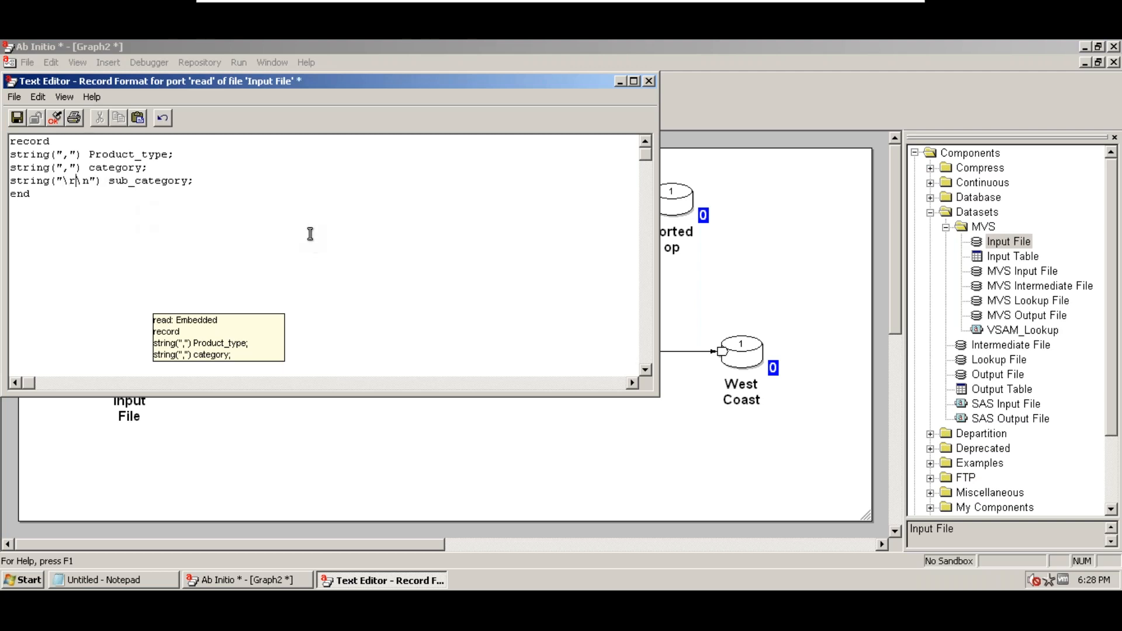
{"action": "double_click", "coordinate": [74, 182]}
{"action": "left_click", "coordinate": [17, 118]}
{"action": "left_click", "coordinate": [649, 80]}
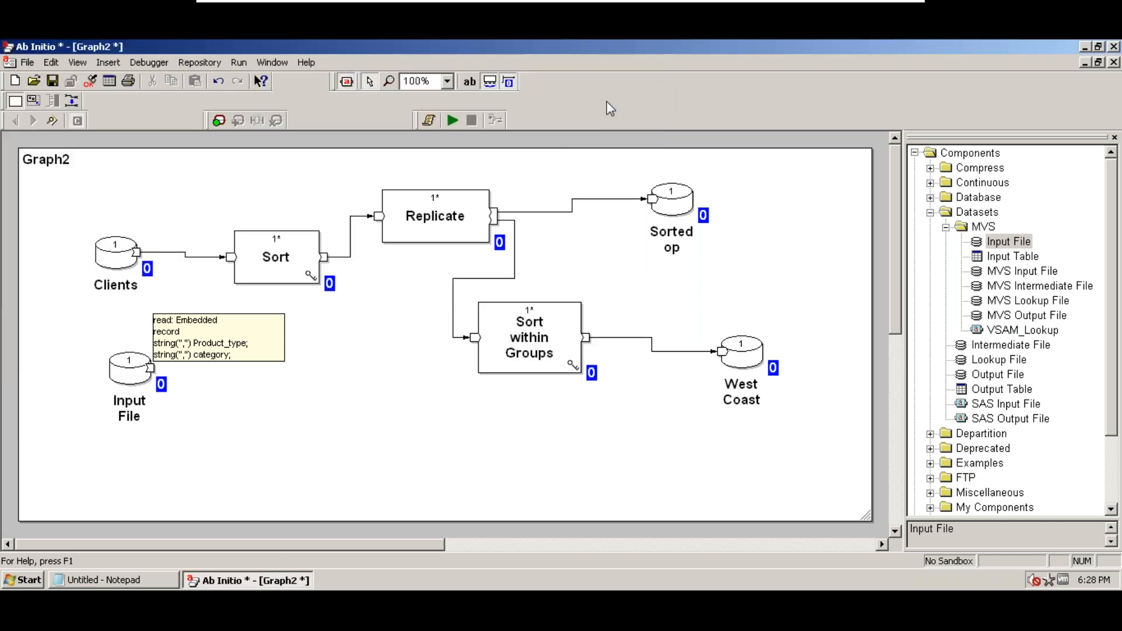
View the Input File's data again to check how the records parse with the revised delimiter
{"action": "right_click", "coordinate": [132, 370]}
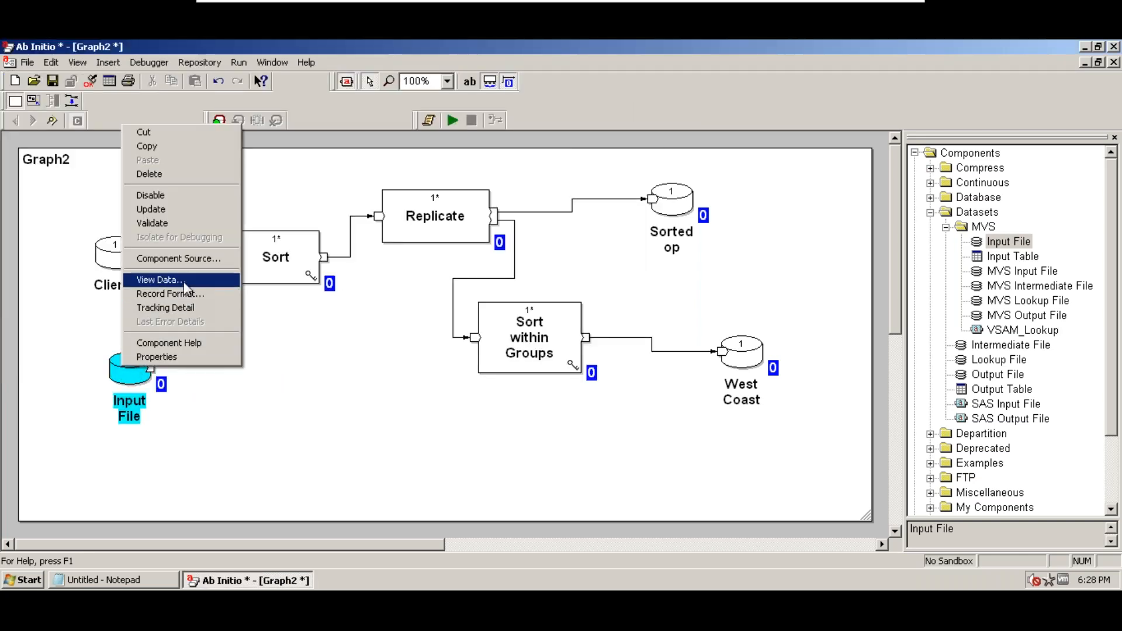
{"action": "left_click", "coordinate": [161, 280]}
{"action": "left_click", "coordinate": [623, 434]}
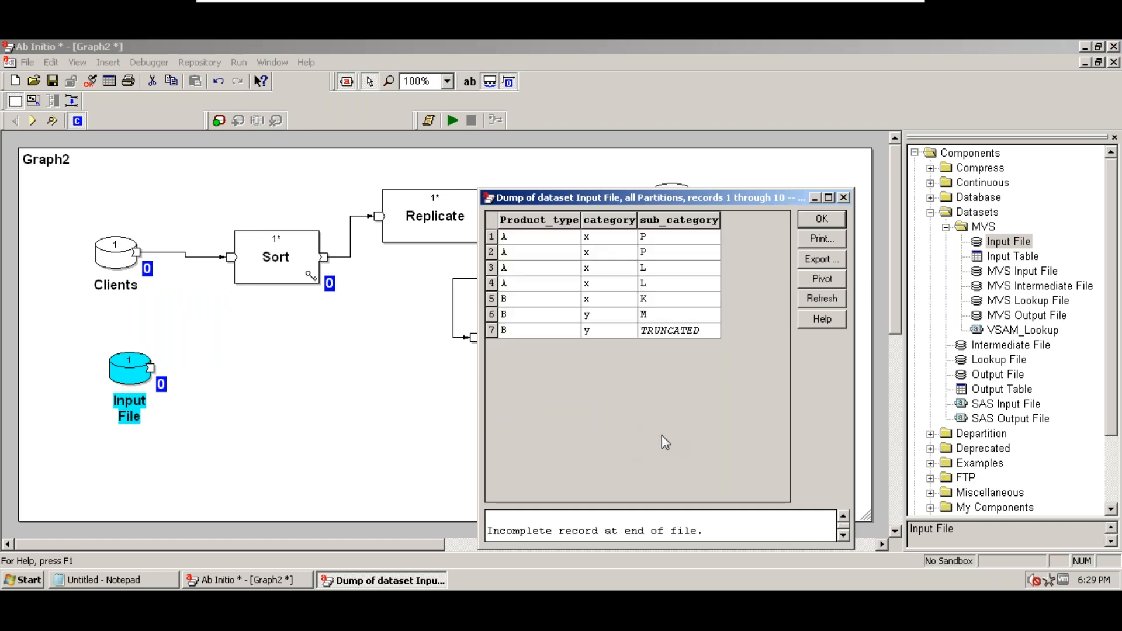
{"action": "left_click", "coordinate": [822, 220]}
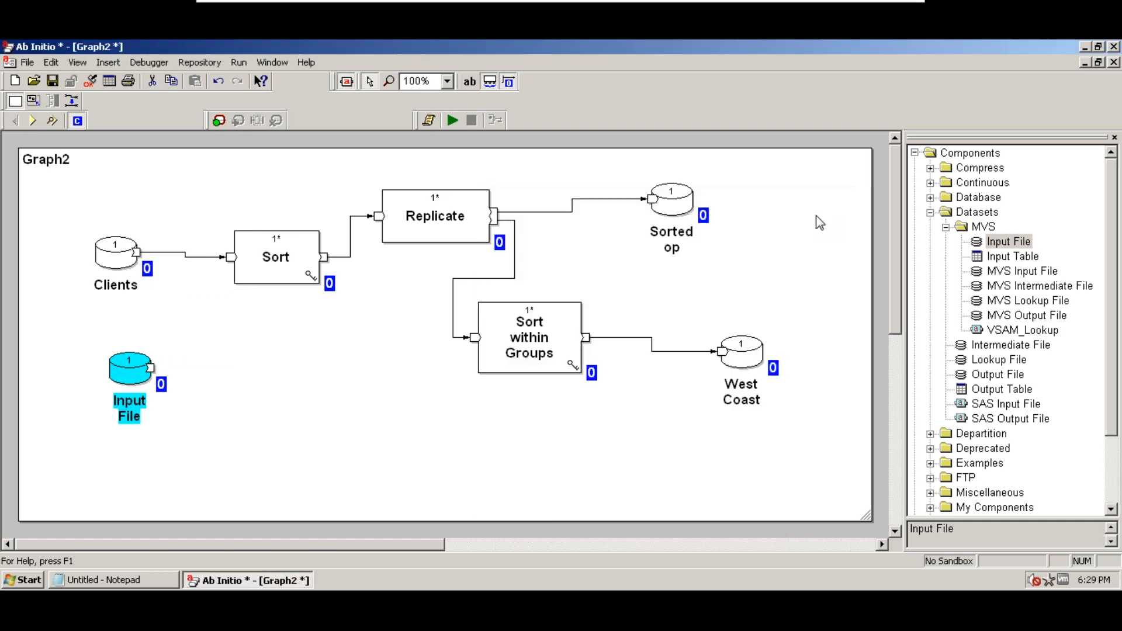
Open the C:\AbInitio\temp folder in Windows Explorer
{"action": "left_click", "coordinate": [17, 581]}
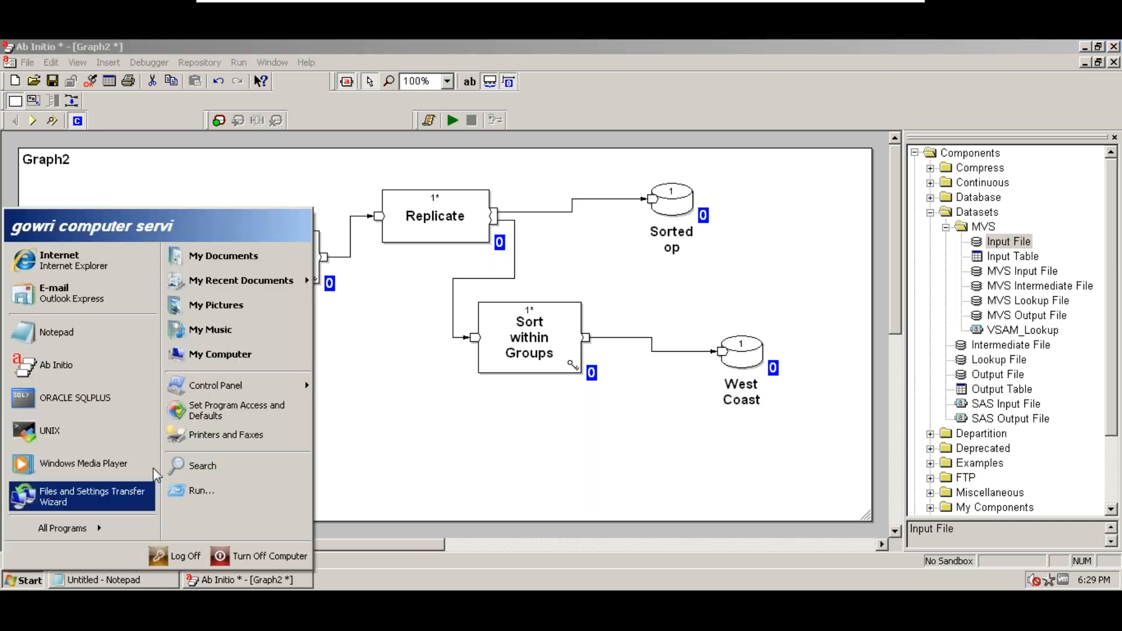
{"action": "left_click", "coordinate": [216, 362]}
{"action": "double_click", "coordinate": [224, 253]}
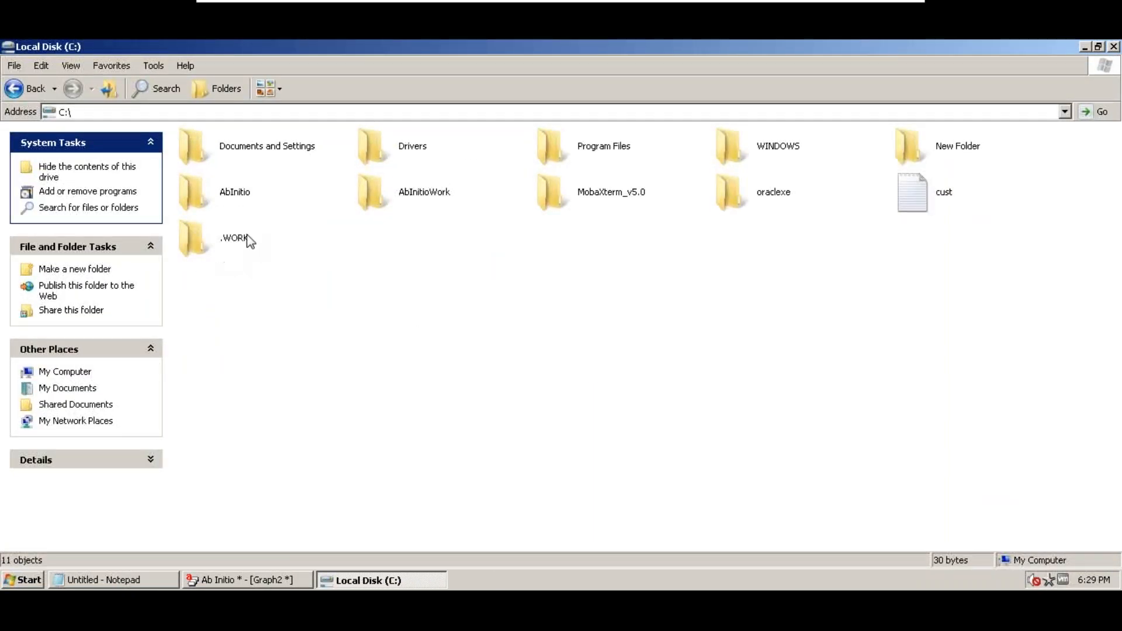
{"action": "double_click", "coordinate": [198, 191]}
{"action": "left_click", "coordinate": [195, 285]}
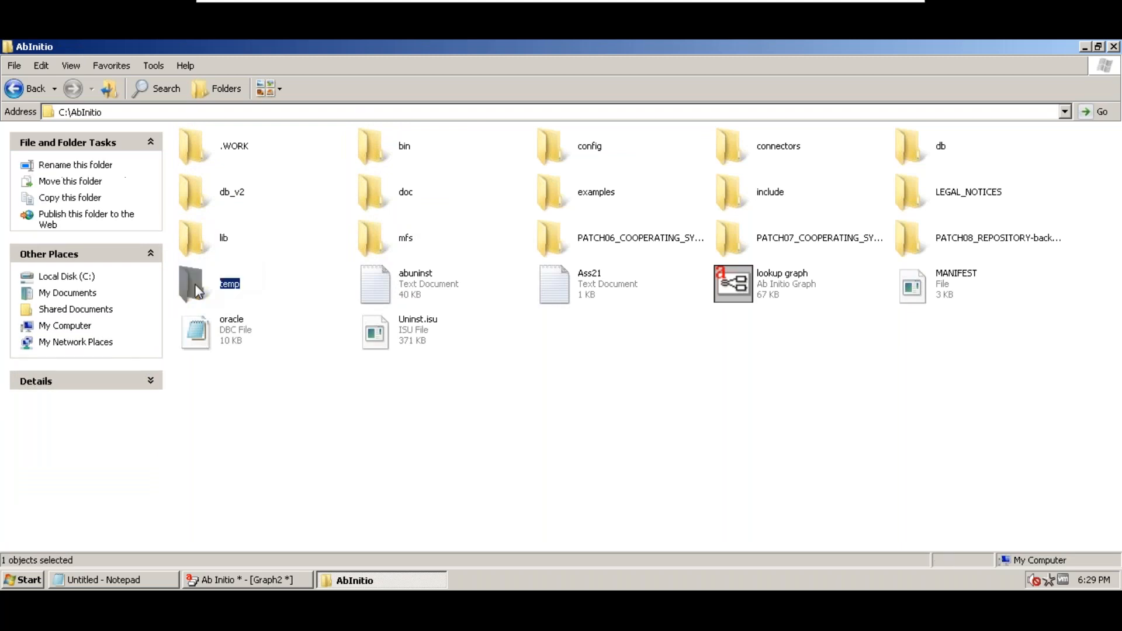
{"action": "double_click", "coordinate": [195, 287]}
Locate the swg_ip text file in the temp folder and open it in Notepad
{"action": "type", "text": "s1"}
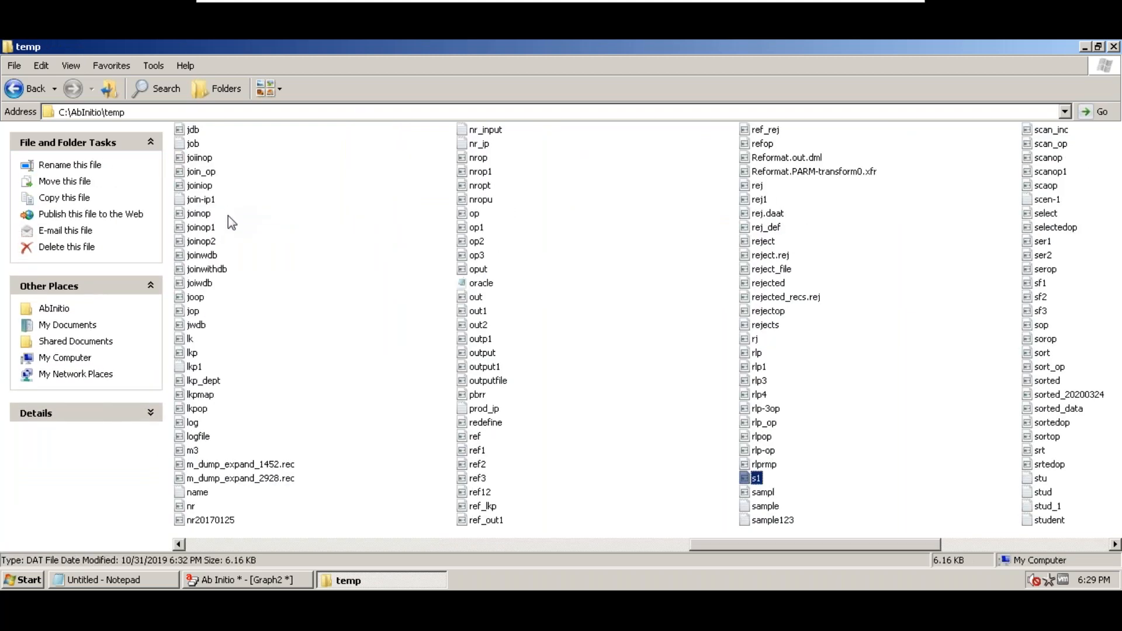
{"action": "key", "text": "Down"}
{"action": "key", "text": "Down"}
{"action": "key", "text": "Down"}
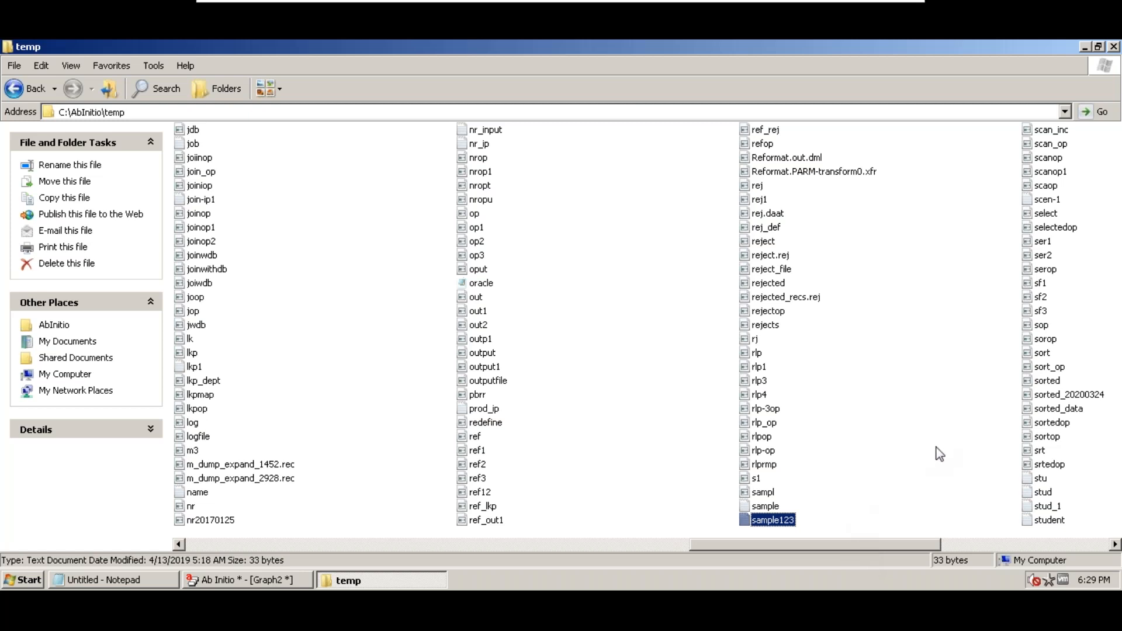
{"action": "left_click", "coordinate": [963, 544]}
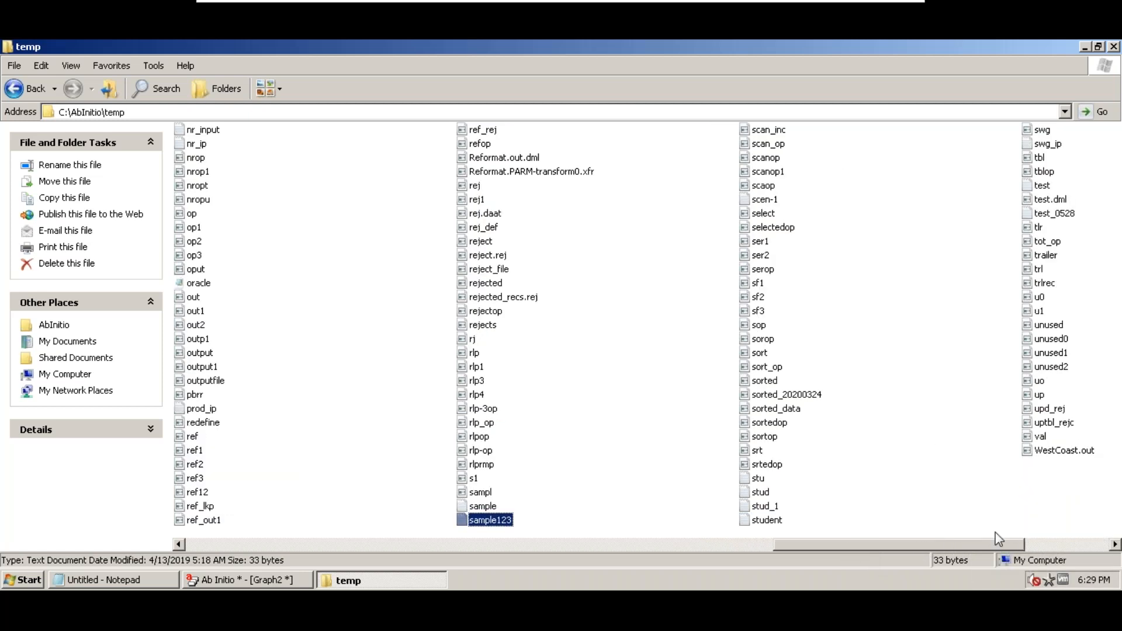
{"action": "left_click", "coordinate": [1042, 145]}
{"action": "double_click", "coordinate": [1041, 144]}
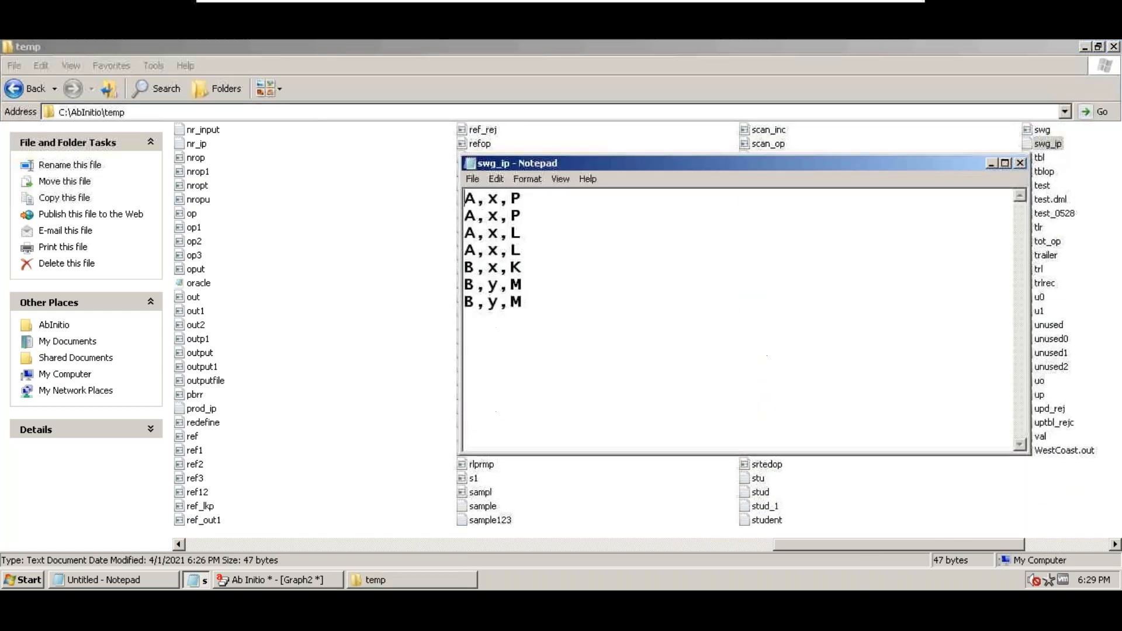
Add a line break after the last record, B,y,M, in swg_ip, save the file and close it
{"action": "left_click", "coordinate": [586, 307]}
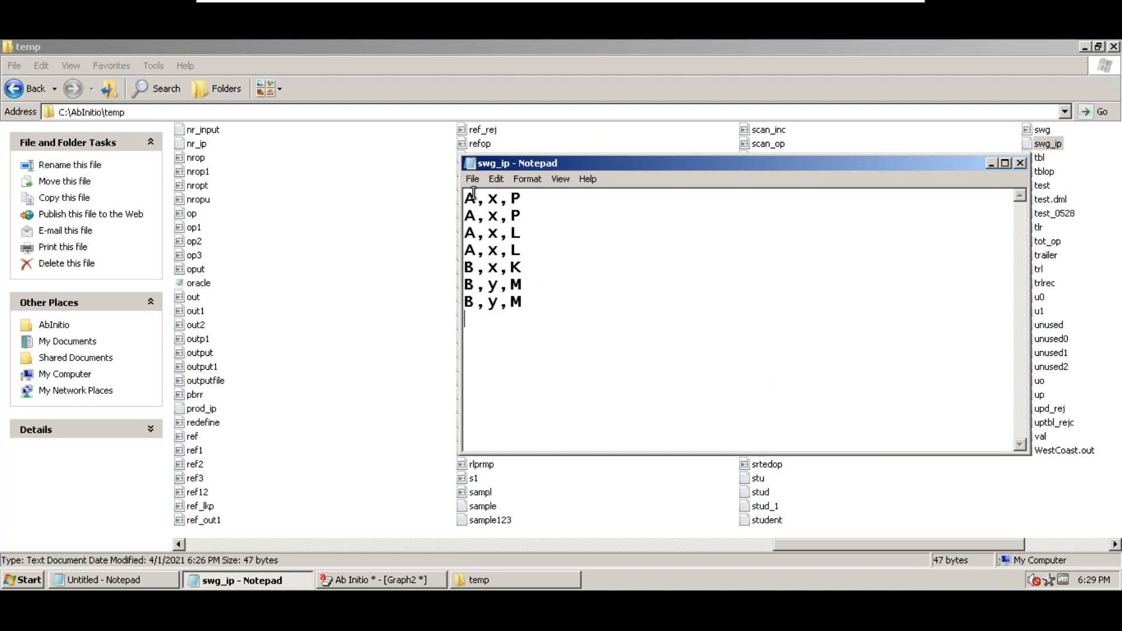
{"action": "left_click", "coordinate": [472, 179]}
{"action": "left_click", "coordinate": [485, 223]}
{"action": "left_click", "coordinate": [1021, 164]}
Return to Graph2 in Ab Initio, view the Input File's records and close the data view
{"action": "left_click", "coordinate": [204, 582]}
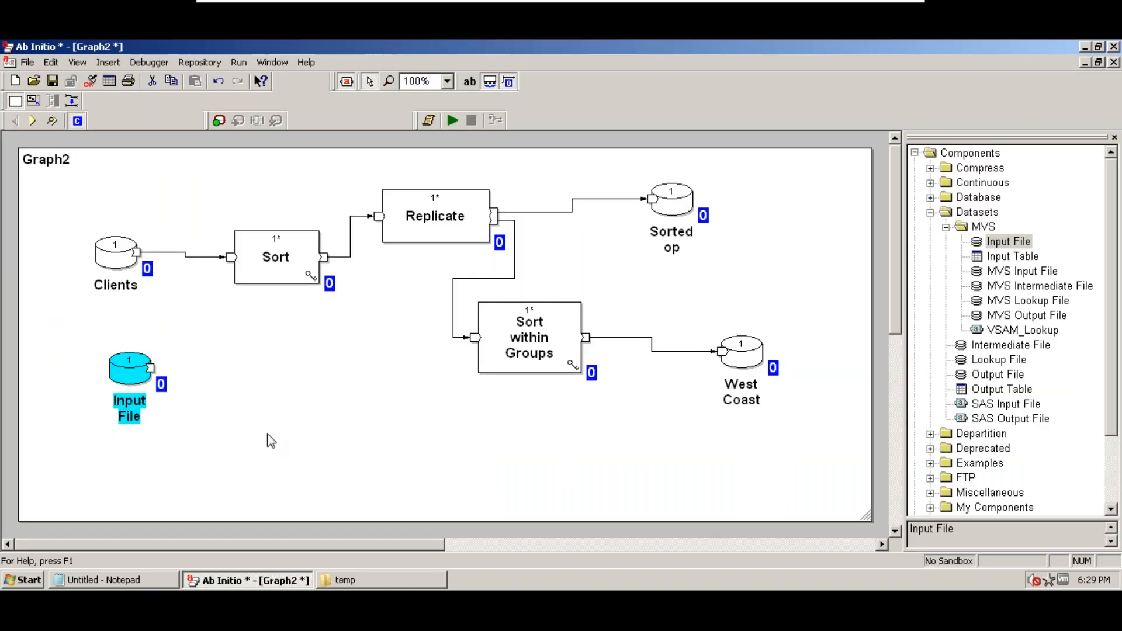
{"action": "right_click", "coordinate": [120, 373]}
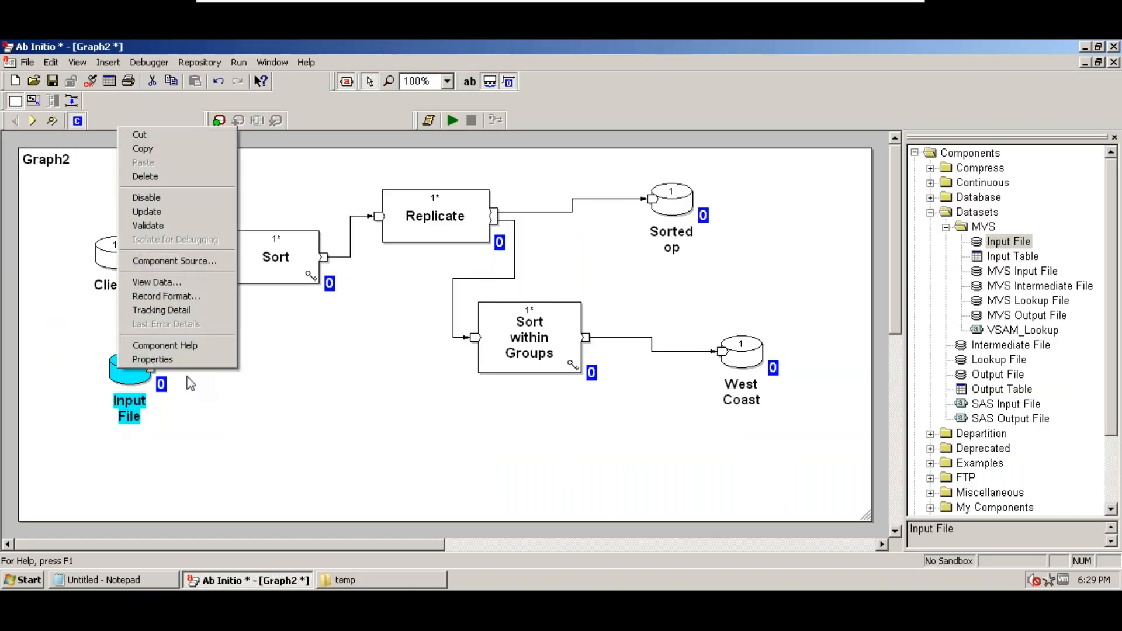
{"action": "left_click", "coordinate": [198, 282]}
{"action": "left_click", "coordinate": [621, 429]}
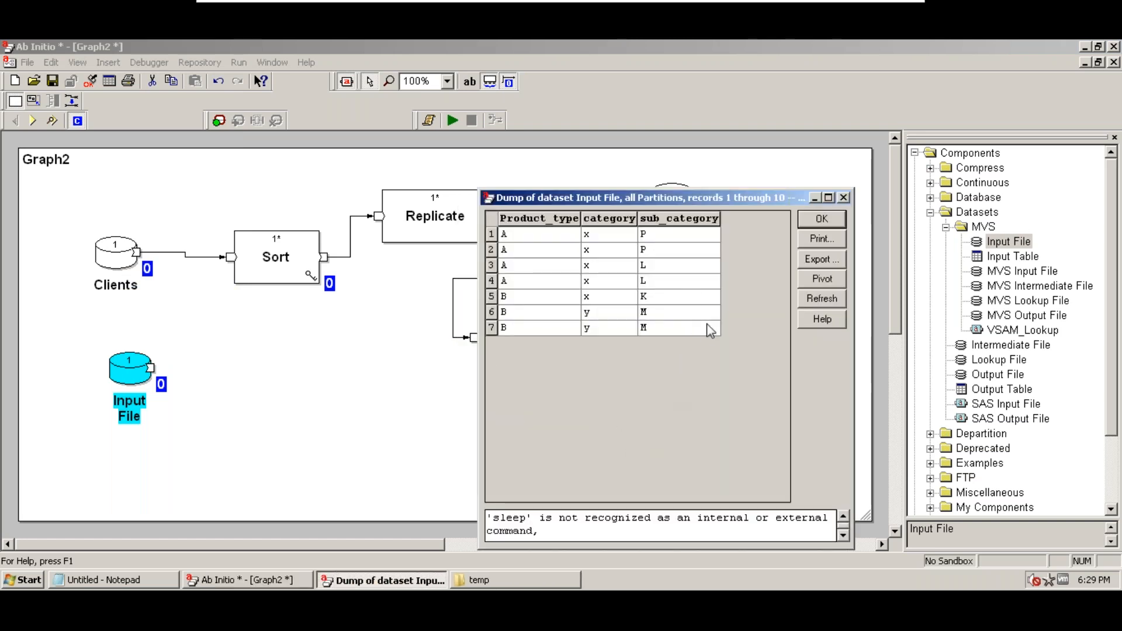
{"action": "left_click", "coordinate": [843, 217]}
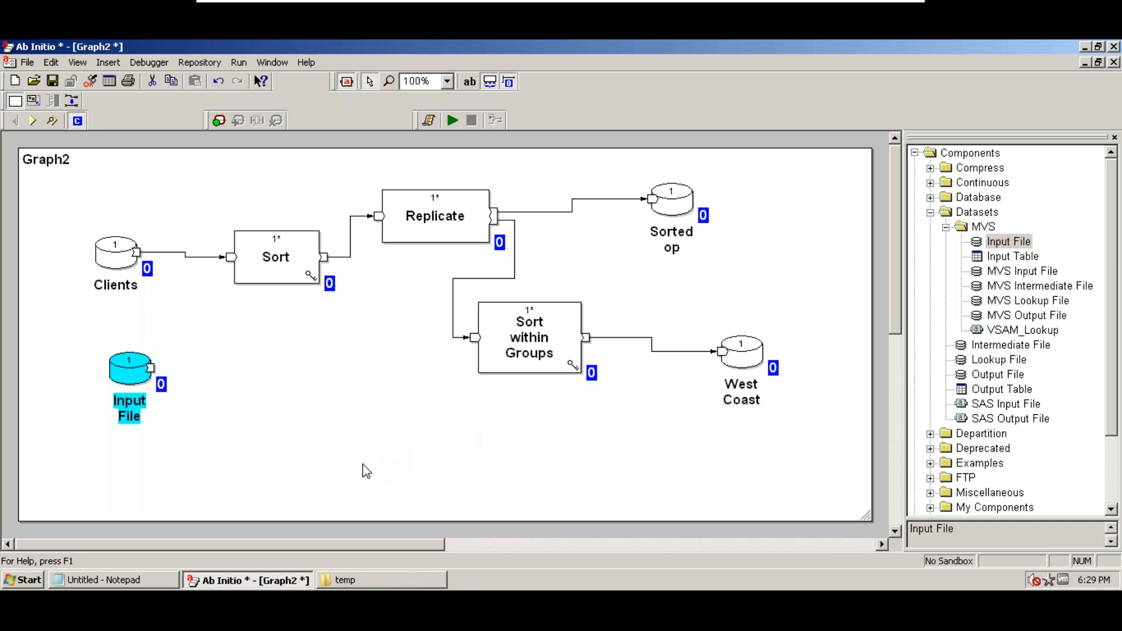
In the untitled Notepad notes, append "And try with sort, swg comp's." after "Prepare the data as below:" and highlight the exercise block
{"action": "left_click", "coordinate": [114, 584]}
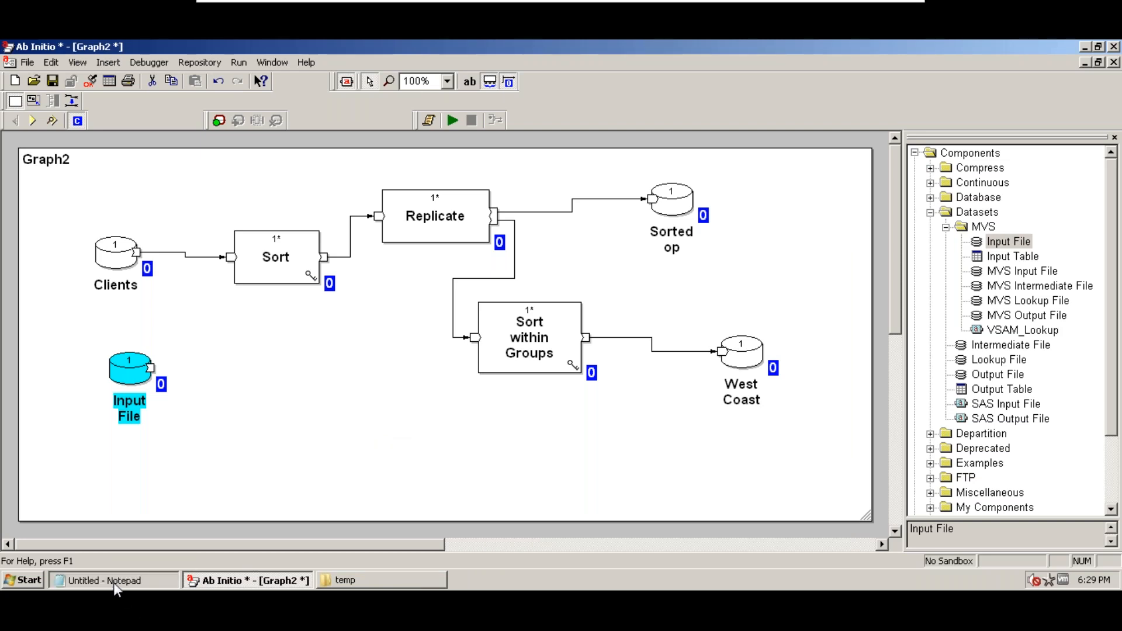
{"action": "left_click", "coordinate": [114, 514]}
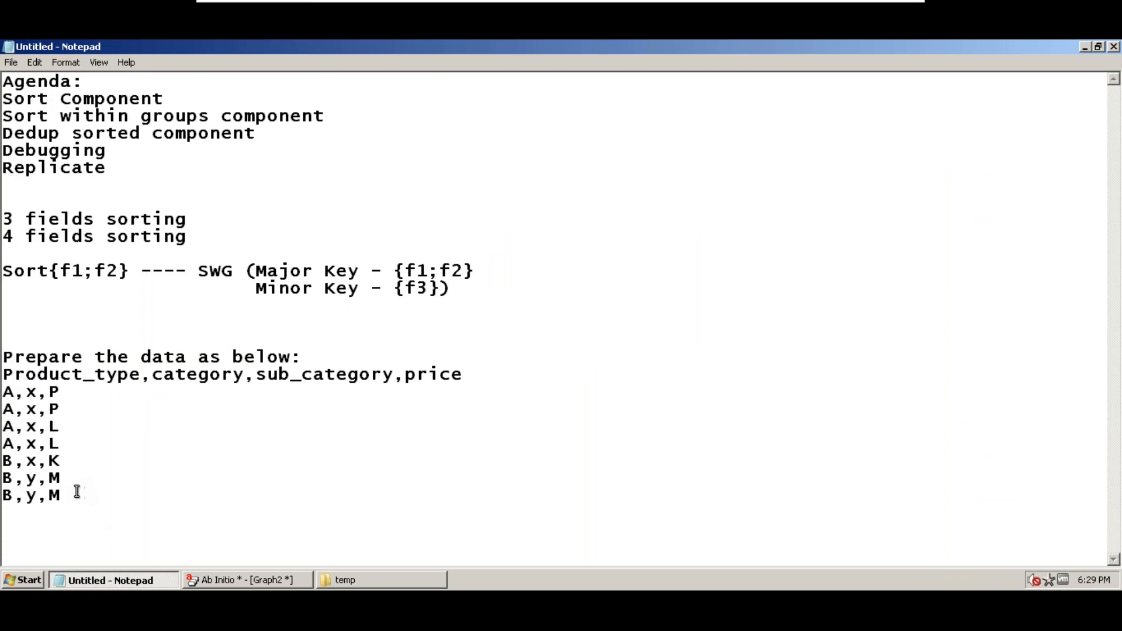
{"action": "left_click", "coordinate": [311, 360]}
{"action": "type", "text": "And try wit"}
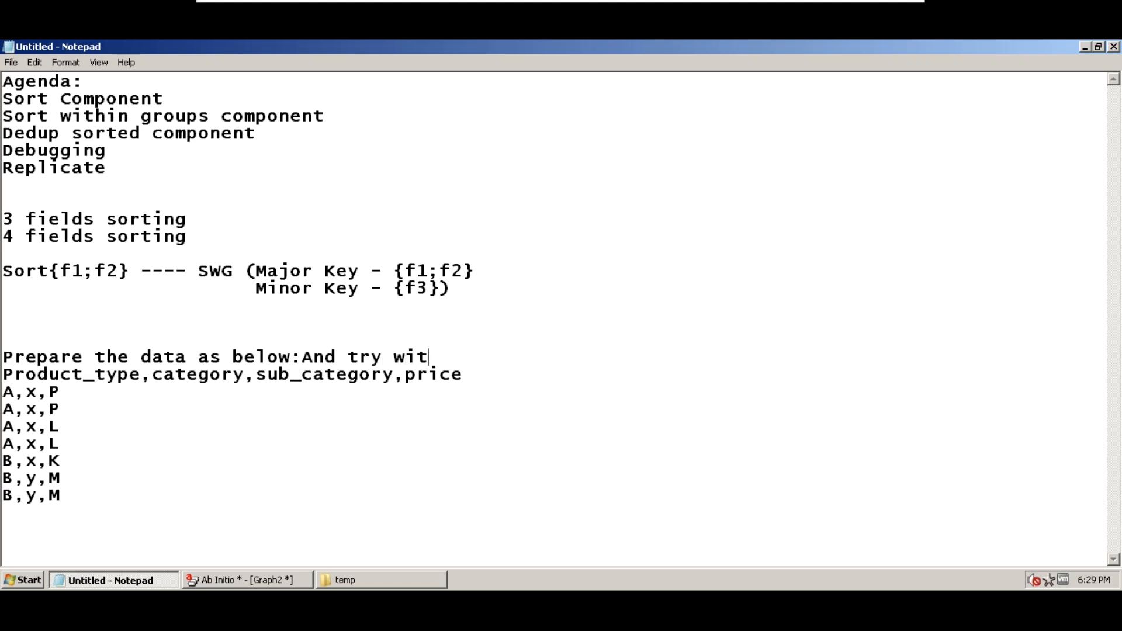
{"action": "type", "text": "h sort, swg co"}
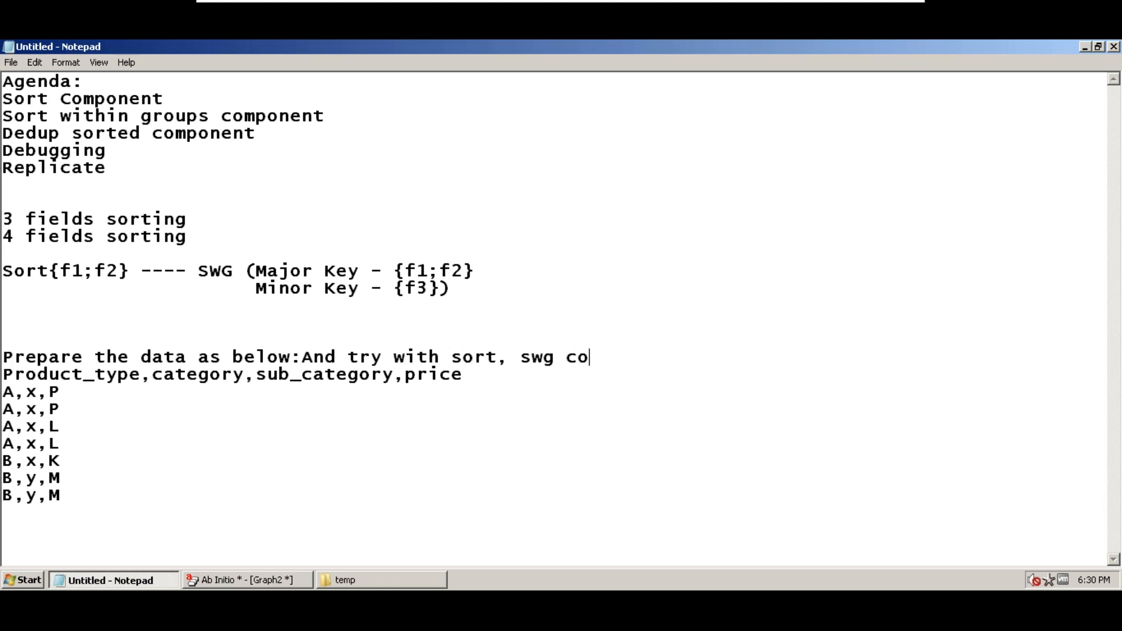
{"action": "type", "text": "mp's."}
{"action": "left_click_drag", "start_coordinate": [64, 498], "coordinate": [4, 357]}
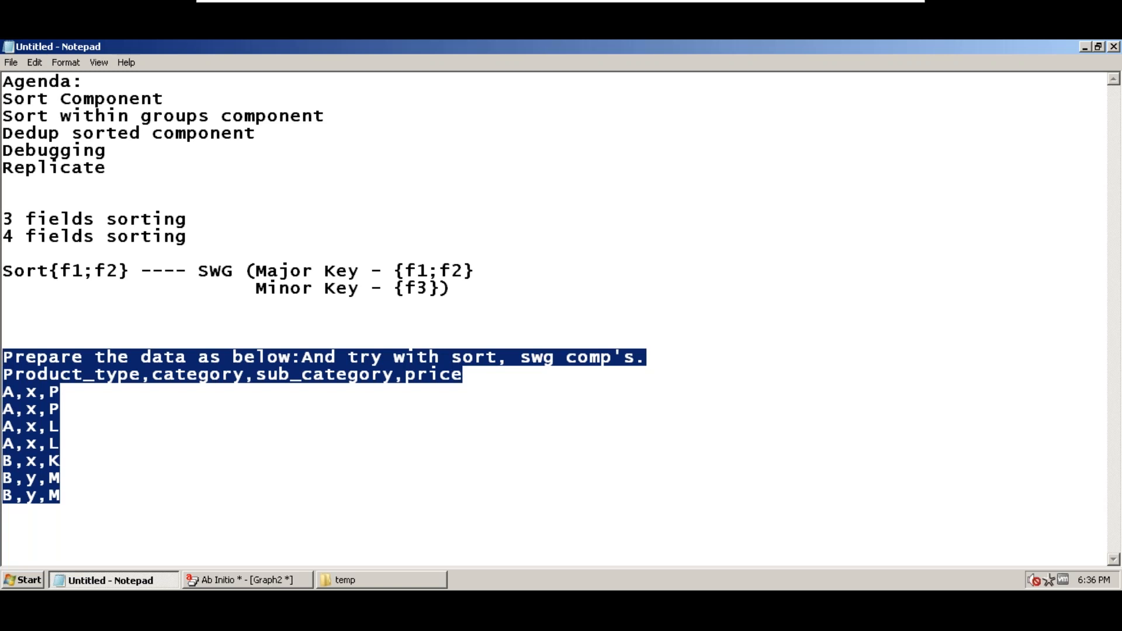
{"action": "left_click", "coordinate": [1085, 49]}
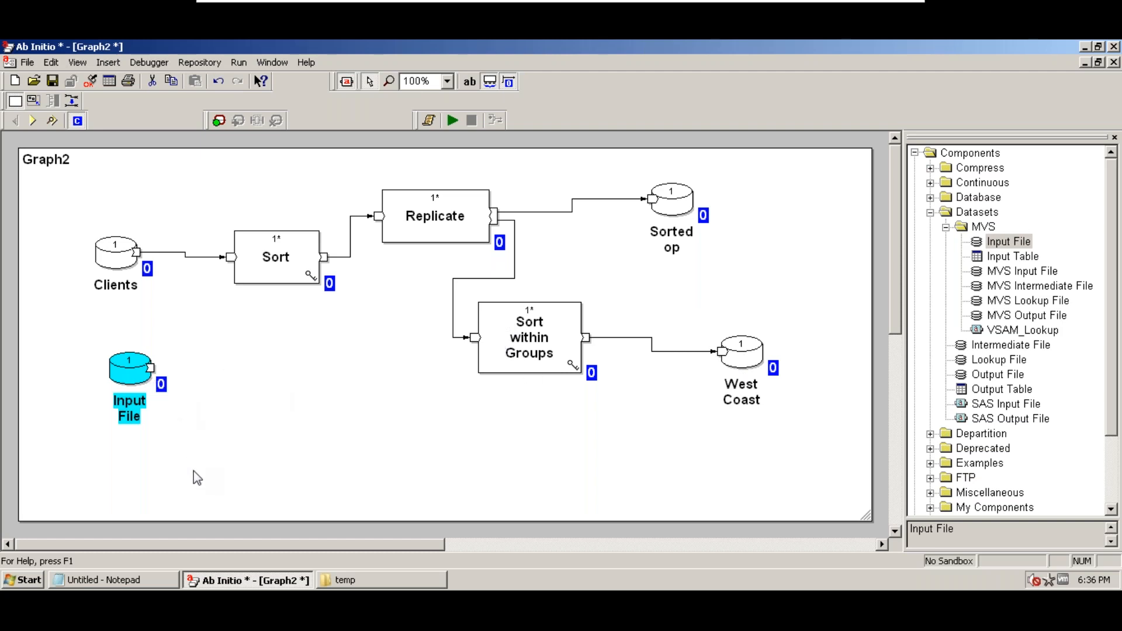
Disable the Input File component and change the virtual machine from full screen to a maximized window
{"action": "right_click", "coordinate": [136, 368]}
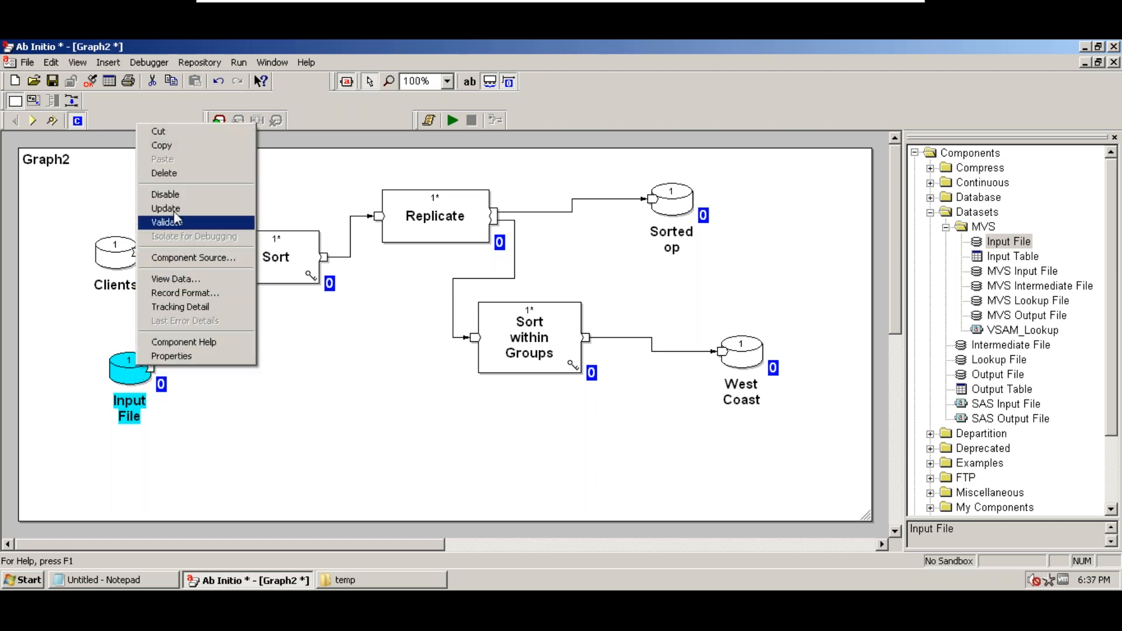
{"action": "left_click", "coordinate": [170, 194]}
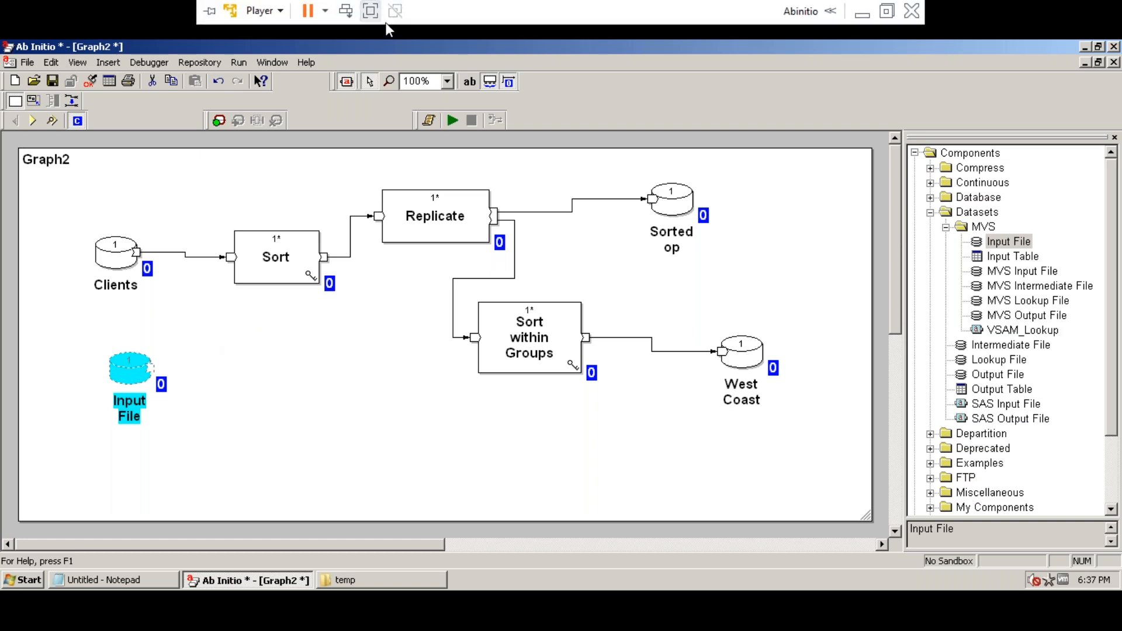
{"action": "left_click", "coordinate": [377, 12]}
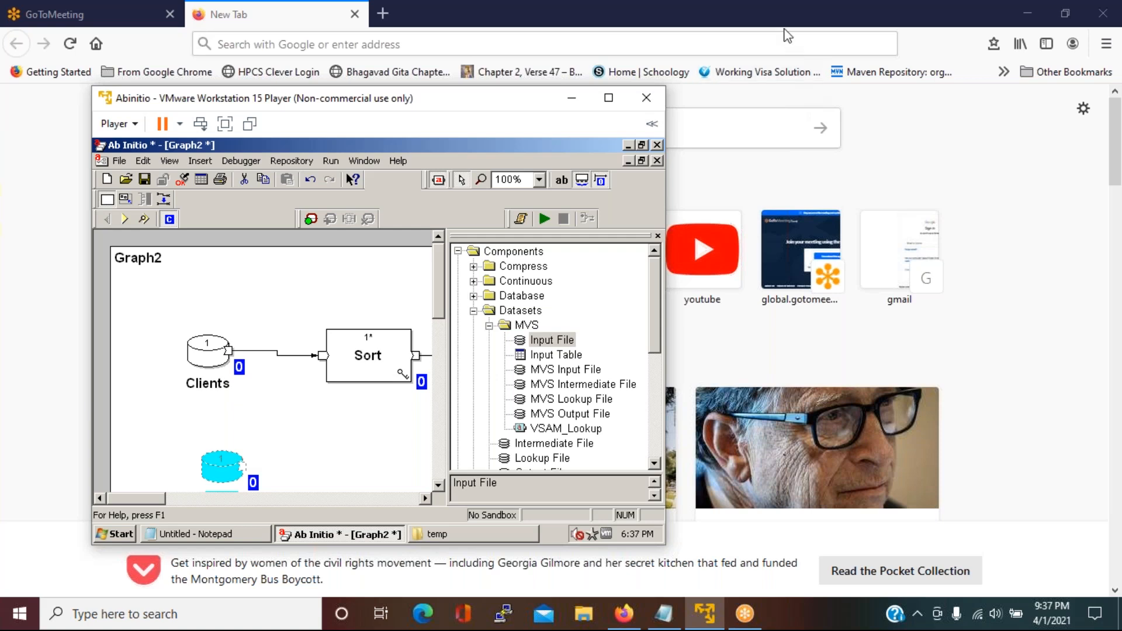
{"action": "left_click", "coordinate": [609, 97]}
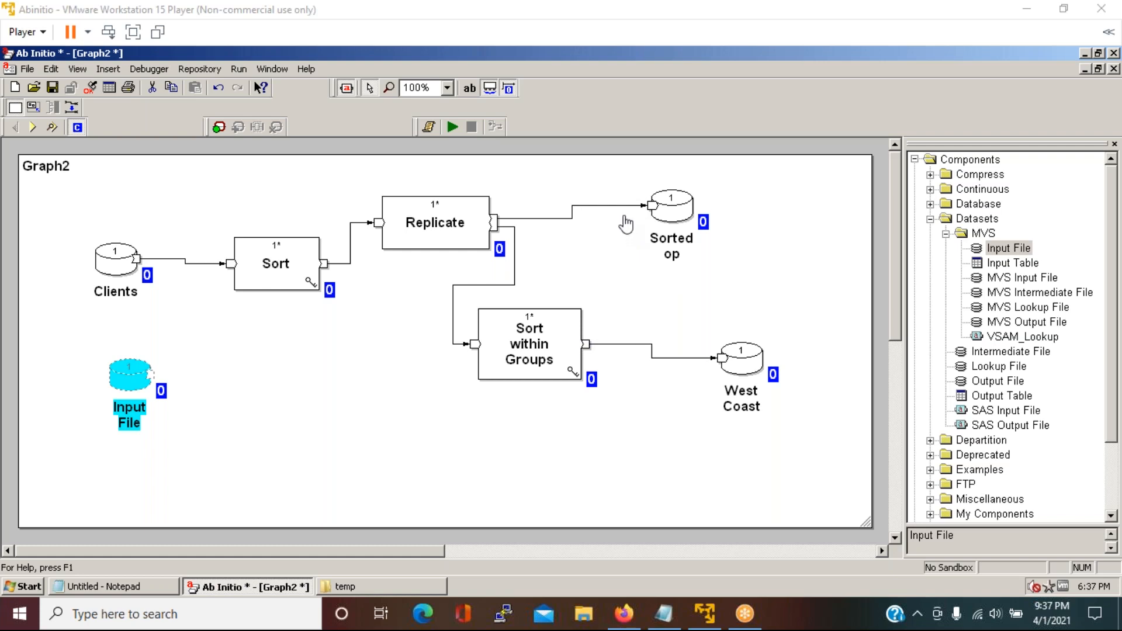
{"action": "left_click", "coordinate": [196, 345]}
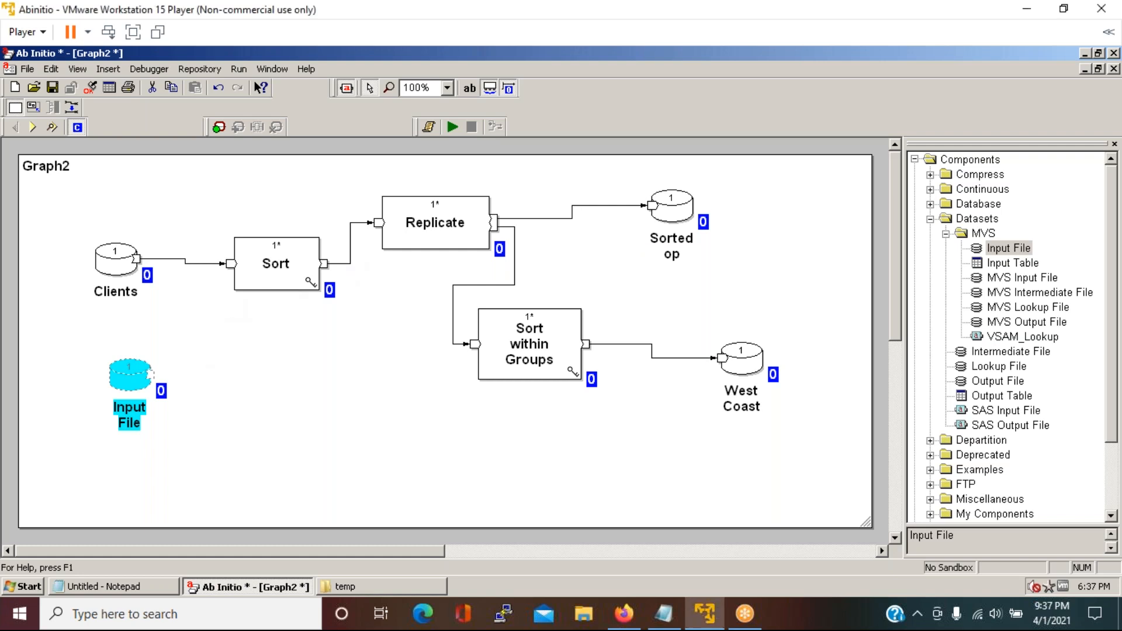
{"action": "left_click_drag", "start_coordinate": [342, 175], "coordinate": [553, 261]}
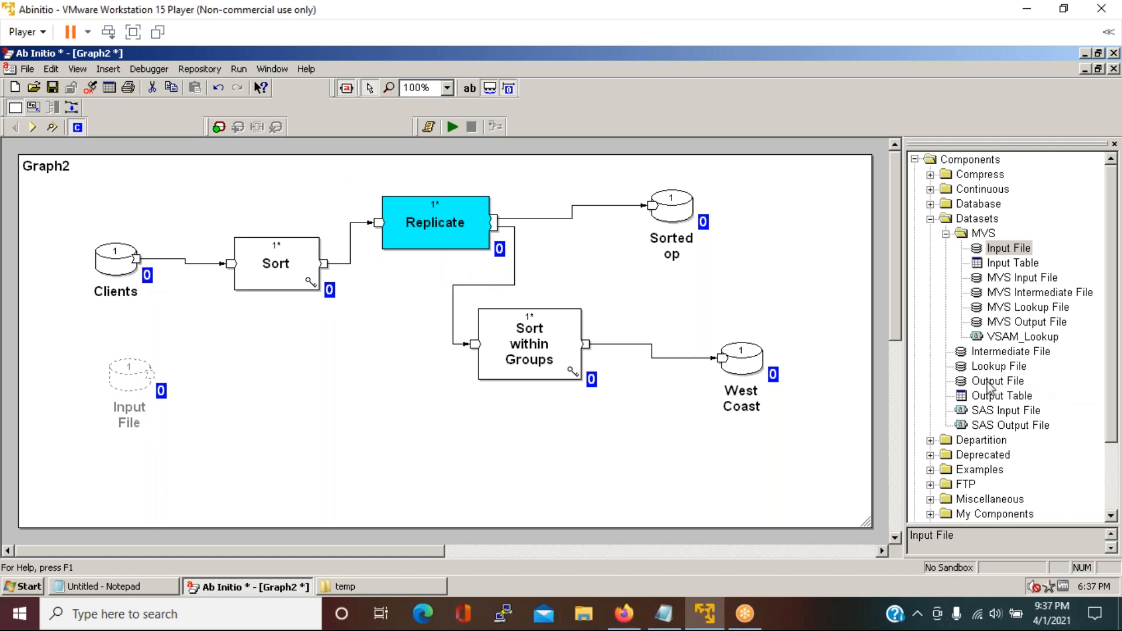
Add a Filter by Expression component fed by Clients below the main flow, and move Sort upward
{"action": "left_click", "coordinate": [931, 219]}
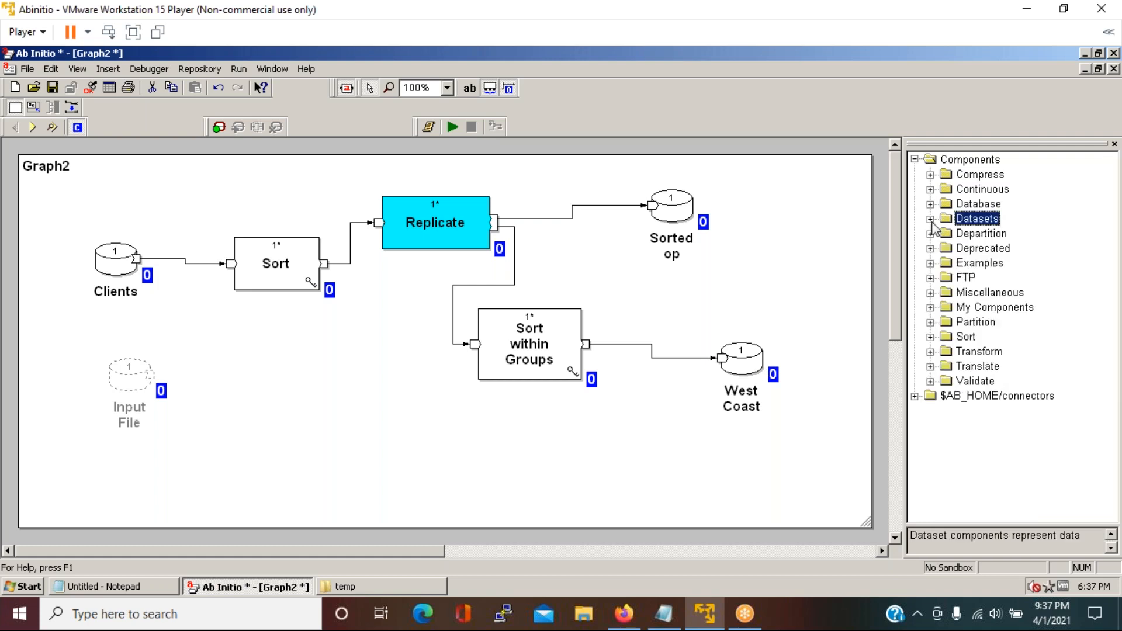
{"action": "left_click", "coordinate": [931, 352]}
{"action": "left_click", "coordinate": [974, 411]}
{"action": "left_click_drag", "start_coordinate": [994, 411], "coordinate": [125, 260]}
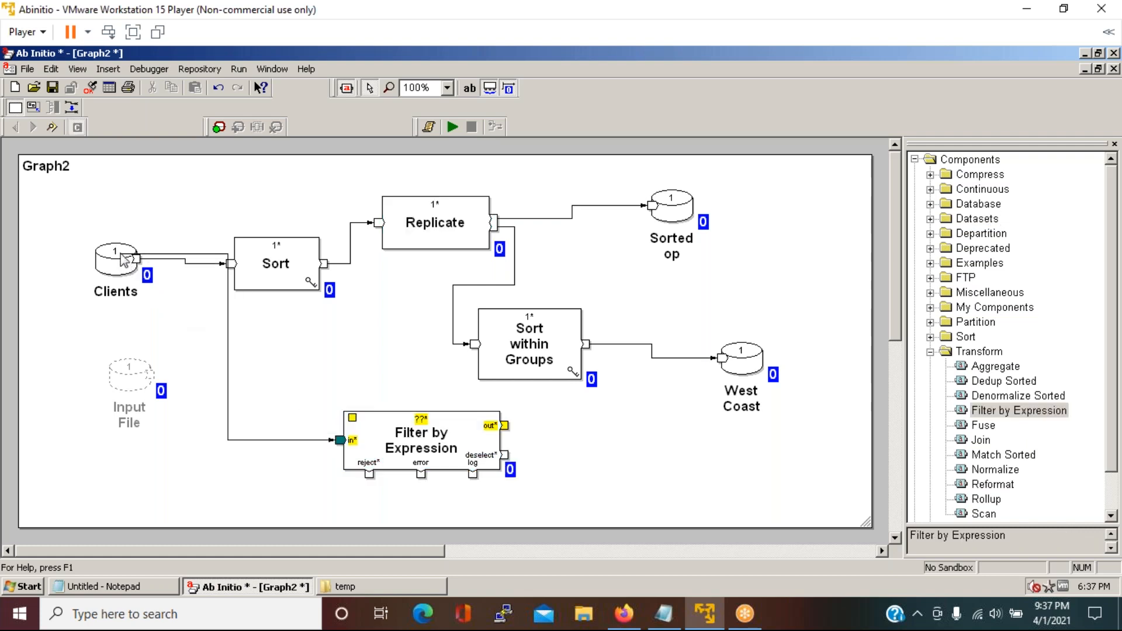
{"action": "left_click_drag", "start_coordinate": [272, 262], "coordinate": [276, 206]}
{"action": "left_click_drag", "start_coordinate": [78, 197], "coordinate": [208, 323]}
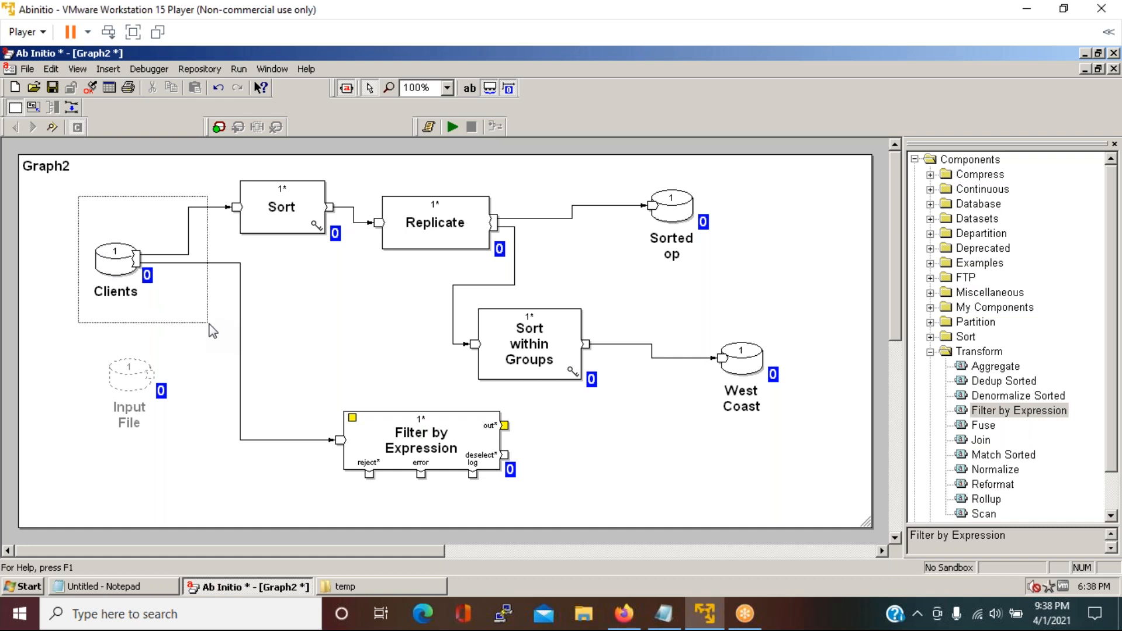
{"action": "left_click_drag", "start_coordinate": [208, 324], "coordinate": [209, 325]}
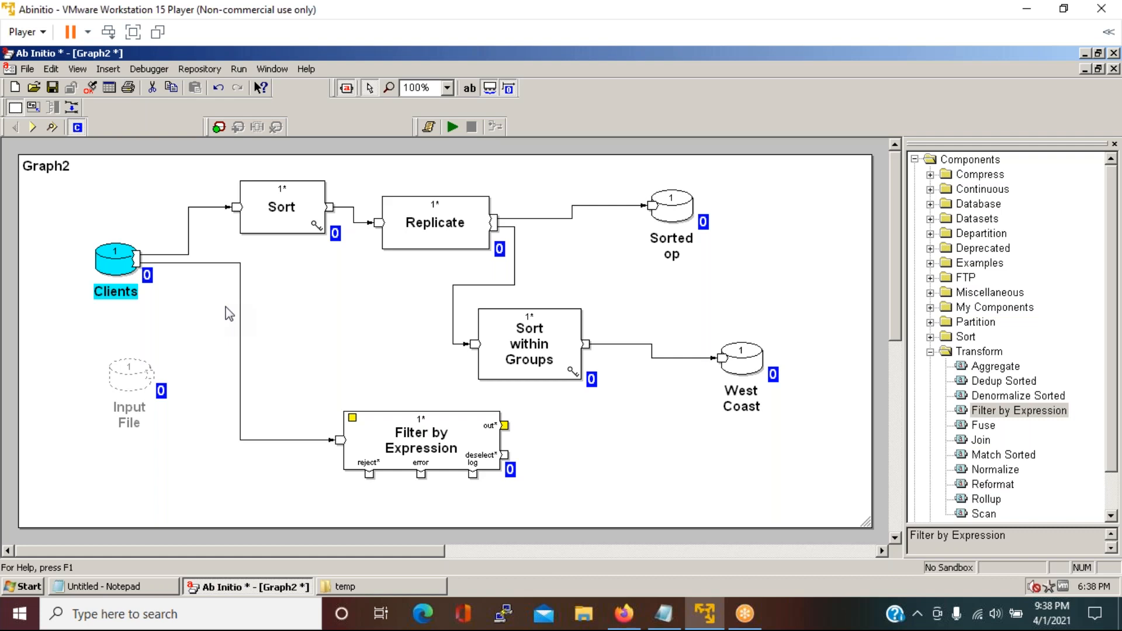
Delete the flow from Clients to Filter by Expression and disable the Filter by Expression component
{"action": "left_click", "coordinate": [325, 440]}
{"action": "key", "text": "Delete"}
{"action": "left_click", "coordinate": [385, 443]}
{"action": "right_click", "coordinate": [381, 450]}
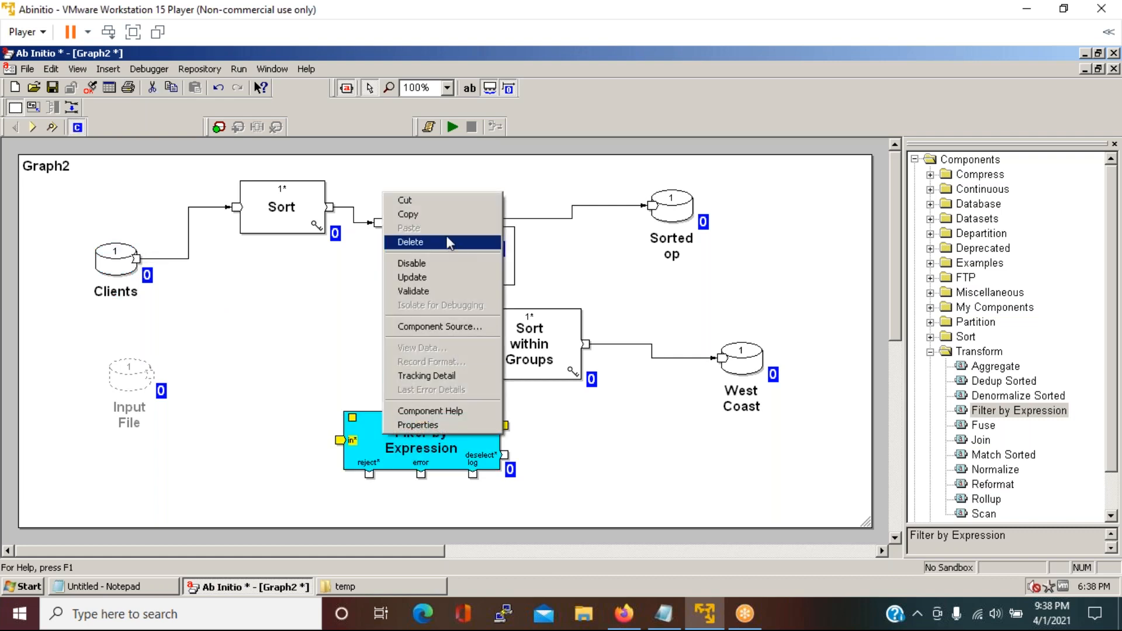
{"action": "left_click", "coordinate": [412, 263]}
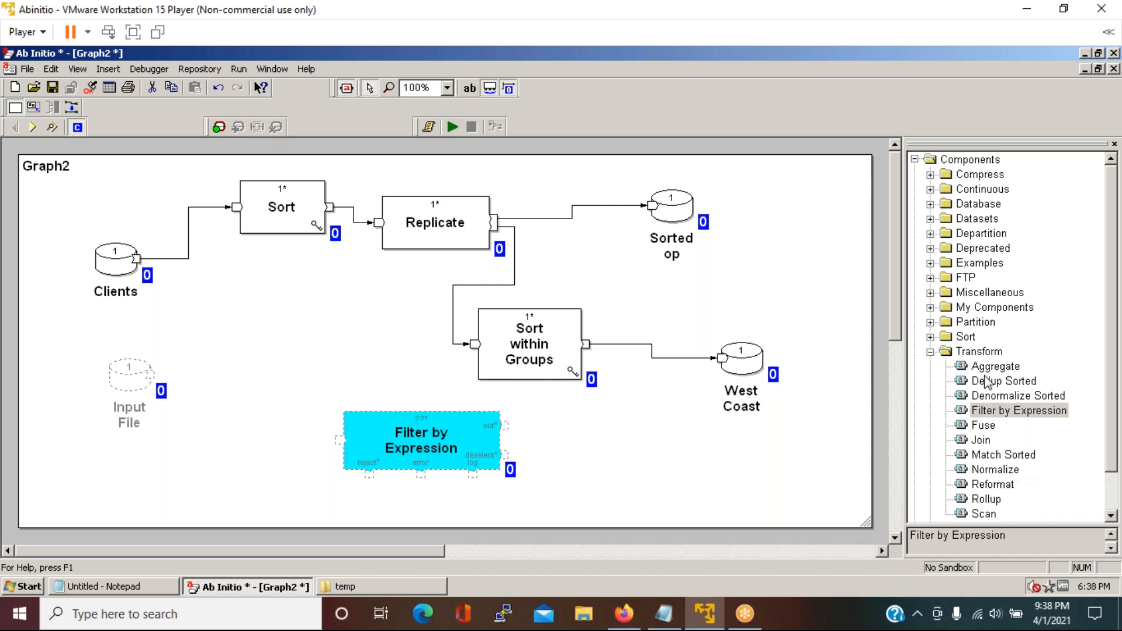
Add a Dedup Sorted component below Sort and shift Clients and Sort further left on the canvas
{"action": "left_click", "coordinate": [1003, 383]}
{"action": "left_click_drag", "start_coordinate": [1005, 386], "coordinate": [314, 316]}
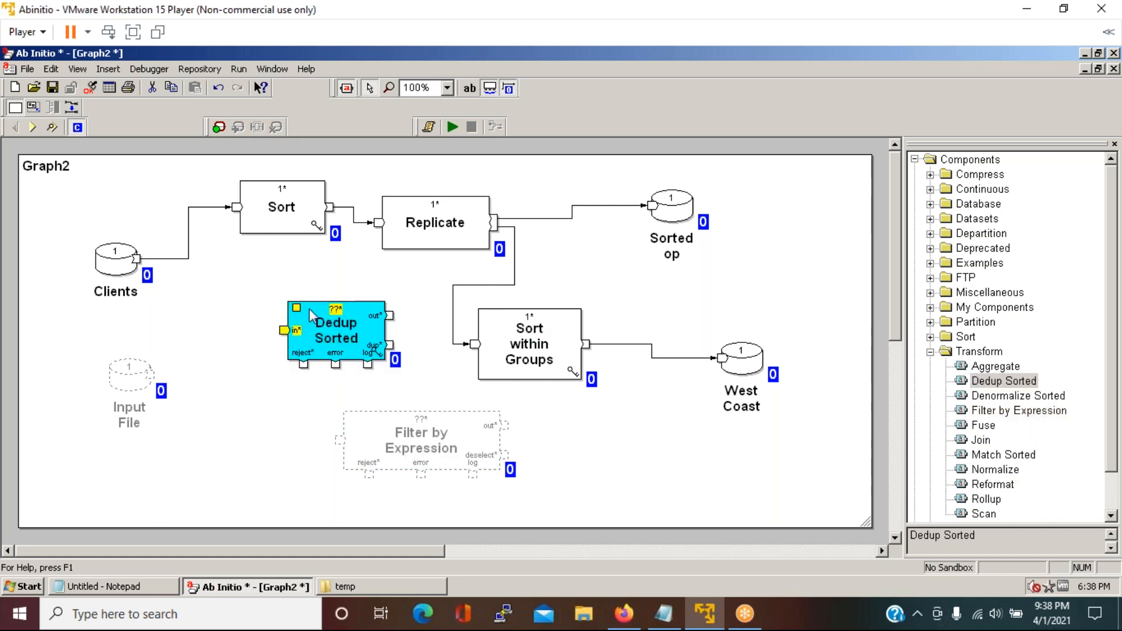
{"action": "left_click", "coordinate": [931, 353]}
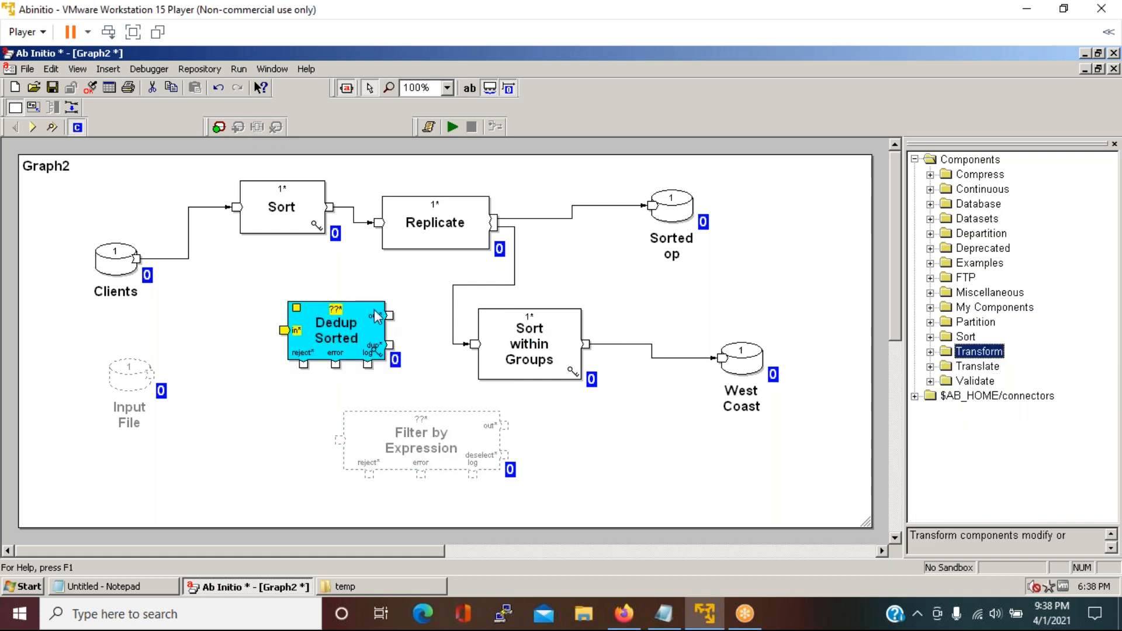
{"action": "left_click_drag", "start_coordinate": [120, 264], "coordinate": [69, 238]}
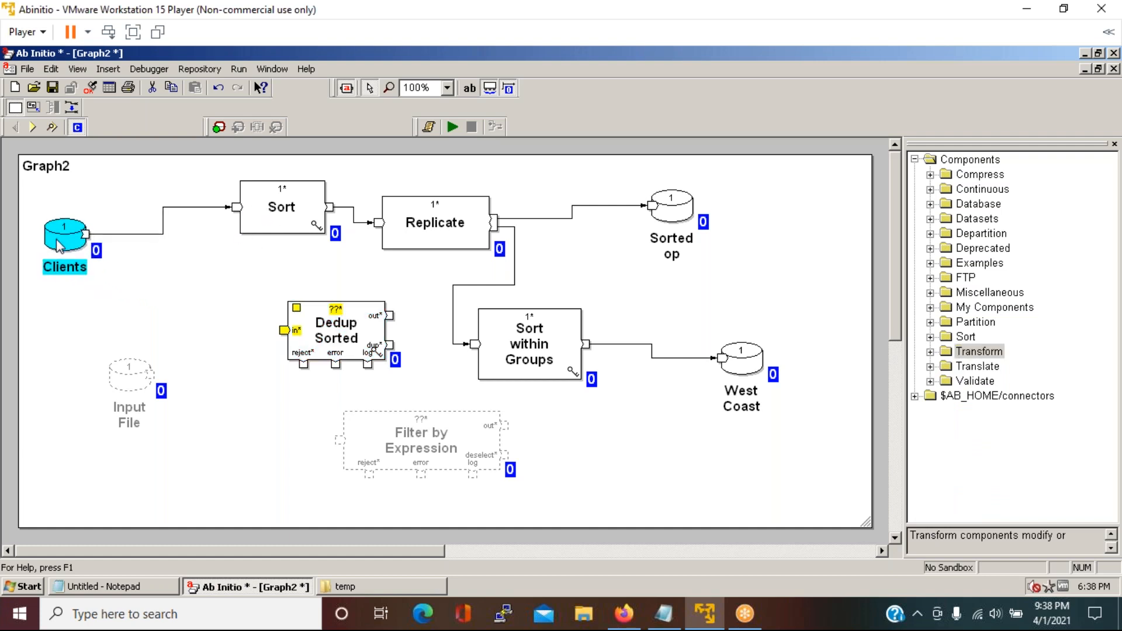
{"action": "left_click_drag", "start_coordinate": [276, 218], "coordinate": [205, 254]}
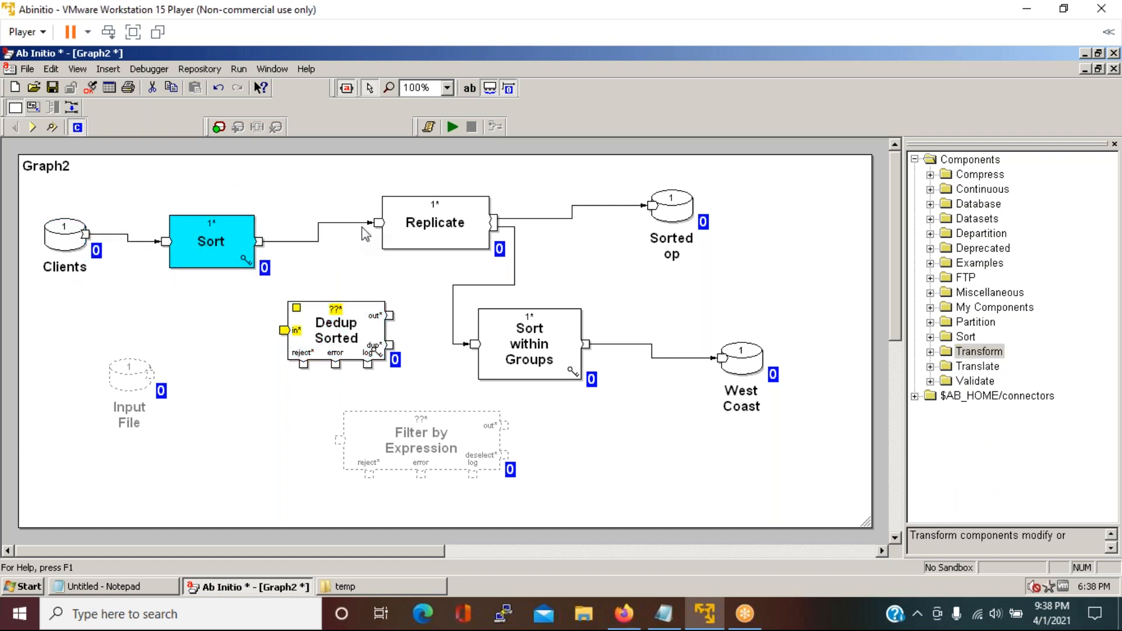
Delete the flow from Sort to Replicate, placing Dedup Sorted beside Sort and Replicate below it
{"action": "left_click", "coordinate": [365, 221]}
{"action": "key", "text": "Delete"}
{"action": "left_click_drag", "start_coordinate": [349, 325], "coordinate": [355, 231]}
{"action": "left_click_drag", "start_coordinate": [434, 231], "coordinate": [338, 430]}
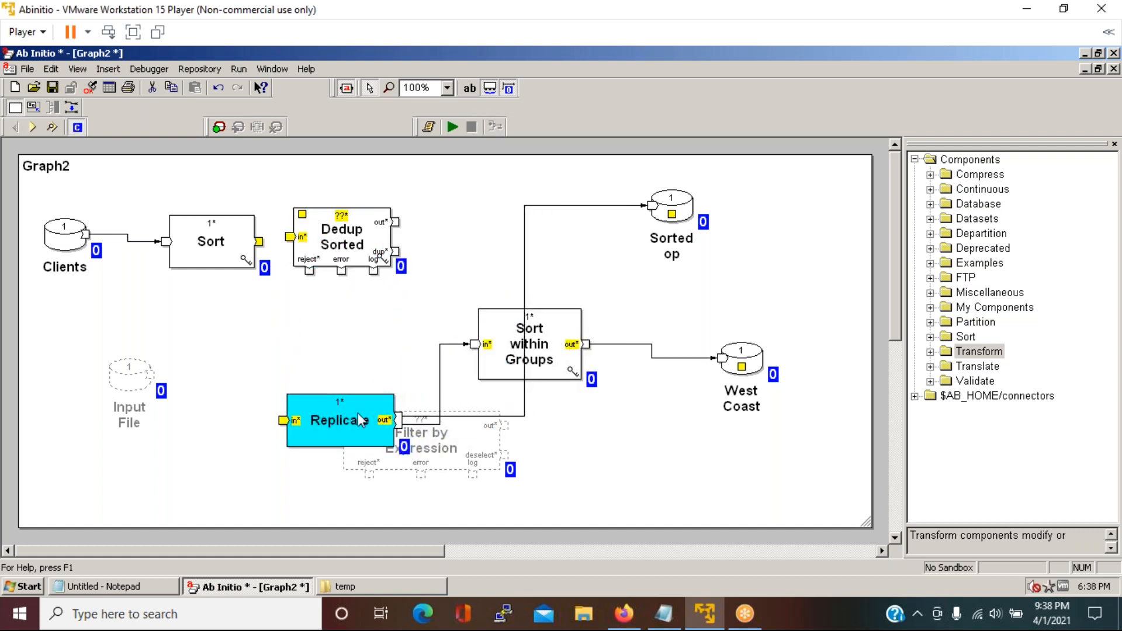
Move Sort within Groups down beside Replicate and delete the flow from Replicate to Sorted op
{"action": "left_click_drag", "start_coordinate": [554, 367], "coordinate": [548, 494]}
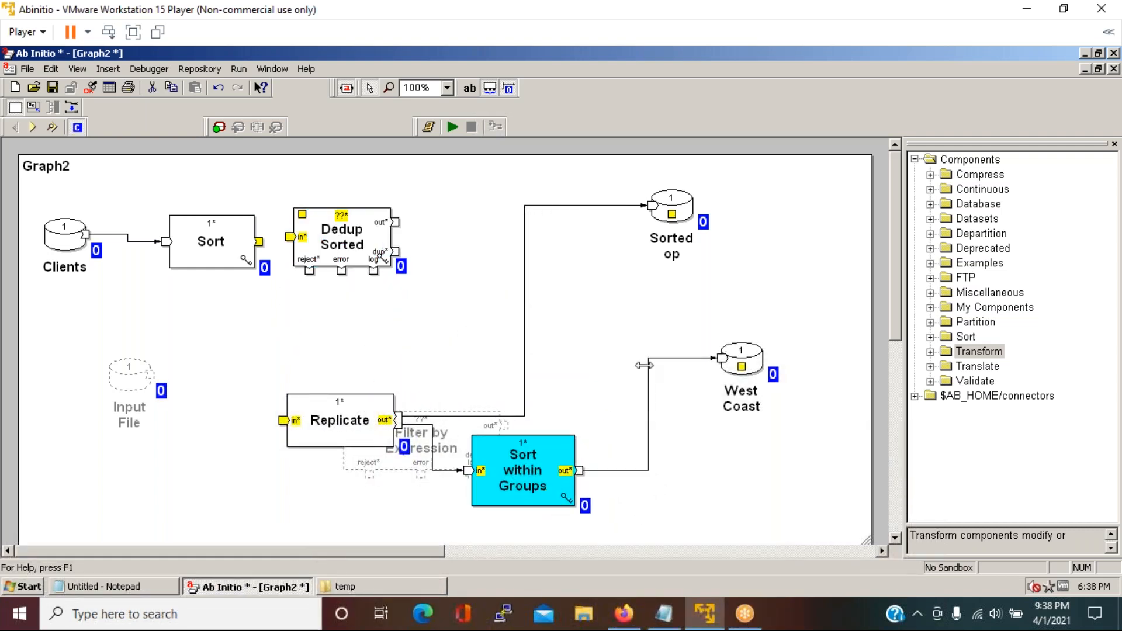
{"action": "left_click", "coordinate": [406, 418]}
{"action": "left_click", "coordinate": [644, 205]}
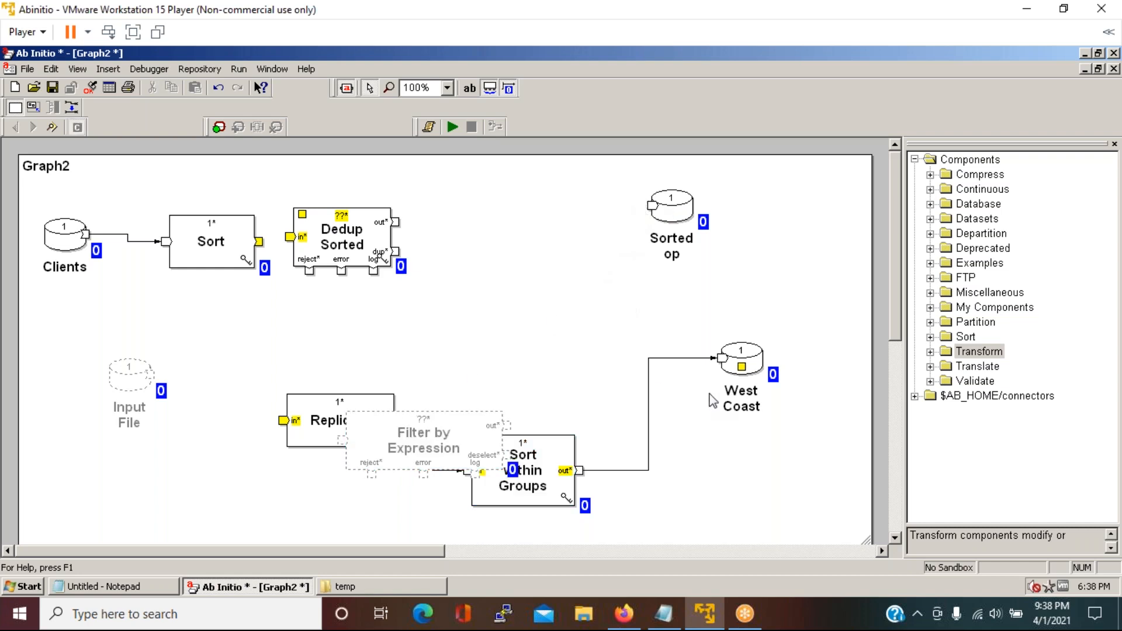
Rewire Dedup Sorted so Sort feeds its input, its out port feeds Sorted op and its dup port feeds West Coast
{"action": "left_click", "coordinate": [712, 357]}
{"action": "mouse_move", "coordinate": [722, 357]}
{"action": "left_mouse_down"}
{"action": "mouse_move", "coordinate": [501, 298]}
{"action": "mouse_move", "coordinate": [395, 256]}
{"action": "left_mouse_up"}
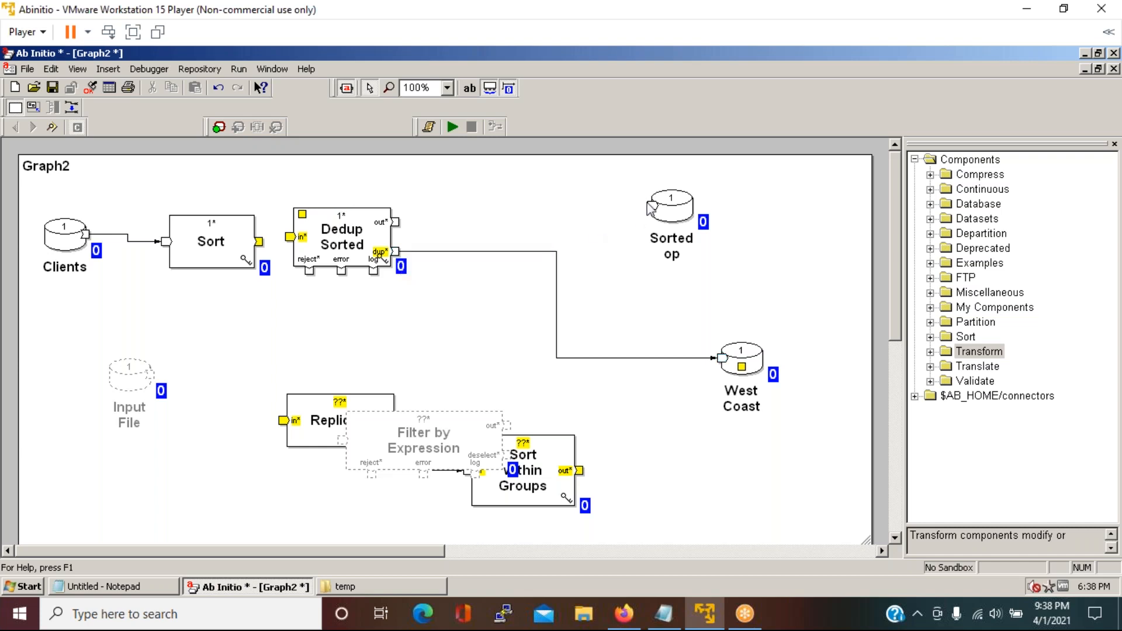
{"action": "left_click_drag", "start_coordinate": [651, 205], "coordinate": [395, 223]}
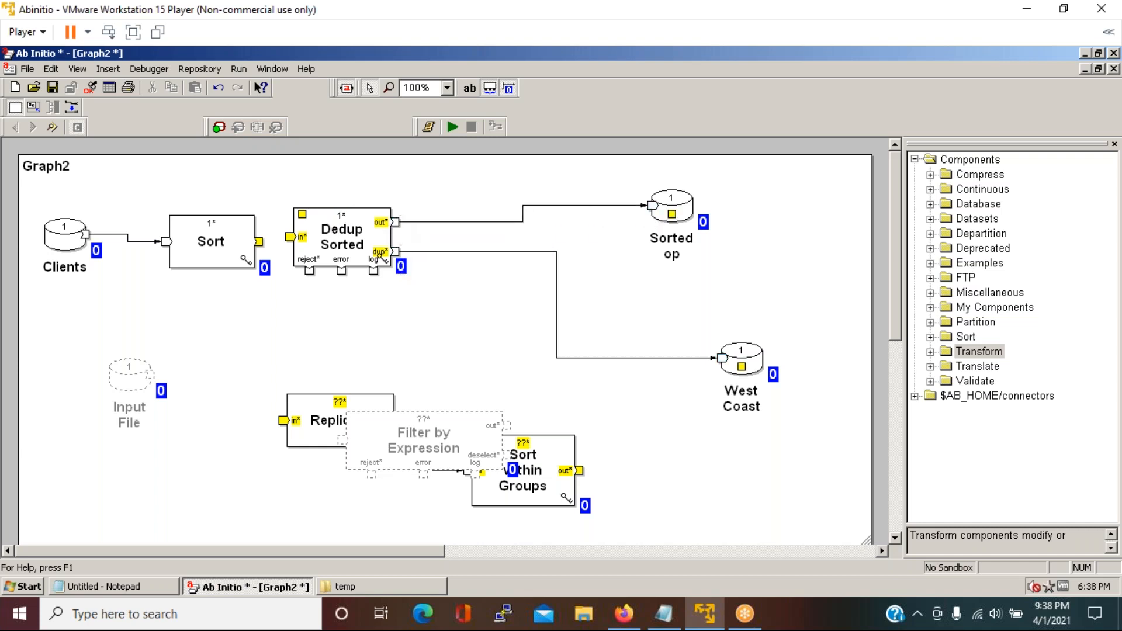
{"action": "left_click_drag", "start_coordinate": [258, 242], "coordinate": [291, 238]}
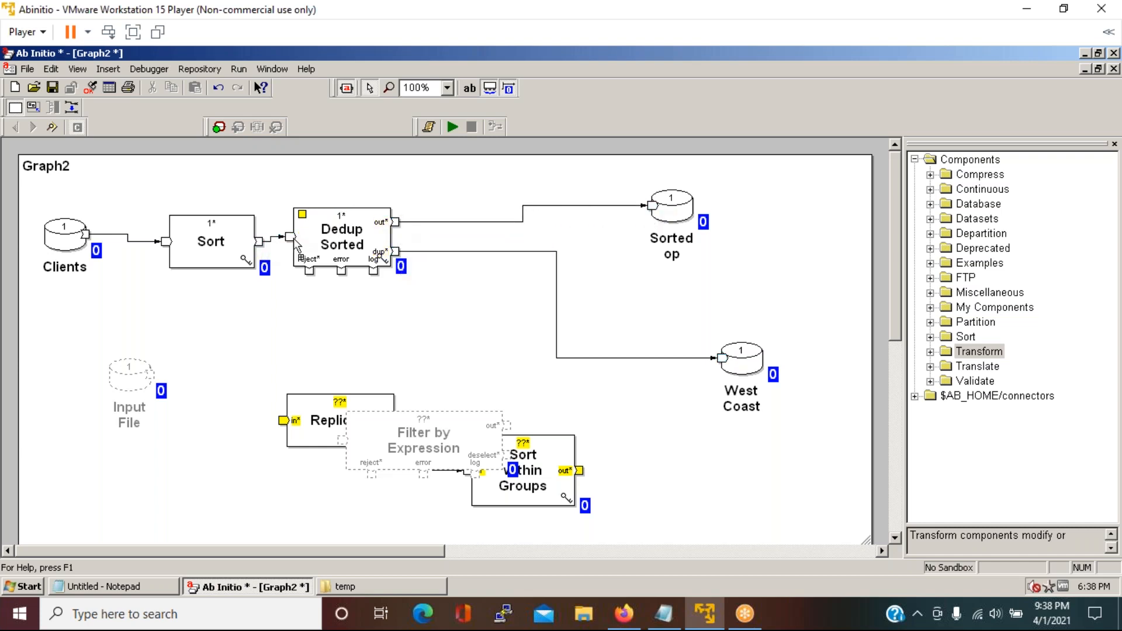
Disable the Replicate and Sort within Groups components, and shift Dedup Sorted slightly away from Sort
{"action": "left_click", "coordinate": [339, 411]}
{"action": "left_click", "coordinate": [555, 484], "text": "ctrl"}
{"action": "right_click", "coordinate": [554, 483]}
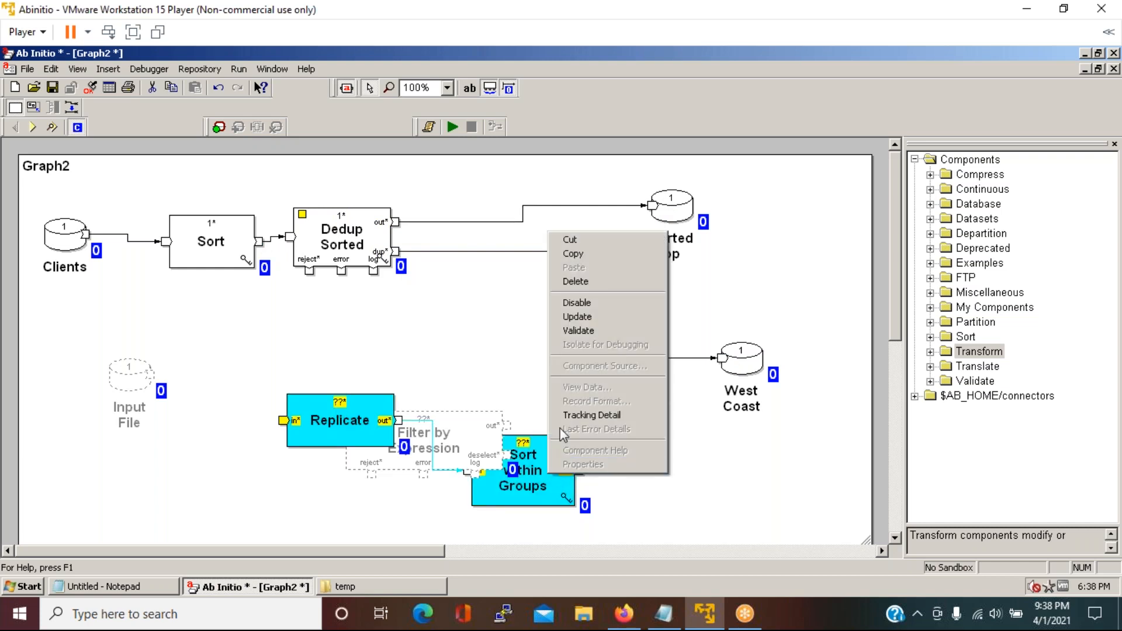
{"action": "left_click", "coordinate": [570, 301]}
{"action": "left_click", "coordinate": [468, 335]}
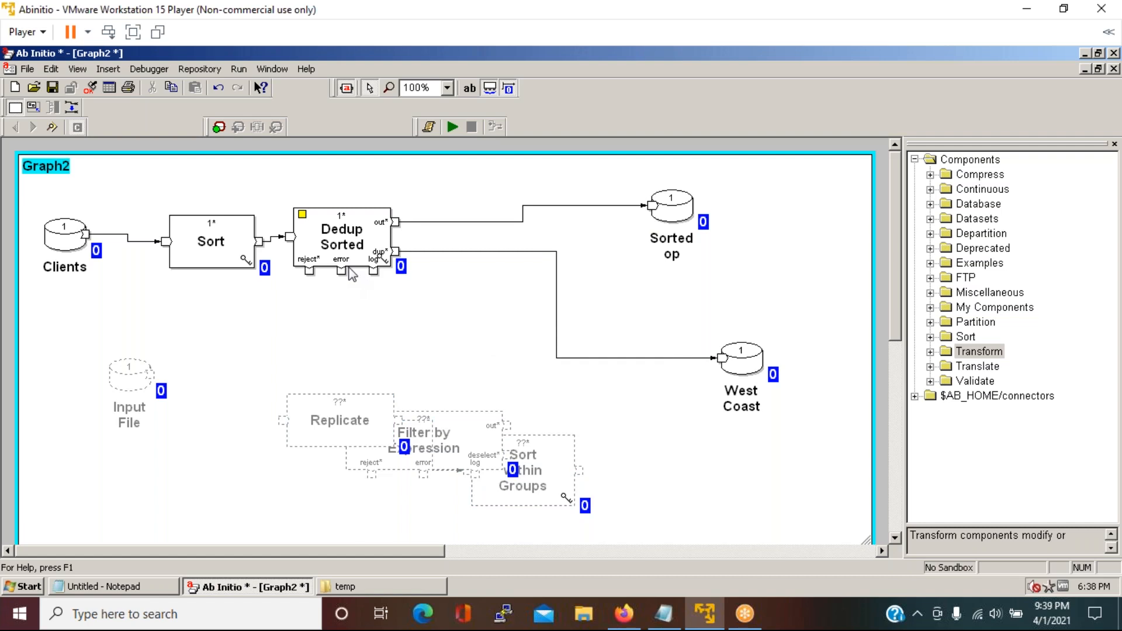
{"action": "left_click_drag", "start_coordinate": [339, 247], "coordinate": [384, 251]}
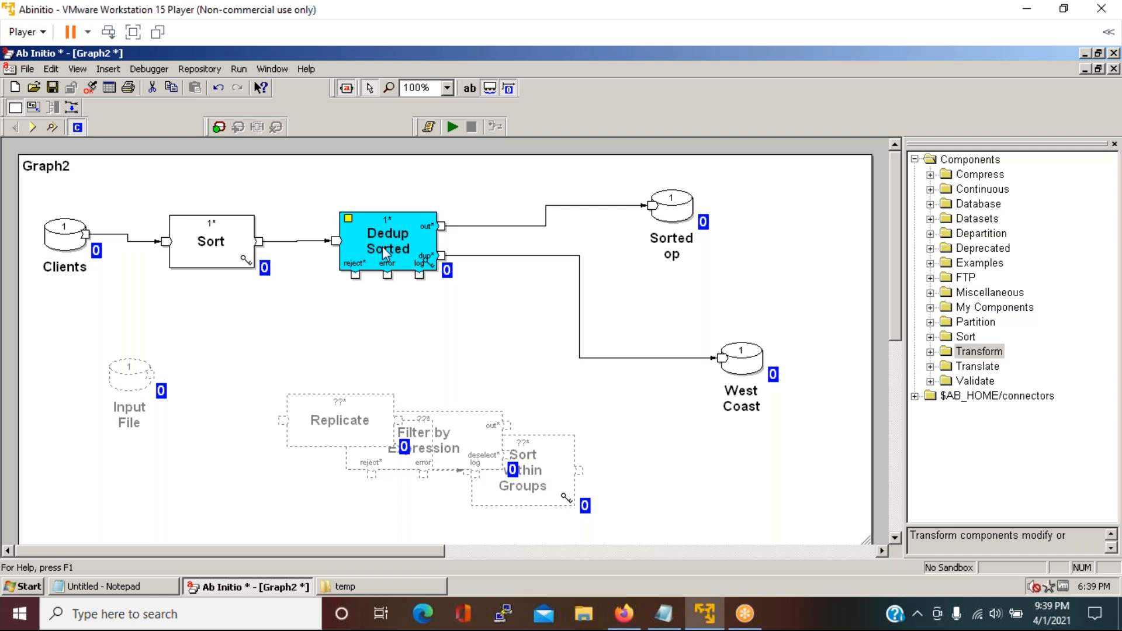
Open Paint and start a text block near the canvas's upper-left corner with the lines "1,R", "1,A" and "1,Z"
{"action": "left_click", "coordinate": [134, 615]}
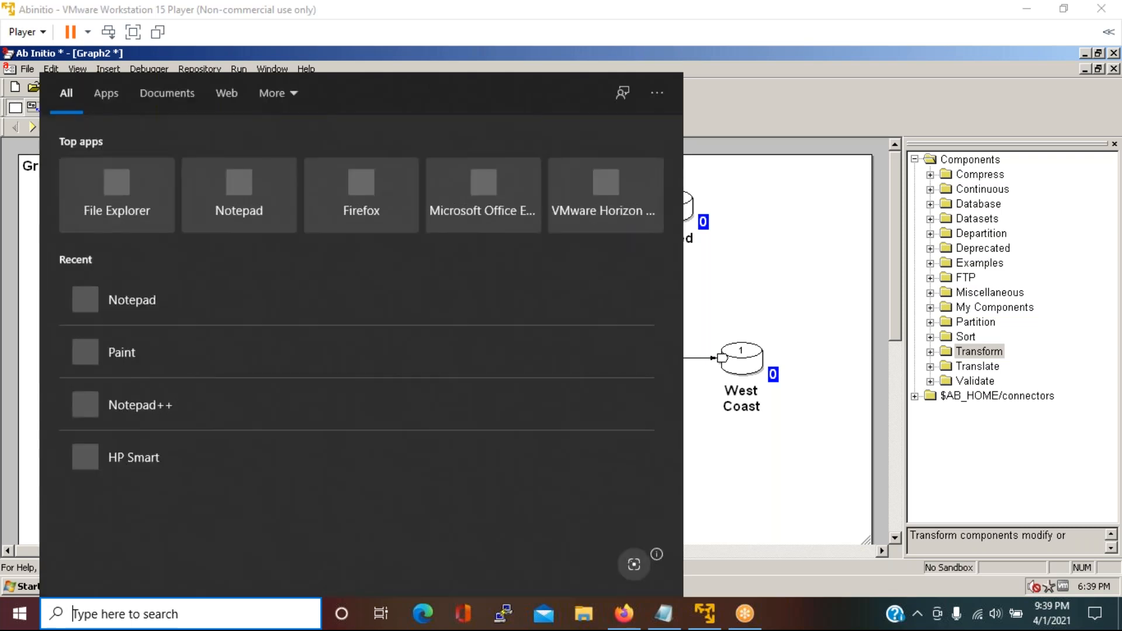
{"action": "type", "text": "paint"}
{"action": "key", "text": "Return"}
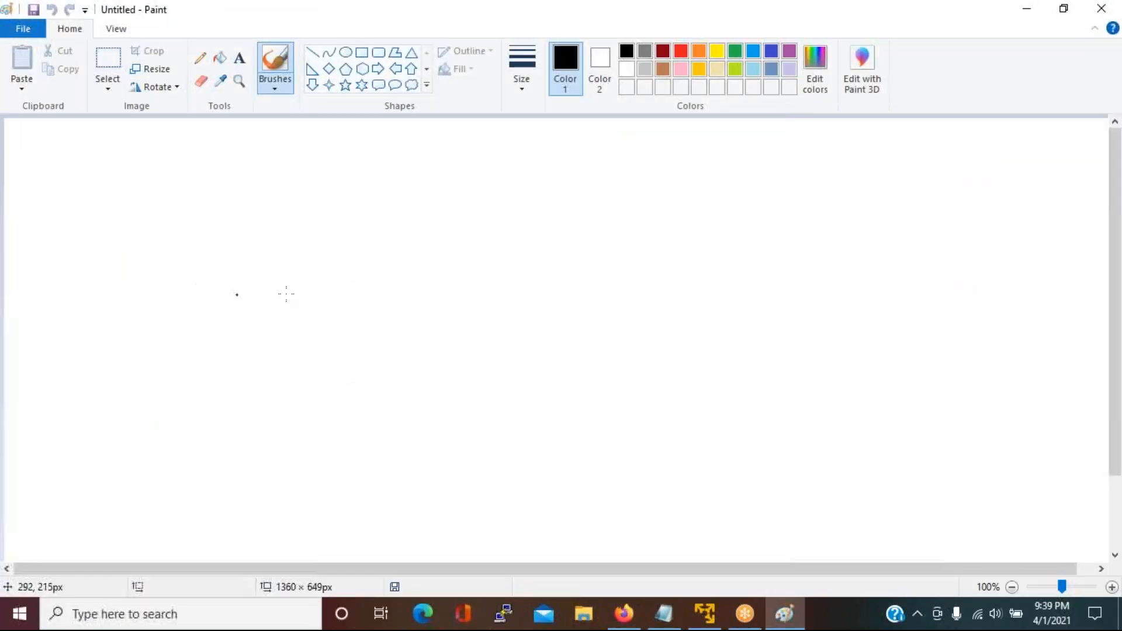
{"action": "left_click", "coordinate": [239, 59]}
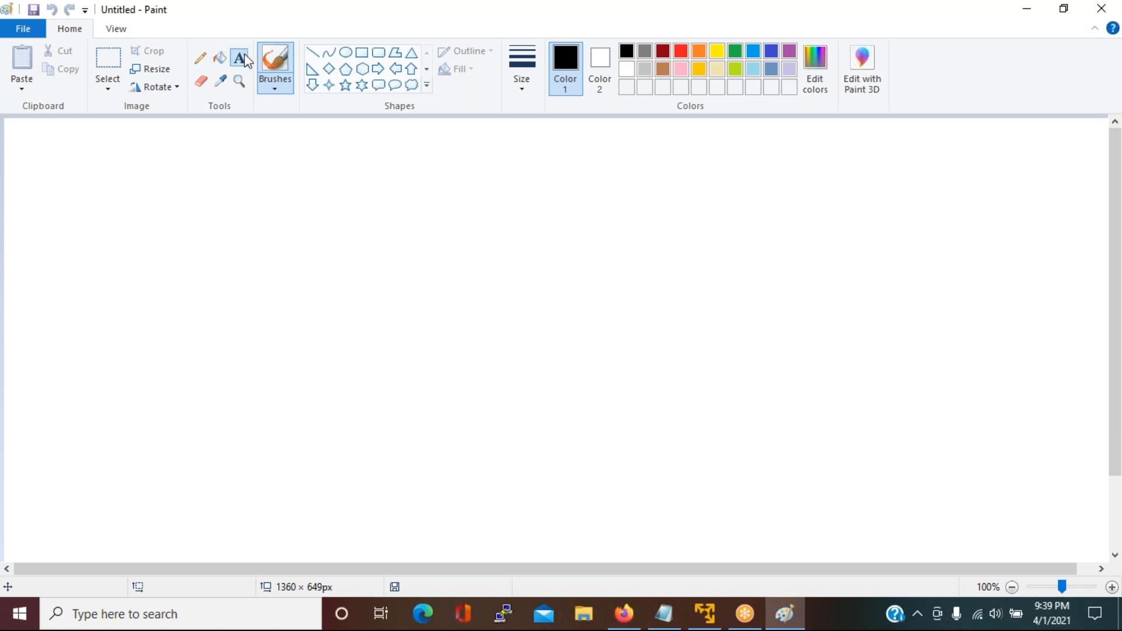
{"action": "left_click", "coordinate": [55, 152]}
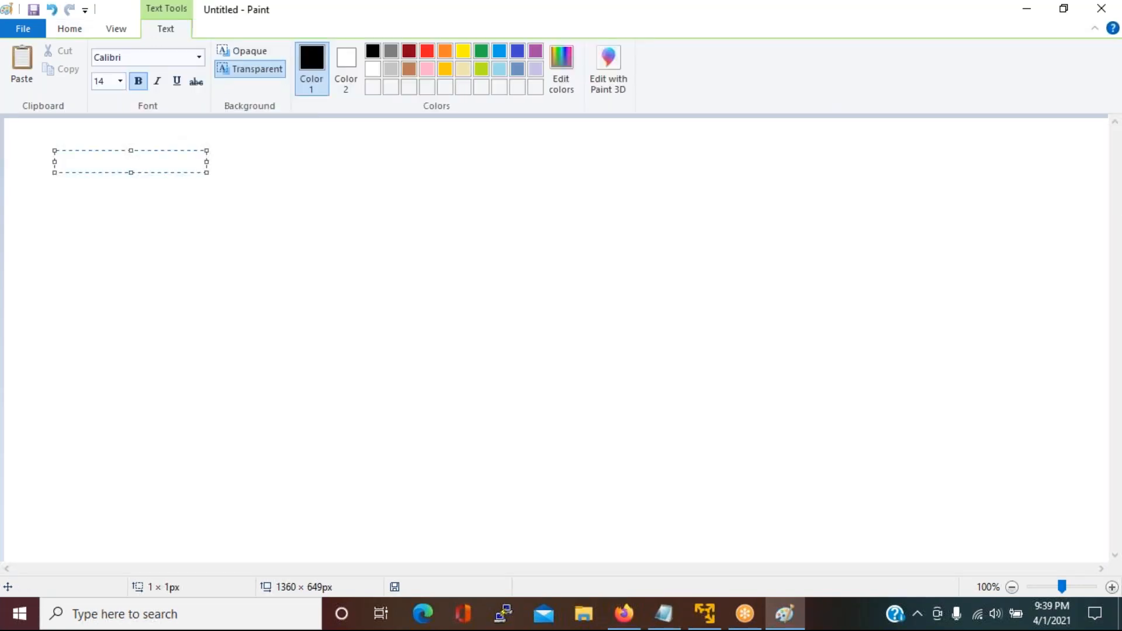
{"action": "type", "text": "1,R"}
{"action": "key", "text": "Return"}
{"action": "type", "text": "1,A"}
{"action": "key", "text": "Return"}
{"action": "type", "text": "1,Z"}
{"action": "key", "text": "Return"}
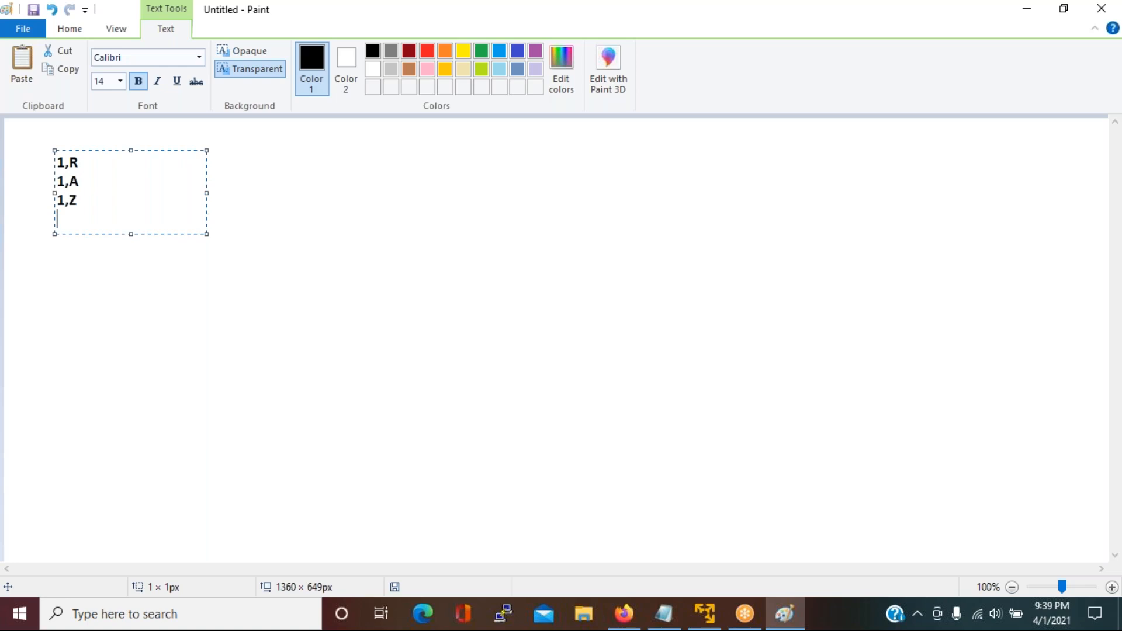
Extend the sample list with the lines "2,K", "2,L", "3,M" and "4,J", and finish the text block
{"action": "type", "text": "2,K"}
{"action": "key", "text": "Return"}
{"action": "type", "text": "2,L"}
{"action": "key", "text": "Return"}
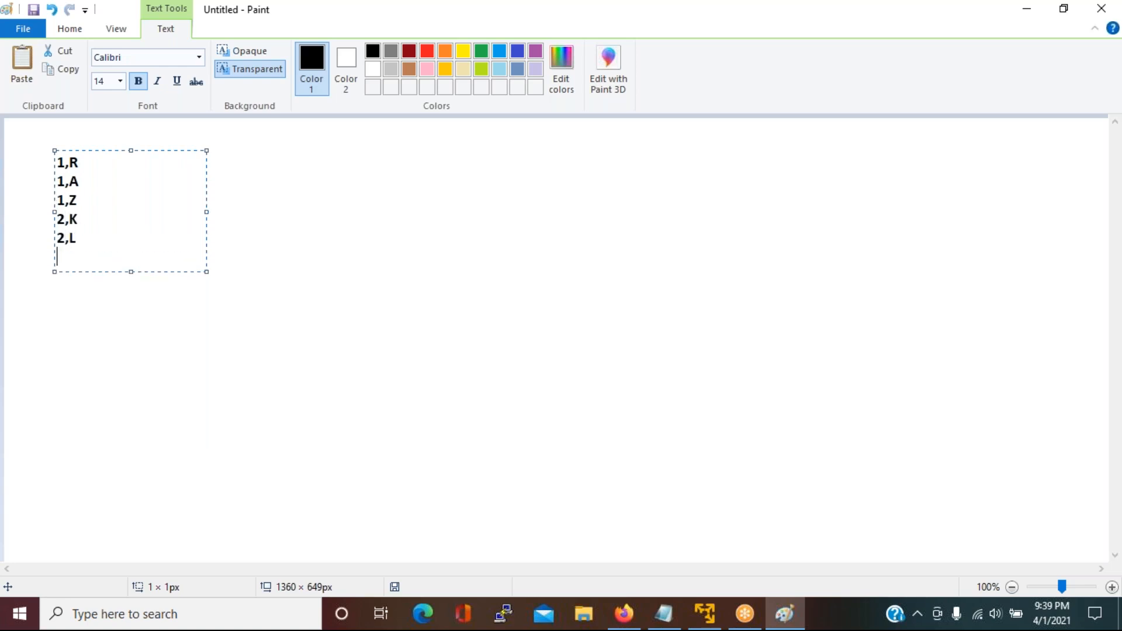
{"action": "type", "text": "3,M"}
{"action": "key", "text": "Return"}
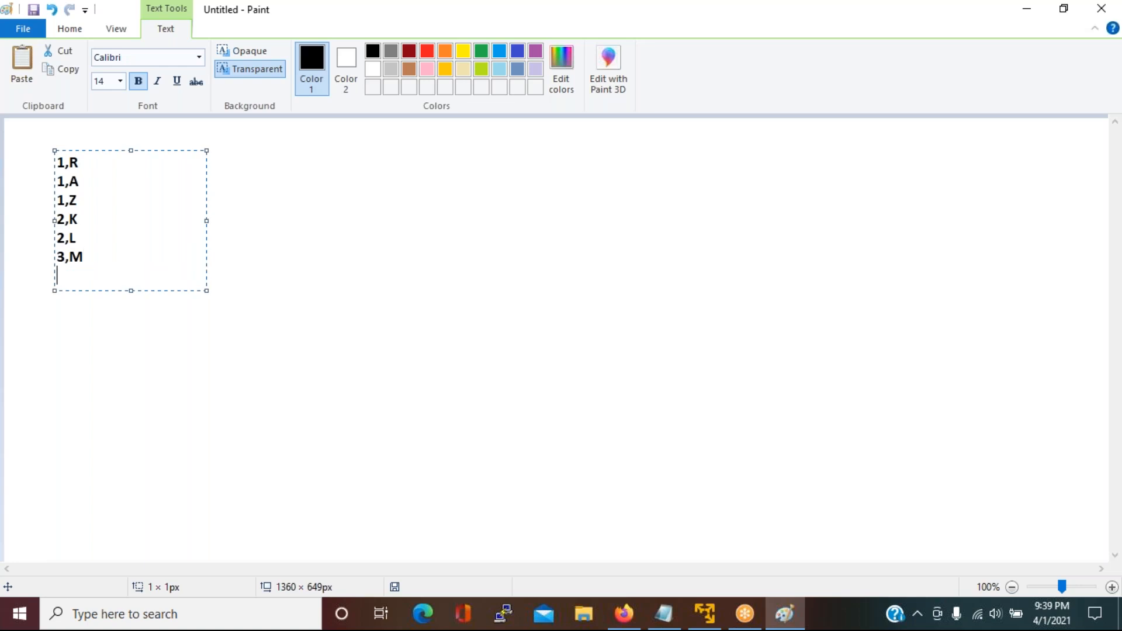
{"action": "type", "text": "4,J"}
{"action": "key", "text": "Return"}
{"action": "type", "text": "5,I"}
{"action": "key", "text": "BackSpace"}
{"action": "key", "text": "BackSpace"}
{"action": "key", "text": "BackSpace"}
{"action": "left_click", "coordinate": [94, 378]}
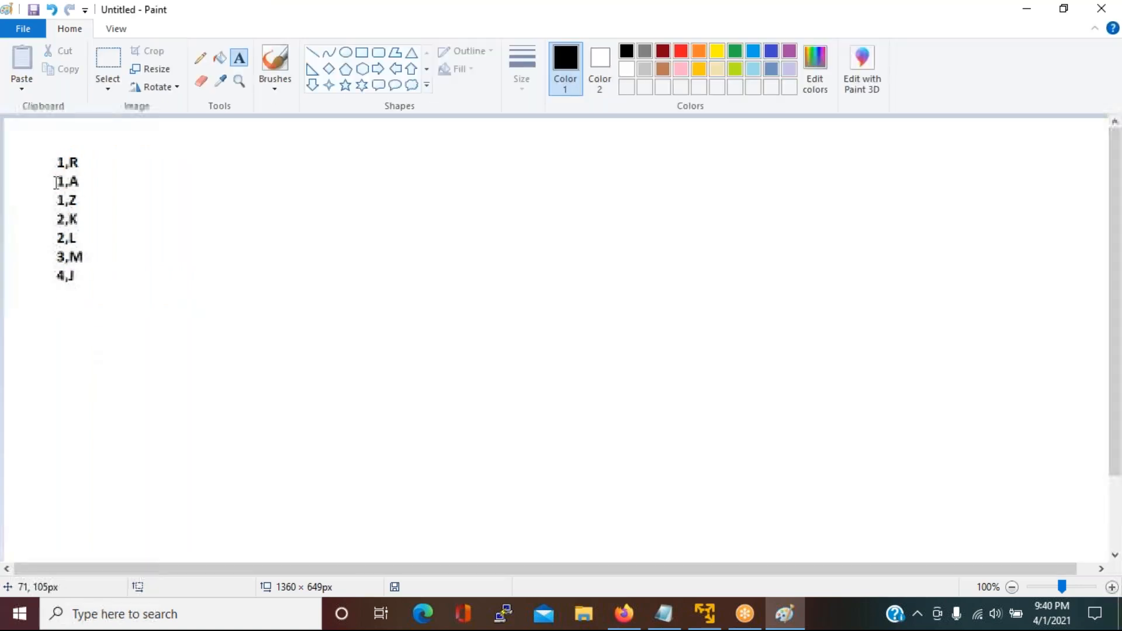
Add the heading "Source data" above the sample list, followed by the field names "(f1,f2)"
{"action": "left_click", "coordinate": [46, 135]}
{"action": "type", "text": "S"}
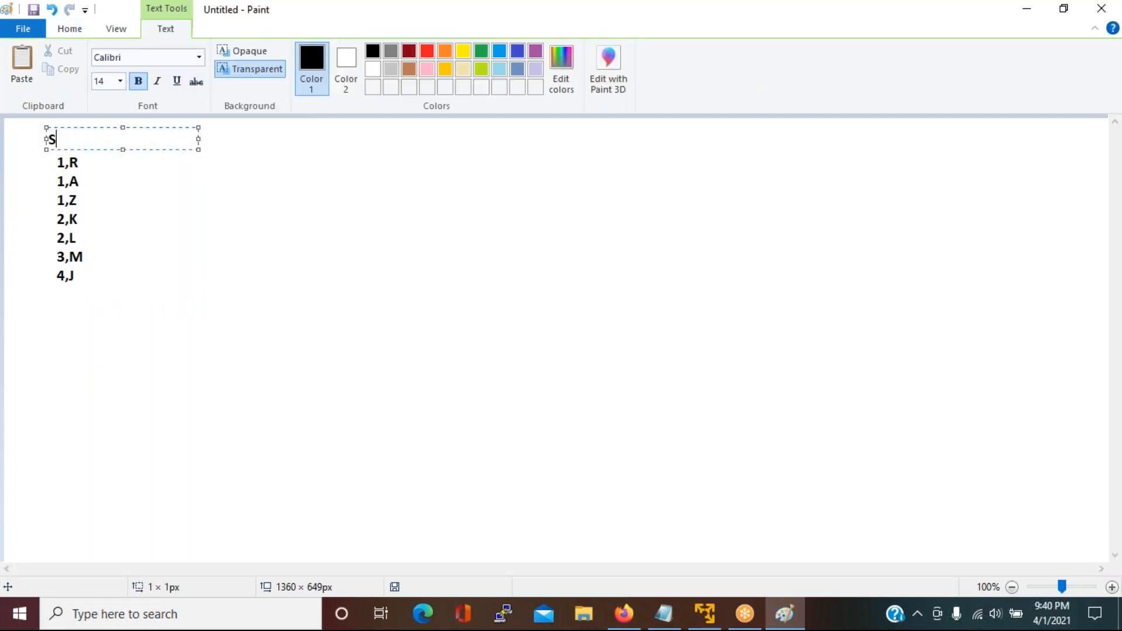
{"action": "type", "text": "ource data"}
{"action": "left_click", "coordinate": [150, 306]}
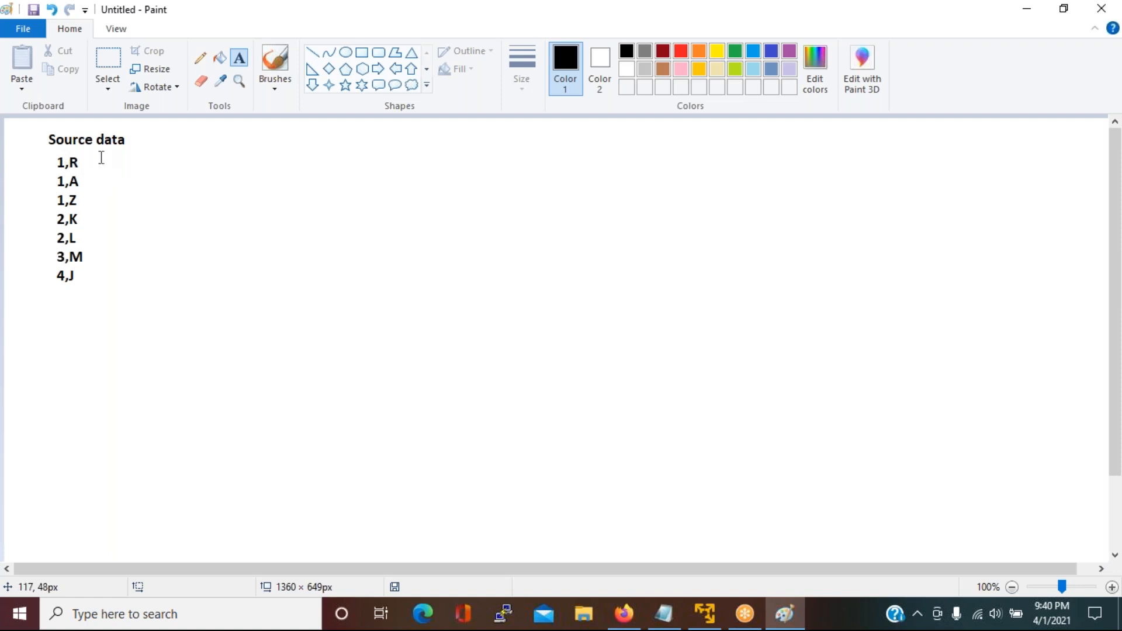
{"action": "left_click", "coordinate": [132, 138]}
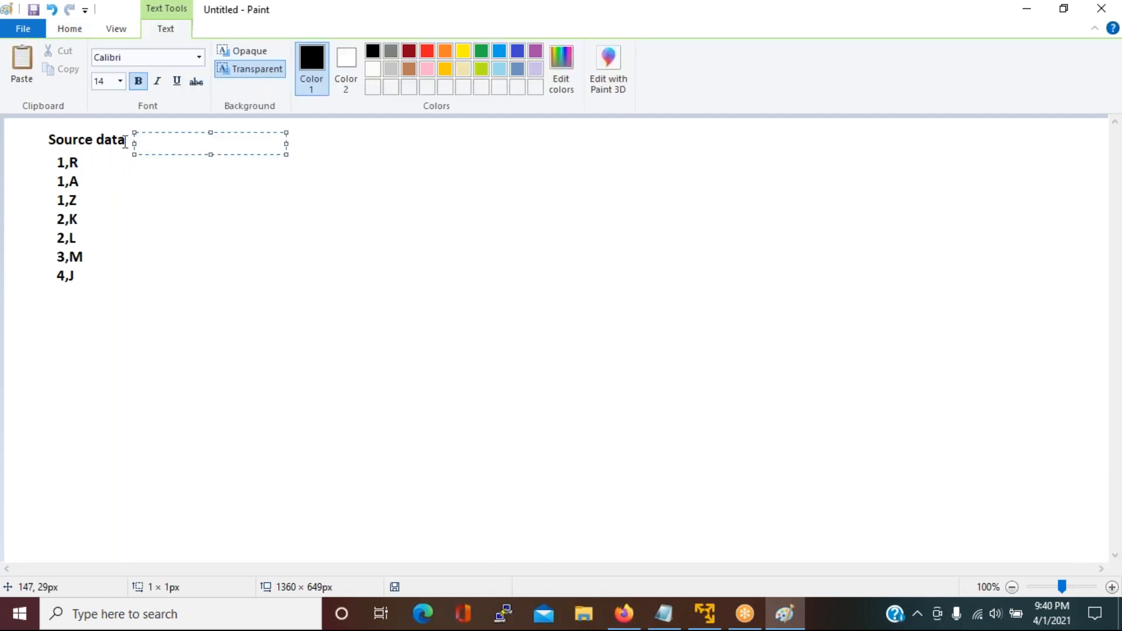
{"action": "left_click", "coordinate": [126, 139]}
{"action": "left_click", "coordinate": [126, 139]}
{"action": "type", "text": "(f1,f2)"}
{"action": "left_click", "coordinate": [173, 246]}
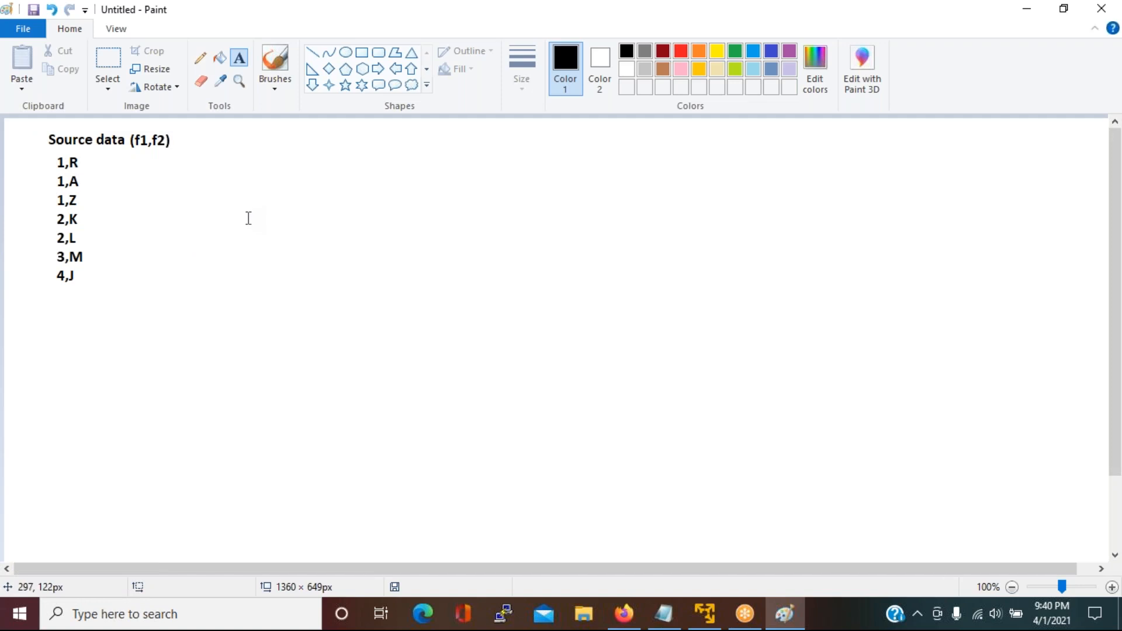
Draw a rounded rectangle on the right half of the canvas and label it "dedup sorted"
{"action": "left_click", "coordinate": [379, 53]}
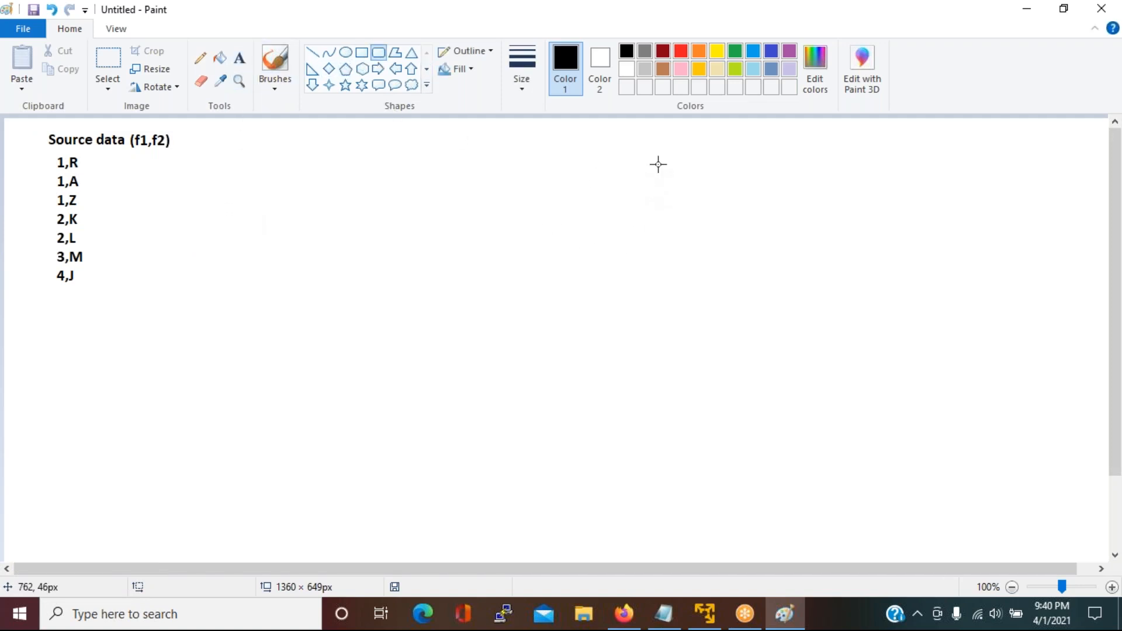
{"action": "left_click_drag", "start_coordinate": [637, 160], "coordinate": [805, 259]}
{"action": "left_click", "coordinate": [792, 328]}
{"action": "left_click", "coordinate": [240, 58]}
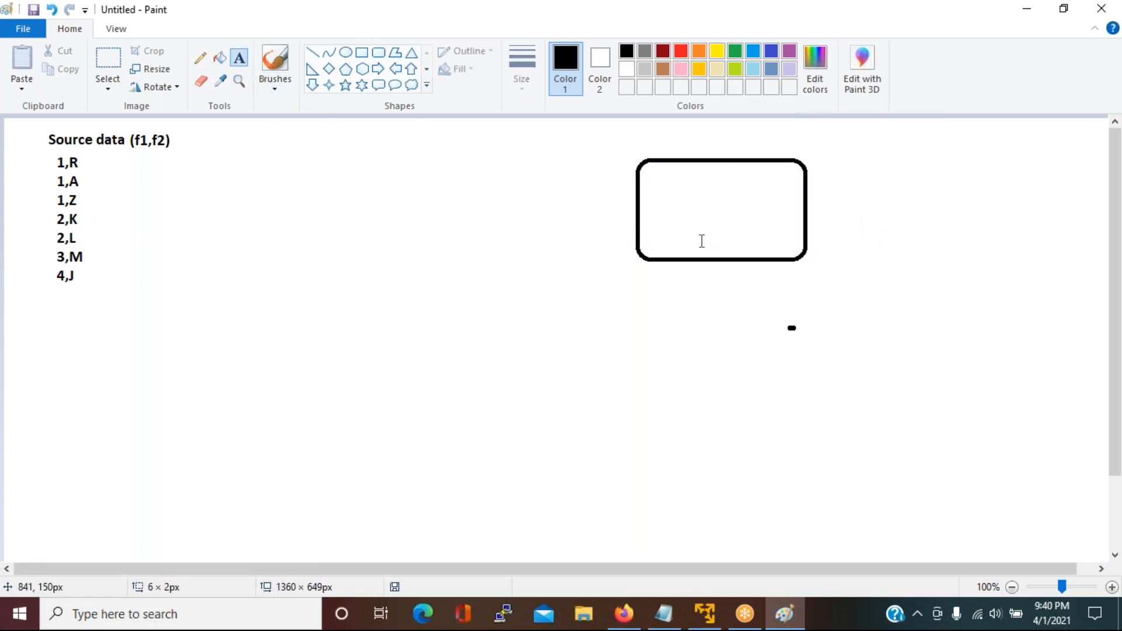
{"action": "left_click", "coordinate": [668, 171]}
{"action": "type", "text": "dedup"}
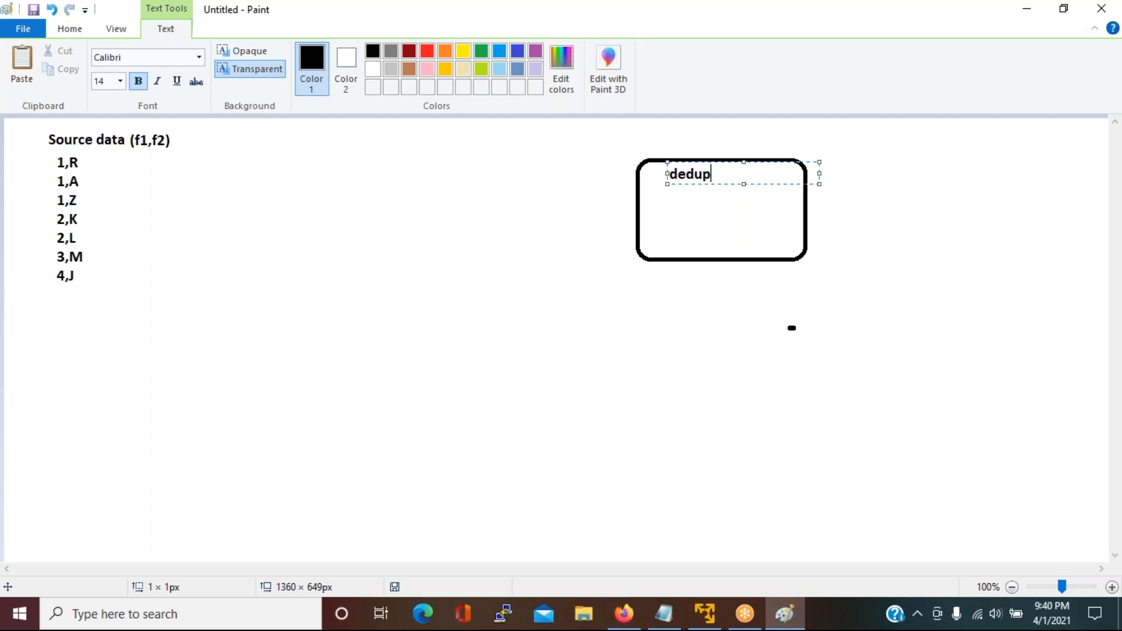
{"action": "type", "text": " sorted"}
{"action": "left_click", "coordinate": [596, 269]}
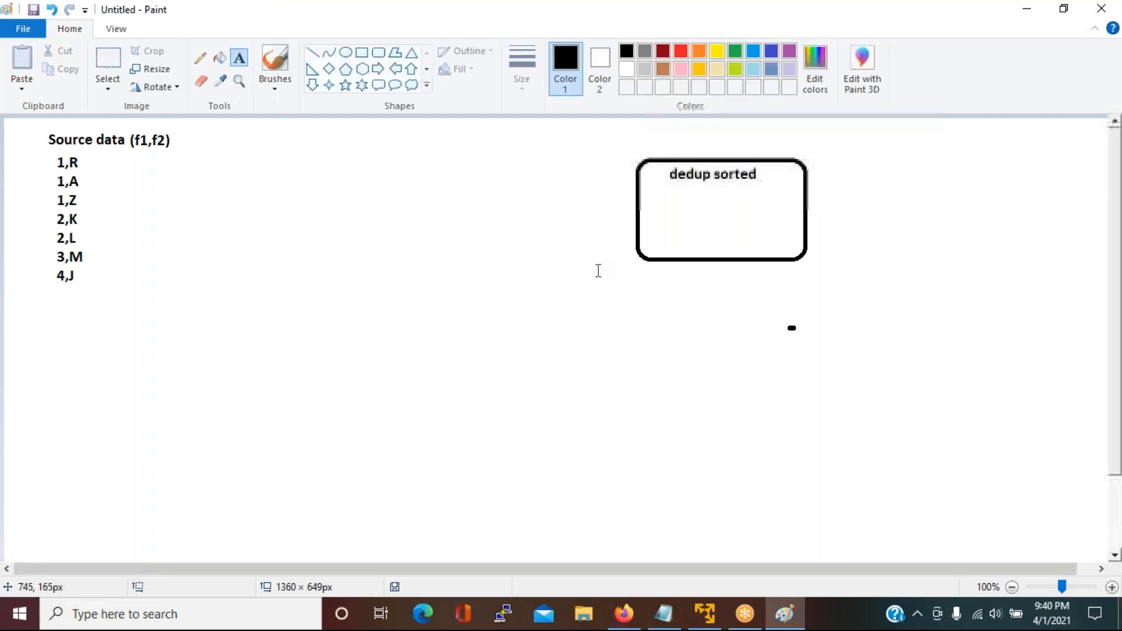
Draw a second rounded rectangle between the source data and the dedup sorted box, and label it "Sort"
{"action": "left_click", "coordinate": [377, 54]}
{"action": "left_click_drag", "start_coordinate": [351, 147], "coordinate": [515, 255]}
{"action": "left_click", "coordinate": [504, 299]}
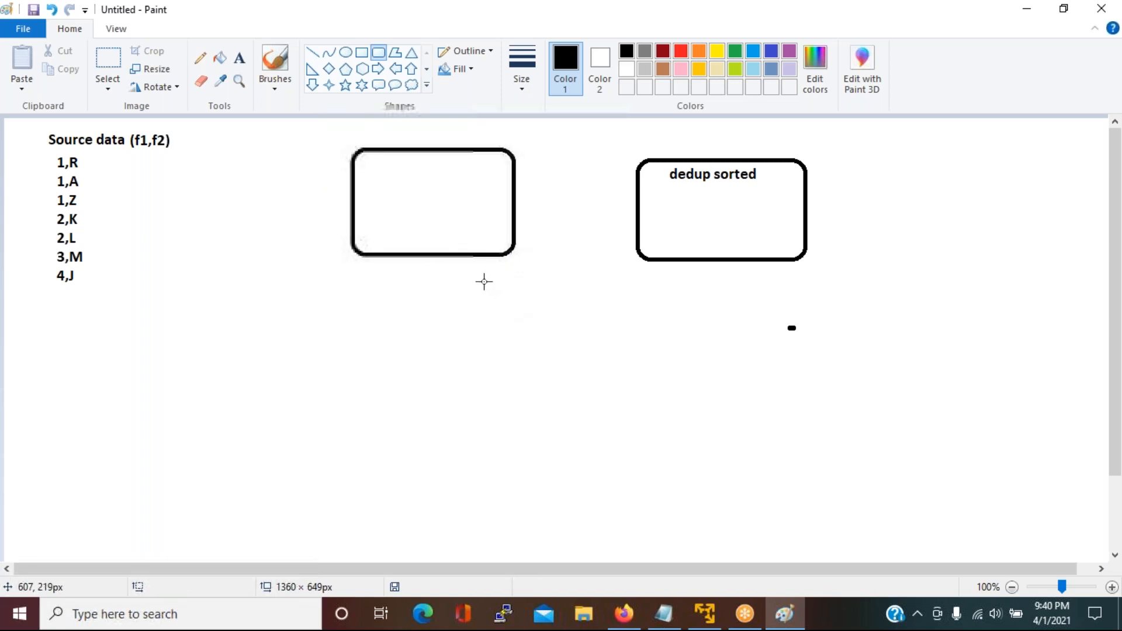
{"action": "left_click", "coordinate": [237, 58]}
{"action": "left_click", "coordinate": [375, 169]}
{"action": "type", "text": "Sort"}
{"action": "left_click", "coordinate": [419, 343]}
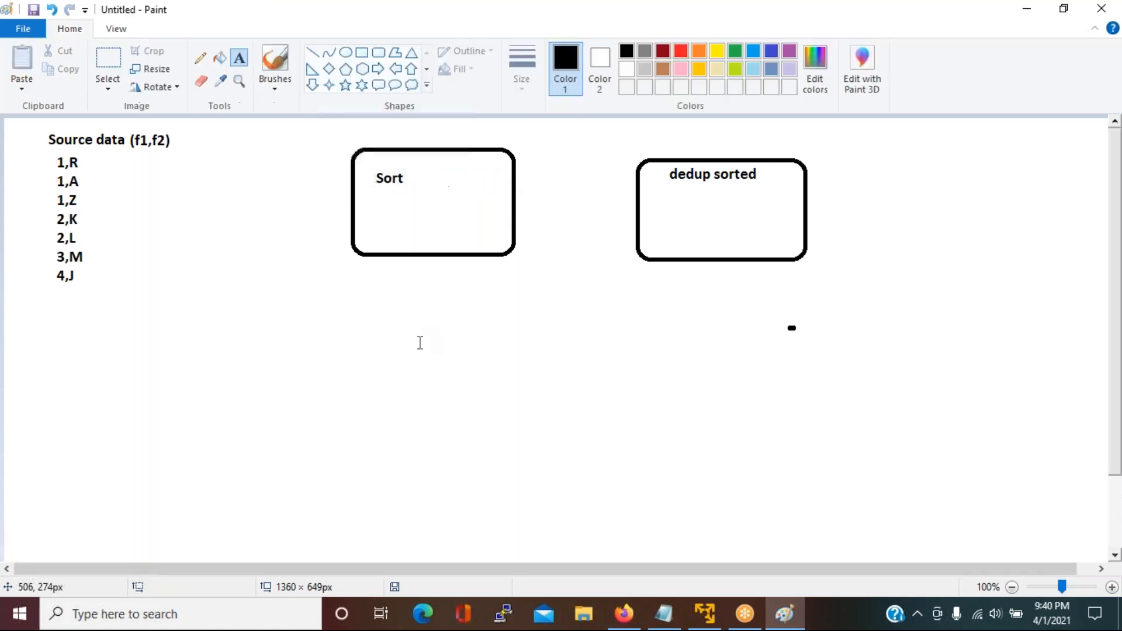
With a thicker pencil, outline the source data freehand and draw lines linking it to Sort and Sort to dedup sorted
{"action": "left_click", "coordinate": [201, 57]}
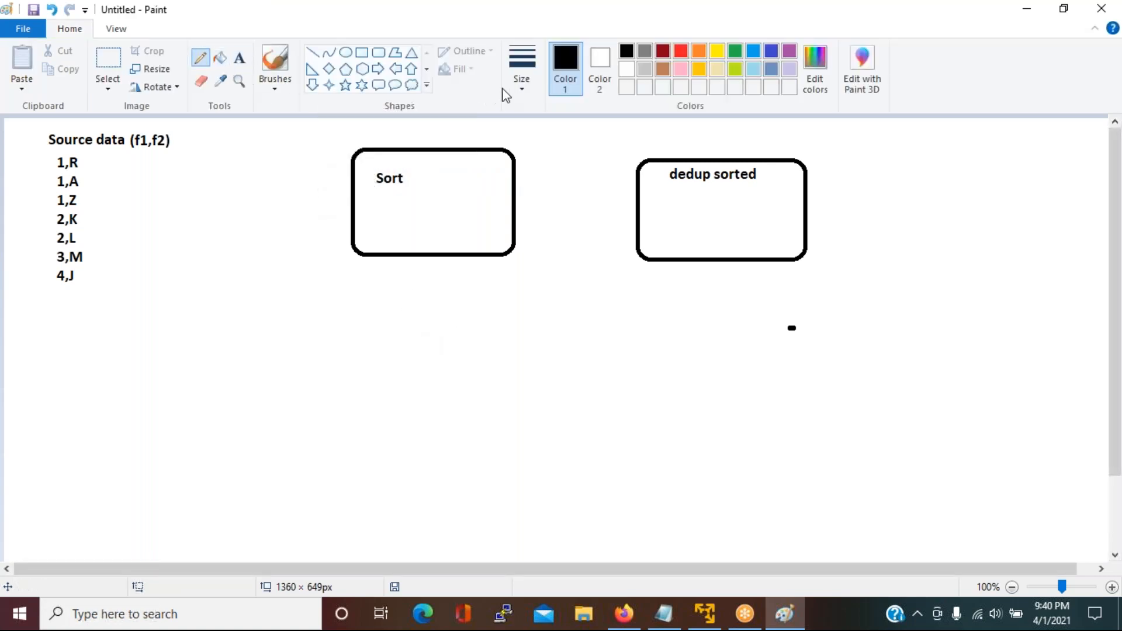
{"action": "left_click", "coordinate": [522, 74]}
{"action": "left_click", "coordinate": [539, 211]}
{"action": "left_click_drag", "start_coordinate": [515, 199], "coordinate": [639, 197]}
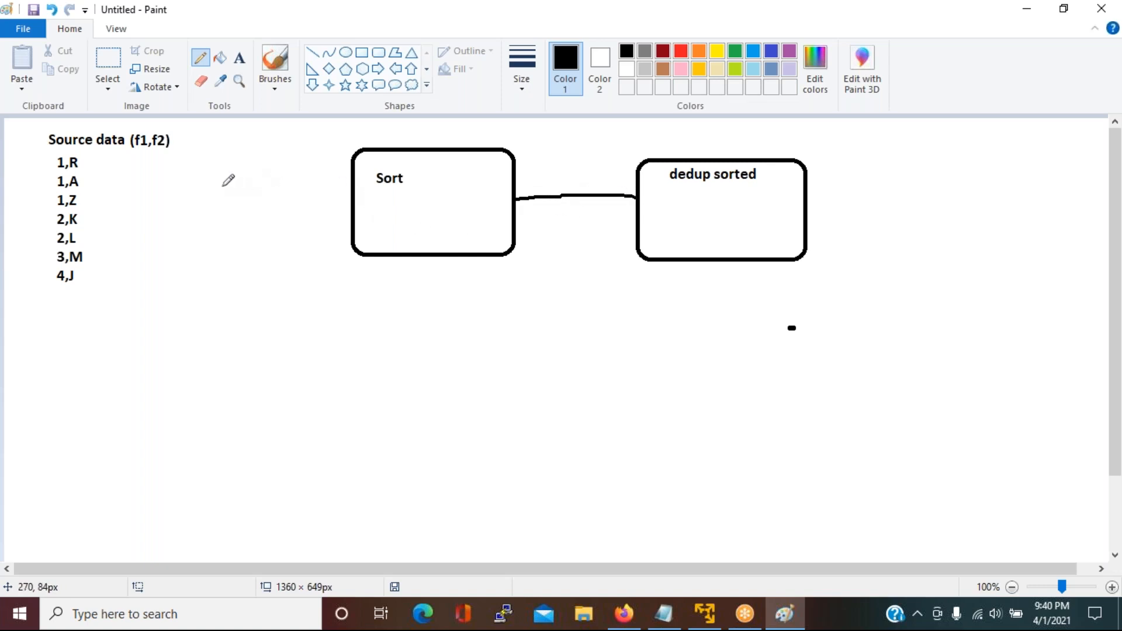
{"action": "mouse_move", "coordinate": [33, 138]}
{"action": "left_mouse_down"}
{"action": "mouse_move", "coordinate": [33, 221]}
{"action": "mouse_move", "coordinate": [62, 291]}
{"action": "mouse_move", "coordinate": [204, 212]}
{"action": "mouse_move", "coordinate": [151, 115]}
{"action": "mouse_move", "coordinate": [30, 123]}
{"action": "mouse_move", "coordinate": [32, 135]}
{"action": "left_mouse_up"}
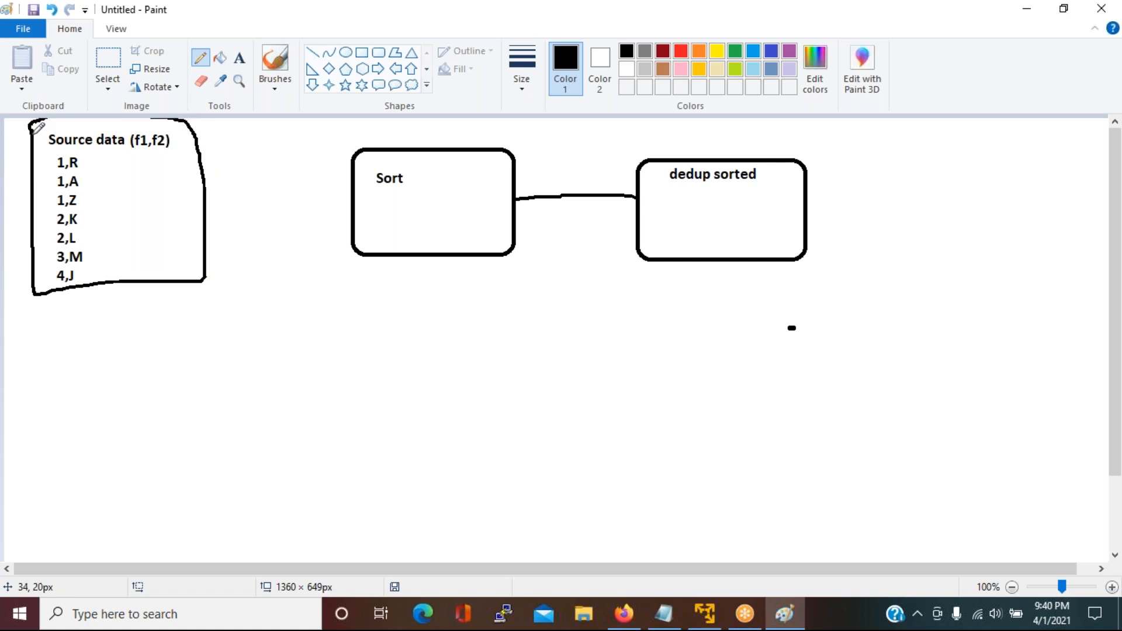
{"action": "left_click_drag", "start_coordinate": [204, 183], "coordinate": [352, 183]}
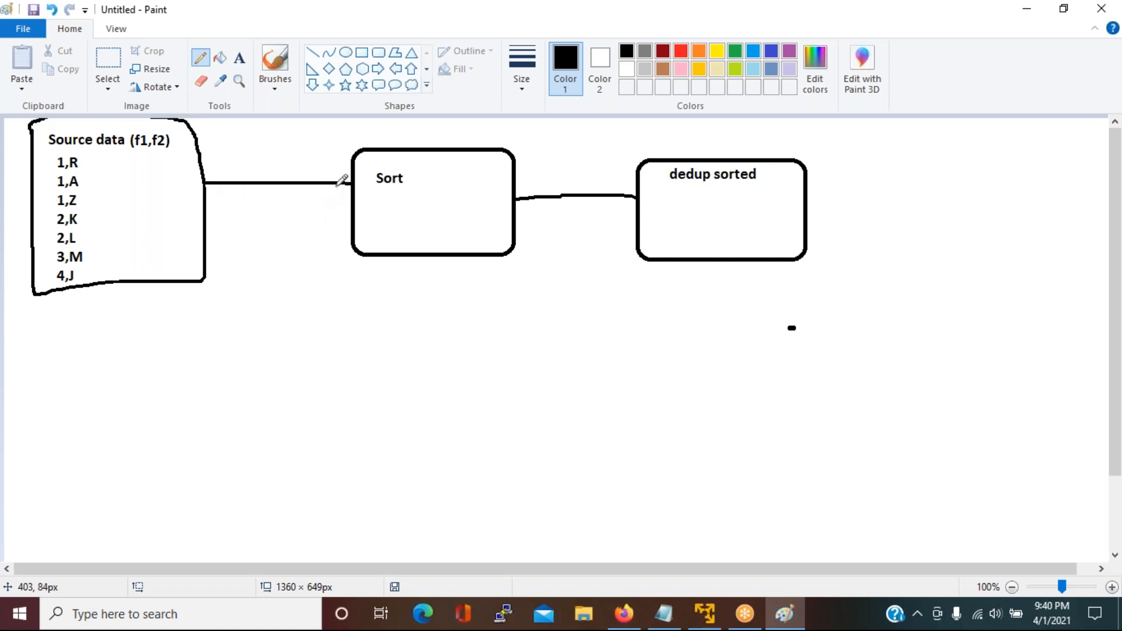
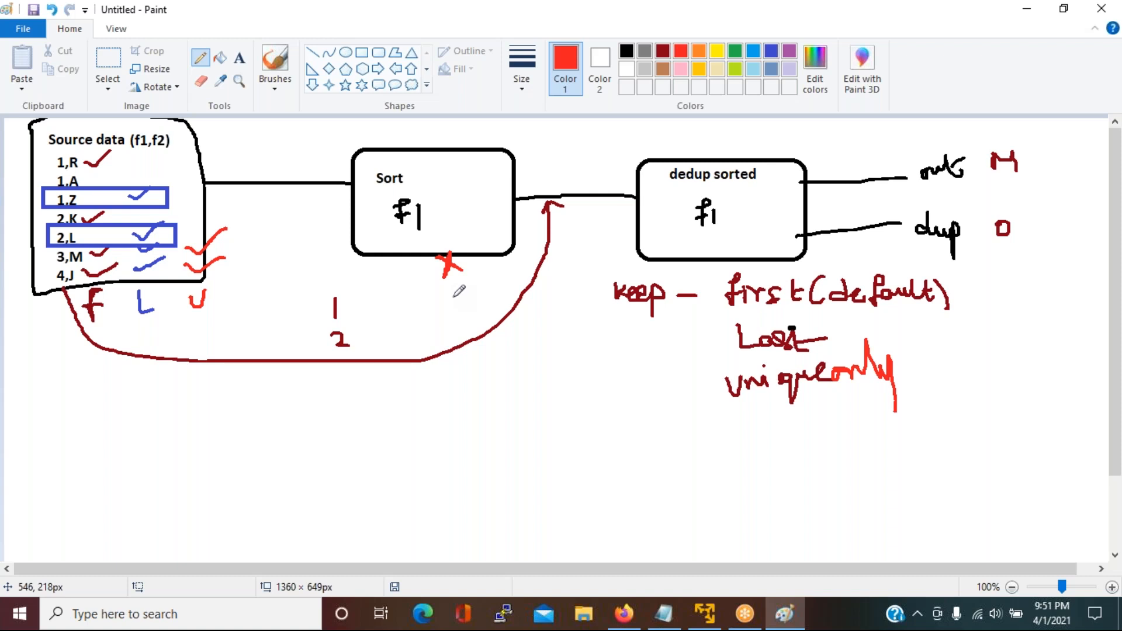
Switch to the Ab Initio graph in VMware and reduce the Sort component's key to state only by removing first_name
{"action": "mouse_move", "coordinate": [717, 614]}
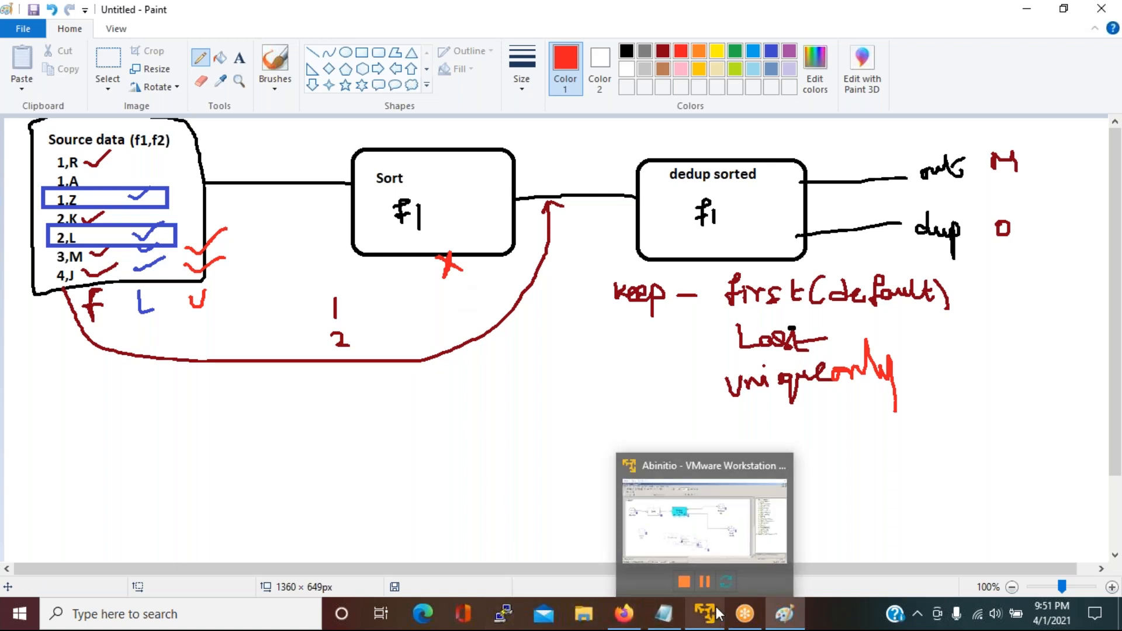
{"action": "left_click", "coordinate": [705, 517]}
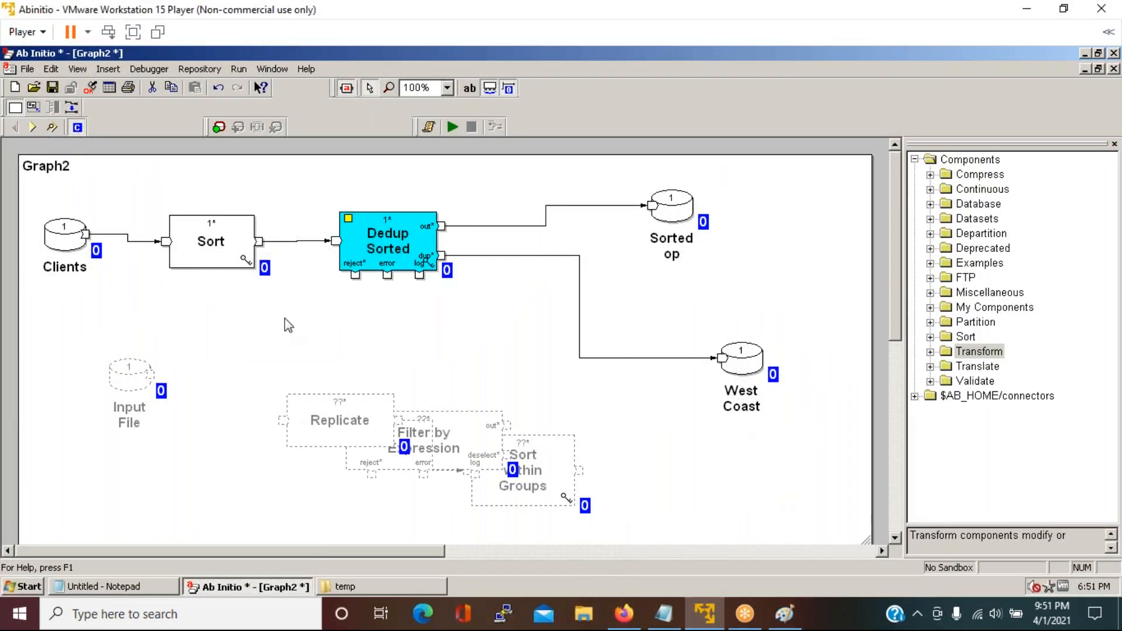
{"action": "double_click", "coordinate": [239, 251]}
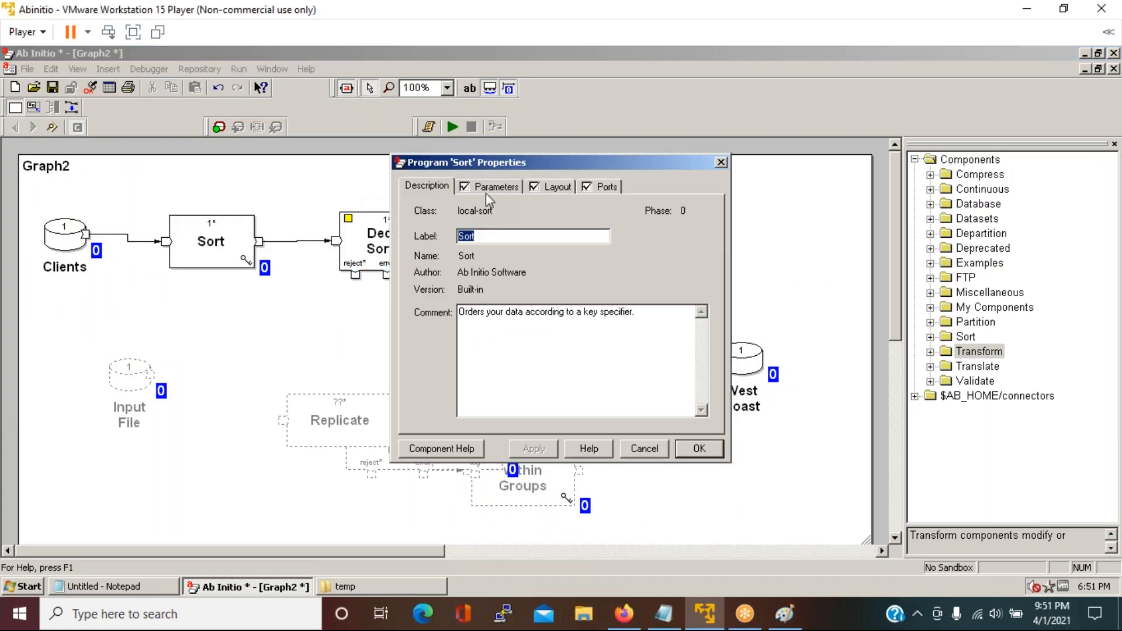
{"action": "left_click", "coordinate": [491, 186]}
{"action": "left_click", "coordinate": [699, 391]}
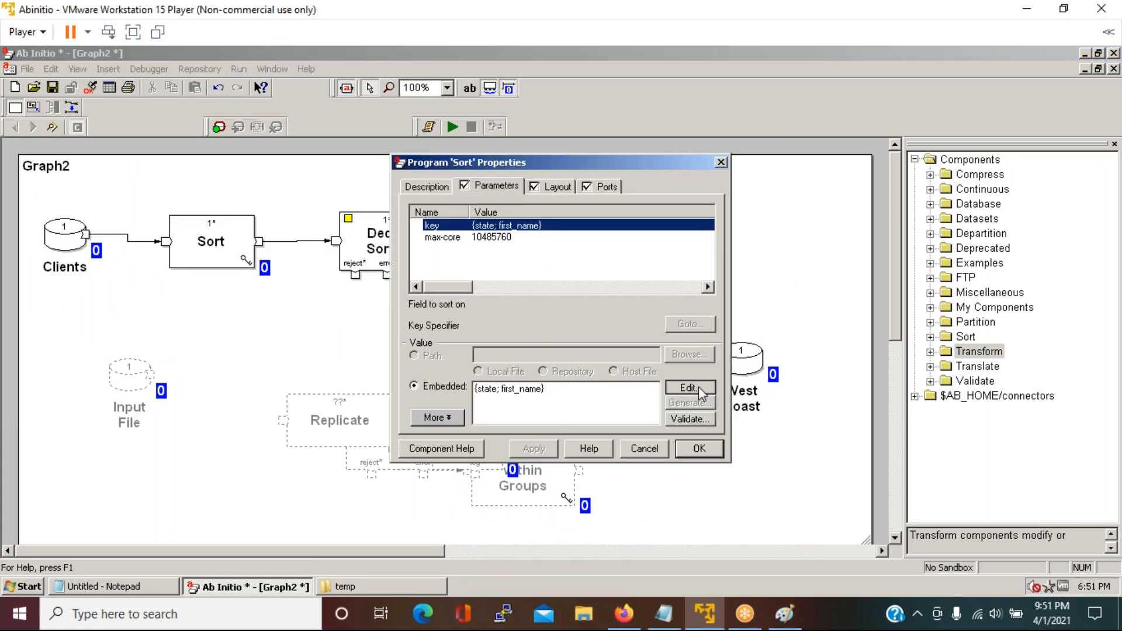
{"action": "left_click", "coordinate": [836, 188]}
{"action": "left_click", "coordinate": [677, 188]}
{"action": "left_click", "coordinate": [971, 360]}
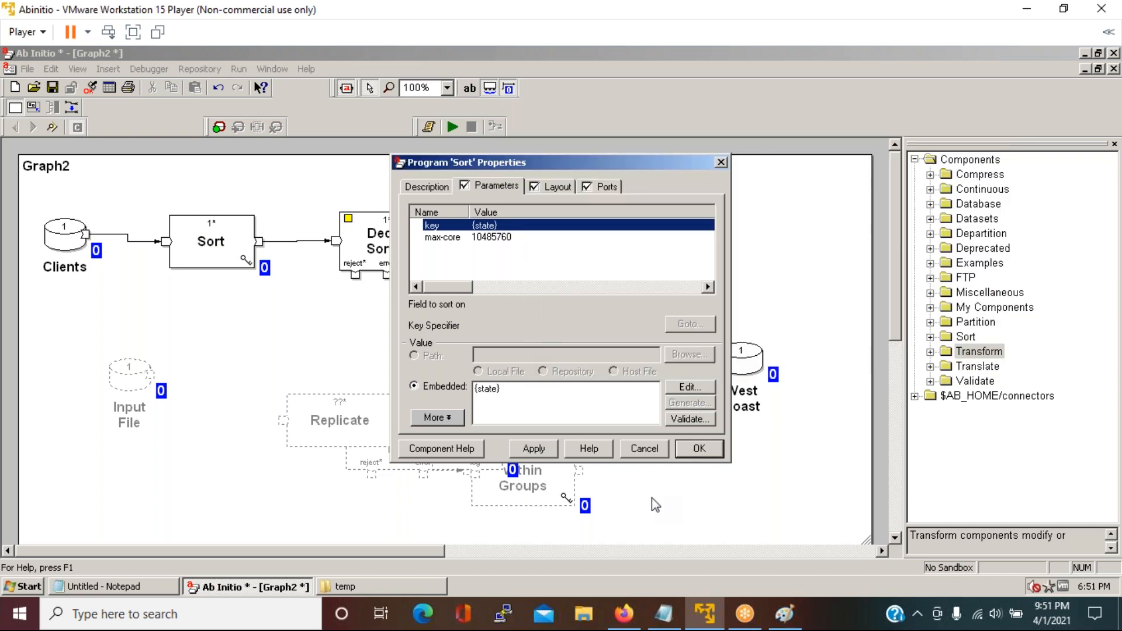
{"action": "left_click", "coordinate": [701, 449]}
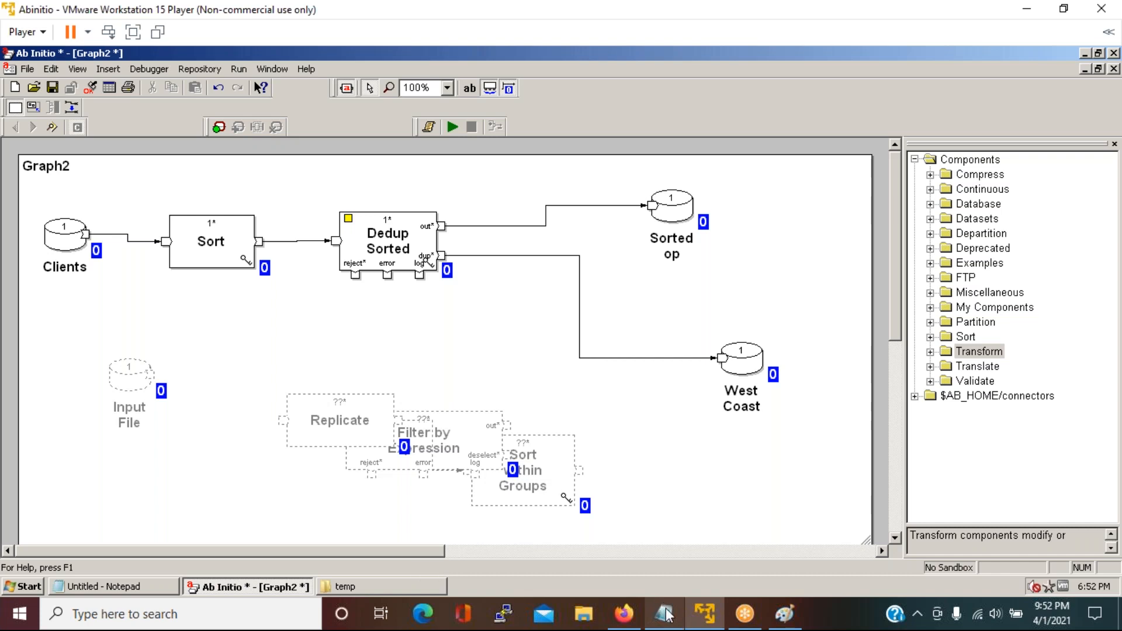
{"action": "left_click", "coordinate": [119, 587]}
{"action": "left_click", "coordinate": [120, 586]}
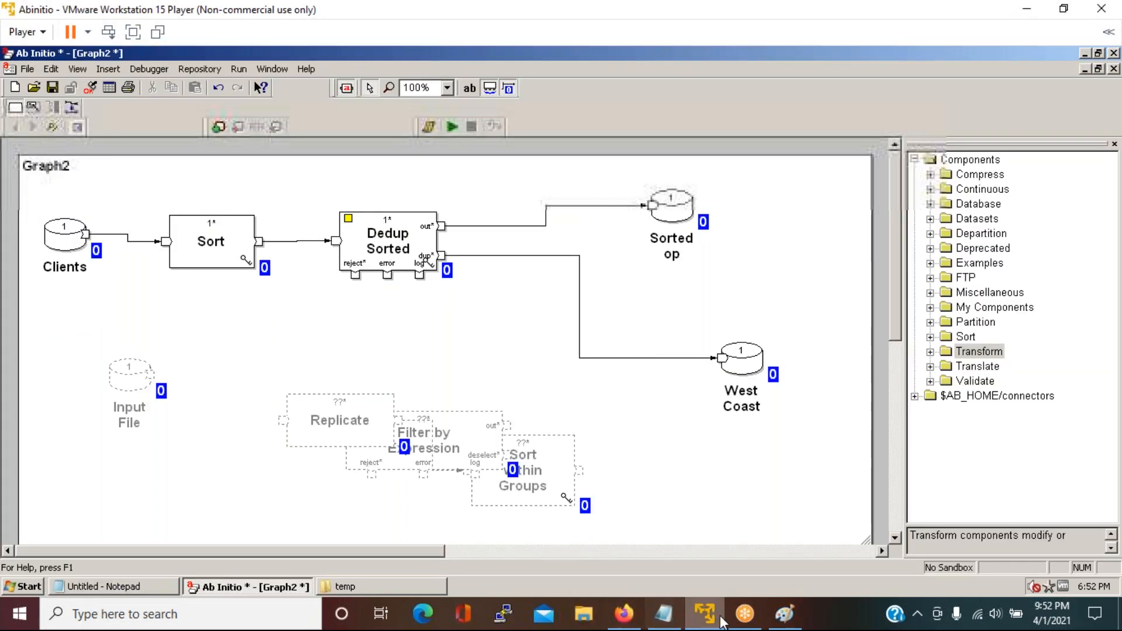
{"action": "left_click", "coordinate": [784, 623]}
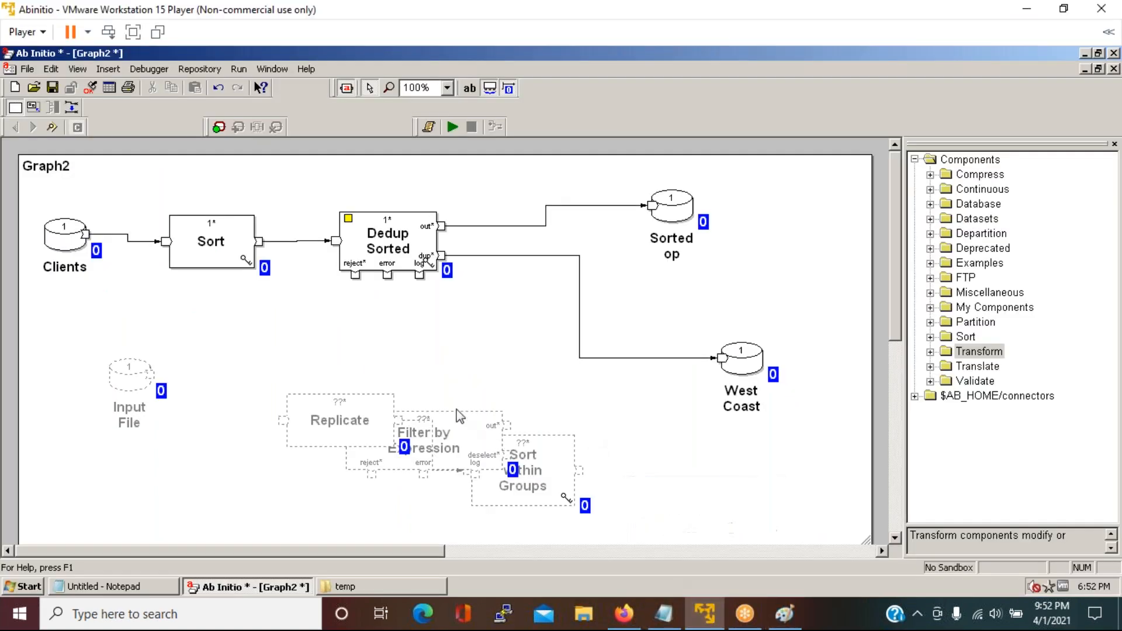
{"action": "left_click", "coordinate": [704, 614]}
{"action": "left_click", "coordinate": [783, 613]}
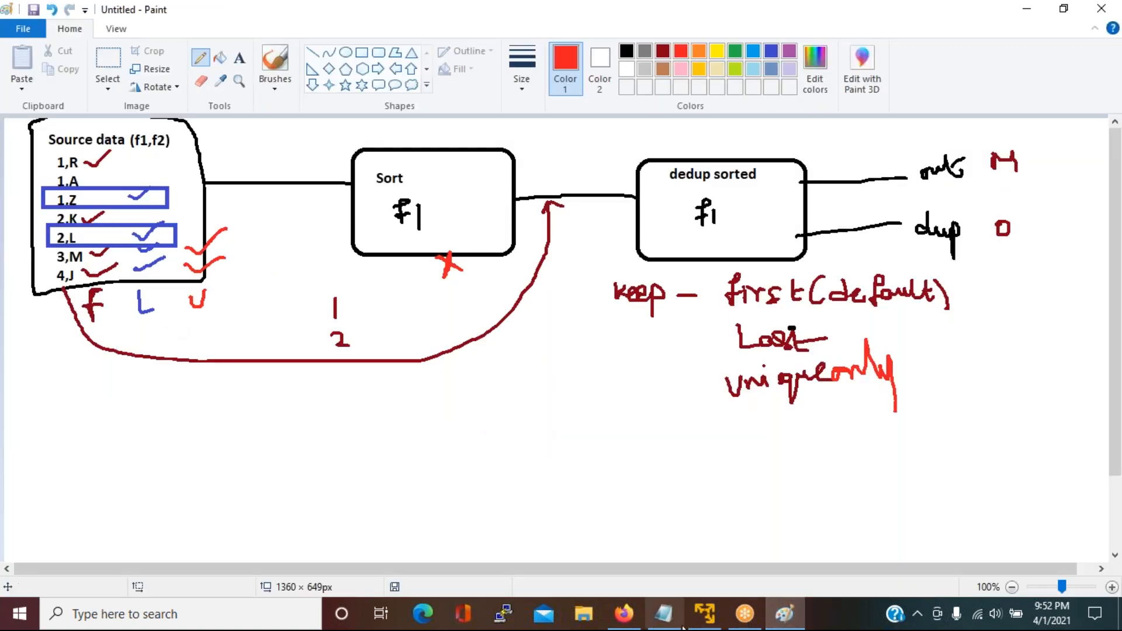
{"action": "left_click", "coordinate": [705, 614]}
Set the key parameter of the Dedup Sorted component to the state field
{"action": "double_click", "coordinate": [377, 237]}
{"action": "left_click", "coordinate": [496, 186]}
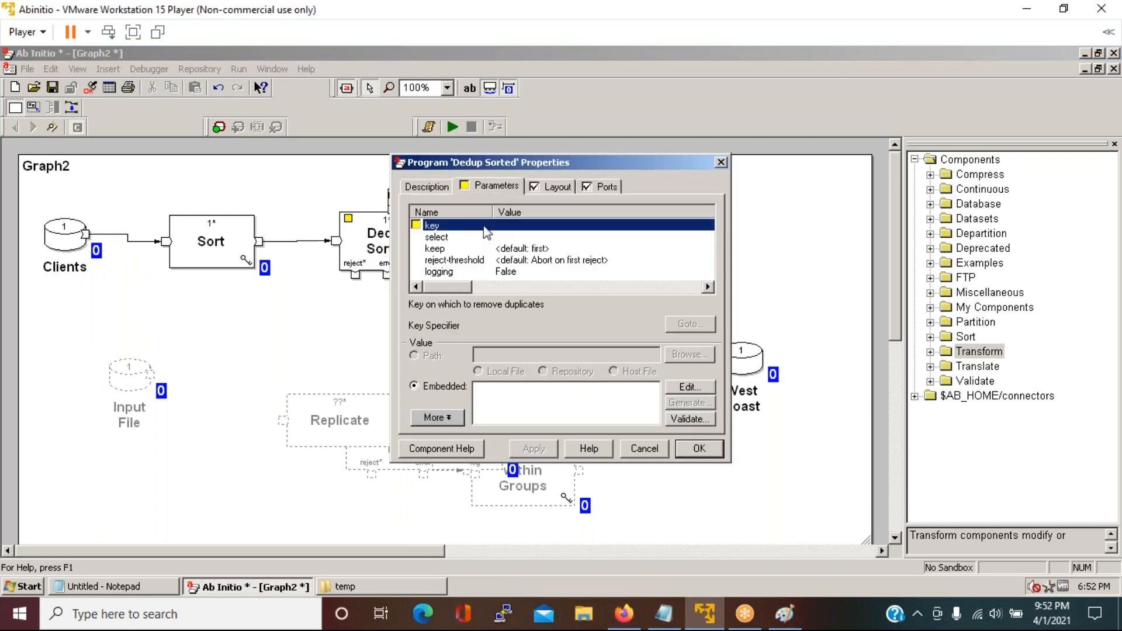
{"action": "double_click", "coordinate": [501, 225]}
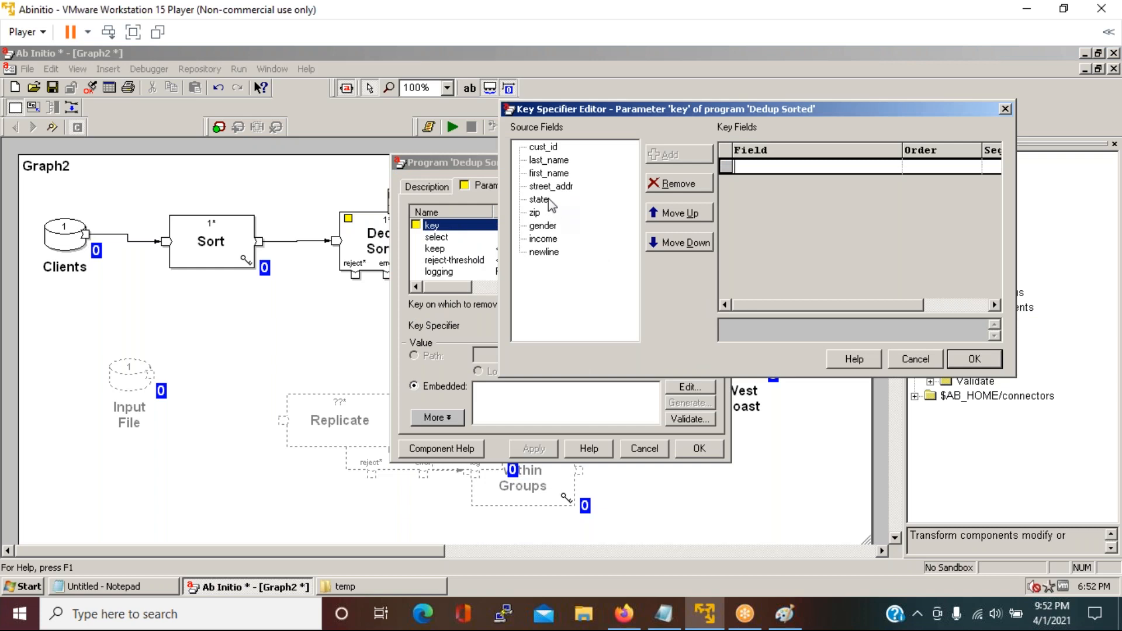
{"action": "double_click", "coordinate": [549, 199]}
{"action": "left_click", "coordinate": [975, 359]}
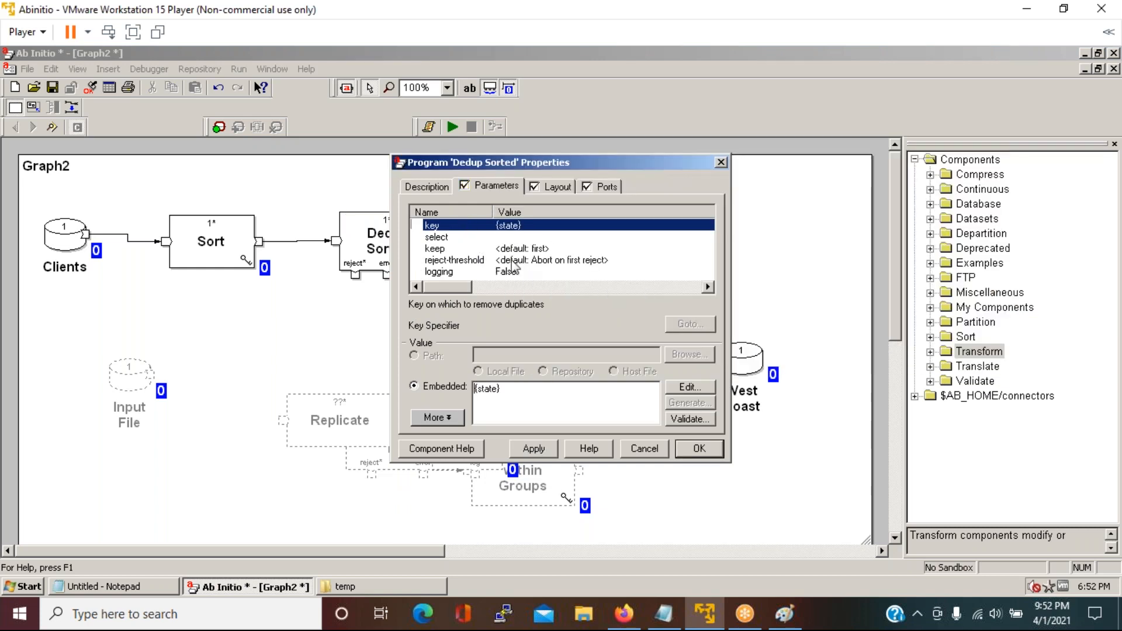
Choose first for Dedup Sorted's keep parameter and accept the component's properties
{"action": "left_click", "coordinate": [456, 248]}
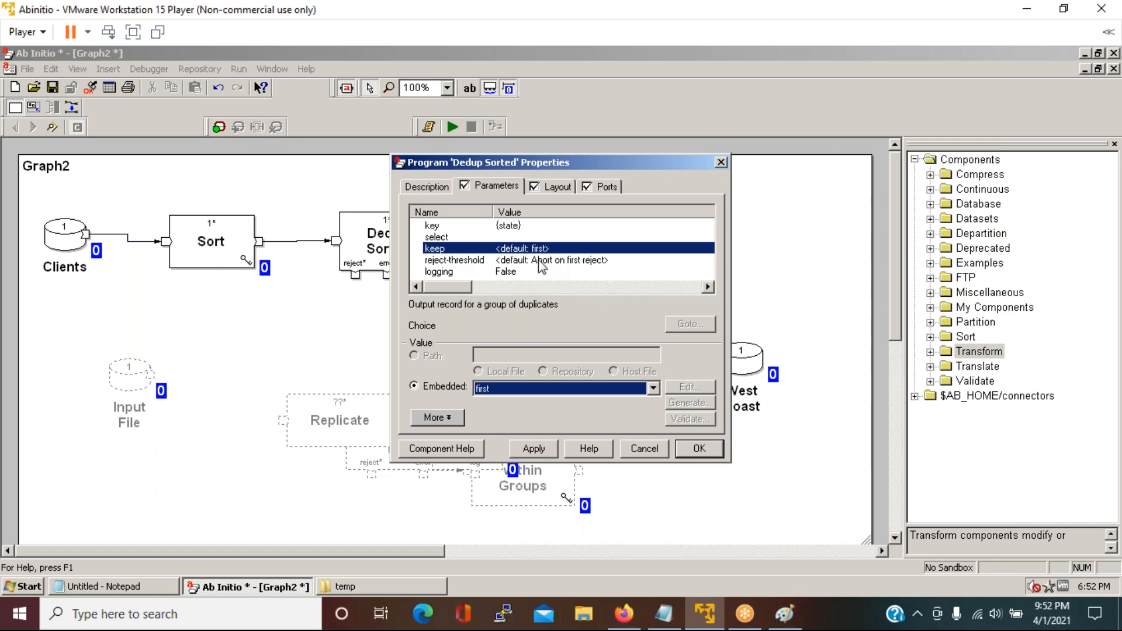
{"action": "left_click", "coordinate": [546, 389]}
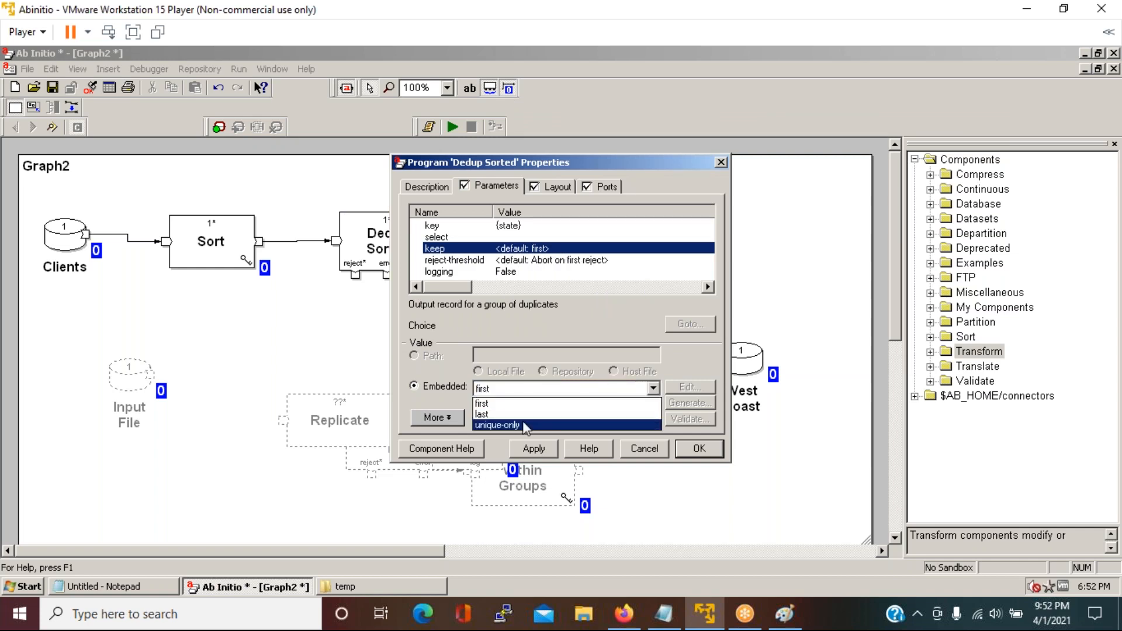
{"action": "left_click", "coordinate": [526, 403]}
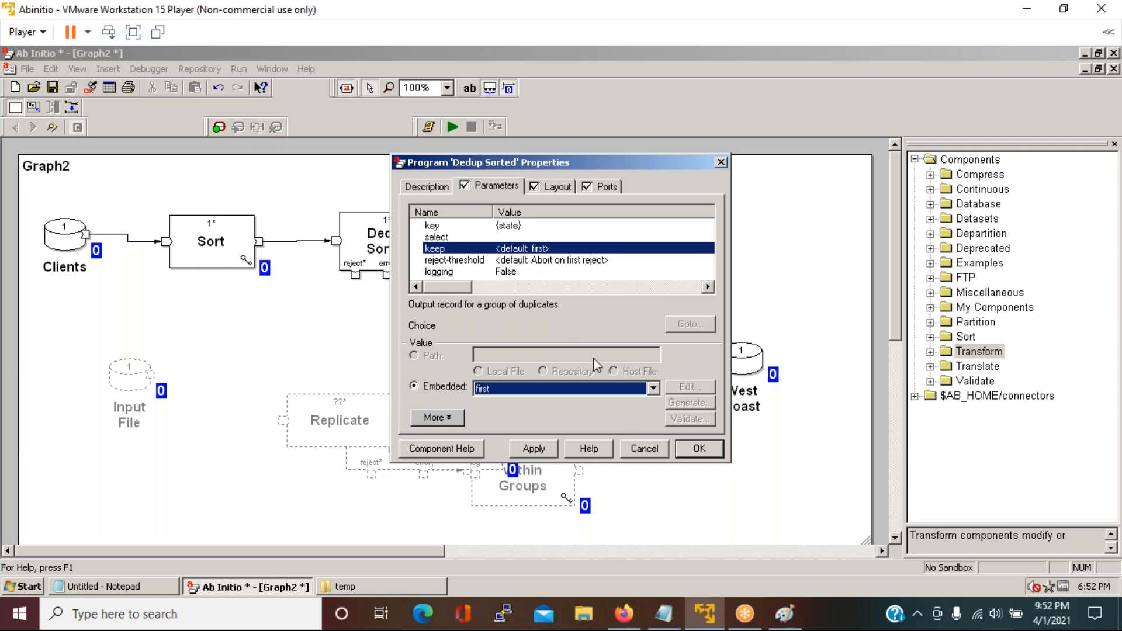
{"action": "left_click", "coordinate": [687, 450]}
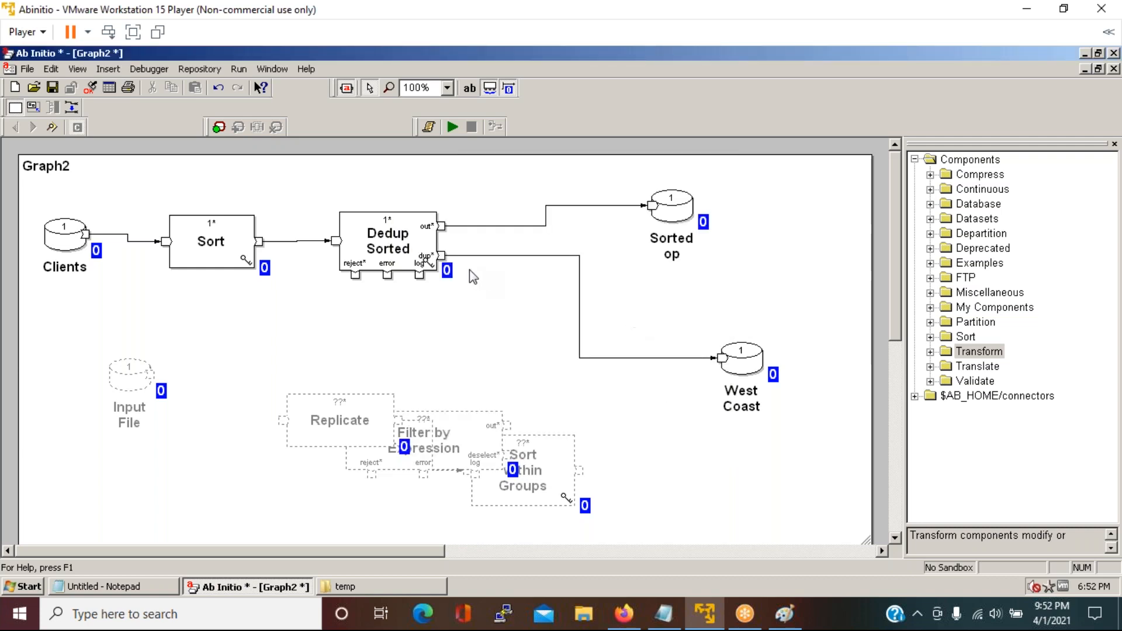
Move the Sorted op and West Coast output datasets closer to Dedup Sorted, and run the graph
{"action": "left_click_drag", "start_coordinate": [761, 361], "coordinate": [681, 306]}
{"action": "left_click_drag", "start_coordinate": [682, 203], "coordinate": [639, 193]}
{"action": "left_click_drag", "start_coordinate": [673, 308], "coordinate": [637, 305]}
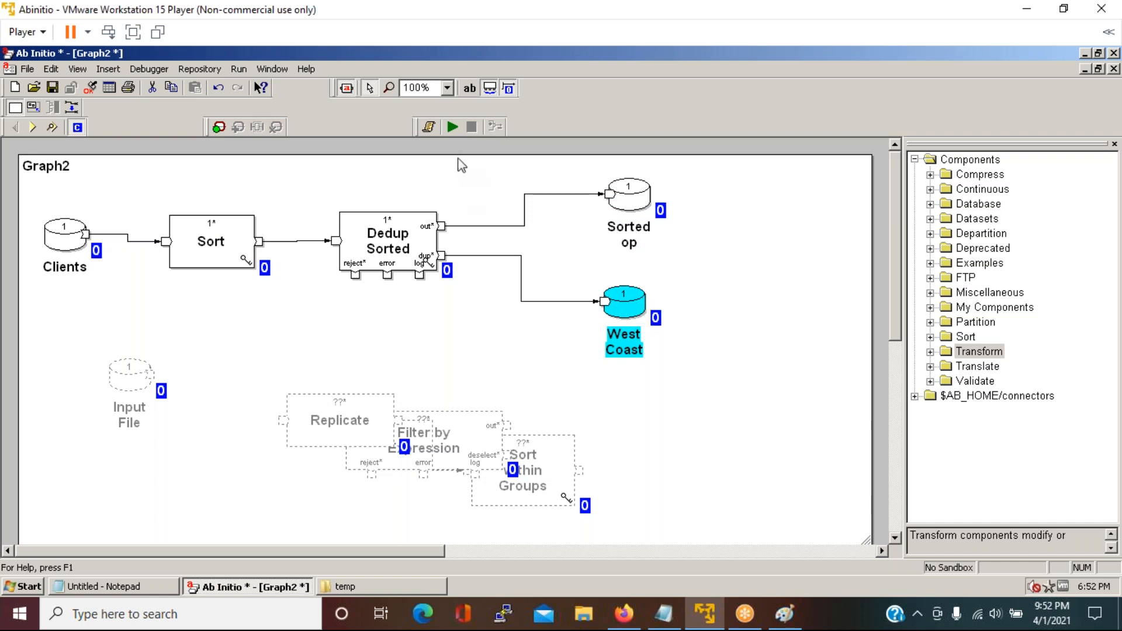
{"action": "left_click", "coordinate": [452, 127]}
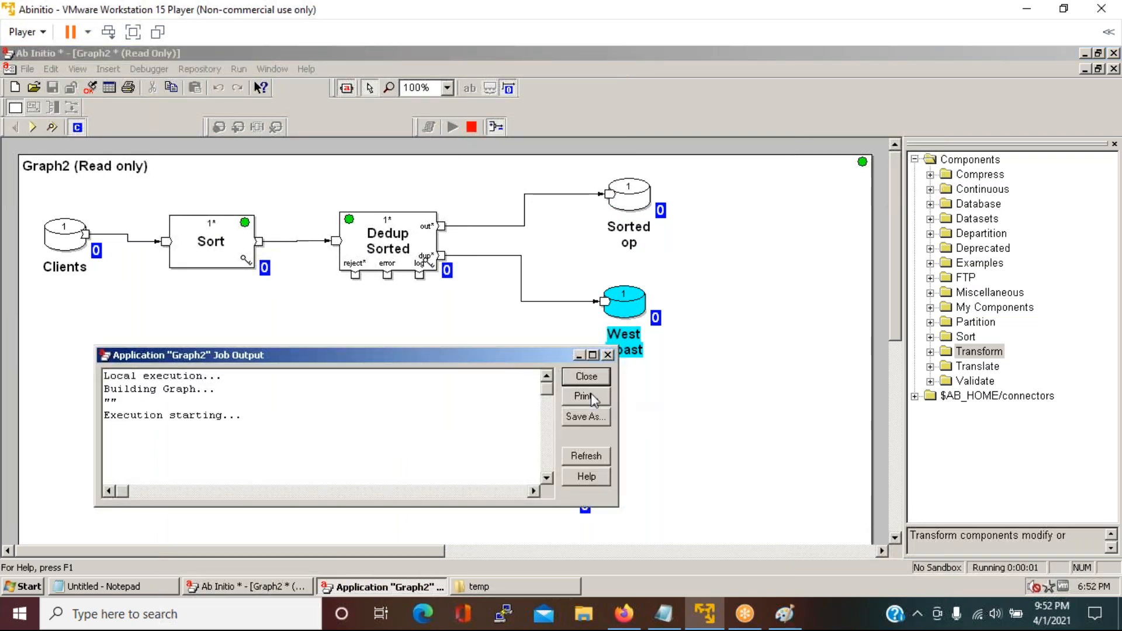
{"action": "left_click", "coordinate": [587, 377]}
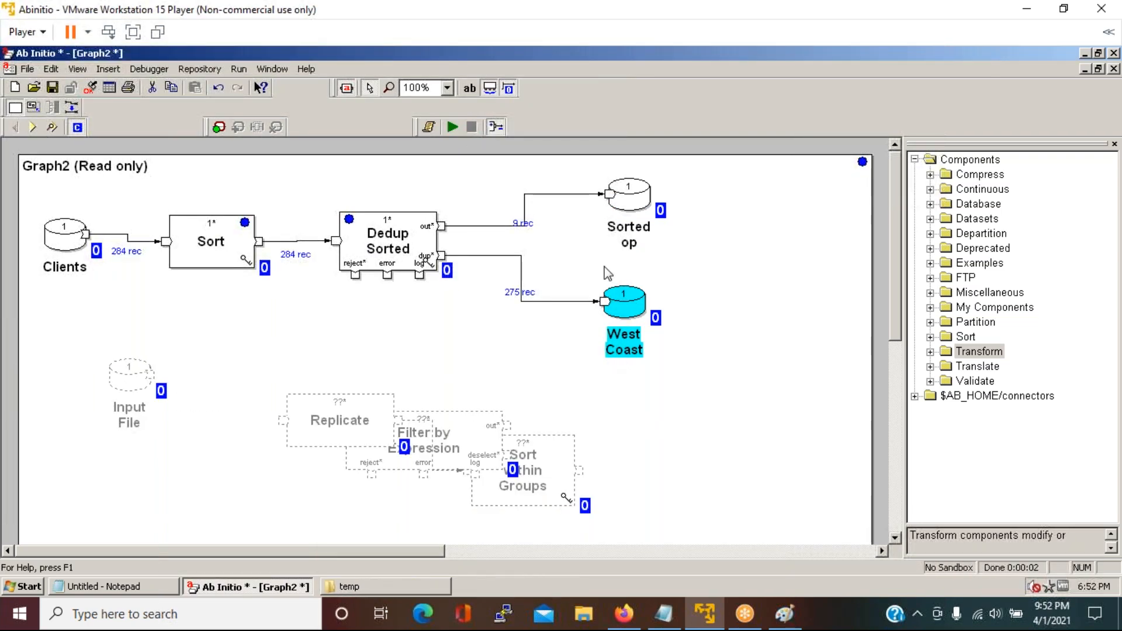
View the data of the Sorted op dataset, widening the window to check the state column for each record
{"action": "left_click_drag", "start_coordinate": [640, 206], "coordinate": [642, 192]}
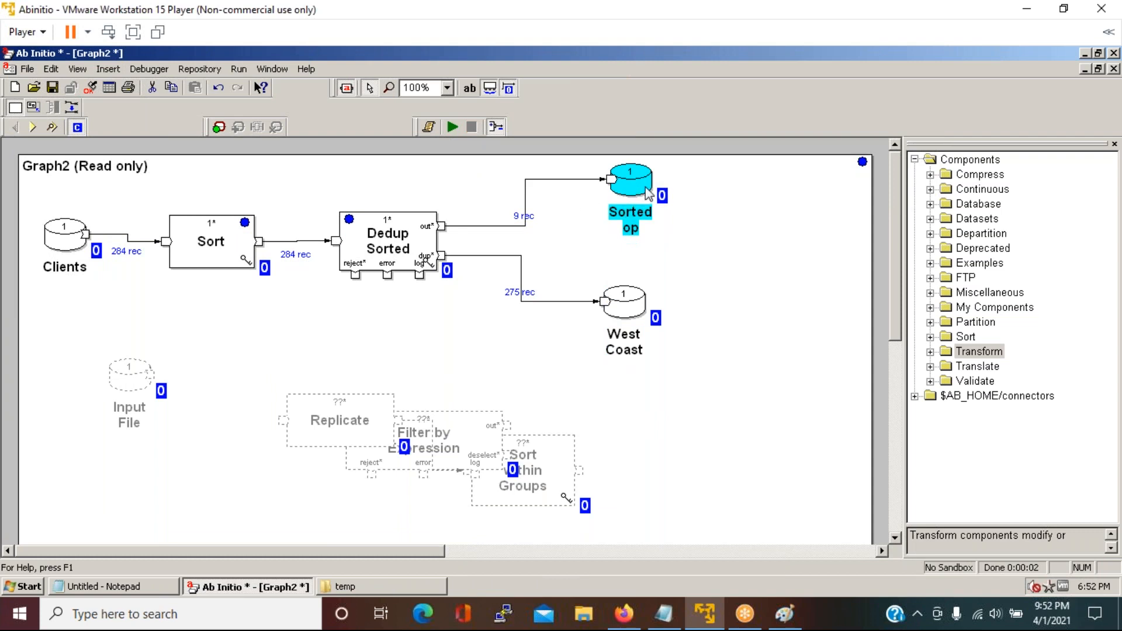
{"action": "right_click", "coordinate": [647, 188]}
{"action": "left_click", "coordinate": [684, 343]}
{"action": "left_click", "coordinate": [649, 440]}
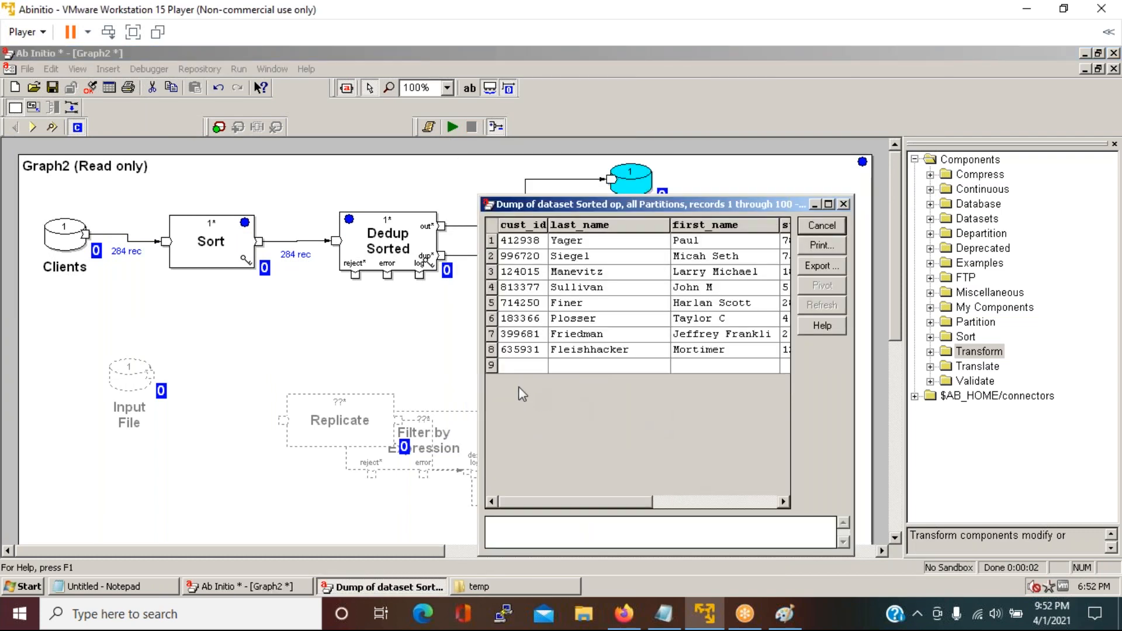
{"action": "left_click_drag", "start_coordinate": [479, 383], "coordinate": [115, 382]}
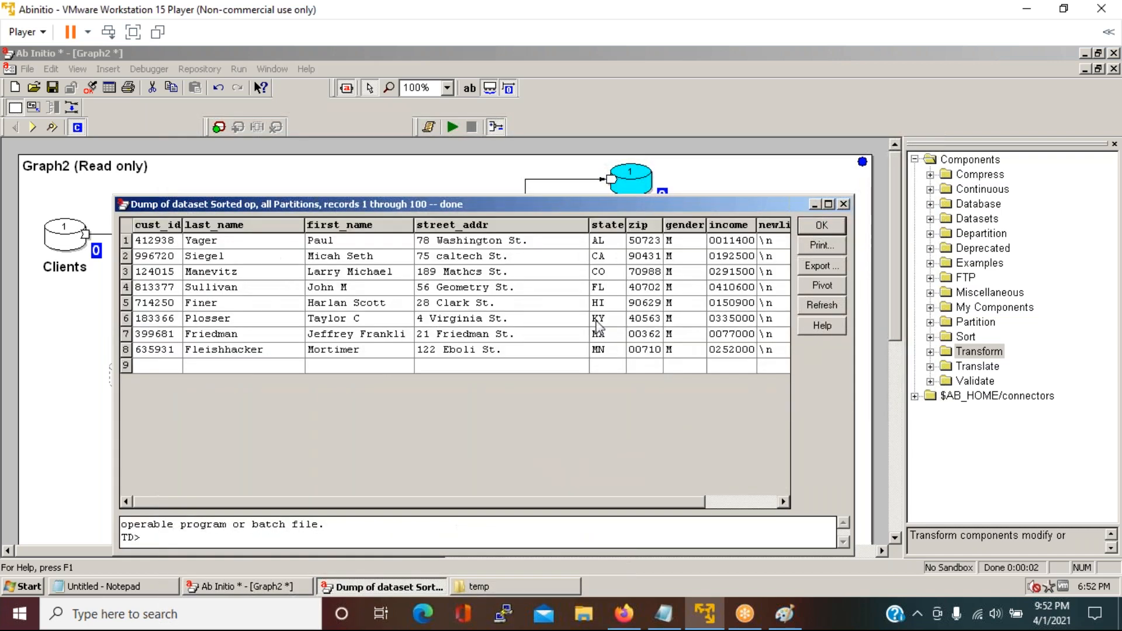
{"action": "left_click", "coordinate": [370, 241]}
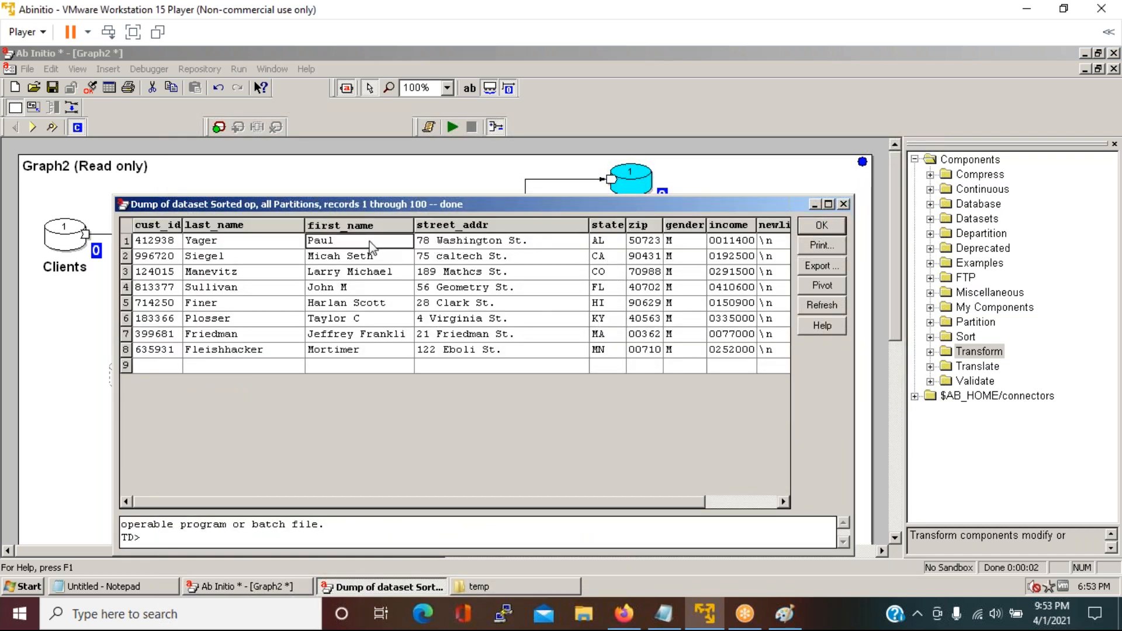
{"action": "left_click", "coordinate": [833, 227]}
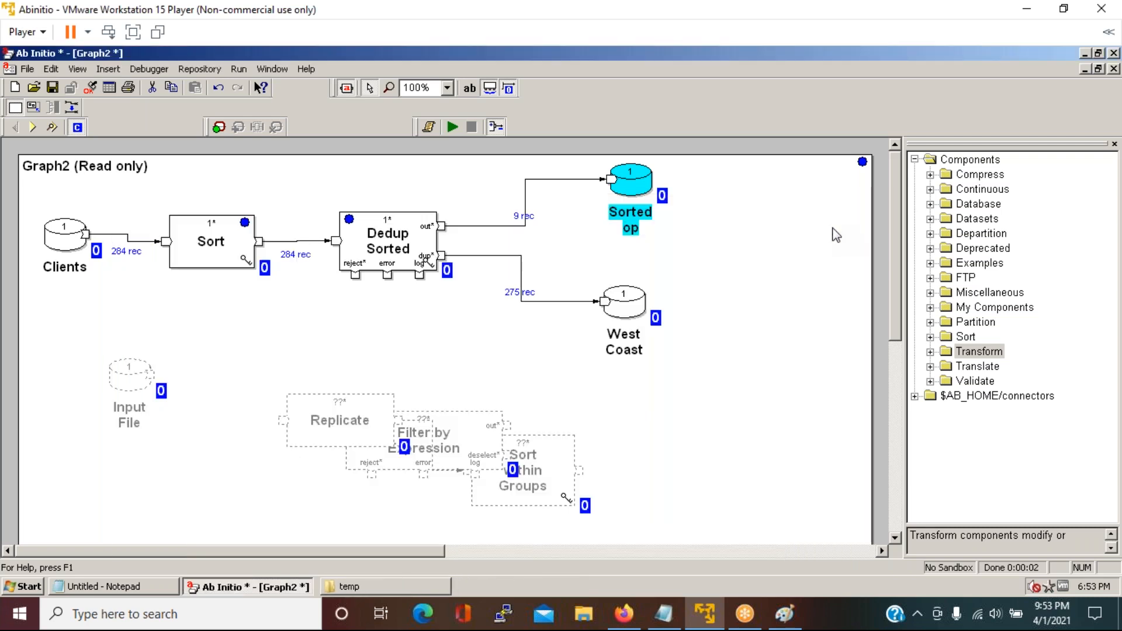
Check the keep setting in the Dedup Sorted component's parameters
{"action": "left_click", "coordinate": [403, 246]}
{"action": "double_click", "coordinate": [404, 247]}
{"action": "left_click", "coordinate": [491, 186]}
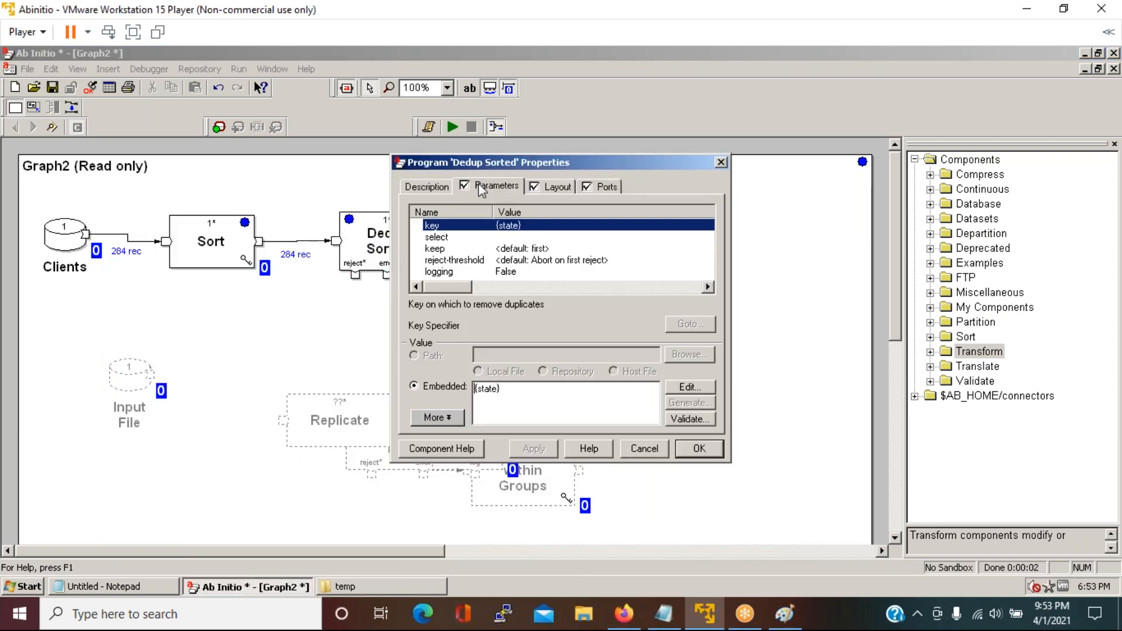
{"action": "left_click", "coordinate": [539, 250]}
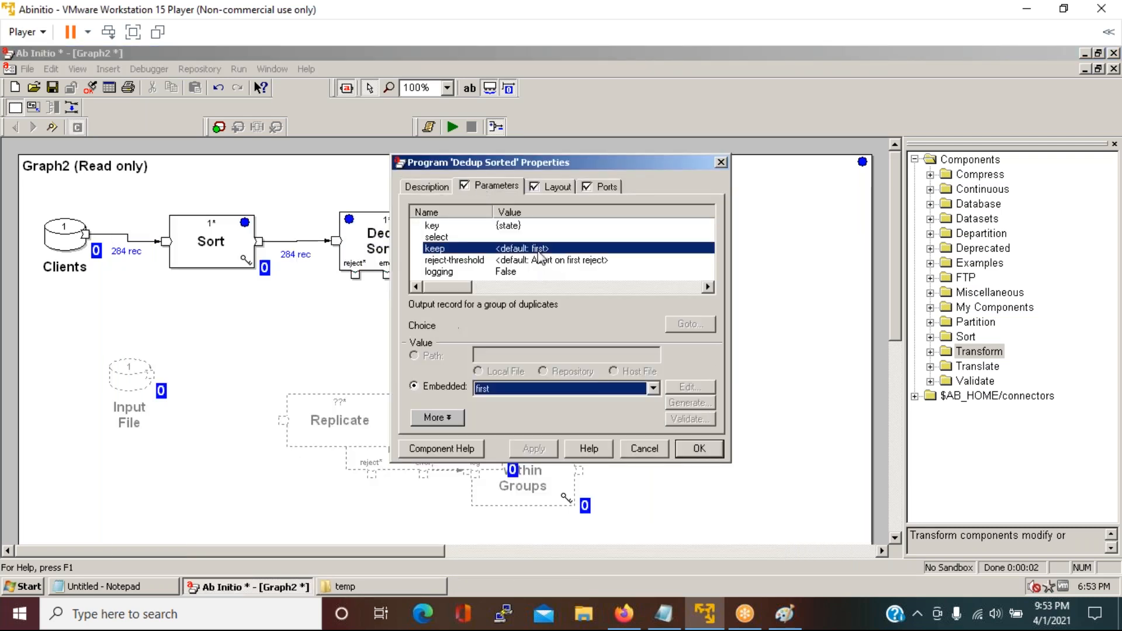
{"action": "left_click", "coordinate": [721, 162]}
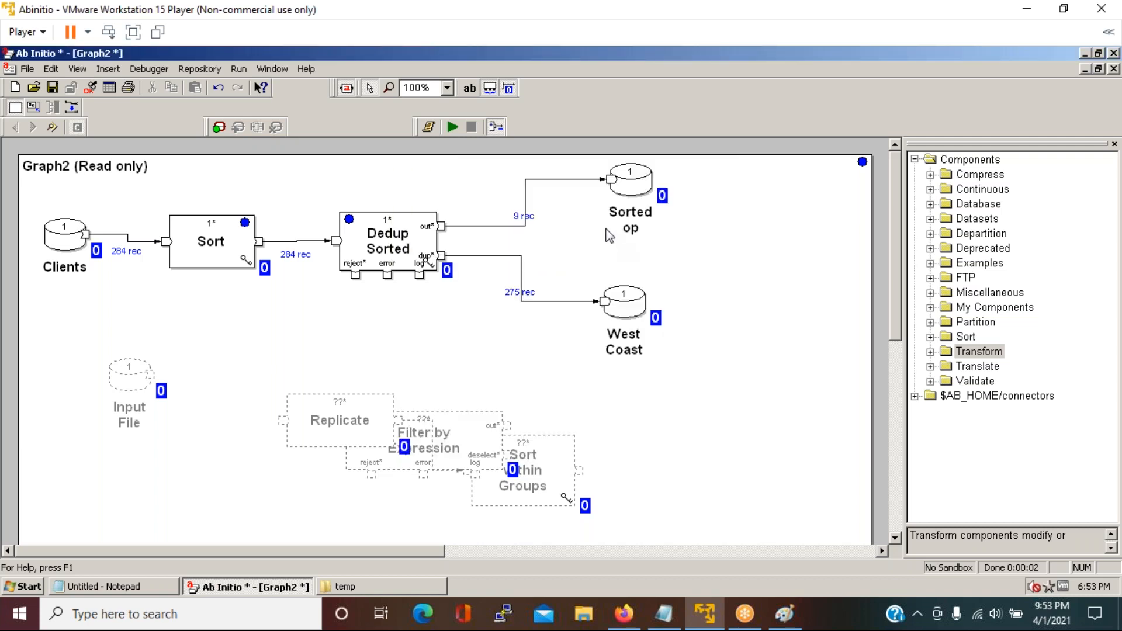
Enable the debugger and add a watcher to the flow between Sort and Dedup Sorted
{"action": "right_click", "coordinate": [285, 241]}
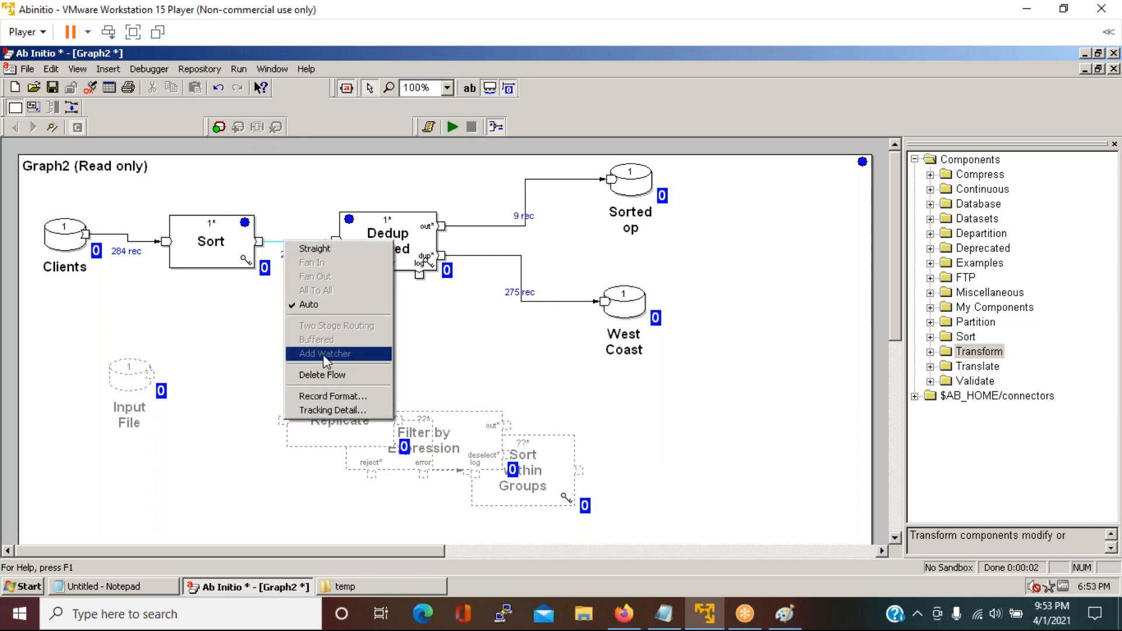
{"action": "left_click", "coordinate": [247, 324]}
{"action": "left_click", "coordinate": [292, 242]}
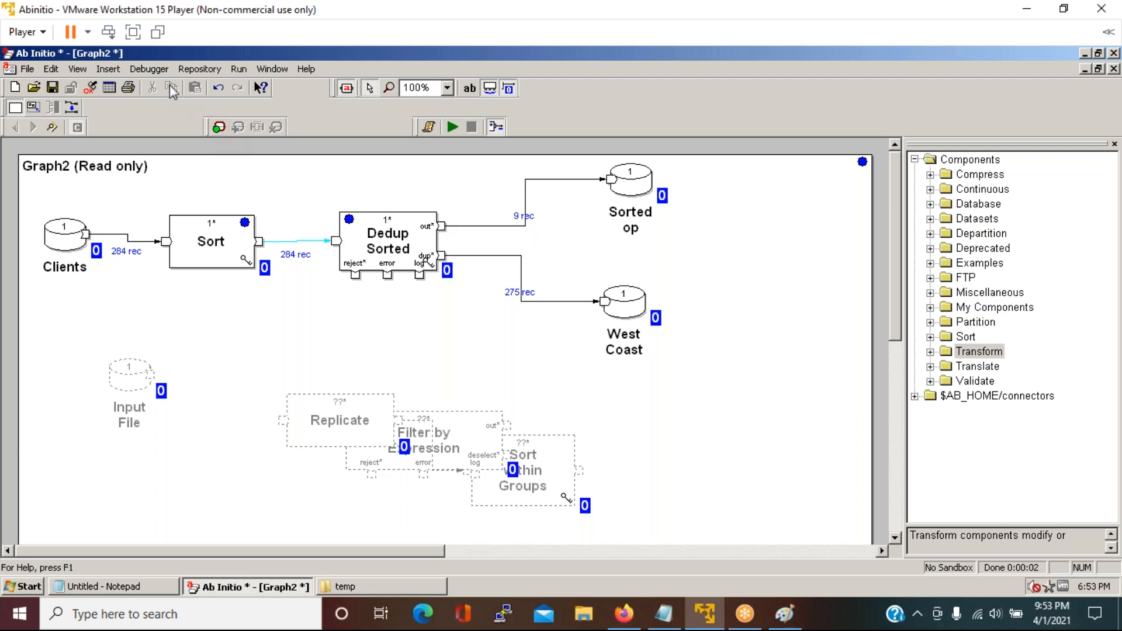
{"action": "left_click", "coordinate": [150, 70]}
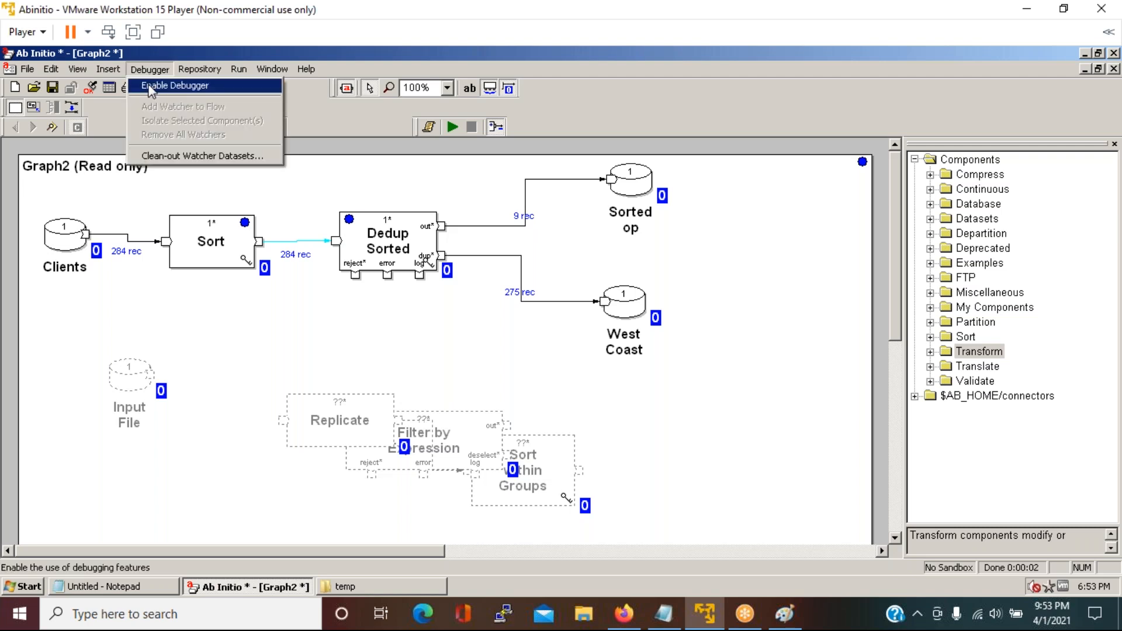
{"action": "left_click", "coordinate": [150, 88]}
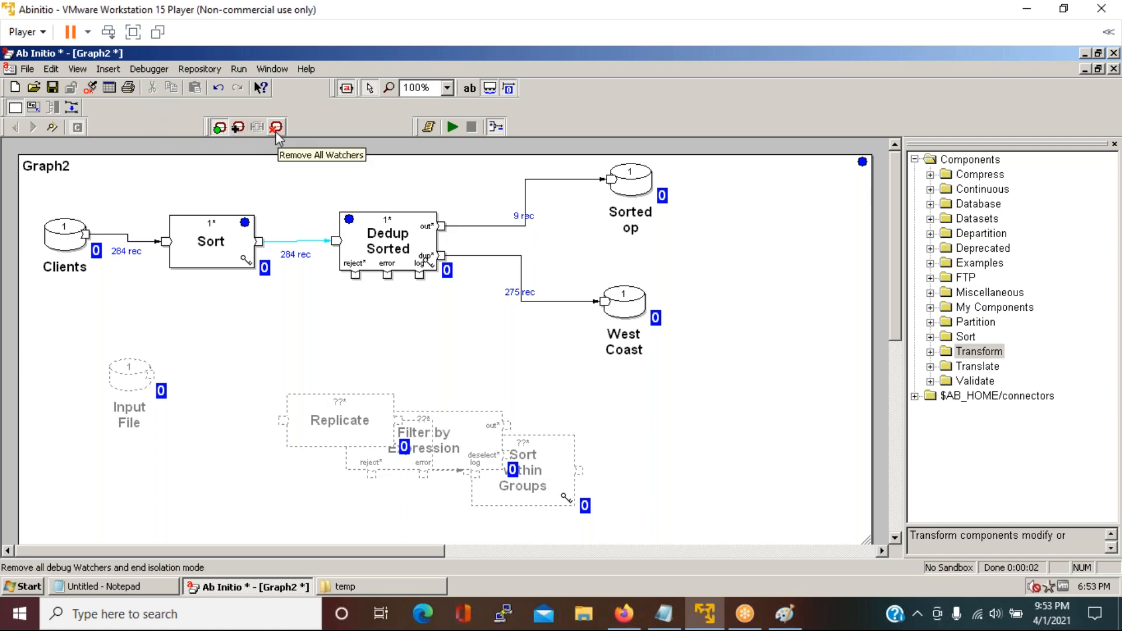
{"action": "left_click", "coordinate": [237, 129]}
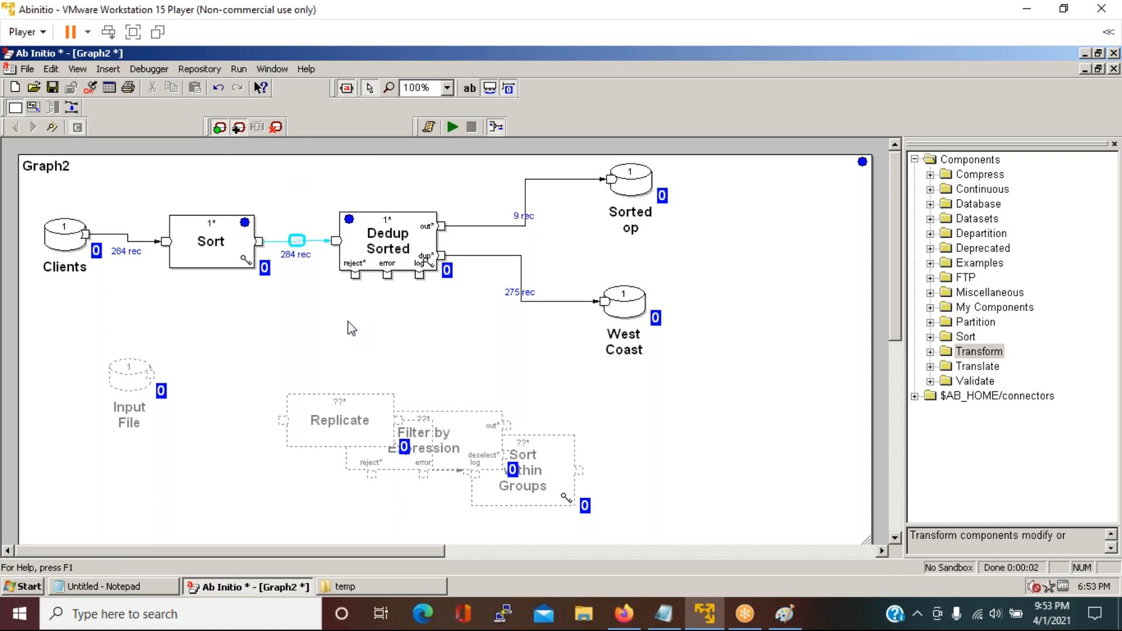
Run the graph to capture data in the watcher on the flow between Sort and Dedup Sorted
{"action": "left_click", "coordinate": [344, 349]}
{"action": "left_click", "coordinate": [304, 256]}
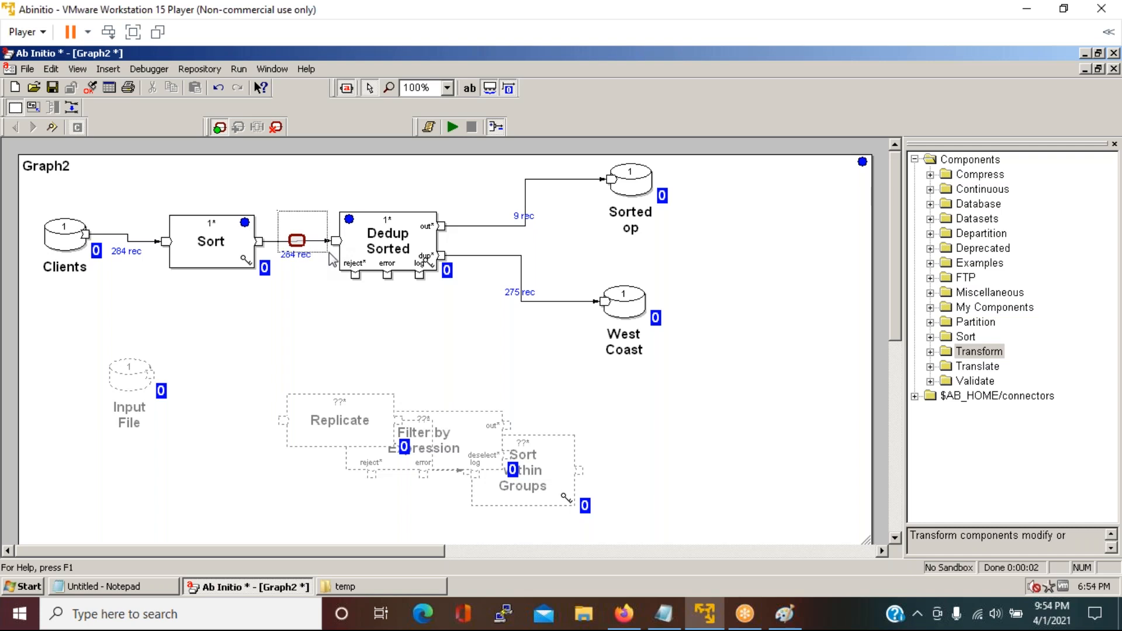
{"action": "left_click", "coordinate": [332, 259]}
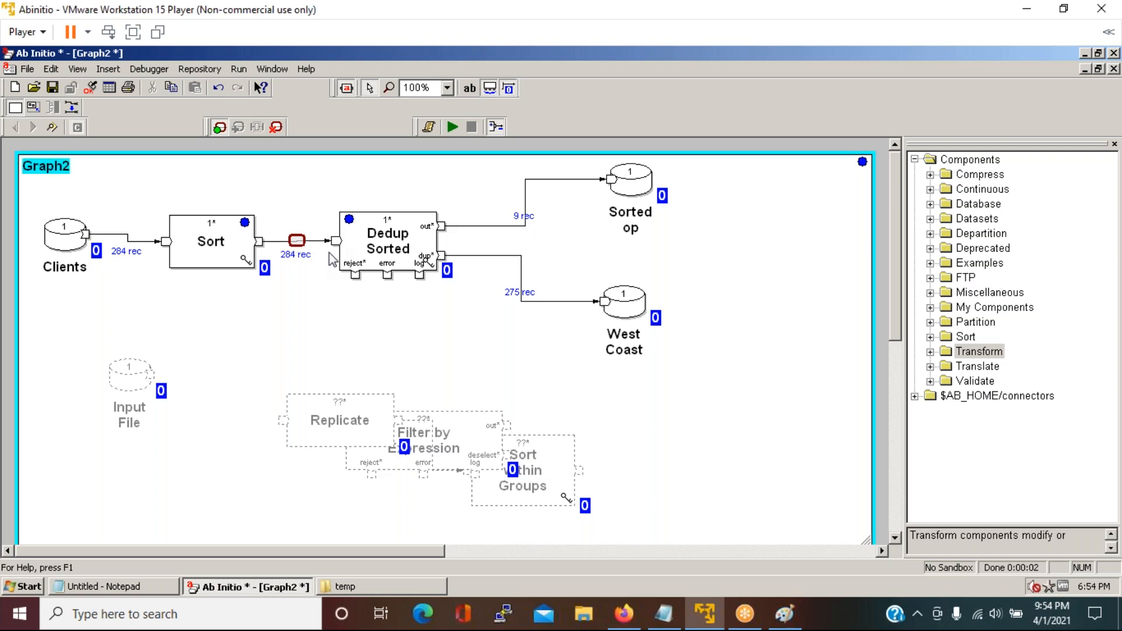
{"action": "right_click", "coordinate": [300, 244]}
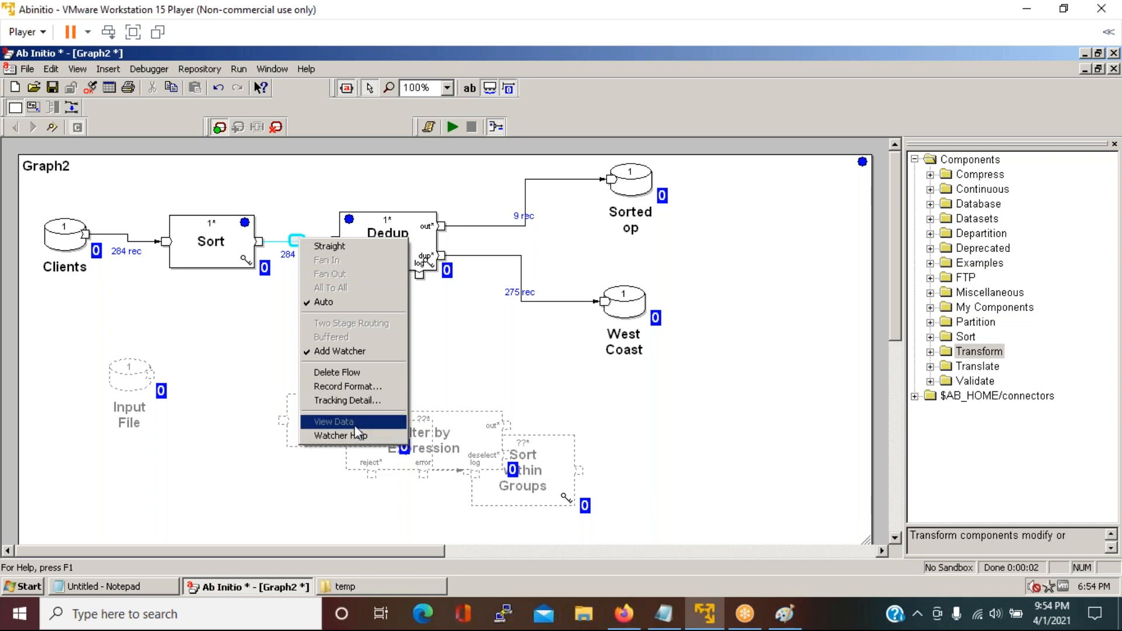
{"action": "left_click", "coordinate": [222, 375]}
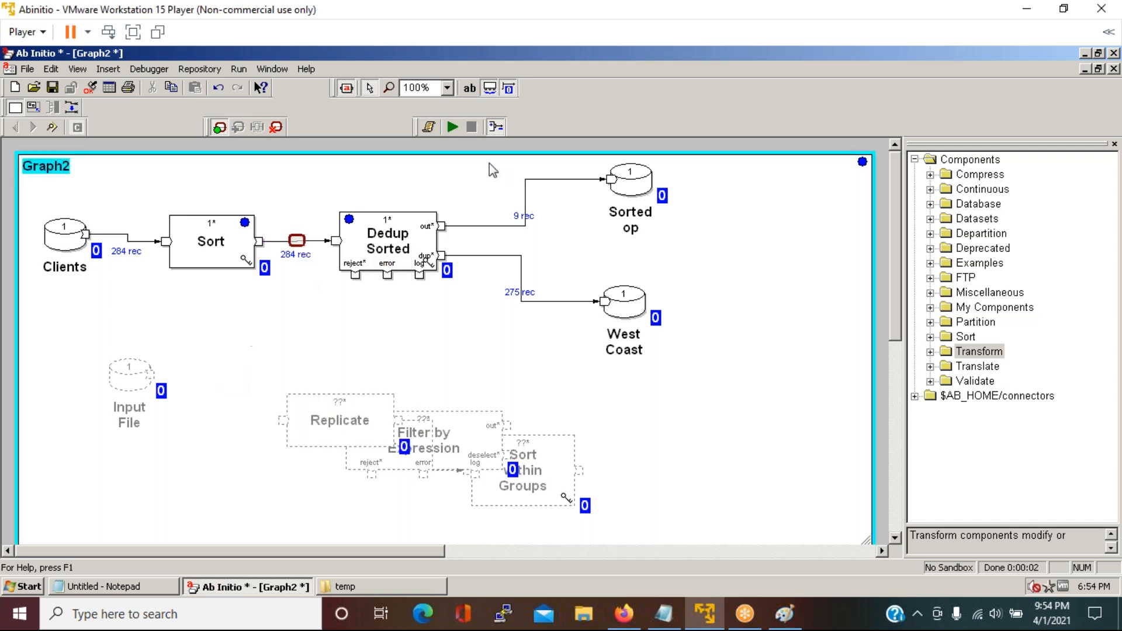
{"action": "left_click", "coordinate": [449, 125]}
{"action": "left_click", "coordinate": [586, 375]}
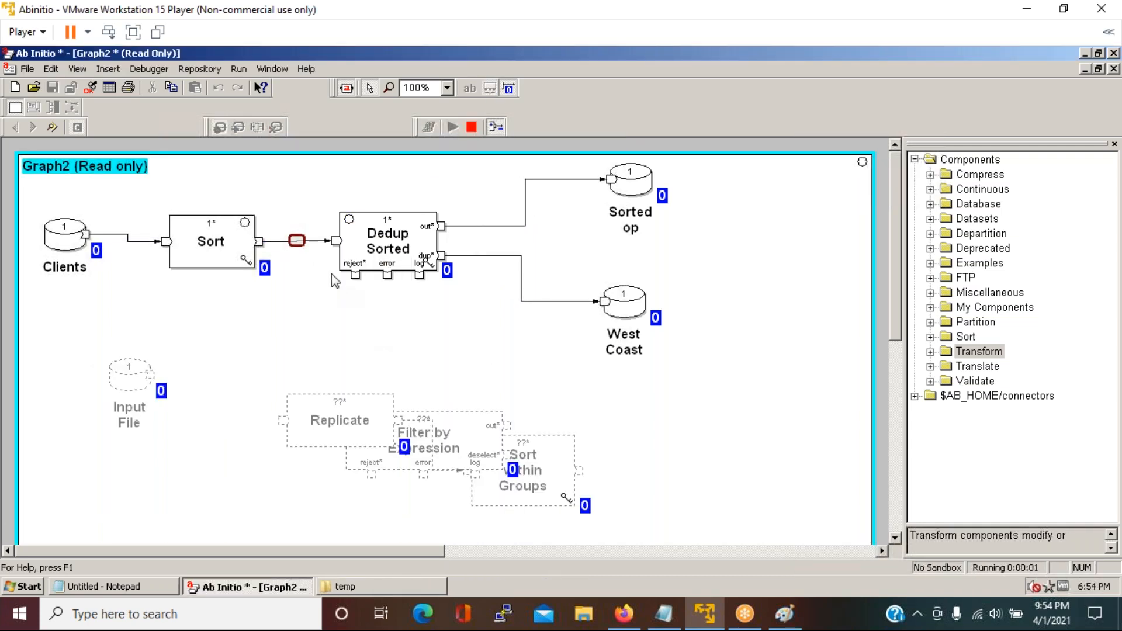
View the watcher data on the flow into Dedup Sorted and check the state column of the sorted records
{"action": "right_click", "coordinate": [299, 242]}
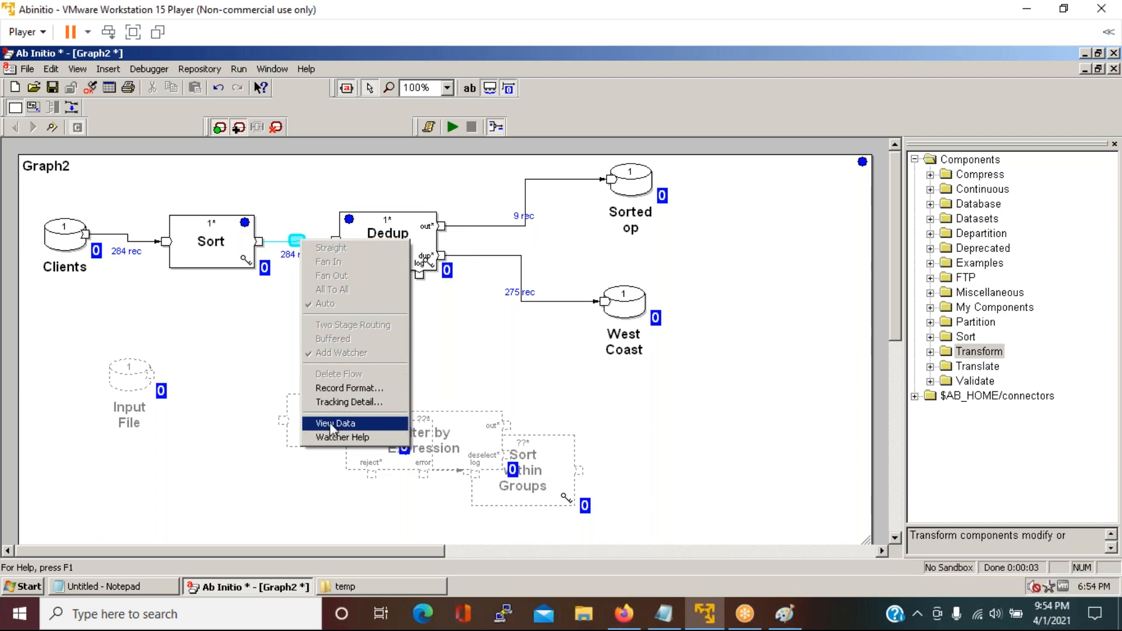
{"action": "left_click", "coordinate": [330, 423]}
{"action": "left_click", "coordinate": [629, 440]}
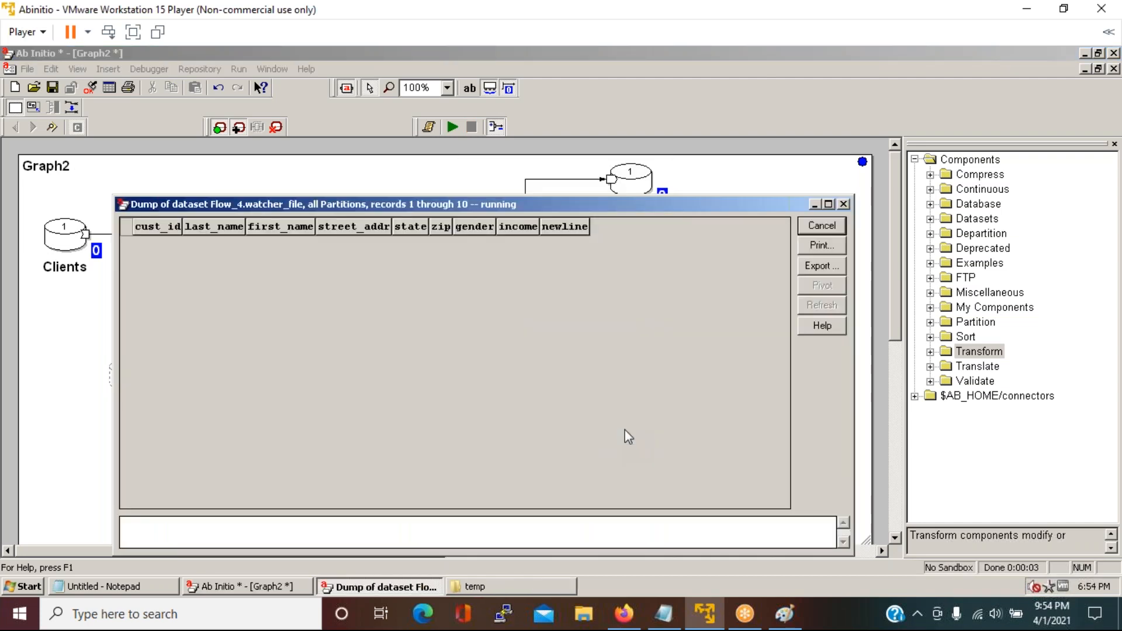
{"action": "left_click", "coordinate": [359, 243]}
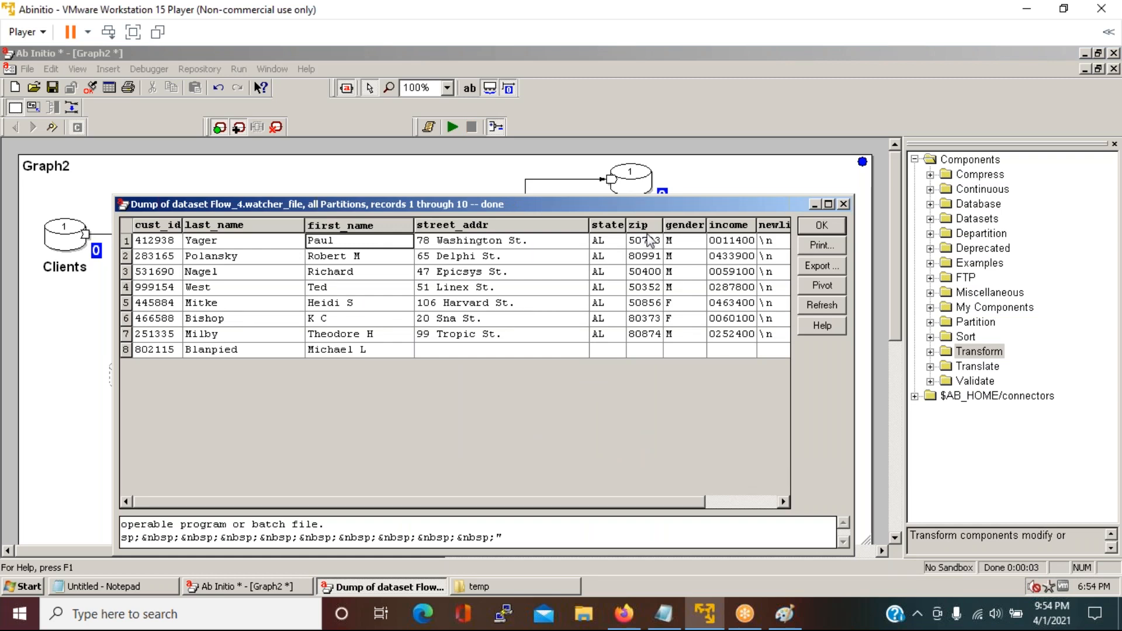
{"action": "left_click", "coordinate": [607, 245]}
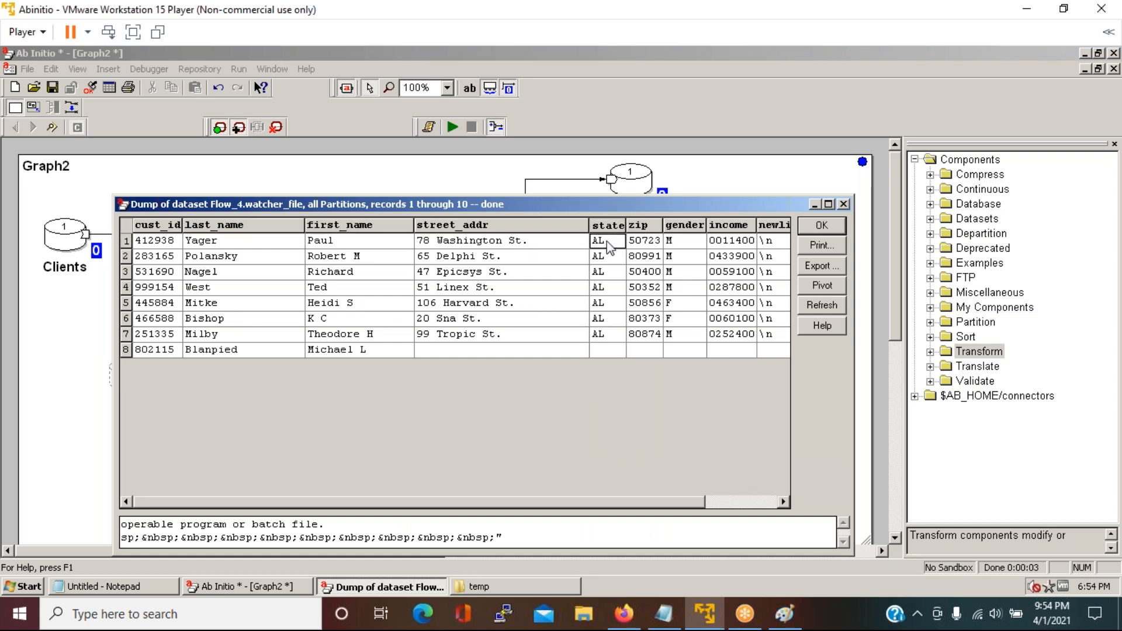
{"action": "left_click", "coordinate": [840, 229]}
Set the keep parameter of the Dedup Sorted component to last
{"action": "left_click", "coordinate": [393, 250]}
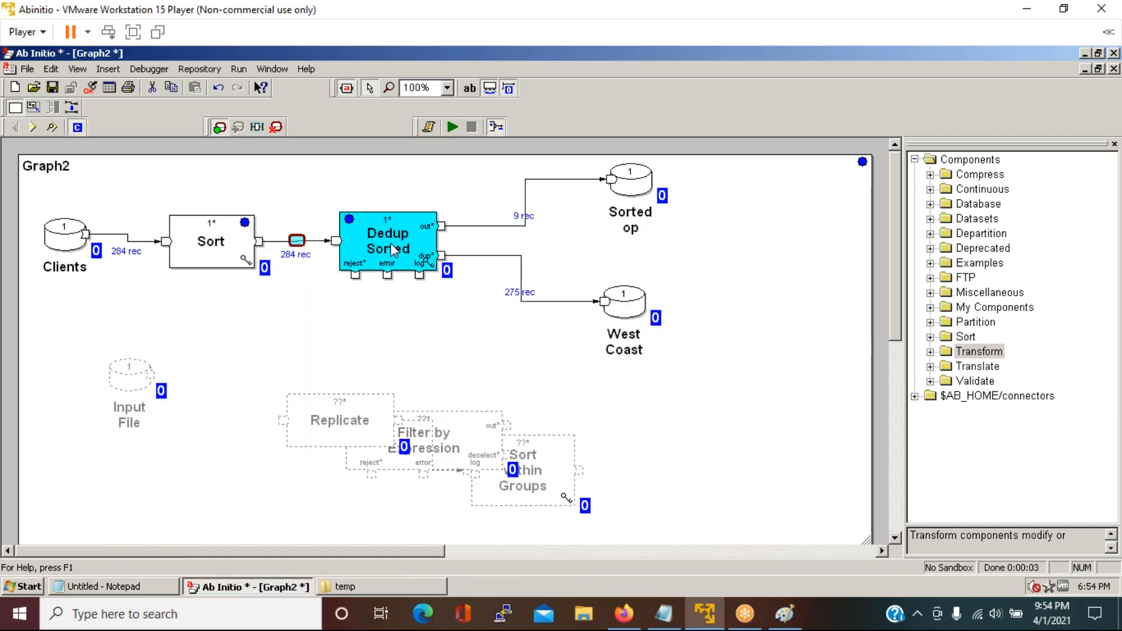
{"action": "double_click", "coordinate": [393, 251]}
{"action": "left_click", "coordinate": [492, 188]}
{"action": "left_click", "coordinate": [536, 251]}
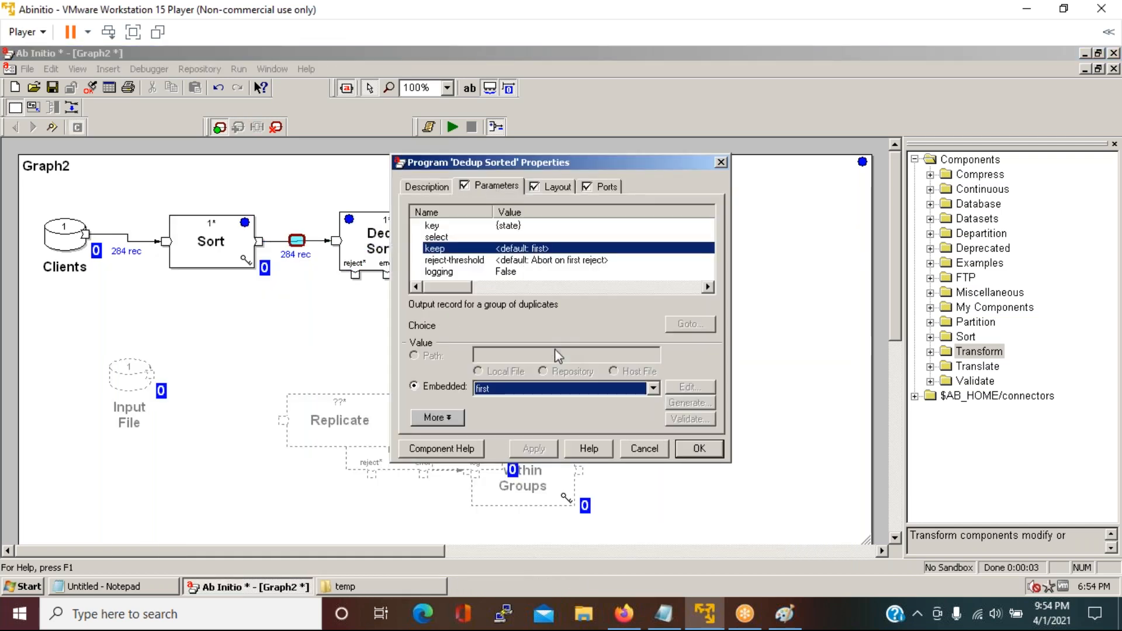
{"action": "left_click", "coordinate": [555, 389]}
{"action": "left_click", "coordinate": [523, 425]}
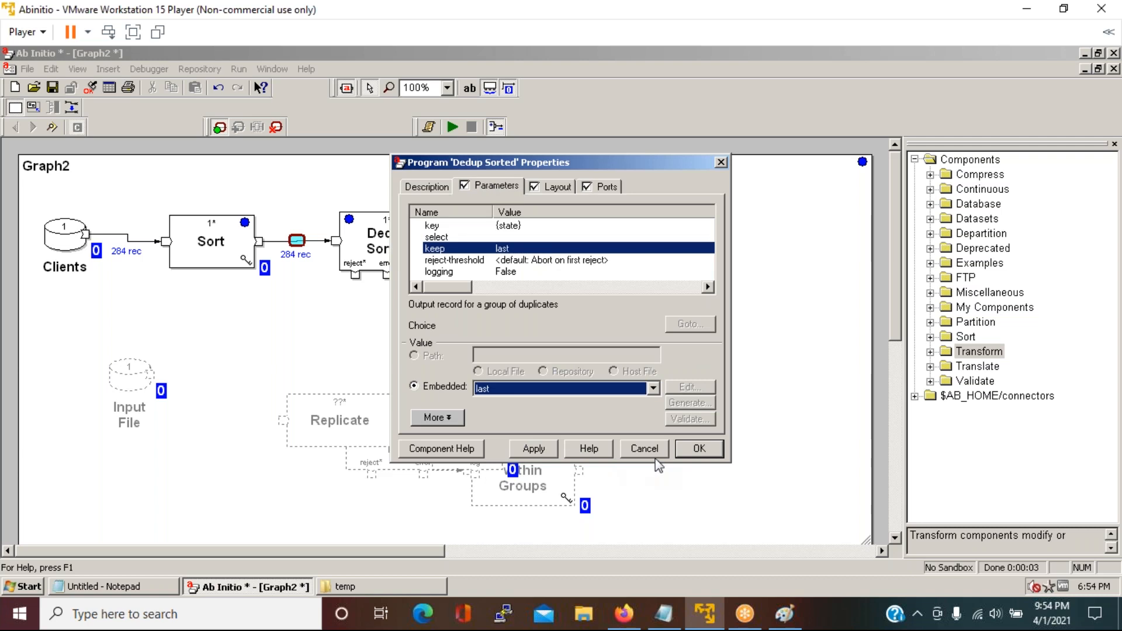
{"action": "left_click", "coordinate": [699, 448]}
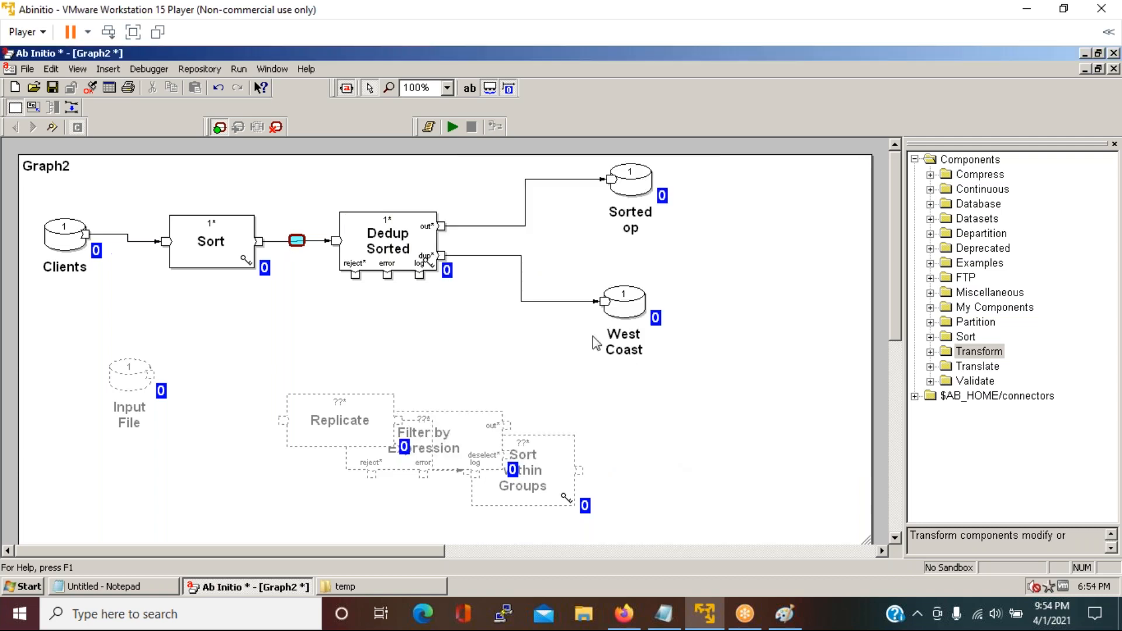
Run the graph and view the Sorted op data to check which record is kept for each state
{"action": "left_click", "coordinate": [453, 127]}
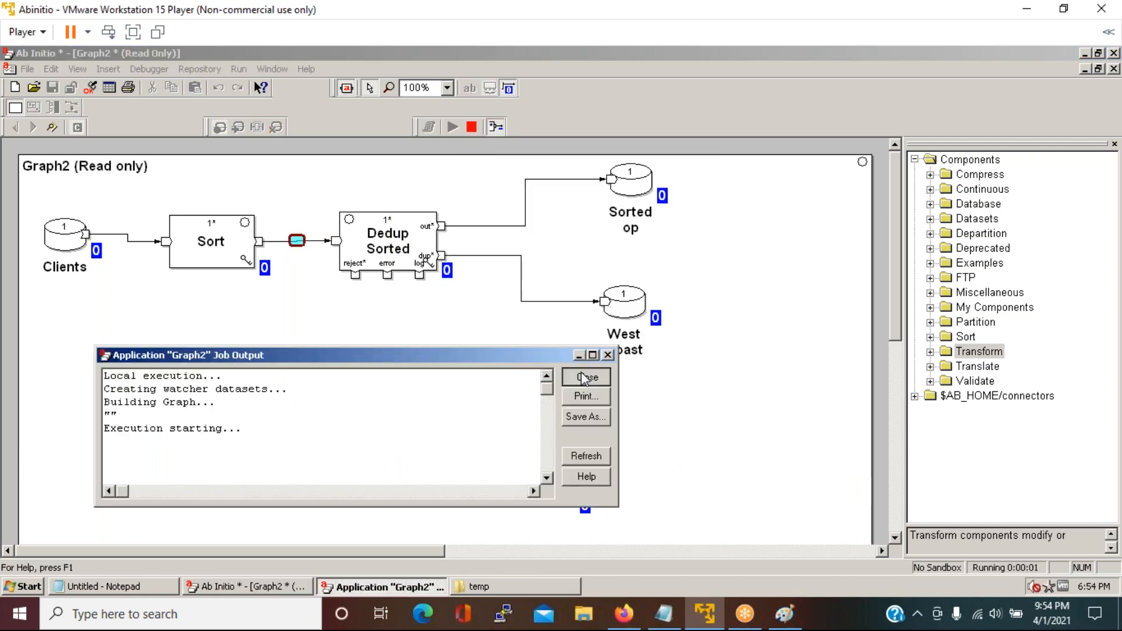
{"action": "left_click", "coordinate": [585, 376]}
{"action": "right_click", "coordinate": [633, 178]}
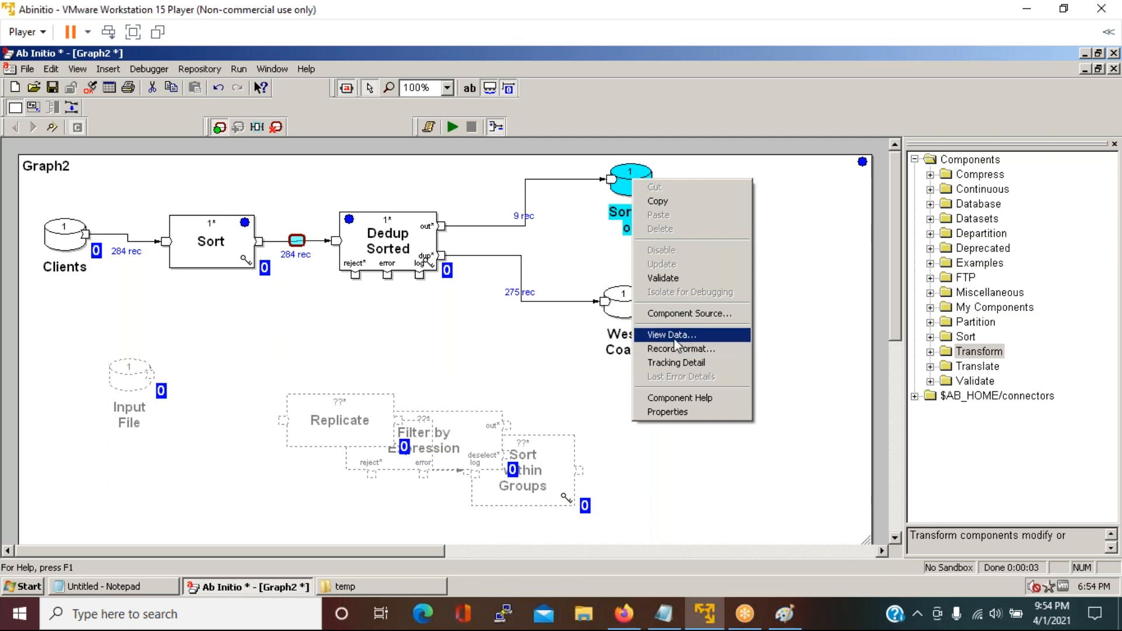
{"action": "left_click", "coordinate": [674, 336]}
{"action": "left_click", "coordinate": [630, 440]}
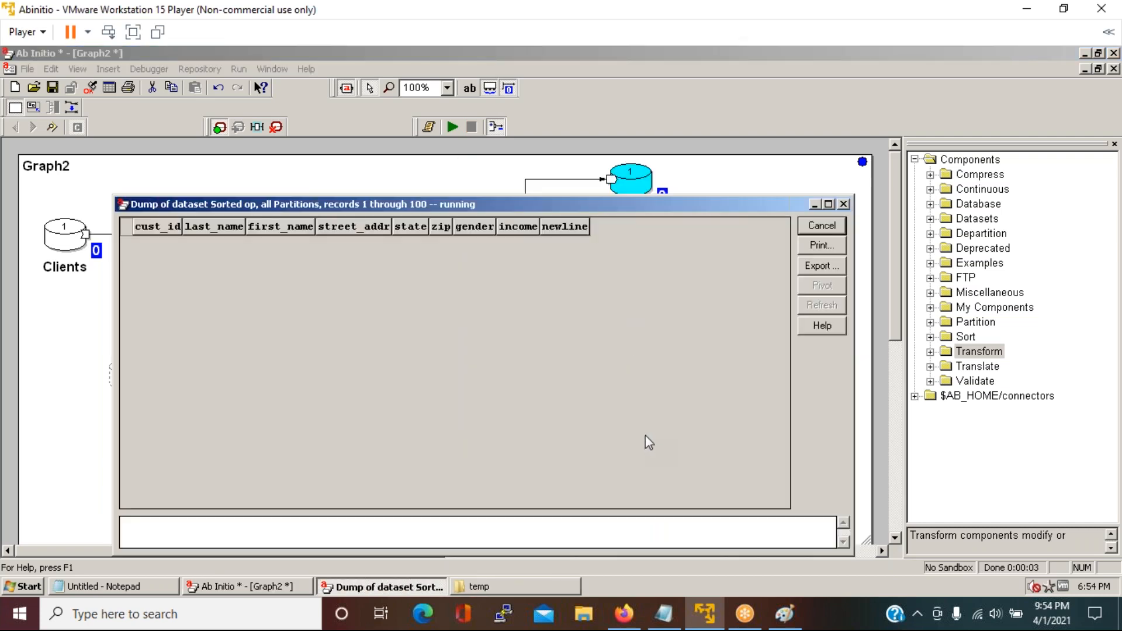
{"action": "left_click_drag", "start_coordinate": [315, 240], "coordinate": [619, 249]}
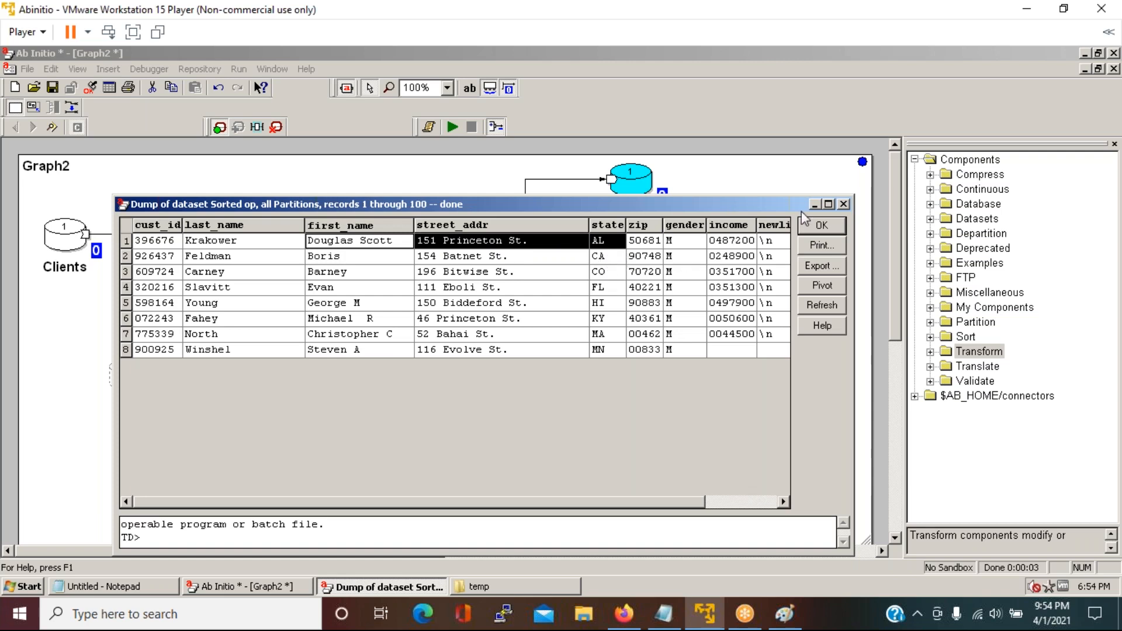
{"action": "left_click", "coordinate": [810, 226]}
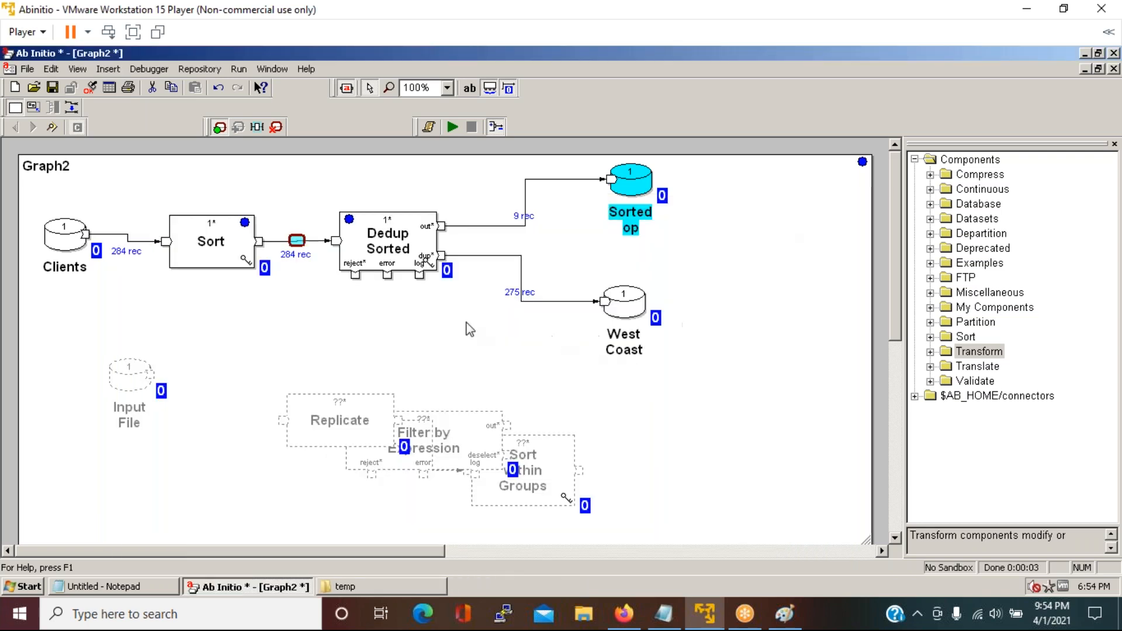
Set the keep parameter of the Dedup Sorted component to unique only
{"action": "double_click", "coordinate": [387, 241]}
{"action": "left_click", "coordinate": [496, 186]}
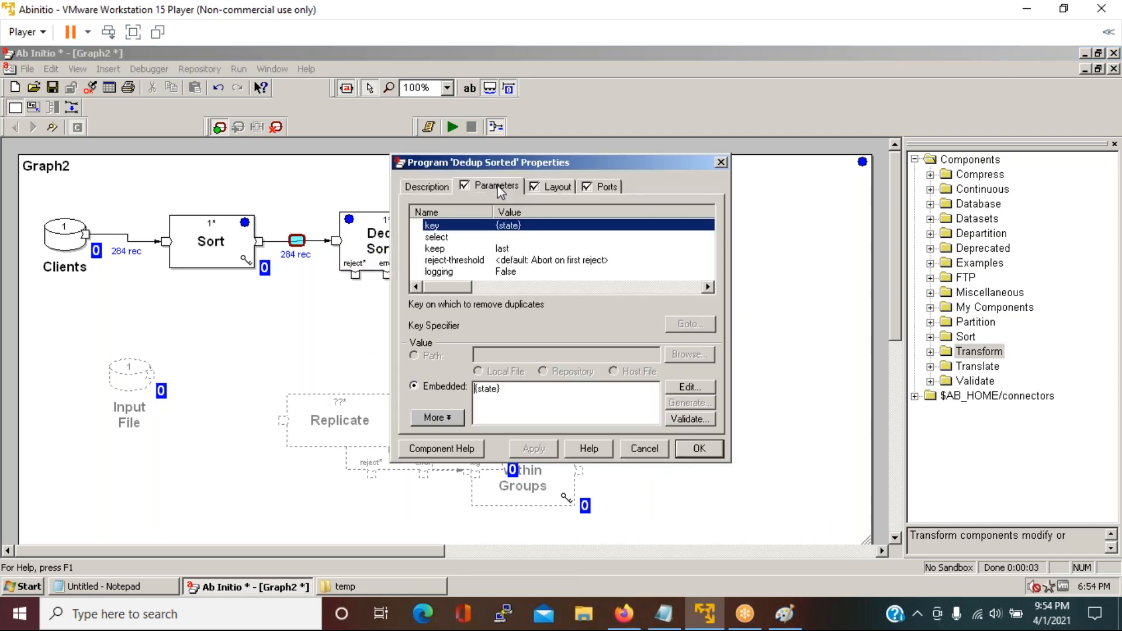
{"action": "left_click", "coordinate": [542, 249]}
{"action": "left_click", "coordinate": [570, 390]}
{"action": "left_click", "coordinate": [526, 428]}
{"action": "left_click", "coordinate": [700, 449]}
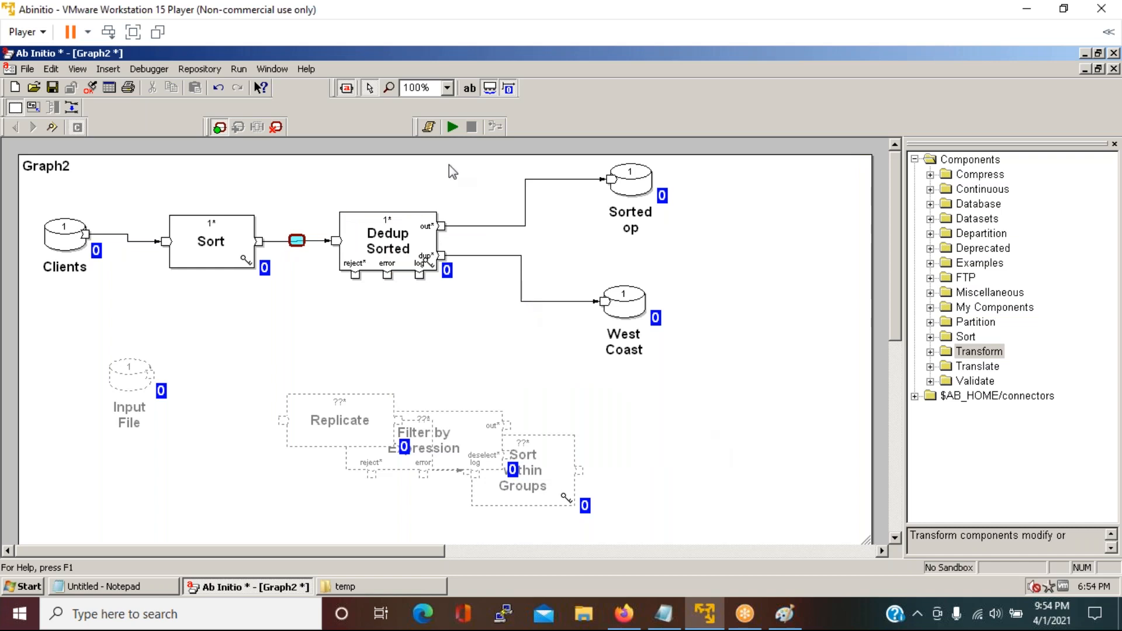
Run the graph and compare the record counts on the out and dup flows with the keep diagram in Paint
{"action": "left_click", "coordinate": [450, 131]}
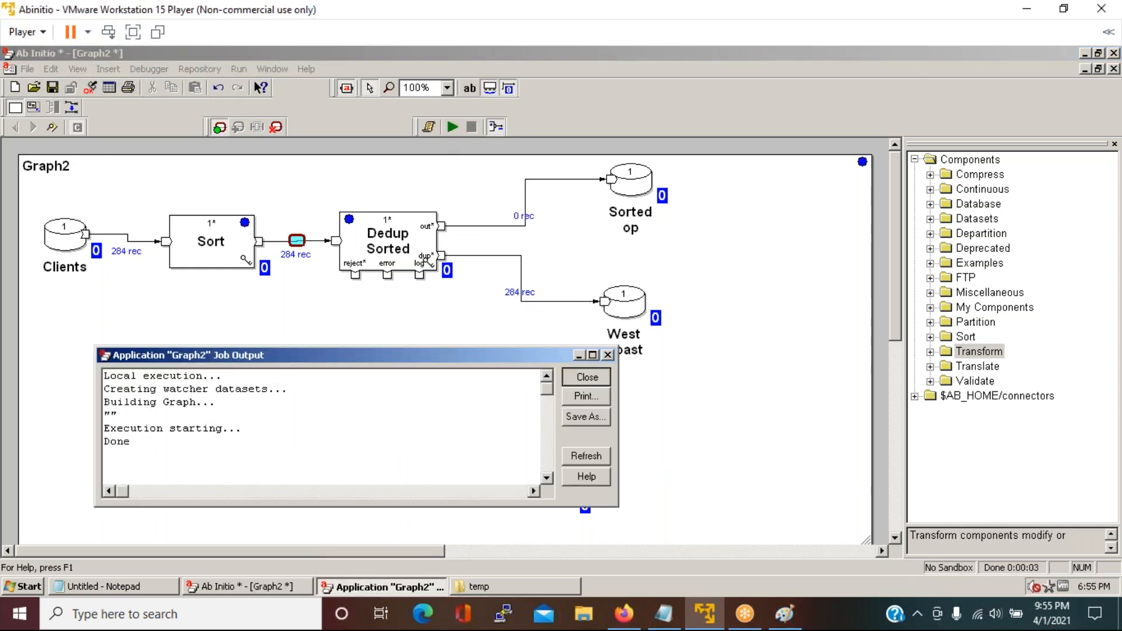
{"action": "left_click", "coordinate": [586, 377]}
{"action": "left_click_drag", "start_coordinate": [489, 176], "coordinate": [586, 226]}
{"action": "left_click_drag", "start_coordinate": [502, 243], "coordinate": [610, 345]}
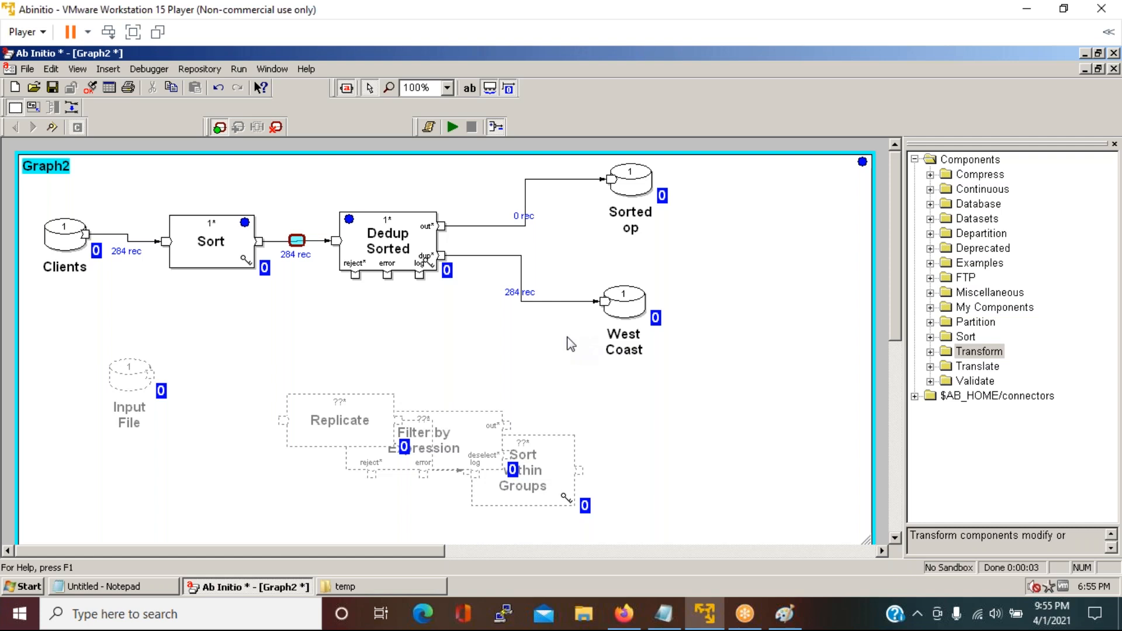
{"action": "left_click", "coordinate": [785, 613]}
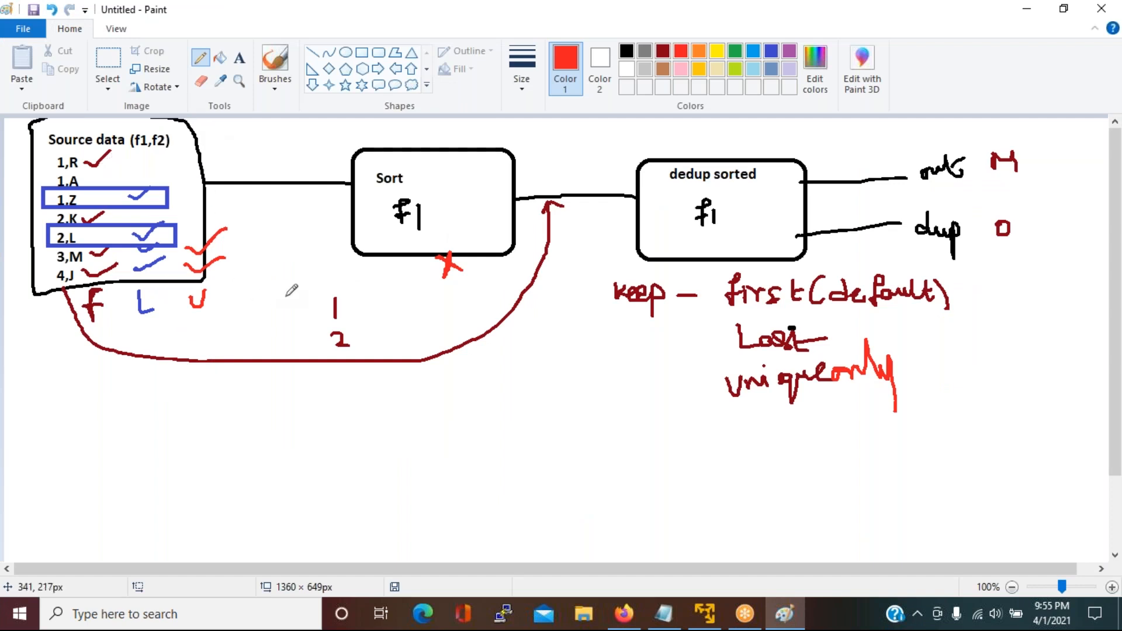
{"action": "key", "text": "alt+Tab"}
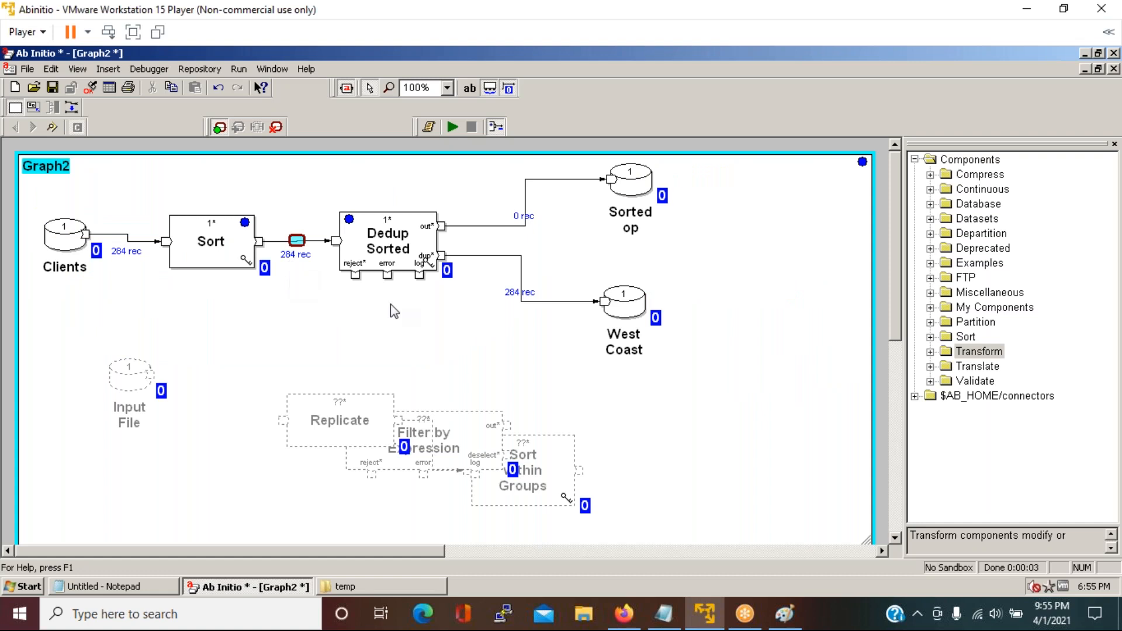
Remove the watcher from the flow between Sort and Dedup Sorted
{"action": "left_click", "coordinate": [296, 241]}
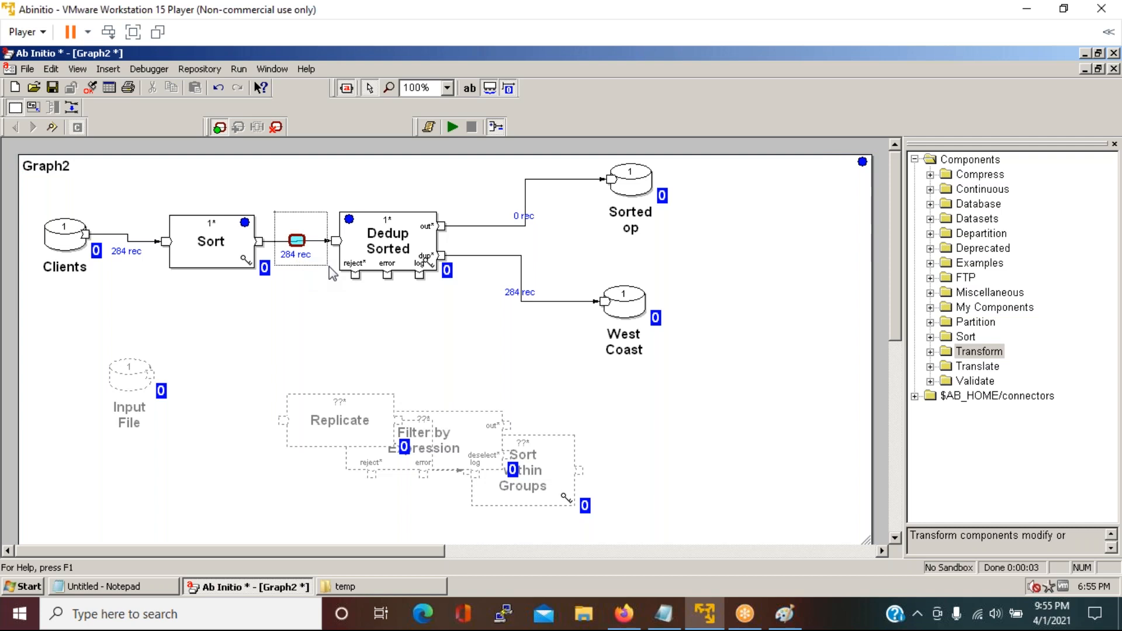
{"action": "left_click", "coordinate": [329, 267]}
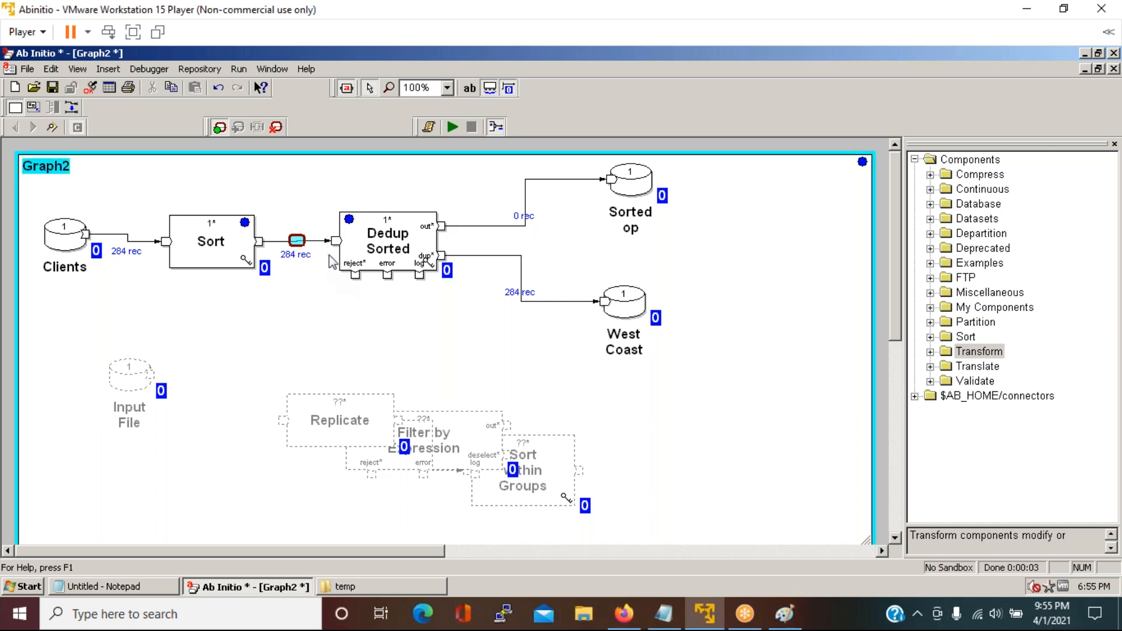
{"action": "left_click", "coordinate": [276, 129]}
Delete the unused Input File, Replicate, Filter by Expression and Sort within Groups components, leaving the graph unsaved
{"action": "key", "text": "ctrl+a"}
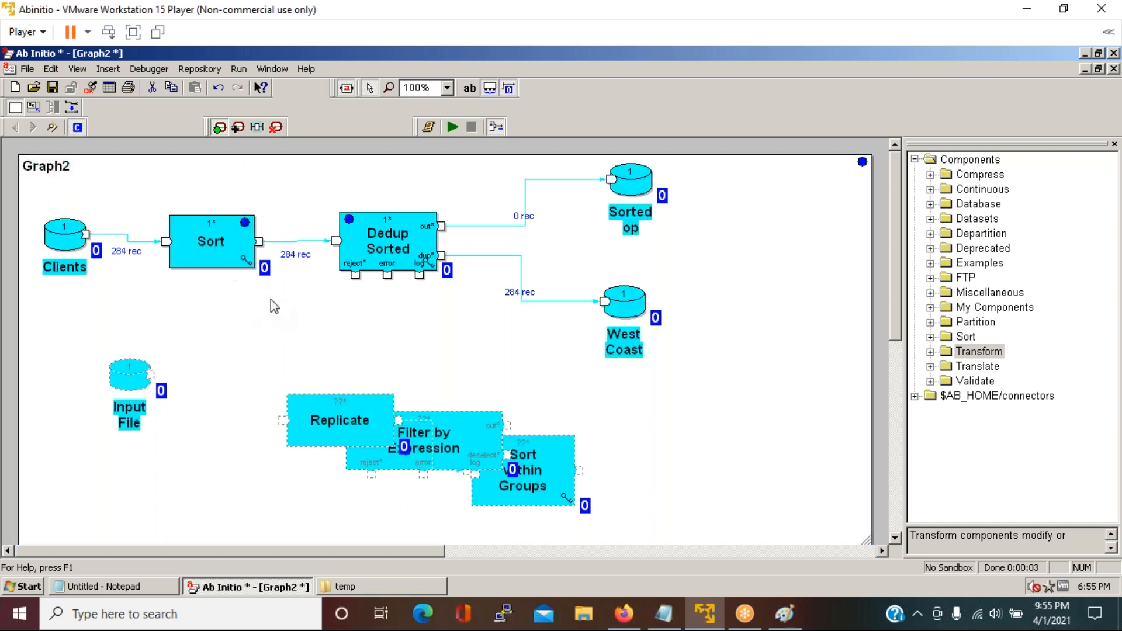
{"action": "left_click", "coordinate": [333, 340]}
{"action": "left_click_drag", "start_coordinate": [93, 335], "coordinate": [615, 529]}
{"action": "key", "text": "Delete"}
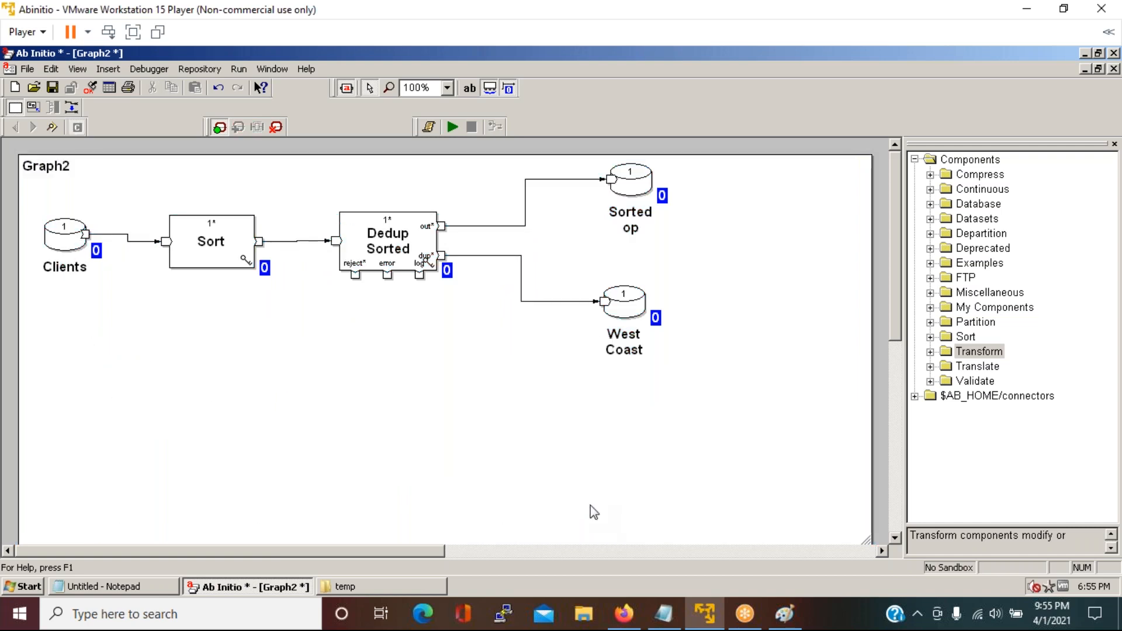
{"action": "key", "text": "ctrl+s"}
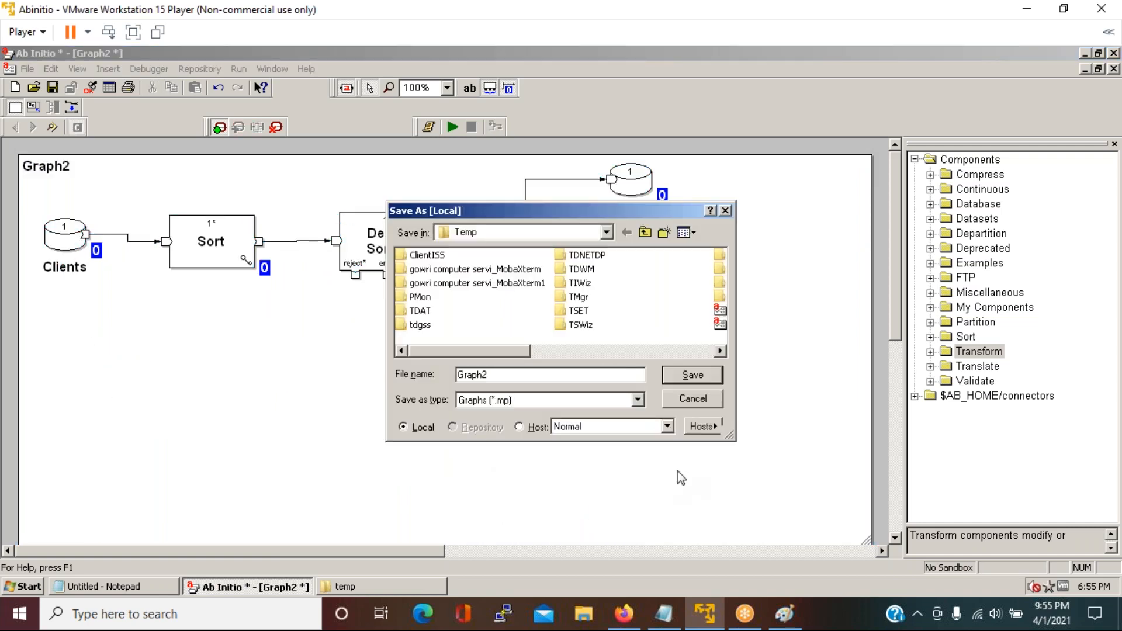
{"action": "left_click", "coordinate": [685, 397]}
Add watchers to all flows of the graph at once and remove them all again
{"action": "key", "text": "ctrl+a"}
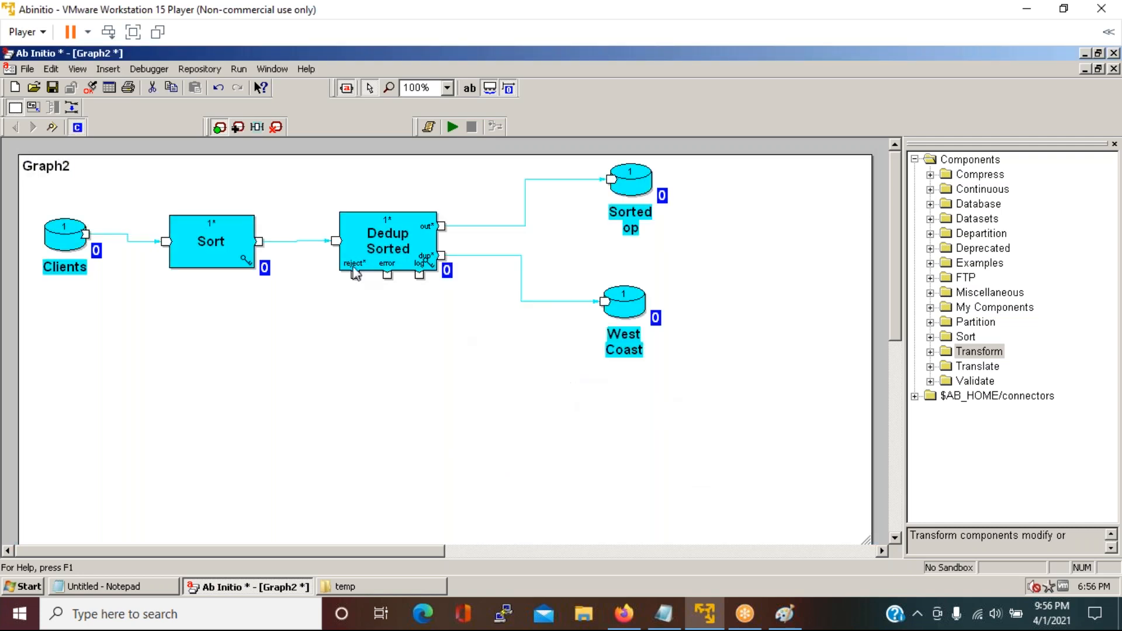
{"action": "left_click", "coordinate": [234, 127]}
{"action": "left_click", "coordinate": [272, 361]}
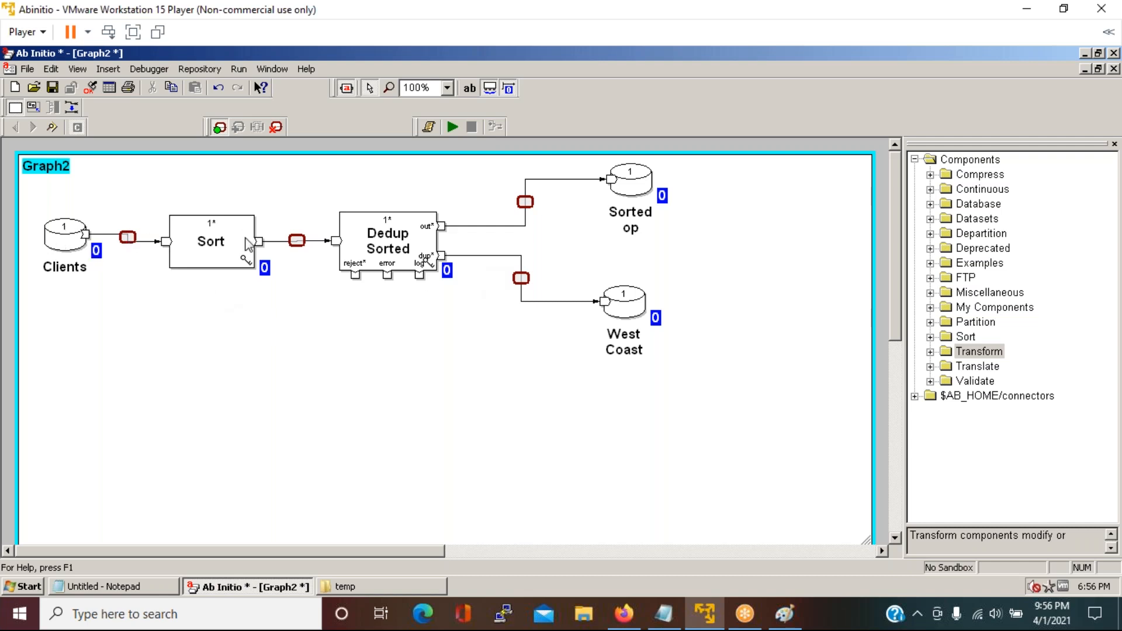
{"action": "left_click", "coordinate": [276, 127]}
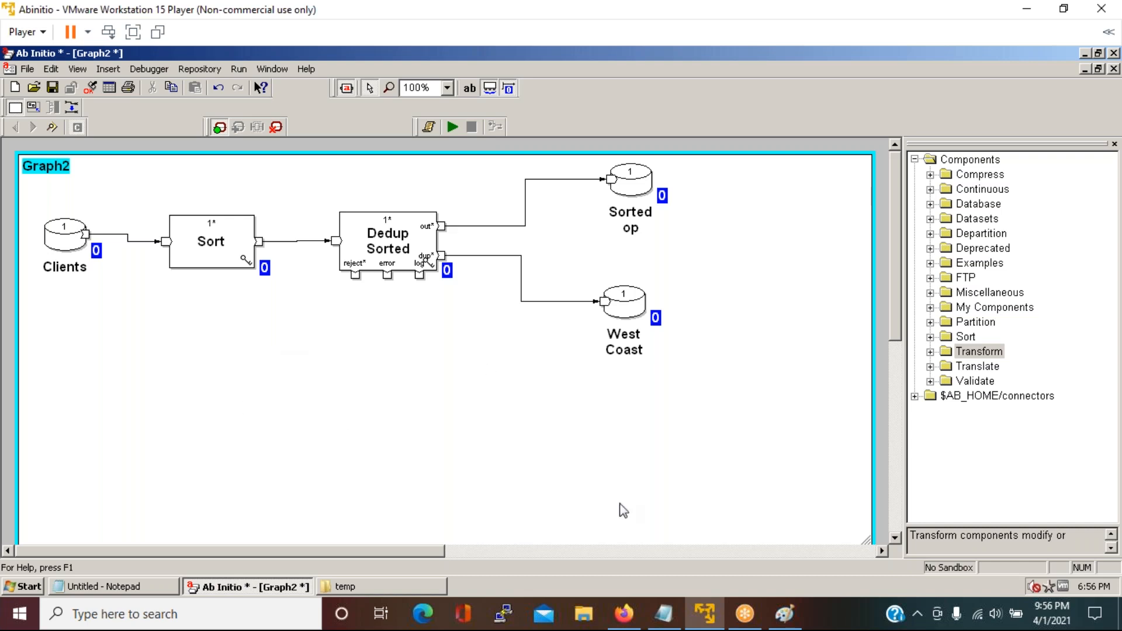
Review the agenda and the practice data exercise in Notepad, and return to the graph
{"action": "left_click", "coordinate": [135, 587]}
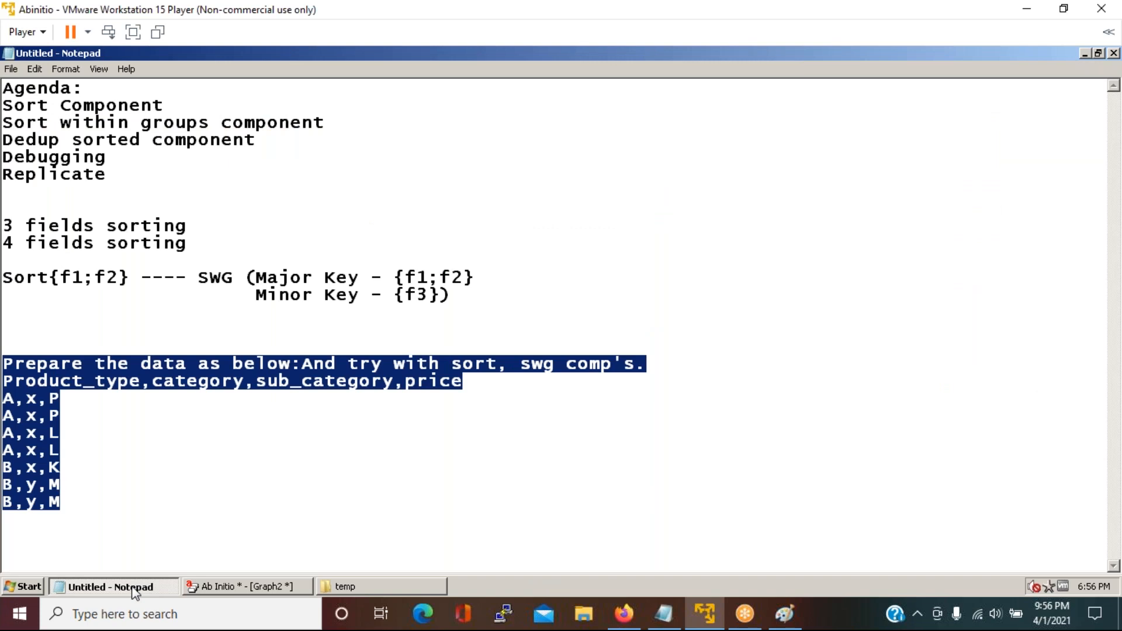
{"action": "left_click", "coordinate": [133, 588]}
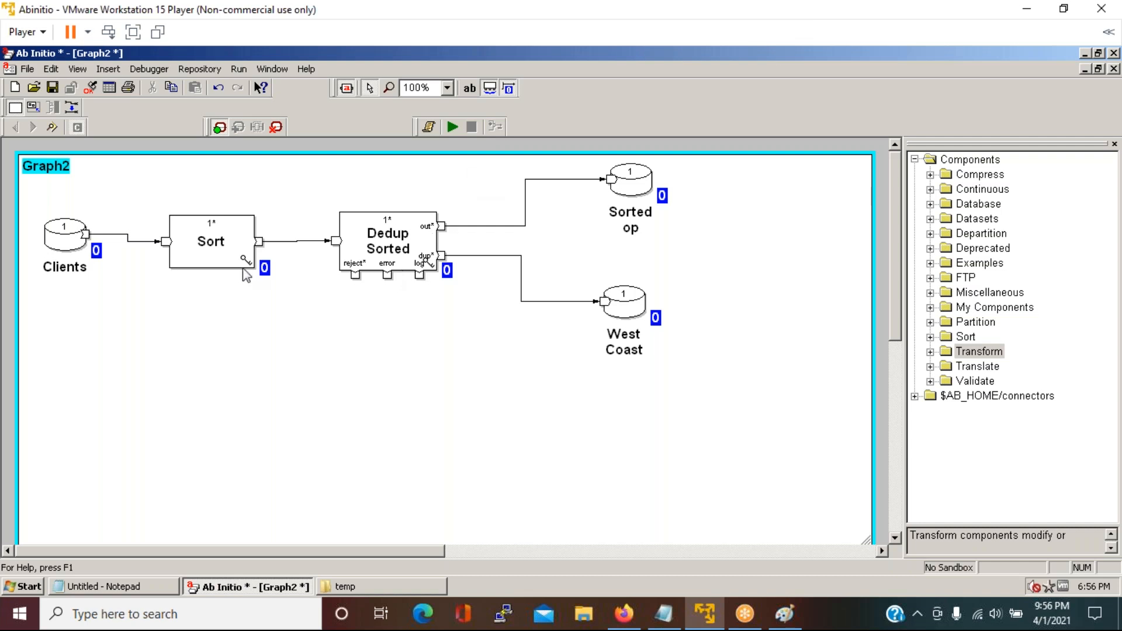
Check the key setting in the Sort component's parameters and close its properties
{"action": "mouse_move", "coordinate": [246, 261]}
{"action": "mouse_move", "coordinate": [428, 265]}
{"action": "double_click", "coordinate": [218, 253]}
{"action": "left_click", "coordinate": [493, 186]}
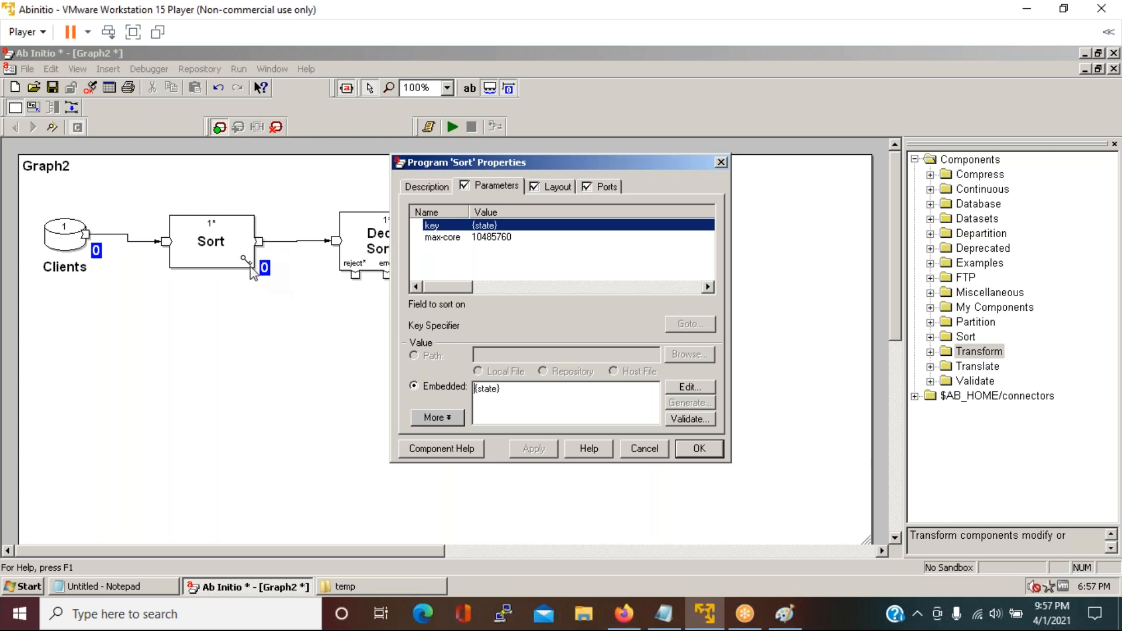
{"action": "mouse_move", "coordinate": [251, 269]}
{"action": "left_click", "coordinate": [697, 449]}
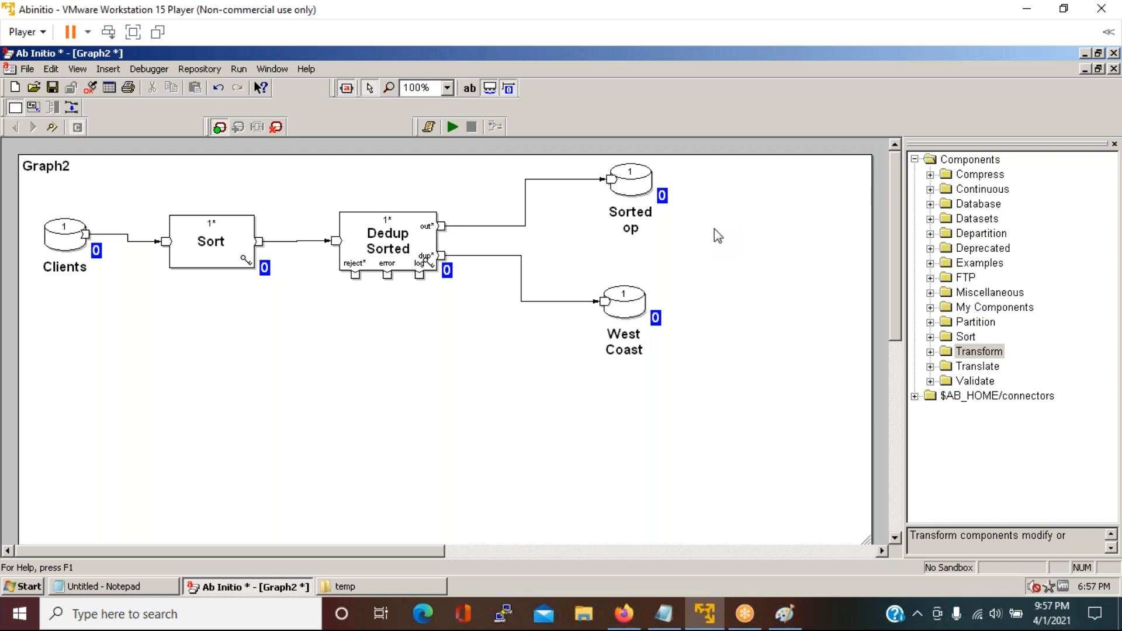
{"action": "left_click", "coordinate": [790, 35]}
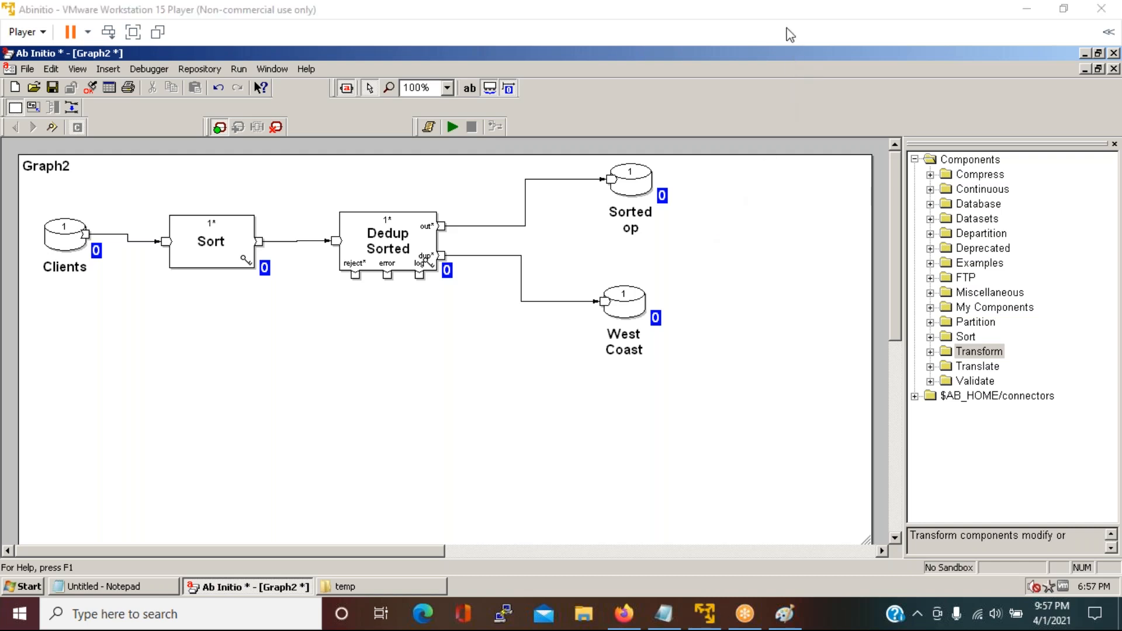